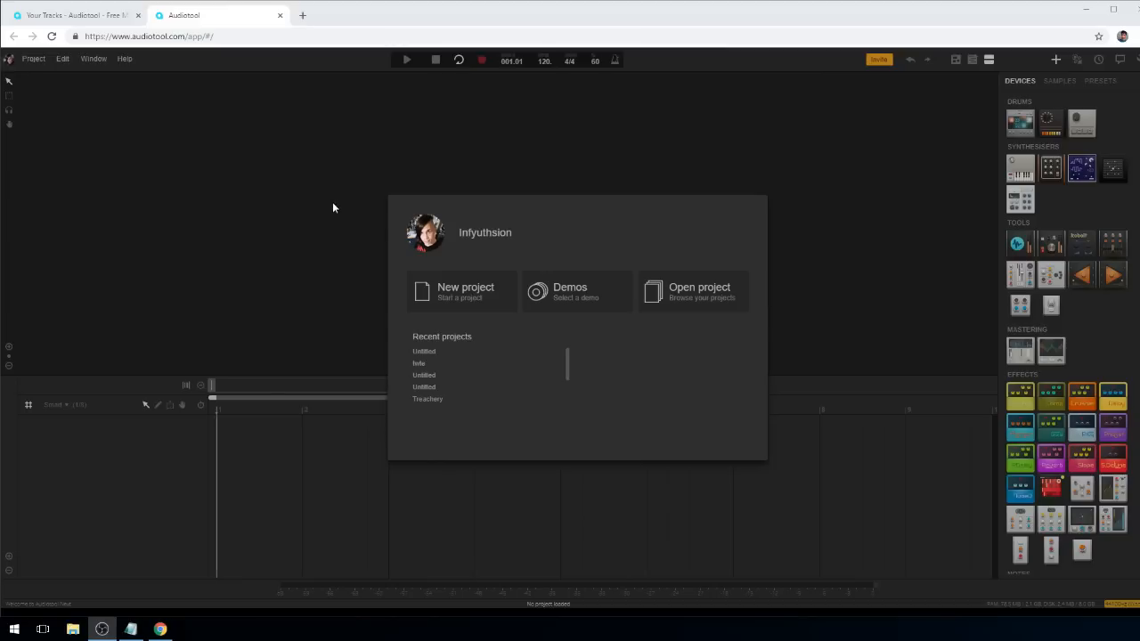
Start a new project, close the tip of the day and ignore the unsaved project notice.
click(456, 297)
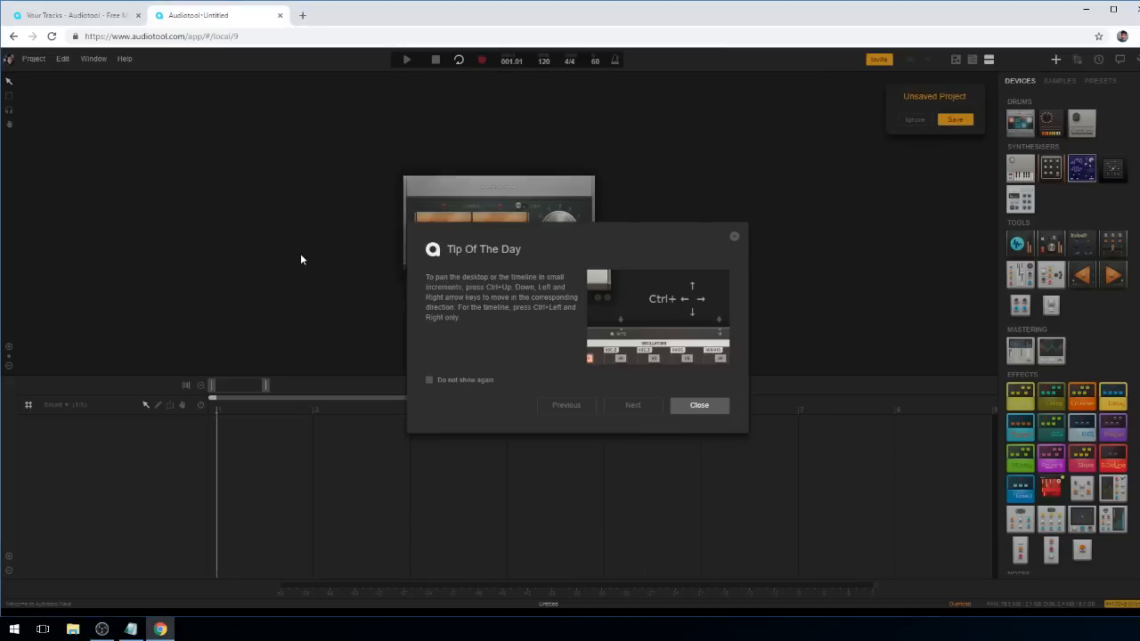
click(714, 415)
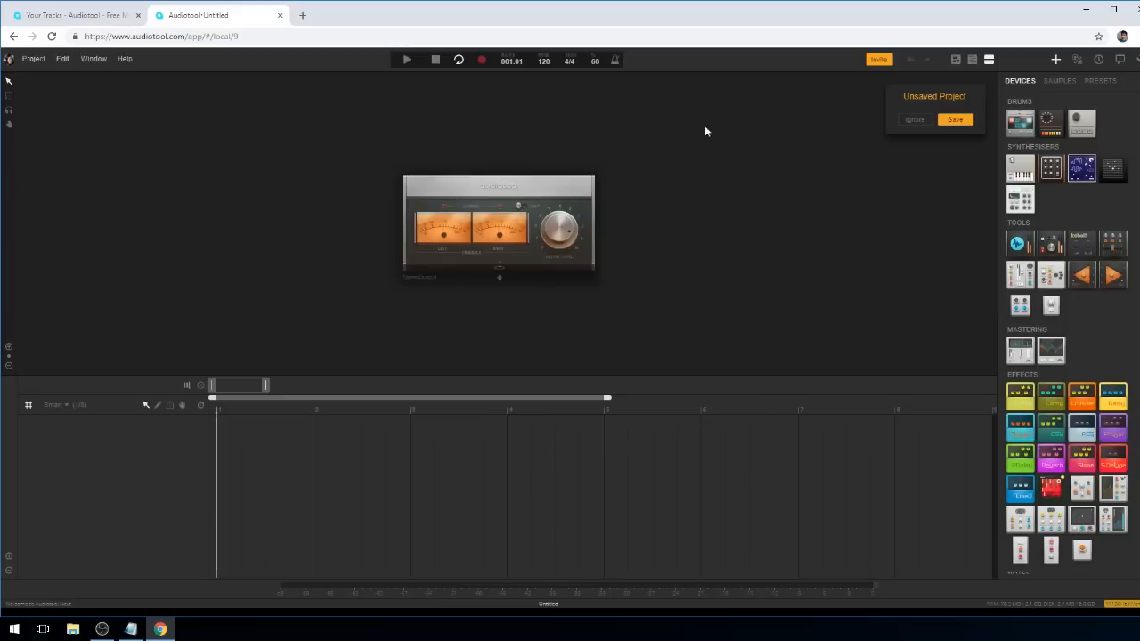
click(915, 121)
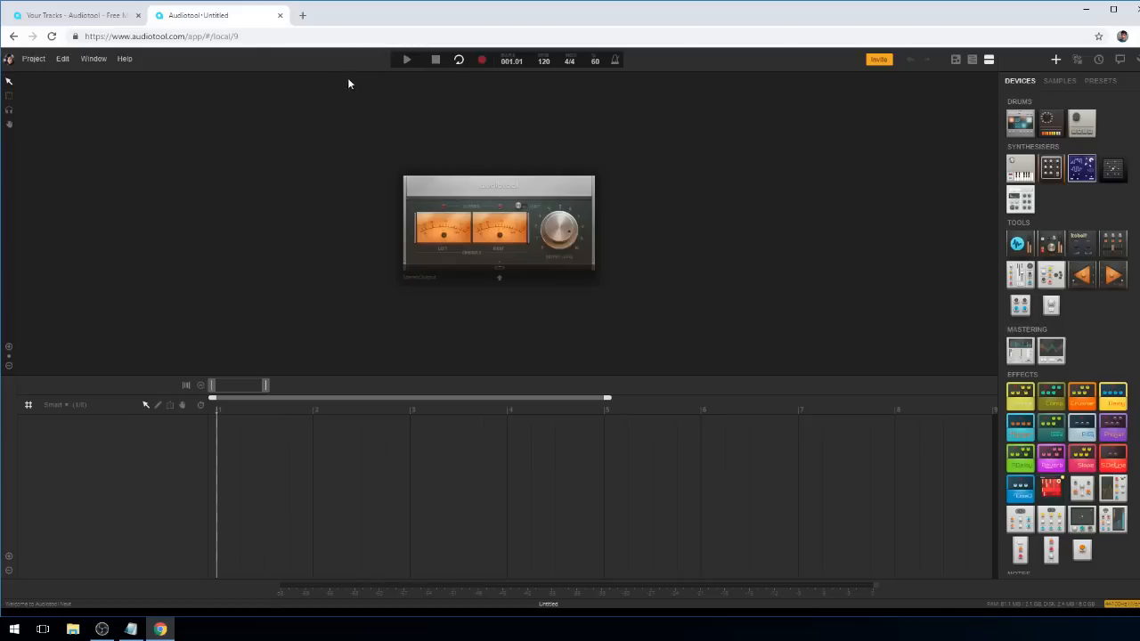
double_click(545, 62)
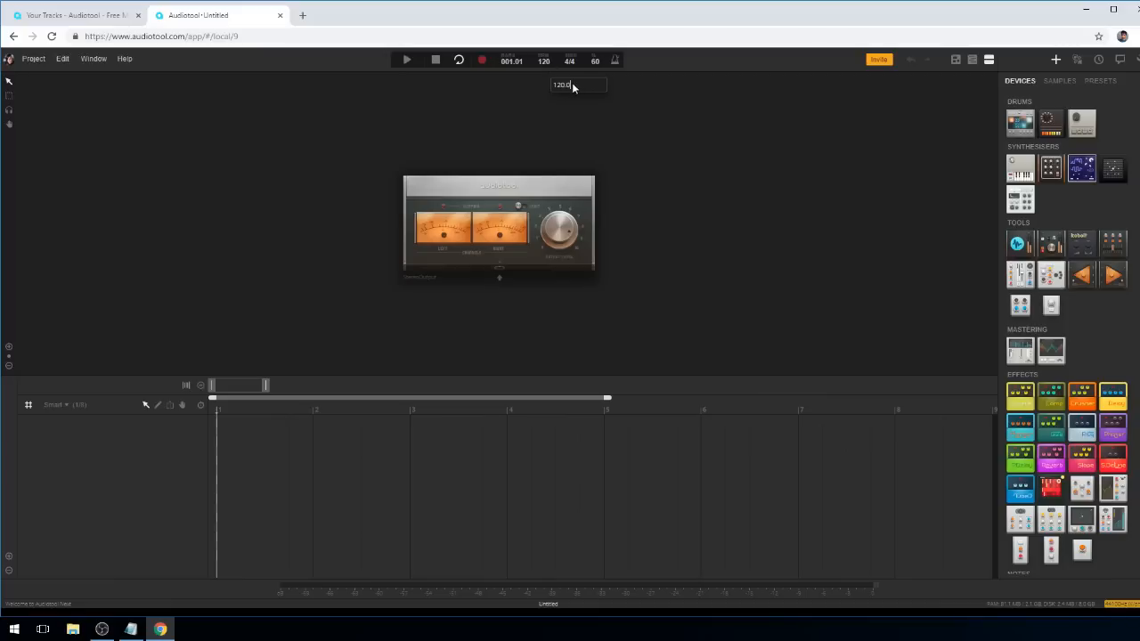
click(690, 132)
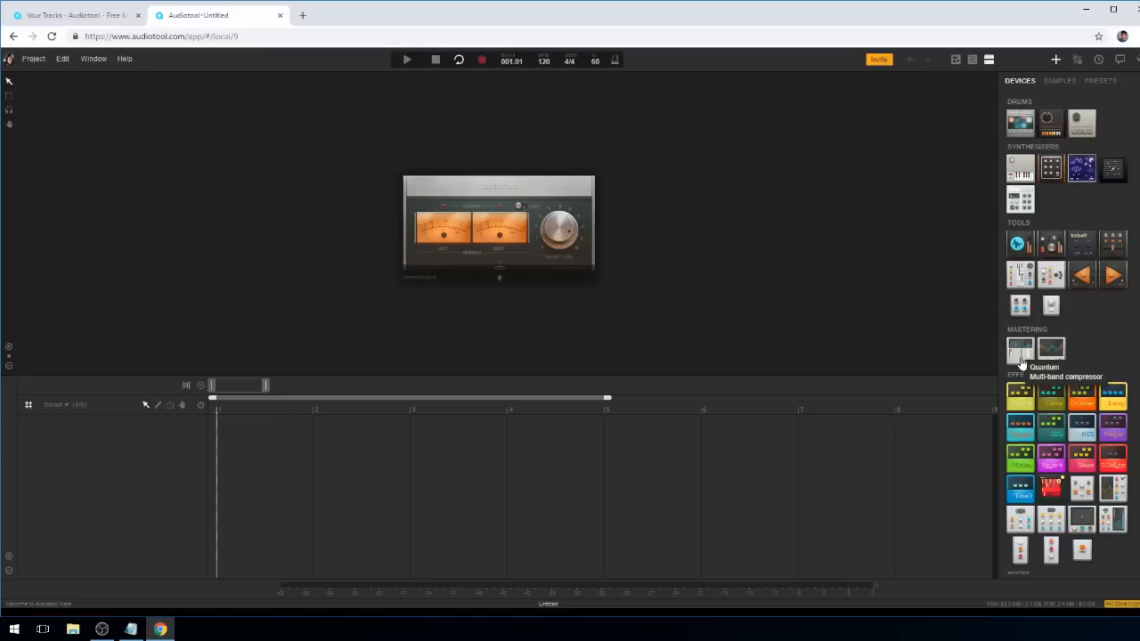
scroll(1033, 356, down, 1)
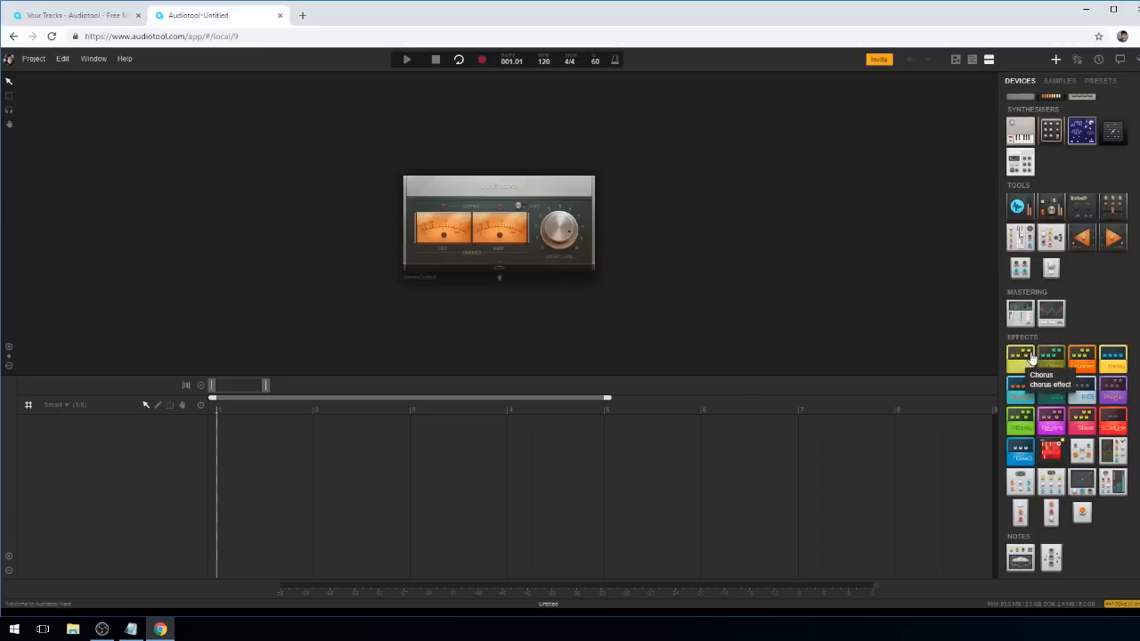
scroll(1033, 357, up, 1)
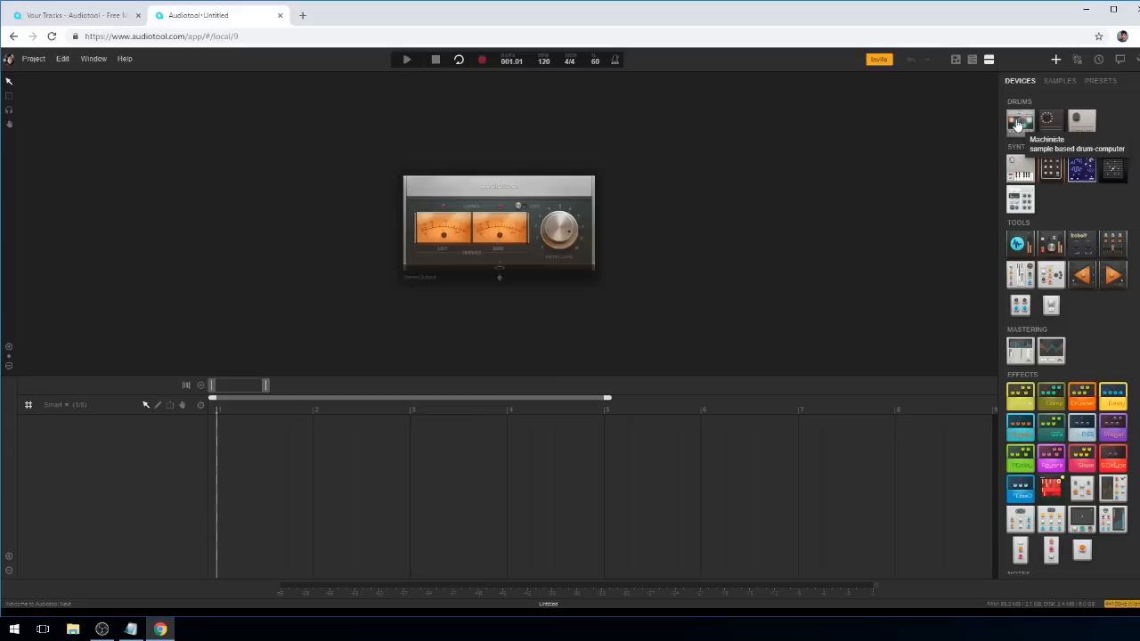
Add a Machiniste drum computer to the desktop and place the stereo output device just above its main output.
drag(1018, 125, 445, 283)
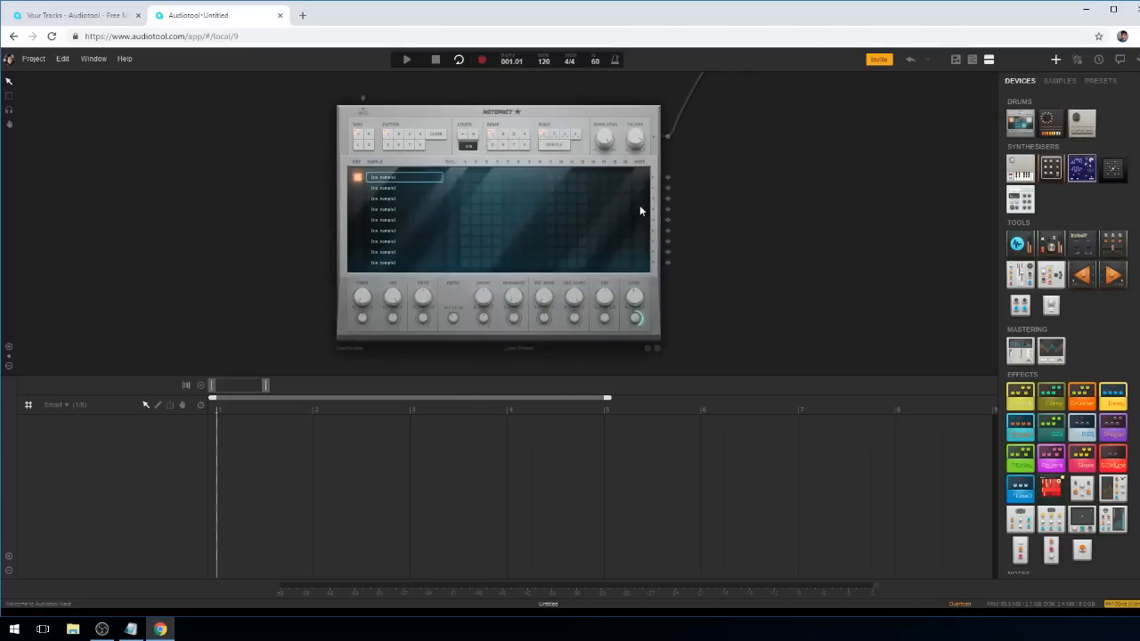
drag(751, 147, 730, 250)
scroll(730, 250, down, 2)
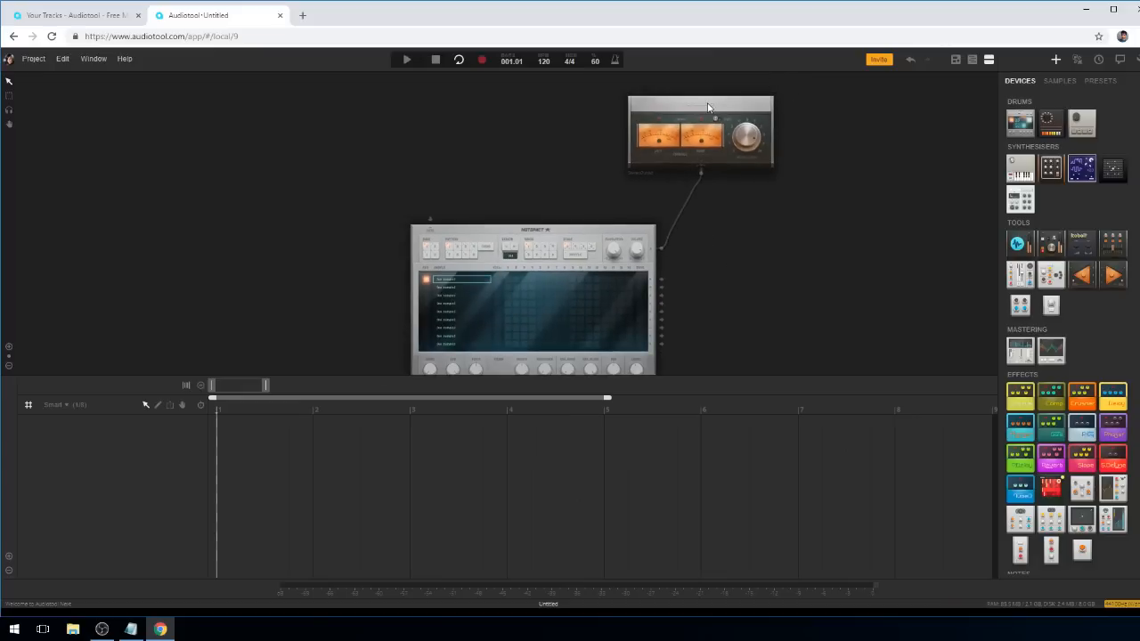
mouse_move(664, 112)
mouse_down()
mouse_move(677, 114)
mouse_move(654, 114)
mouse_up()
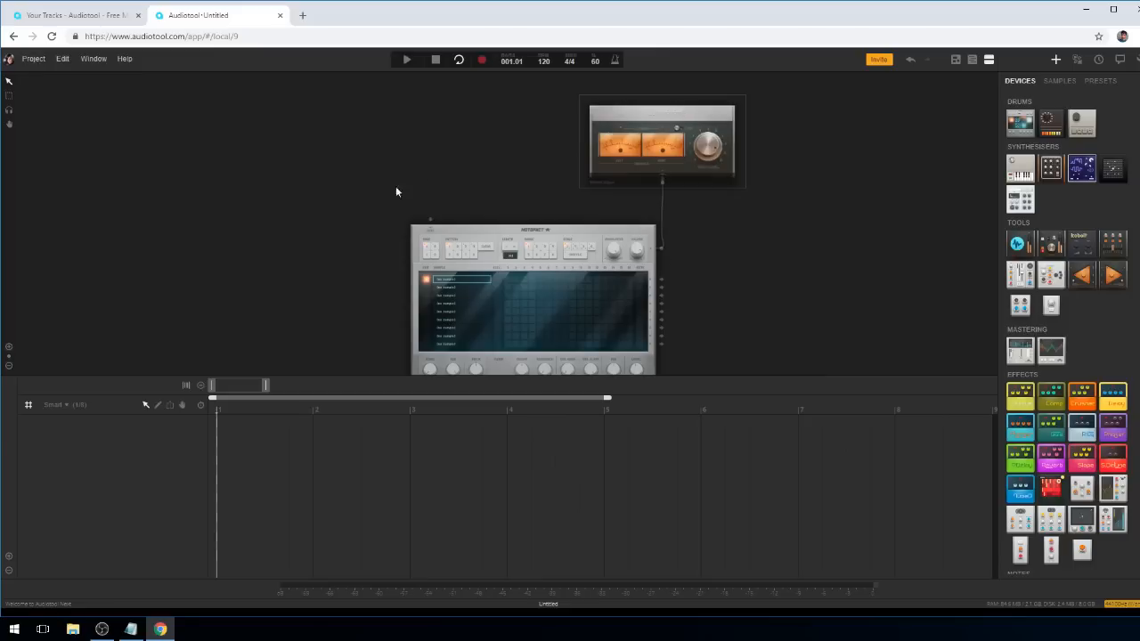
scroll(496, 227, up, 3)
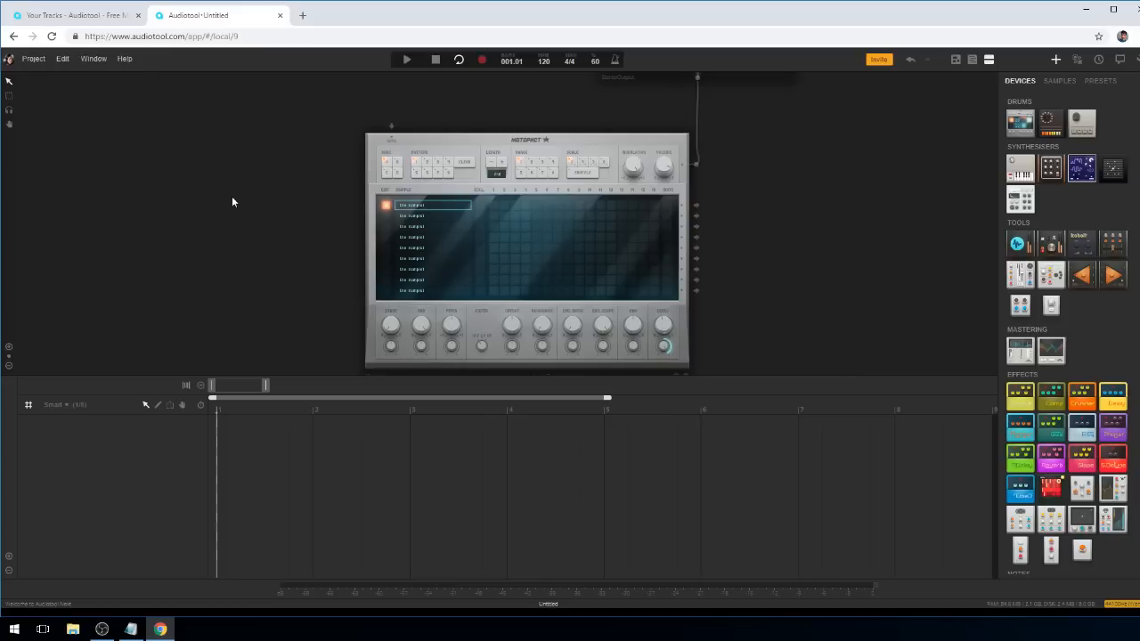
Search the samples for "kick" and load TT_Todd Kick9 into the drum computer's first sample slot.
click(1059, 81)
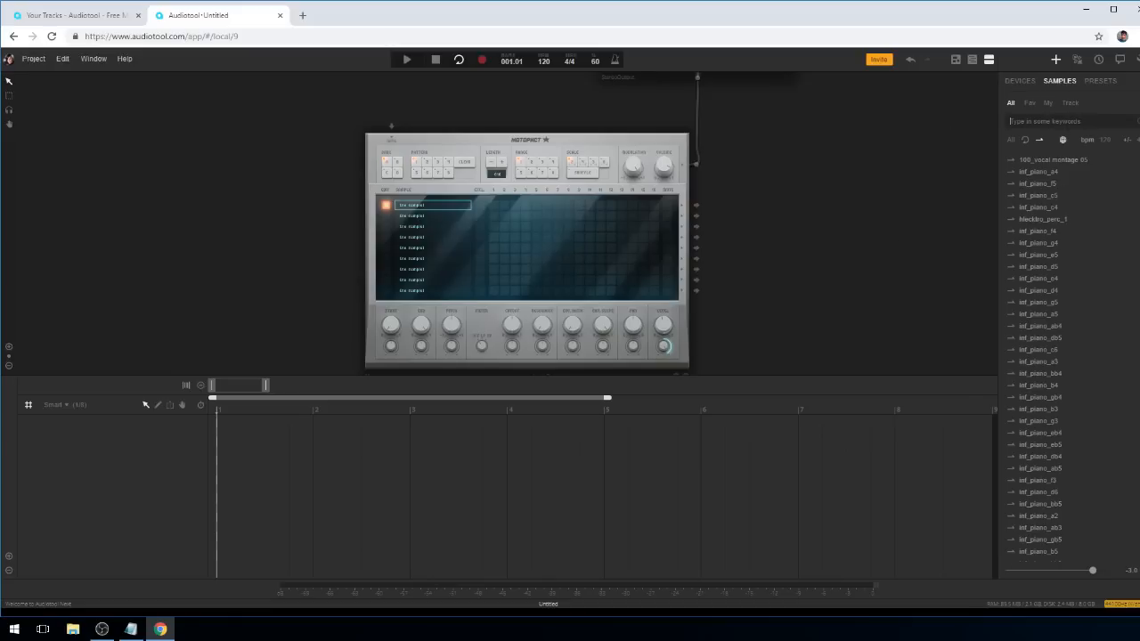
key(Return)
text(kick)
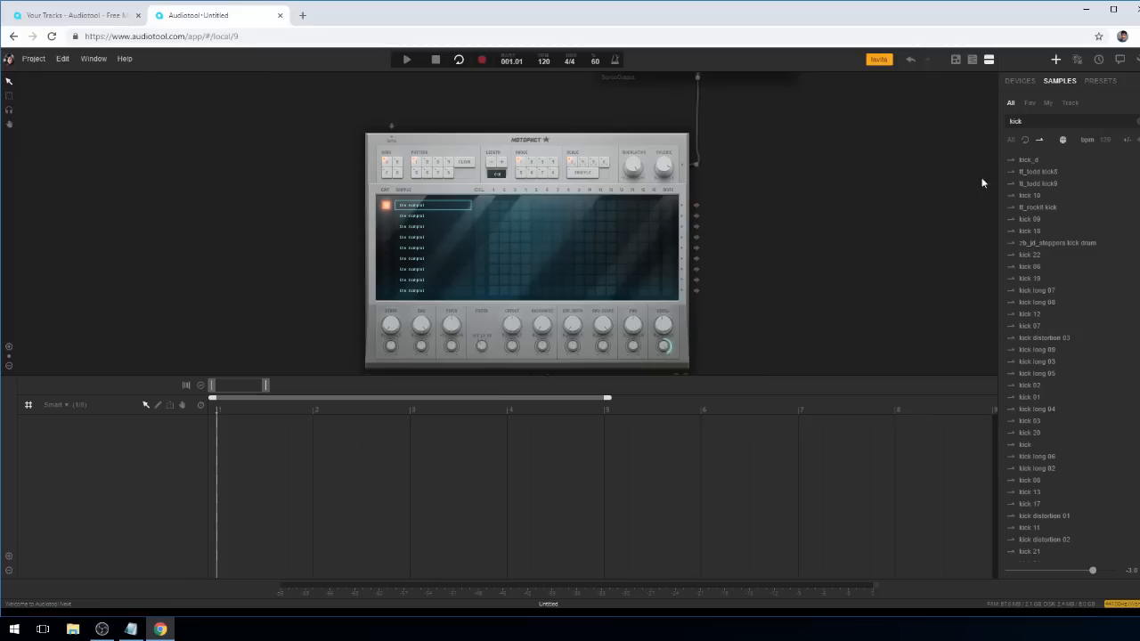
click(1011, 185)
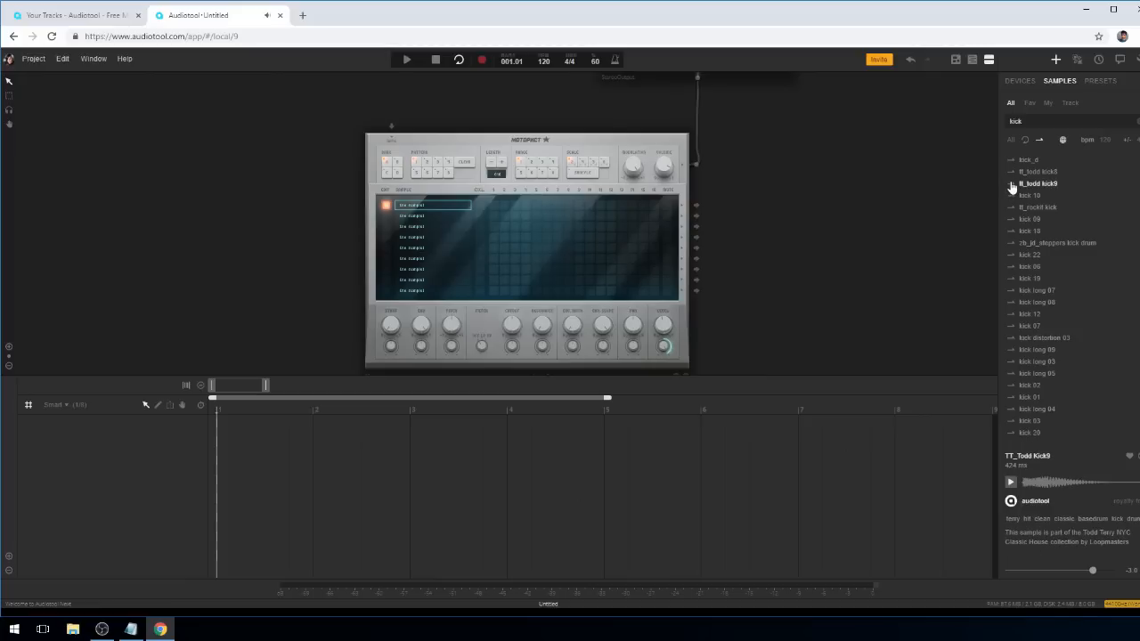
drag(1012, 186, 397, 181)
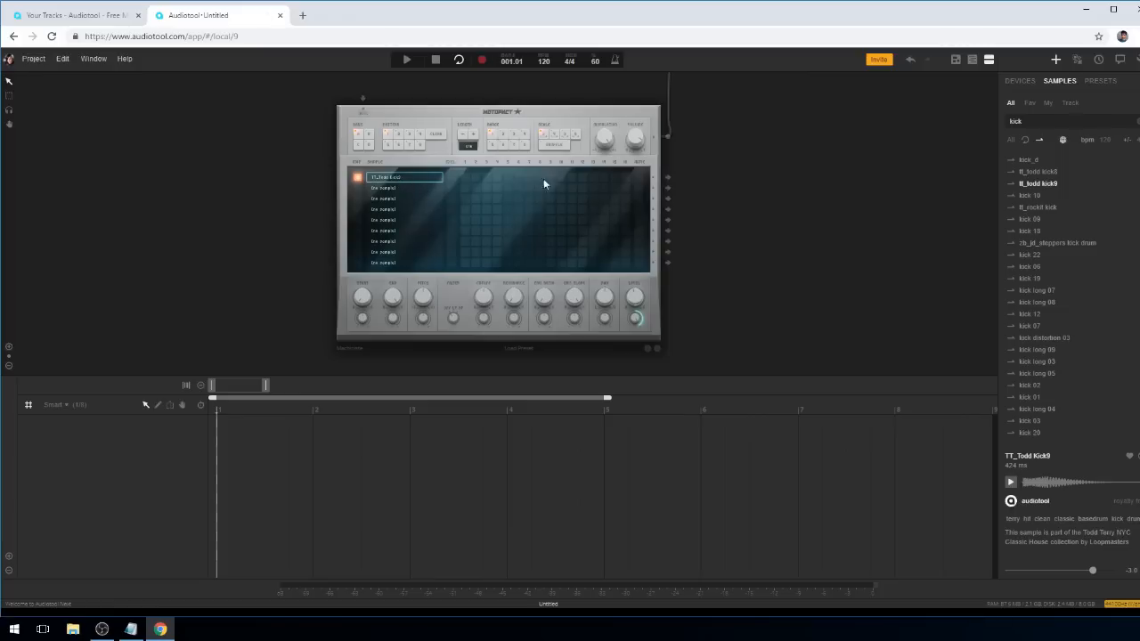
Place kick hits on steps 1, 7 and 11 and play the pattern briefly.
click(464, 177)
click(529, 177)
click(572, 177)
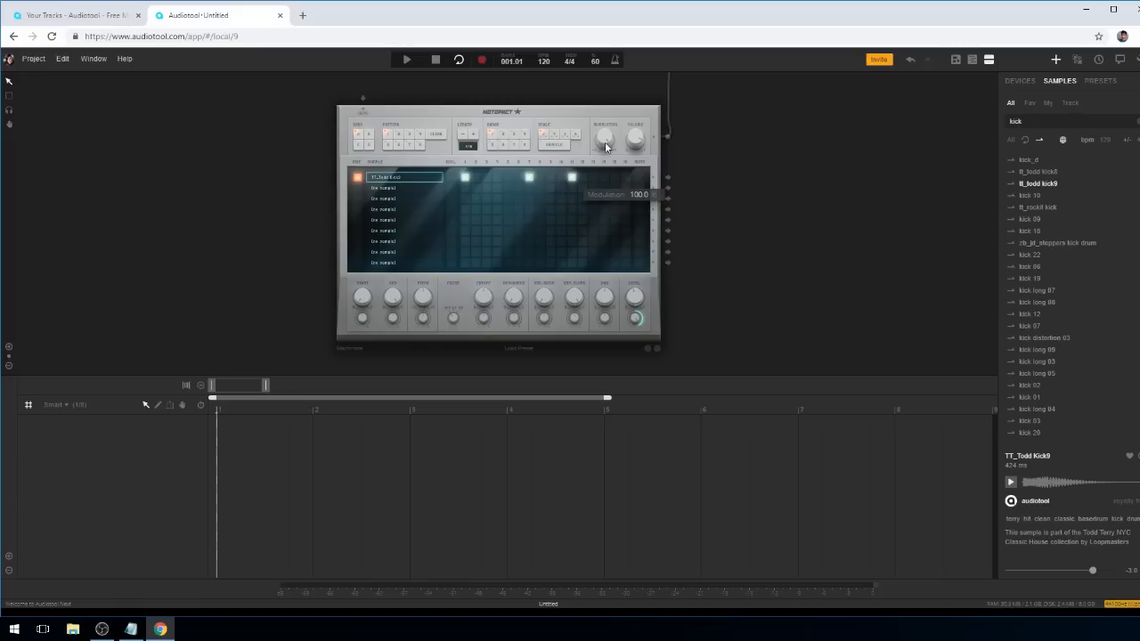
click(405, 60)
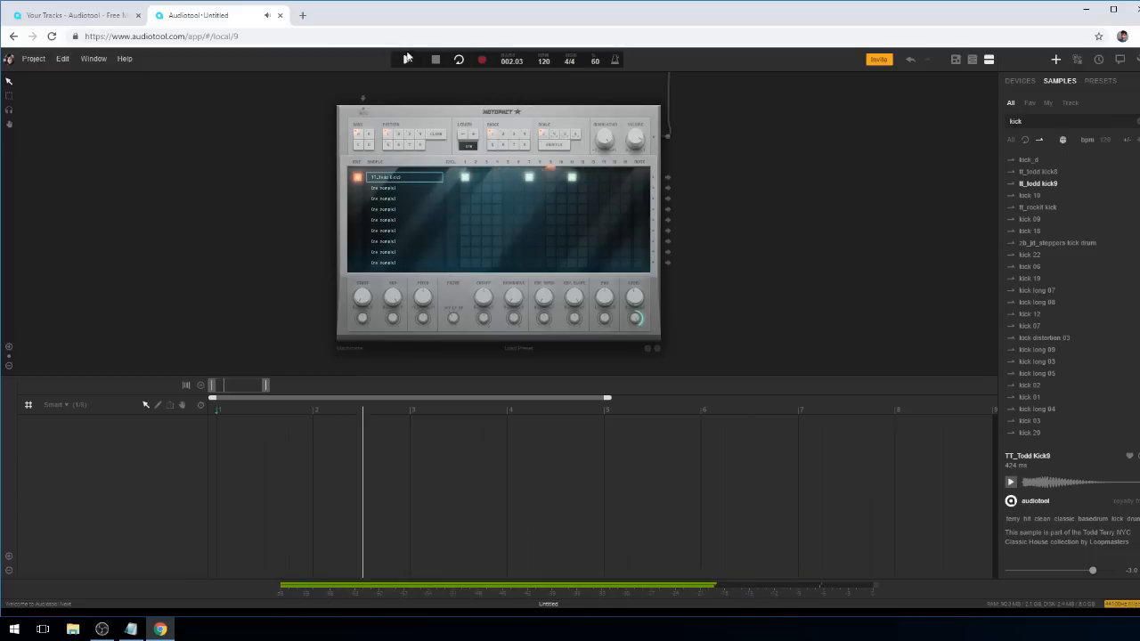
click(435, 59)
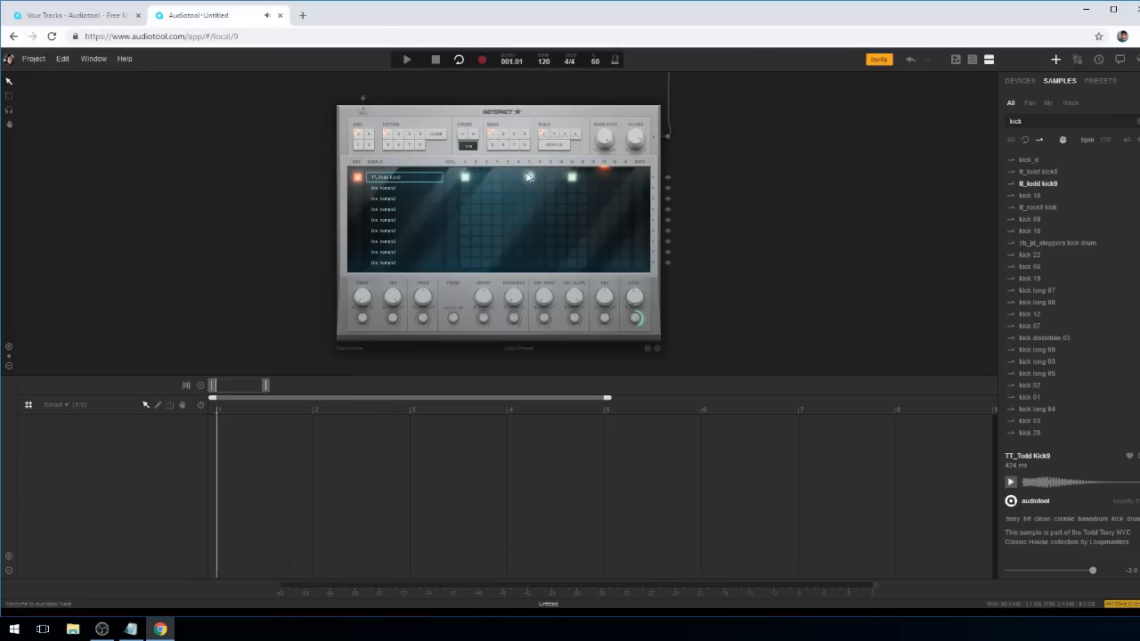
Lower the velocity of the kick hits on steps 7 and 11 and play the pattern to check it.
drag(529, 179, 570, 213)
key(space)
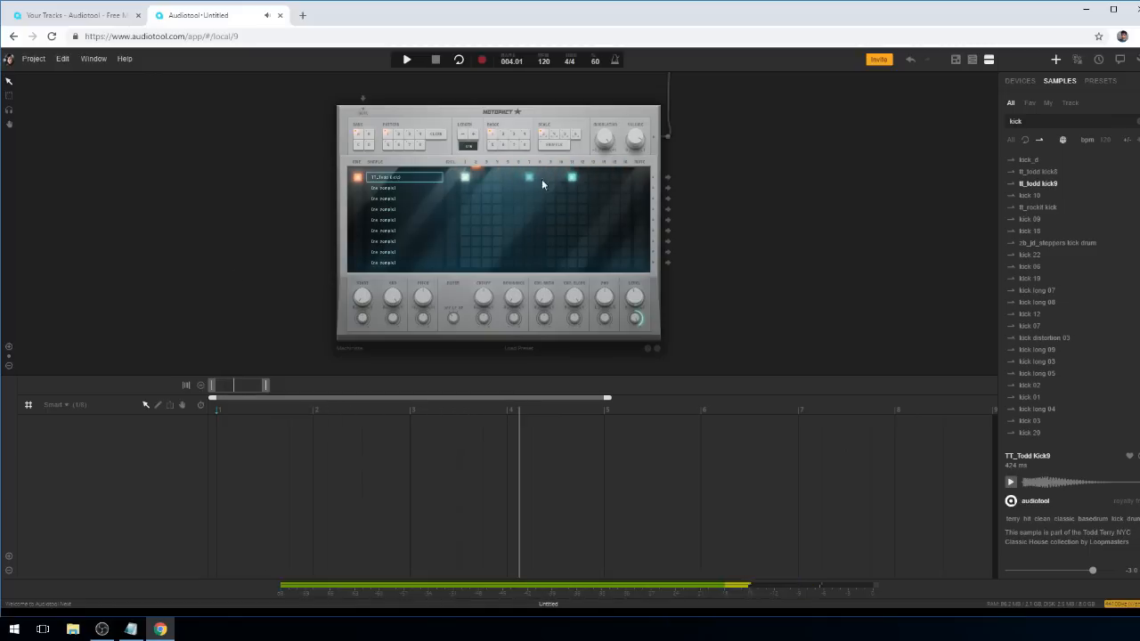
key(space)
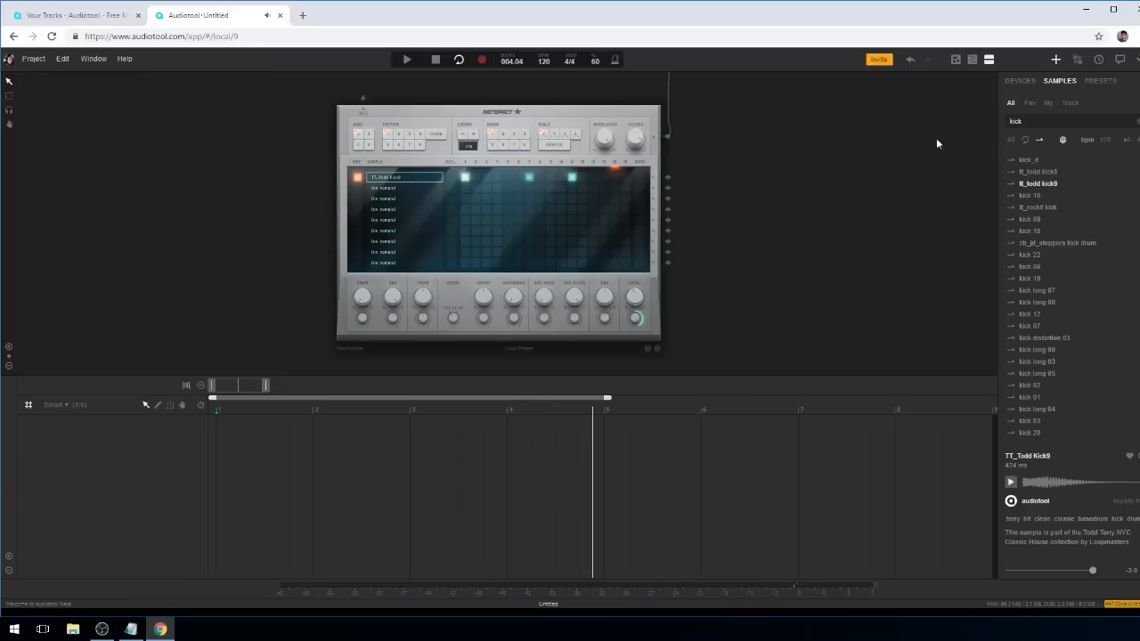
Search the samples for "snare" and audition the results one after another, down to RP2_Snare_Big.
click(1010, 104)
text(snare)
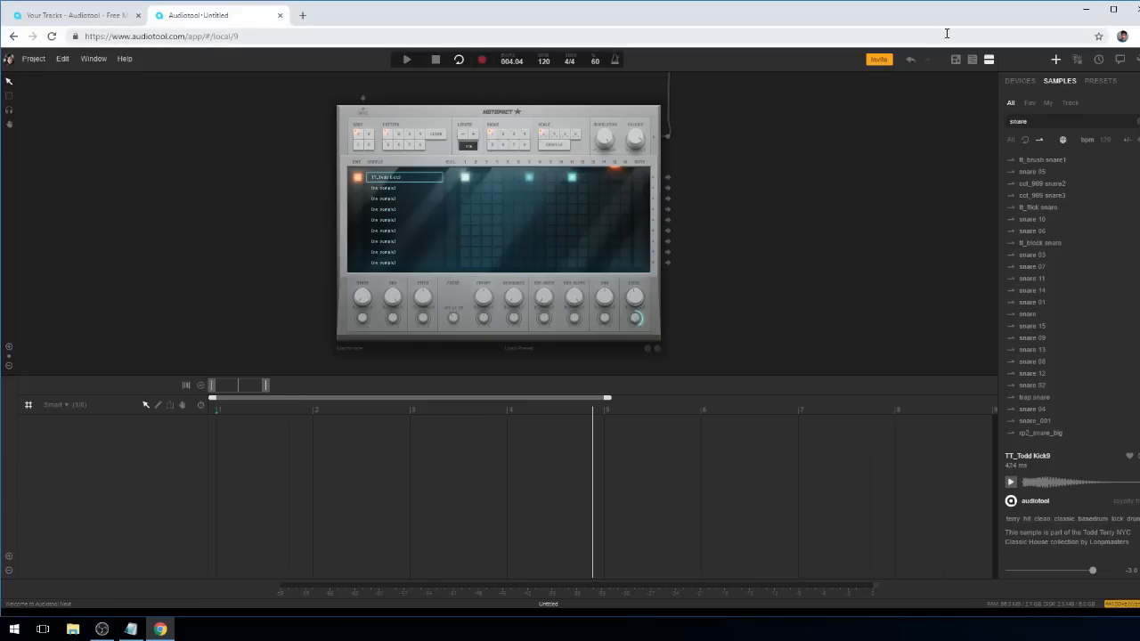
click(1009, 231)
click(1011, 242)
click(1009, 266)
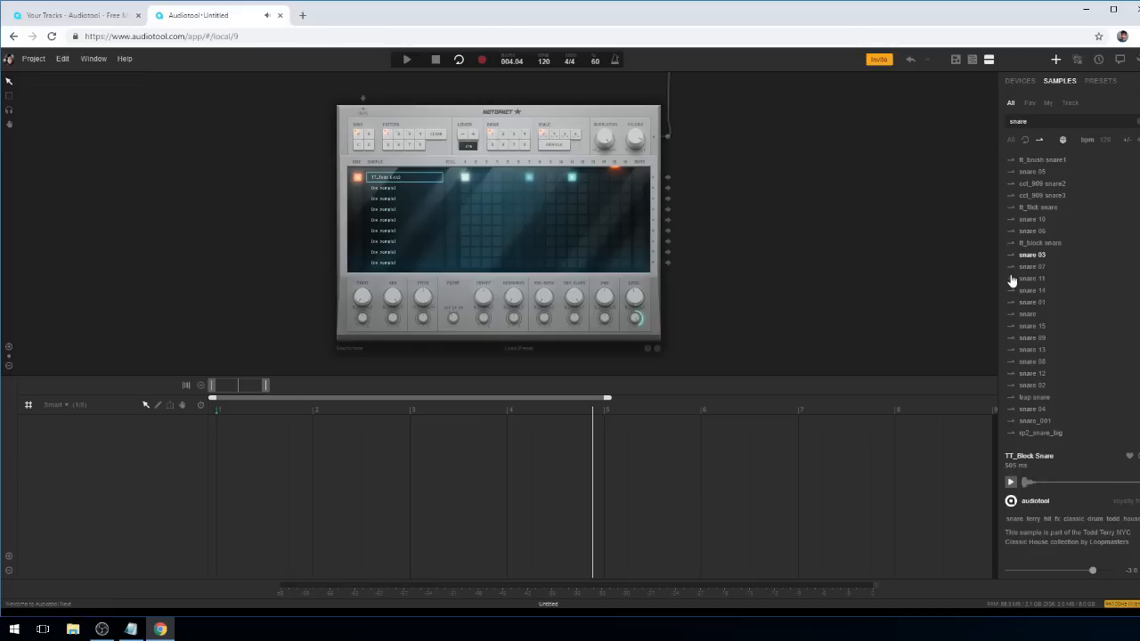
click(1010, 279)
click(1010, 290)
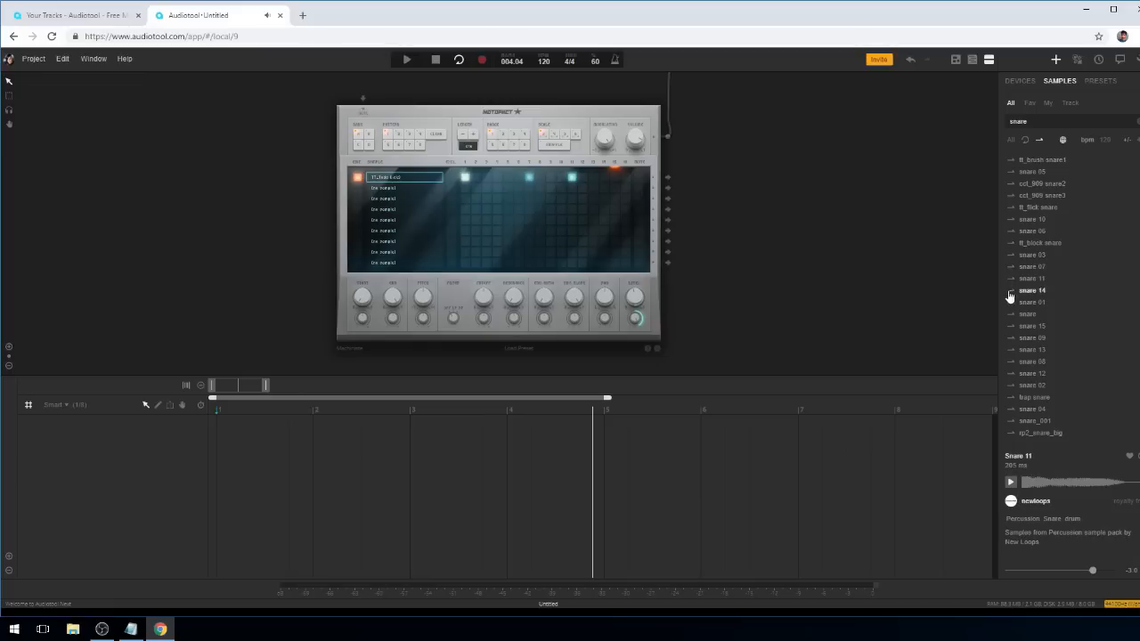
click(1010, 302)
click(1011, 314)
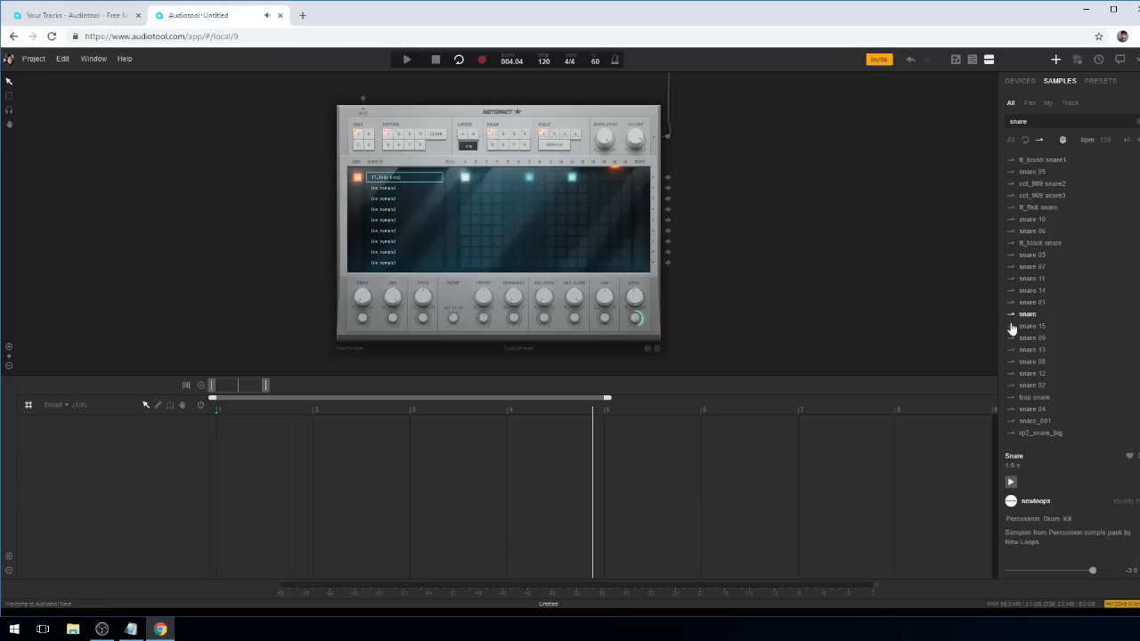
click(1011, 326)
click(1011, 338)
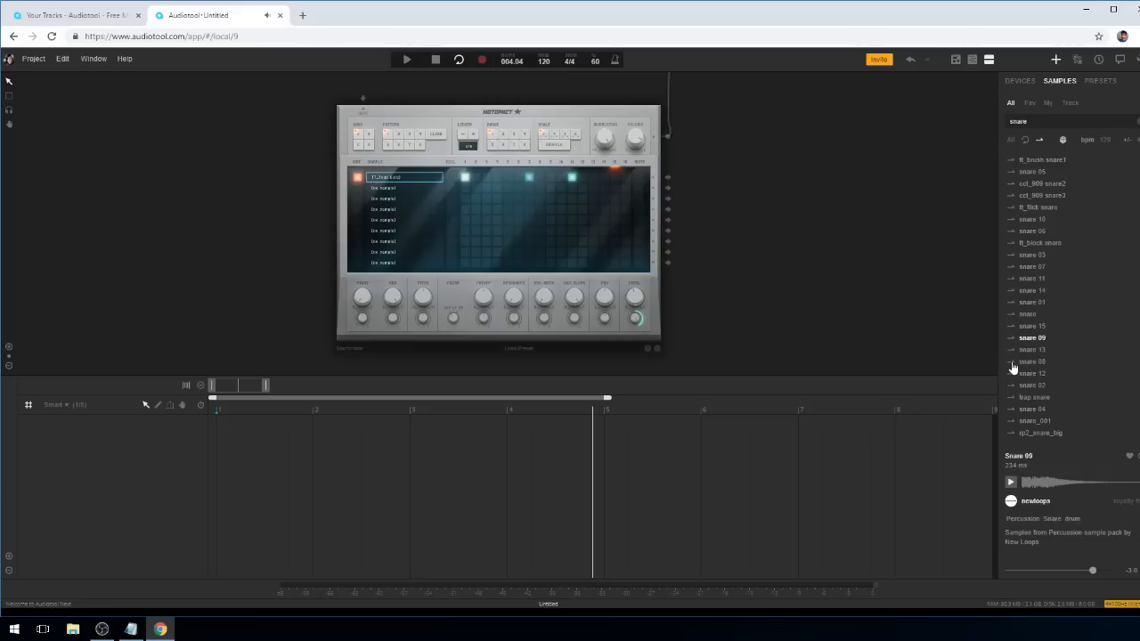
click(1011, 362)
click(1011, 398)
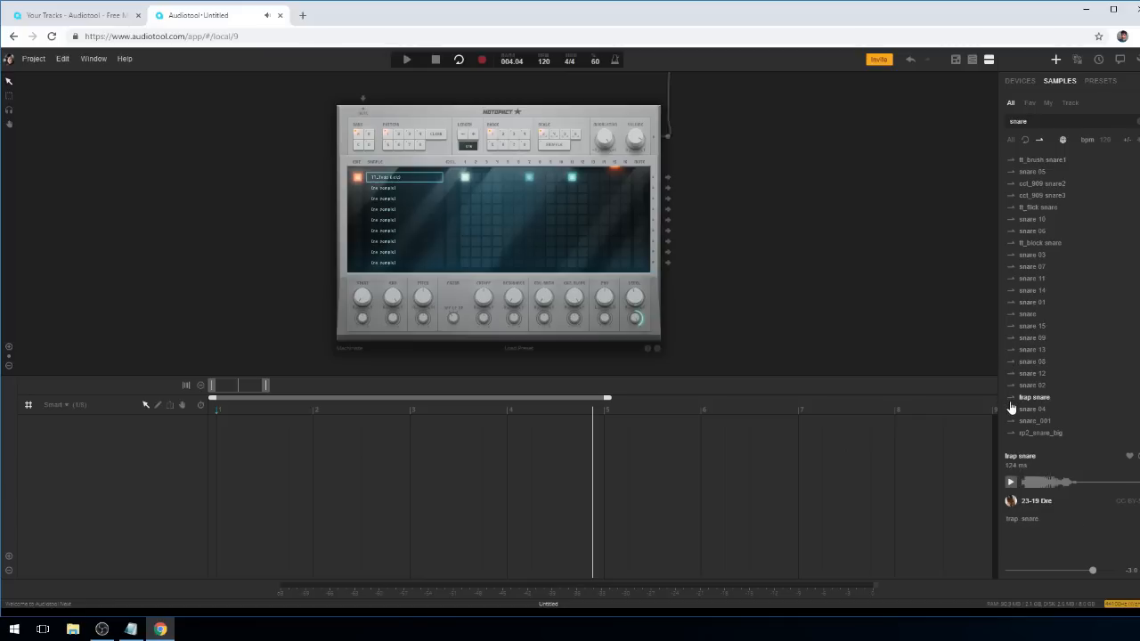
click(1012, 410)
click(1012, 421)
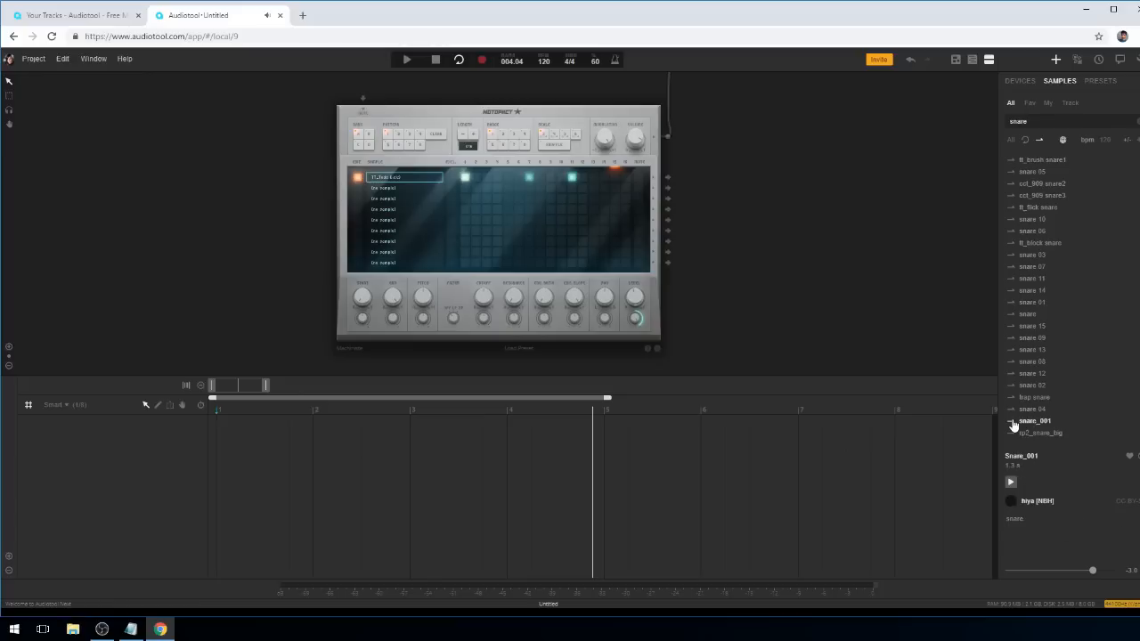
click(1011, 433)
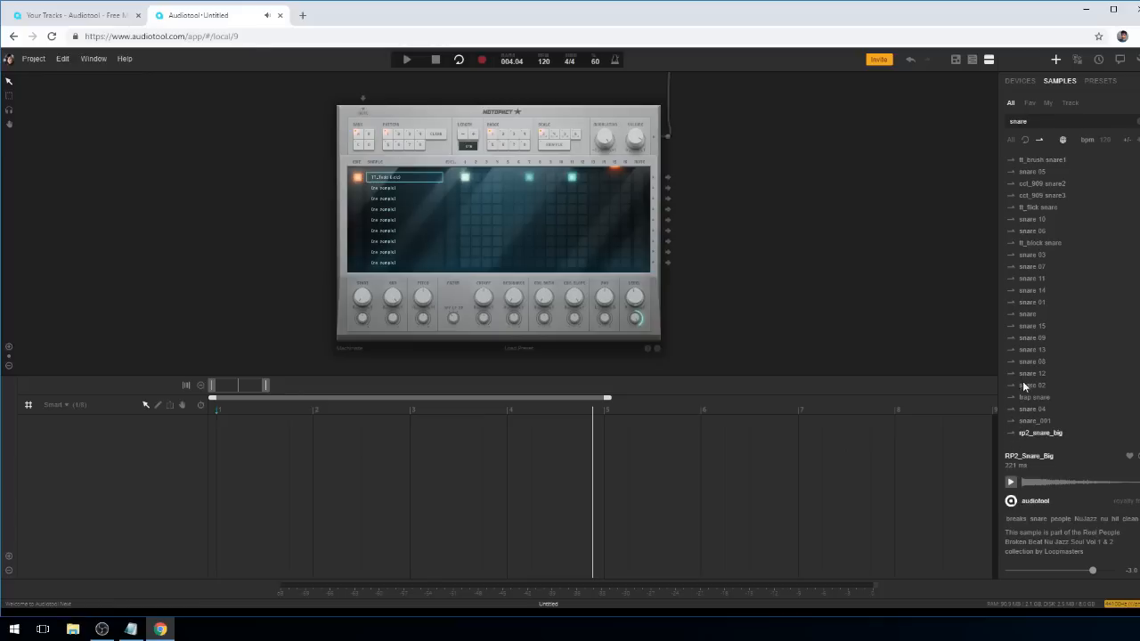
Load RP2_Snare_Big into the second sample slot with hits on steps 5 and 13, checking the beat by playback.
drag(1036, 436, 429, 200)
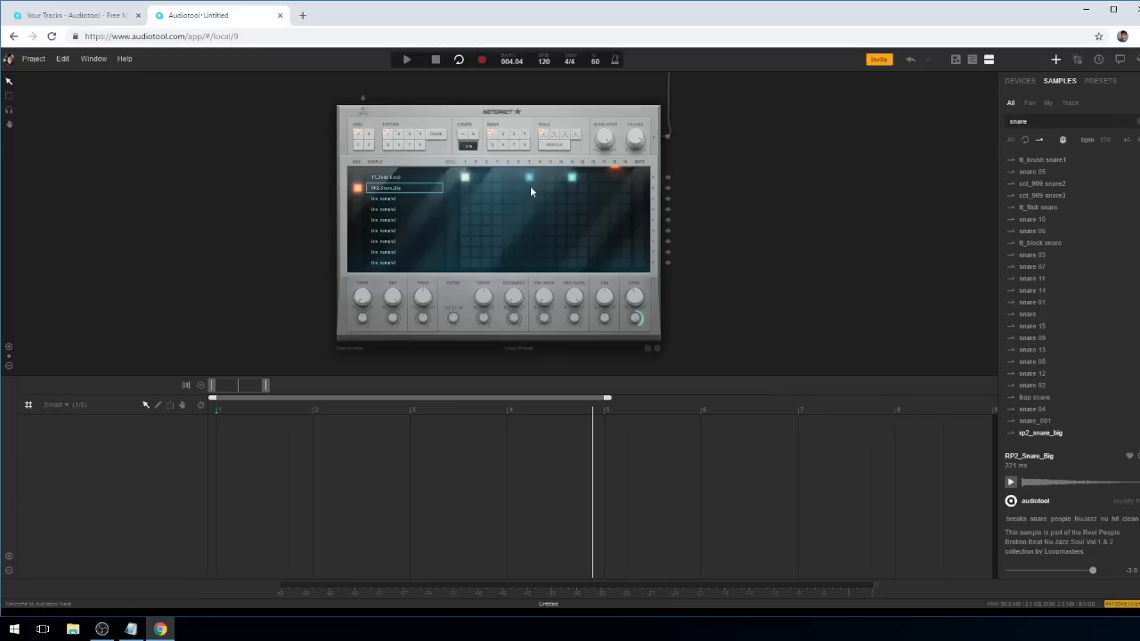
click(504, 188)
click(593, 189)
key(space)
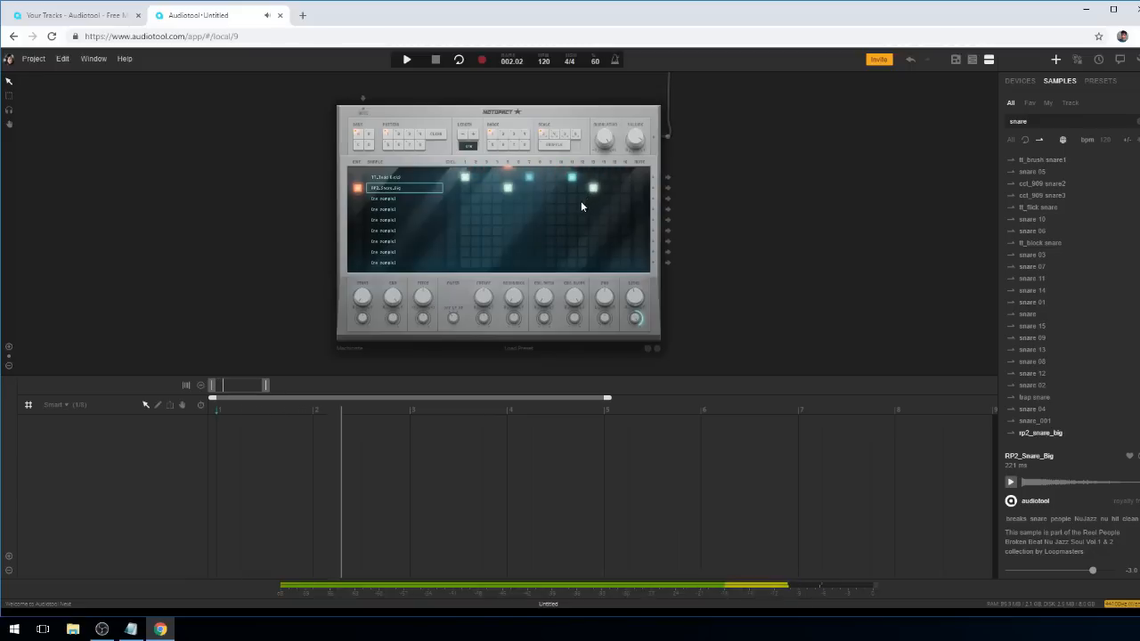
key(space)
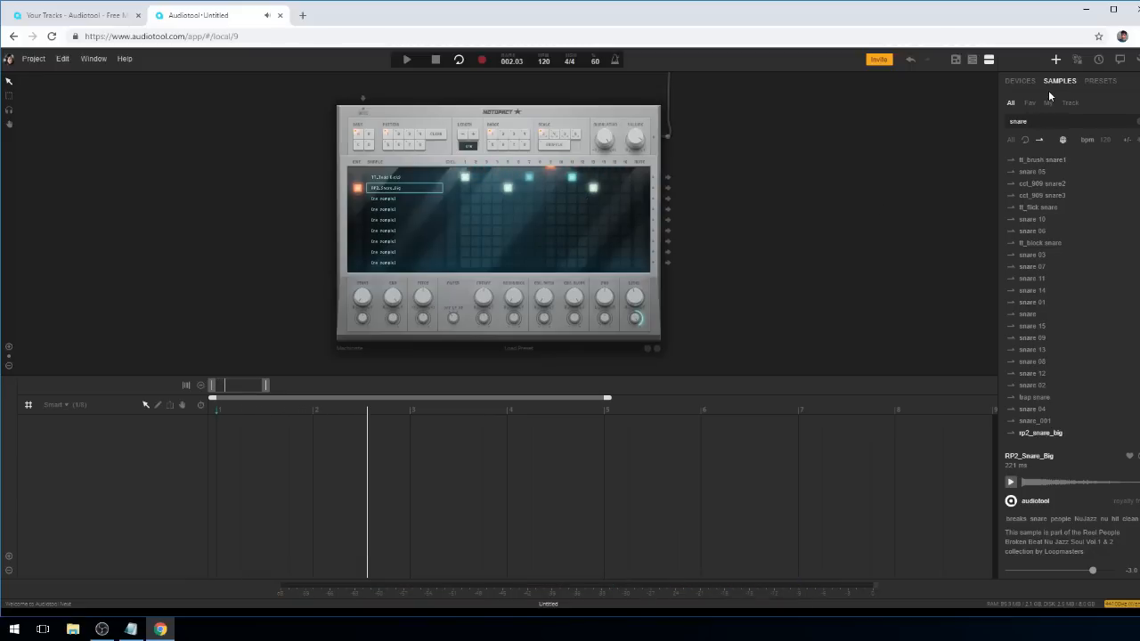
Search the samples for "hats" and audition the closed hi-hat results through to Hi Hat Closed 01.
key(BackSpace)
key(BackSpace)
key(BackSpace)
key(BackSpace)
text(hi)
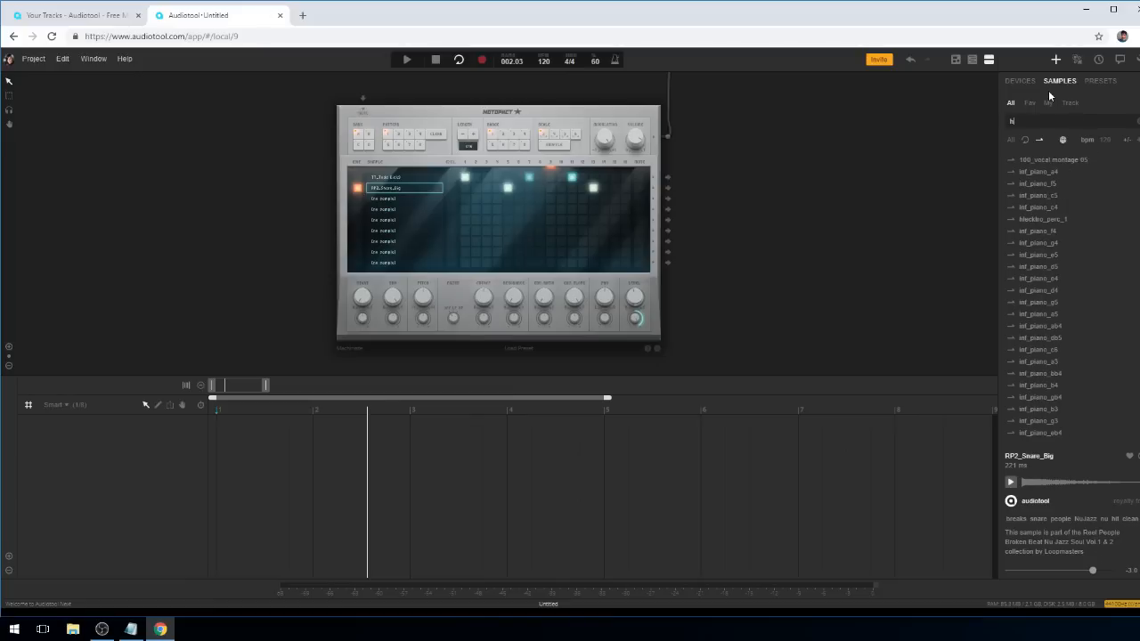
text(ts)
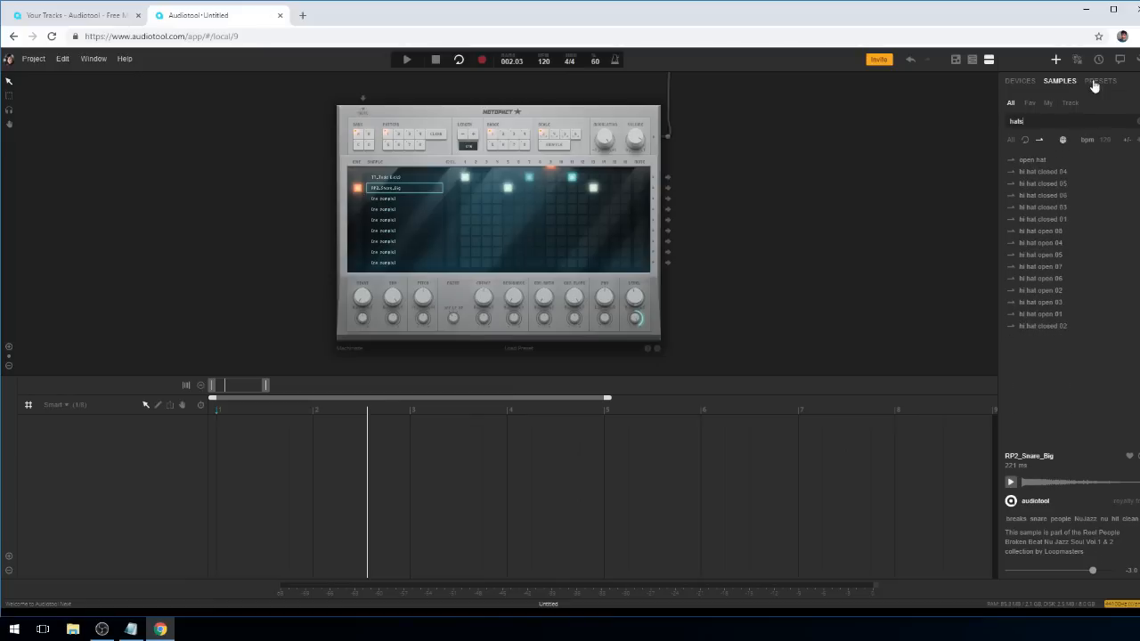
click(1013, 186)
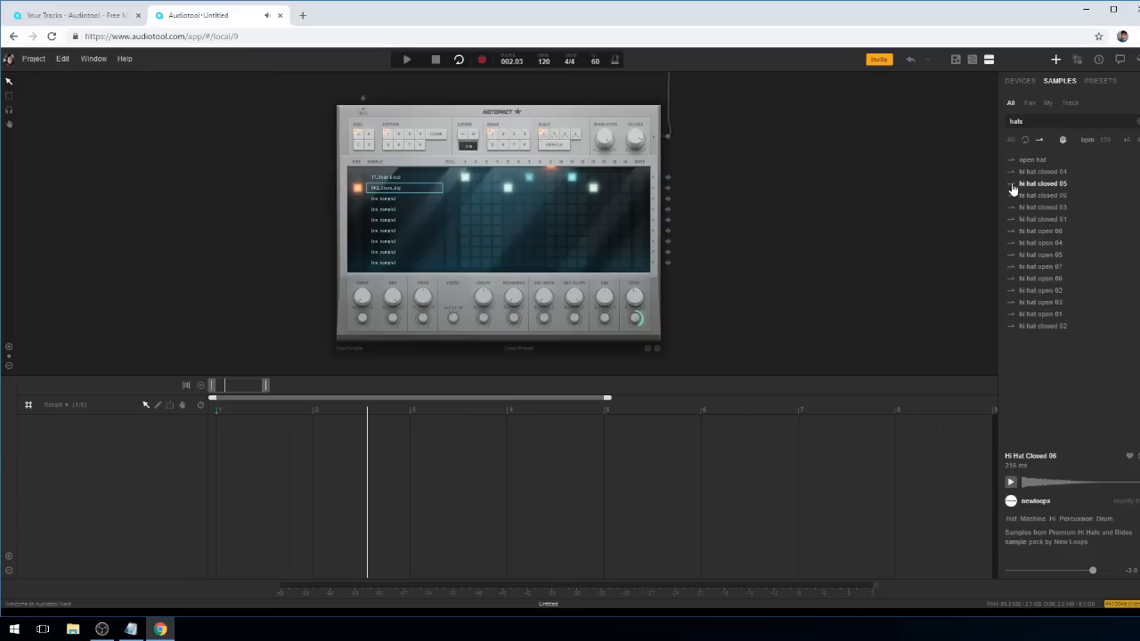
click(1010, 221)
click(1011, 234)
click(1011, 219)
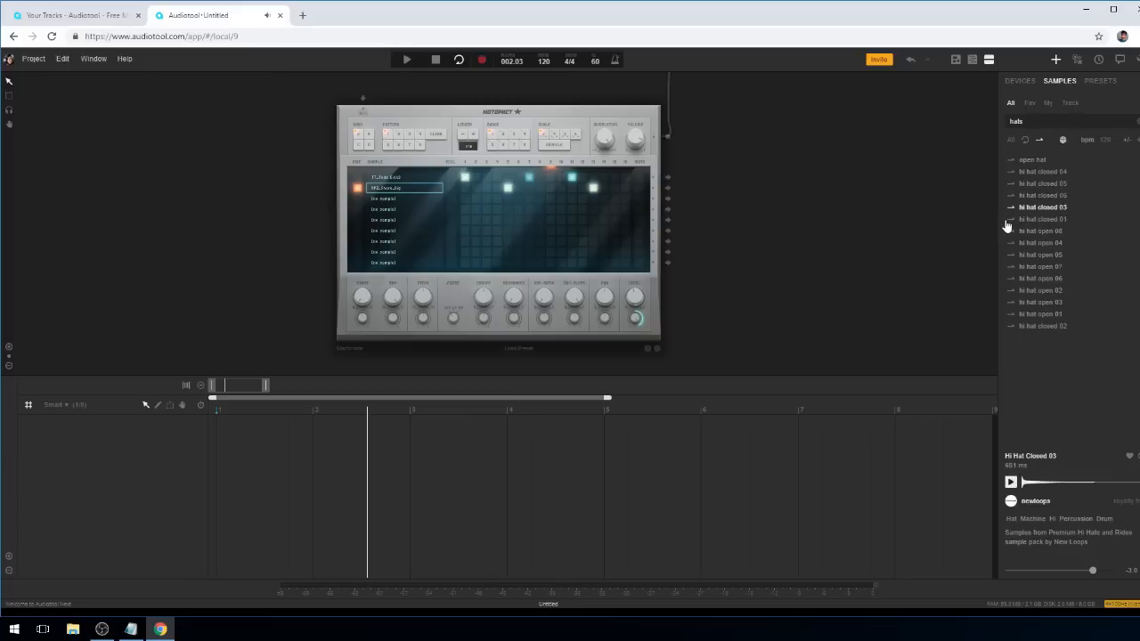
Load Hi Hat Closed 01 into the third sample slot with hits on steps 2, 3, 7, 10, 11 and 15, and play the beat.
drag(973, 225, 419, 200)
click(486, 198)
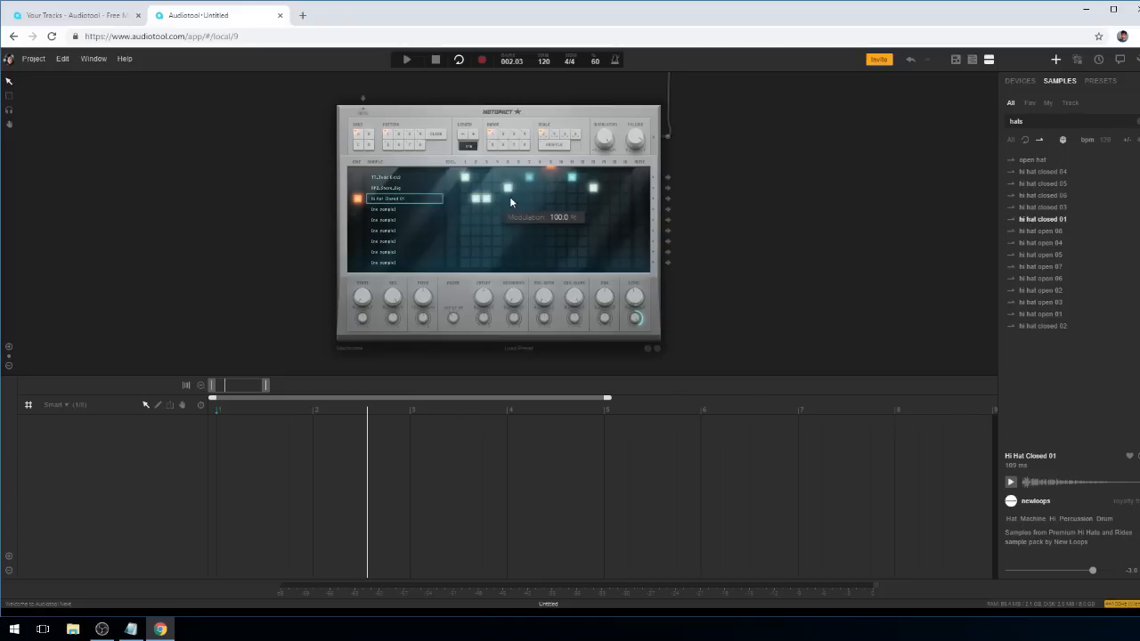
click(529, 198)
click(561, 198)
click(571, 198)
click(614, 198)
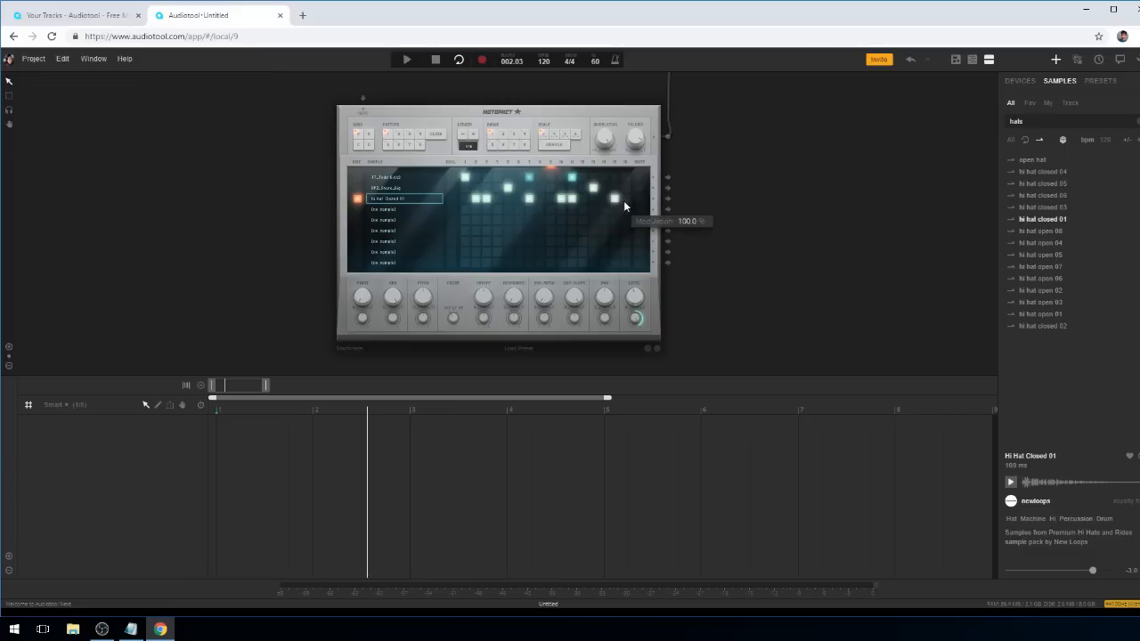
key(space)
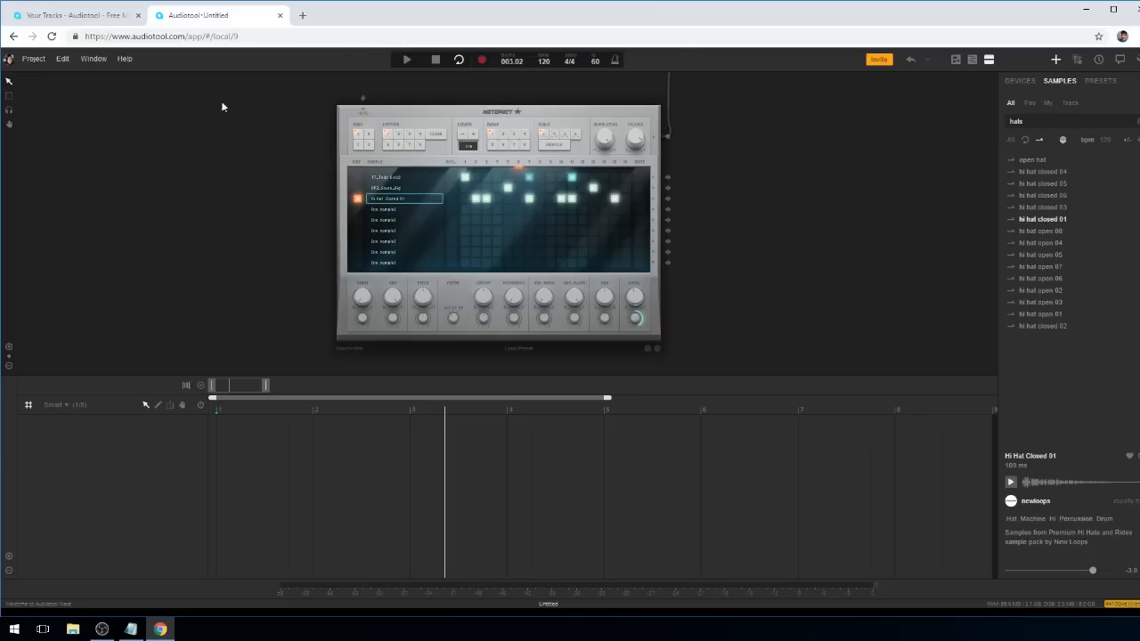
key(space)
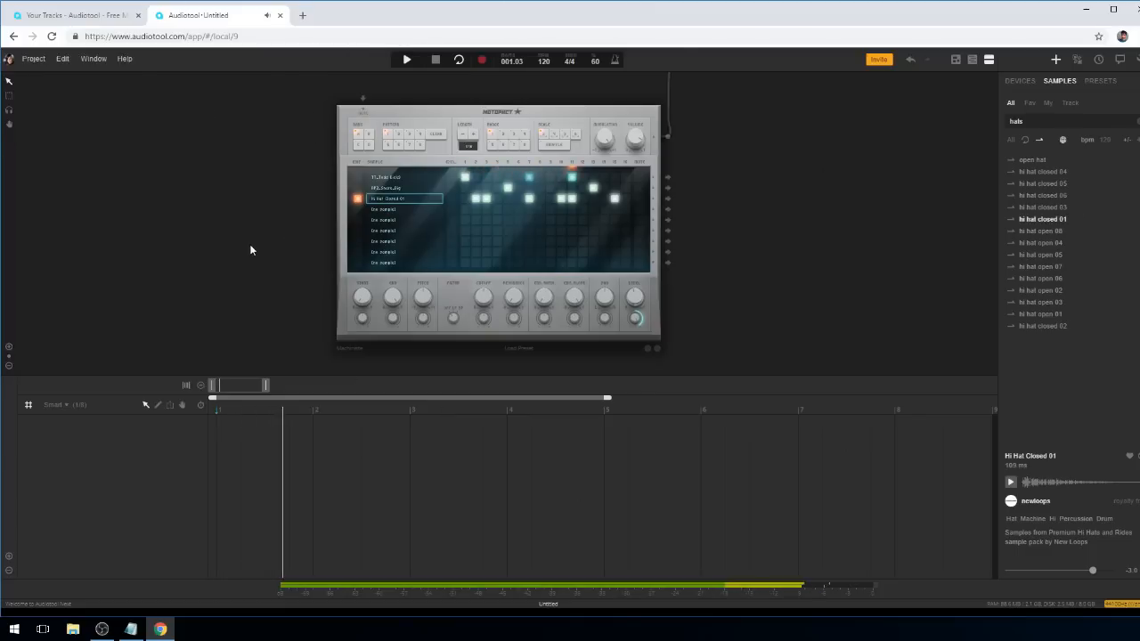
key(space)
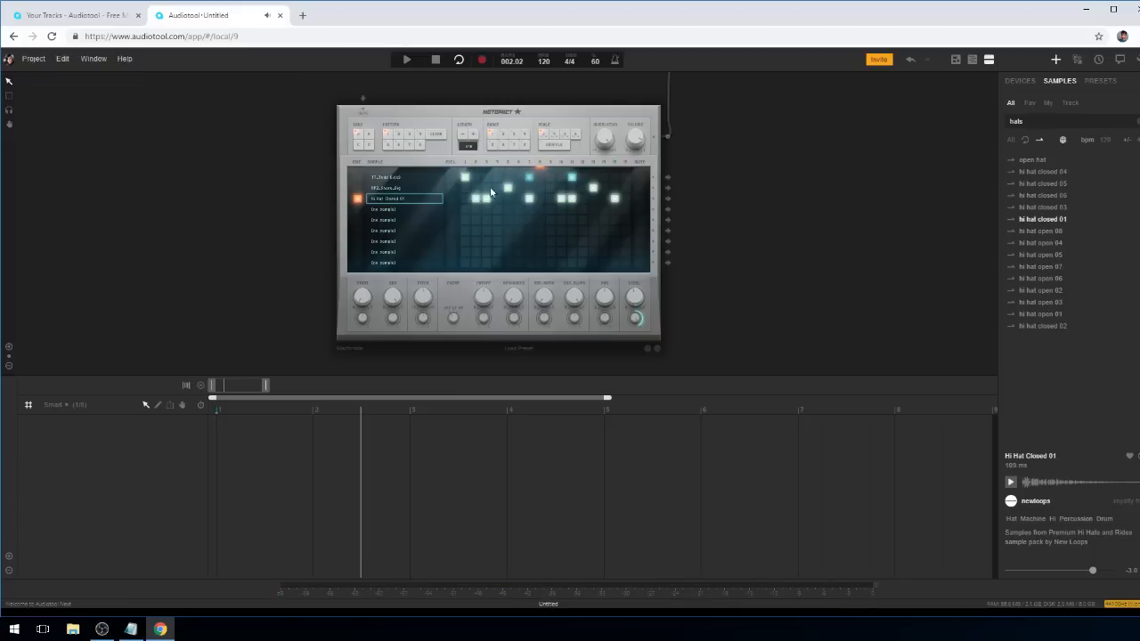
Lower the velocity of the hi-hat hits on steps 3, 10 and 11, checking the beat by playback.
click(486, 198)
click(572, 198)
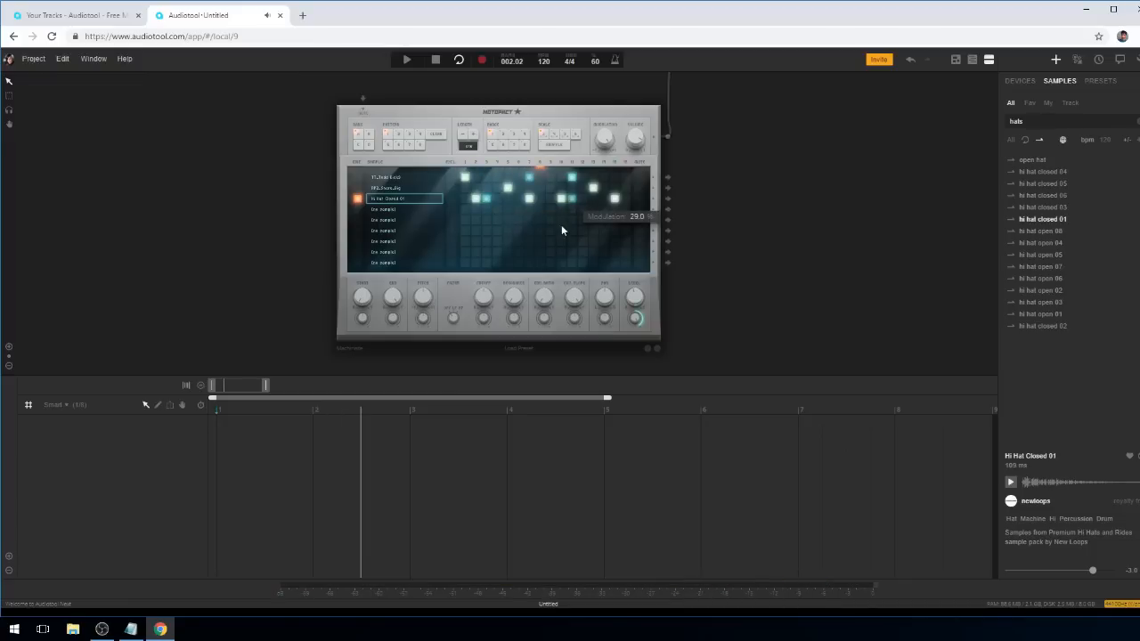
key(space)
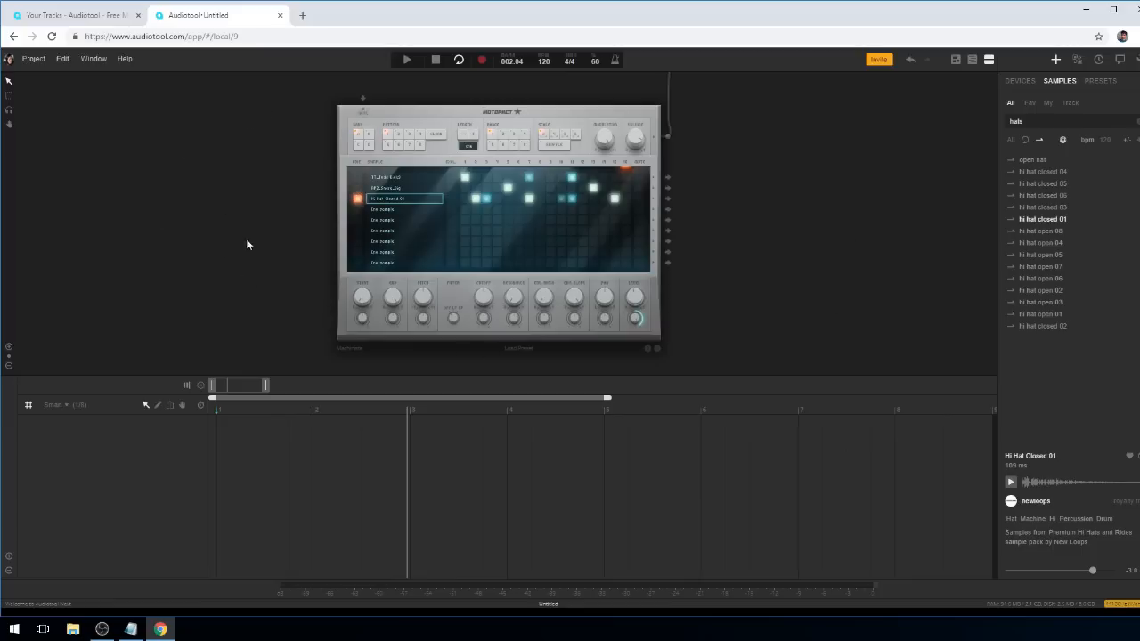
Copy the drum beat from pattern 1 and paste it into the empty pattern 2.
scroll(329, 145, up, 3)
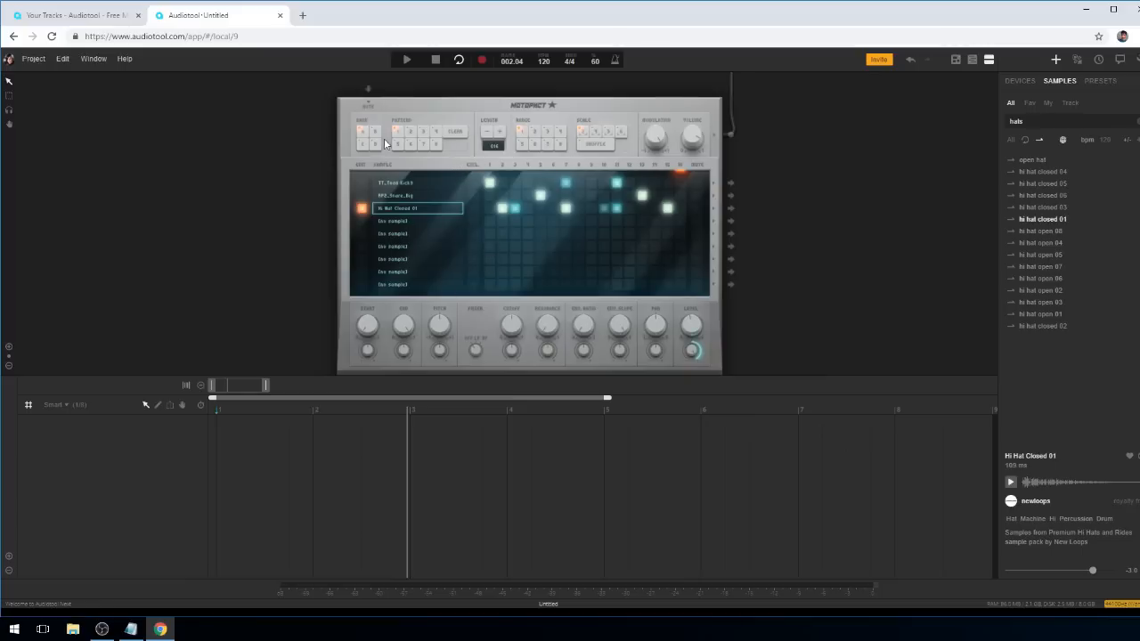
click(409, 131)
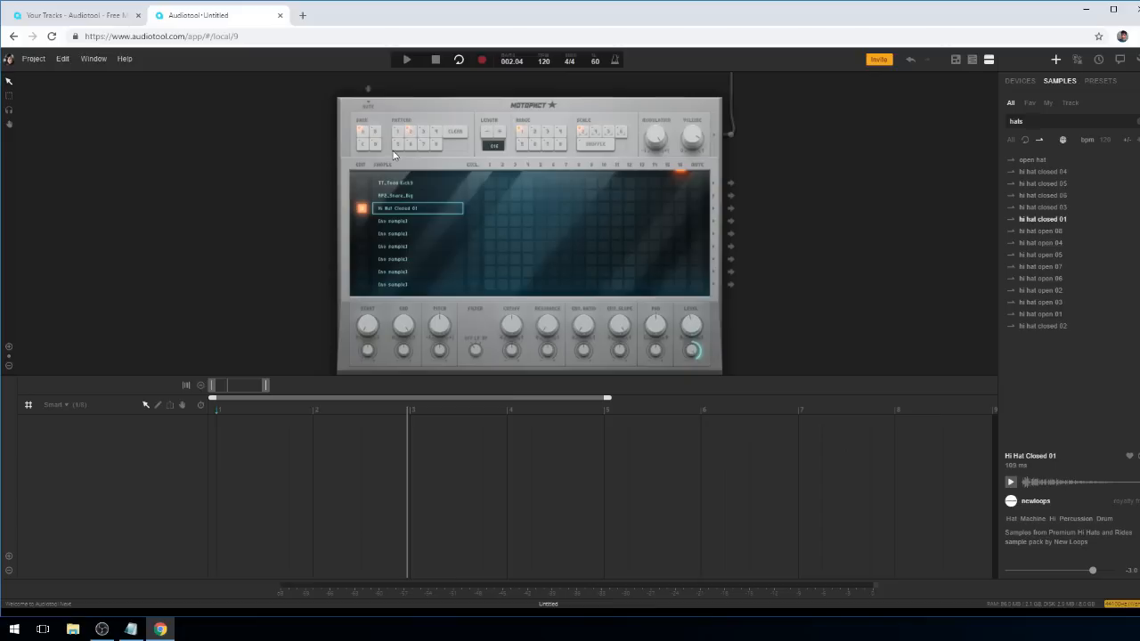
click(397, 132)
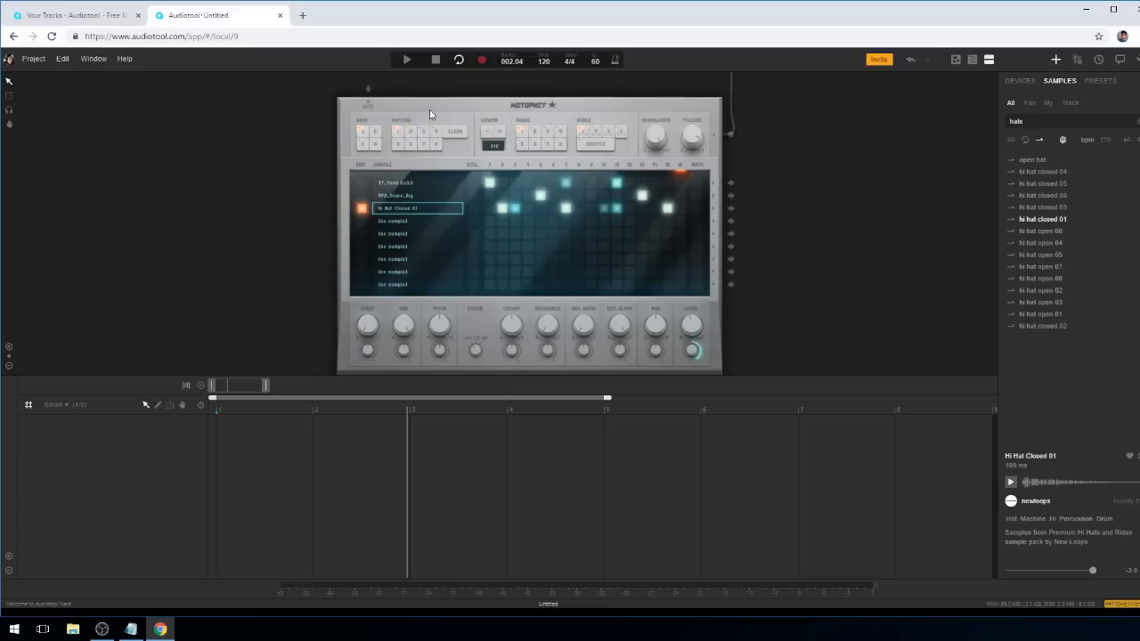
right_click(429, 114)
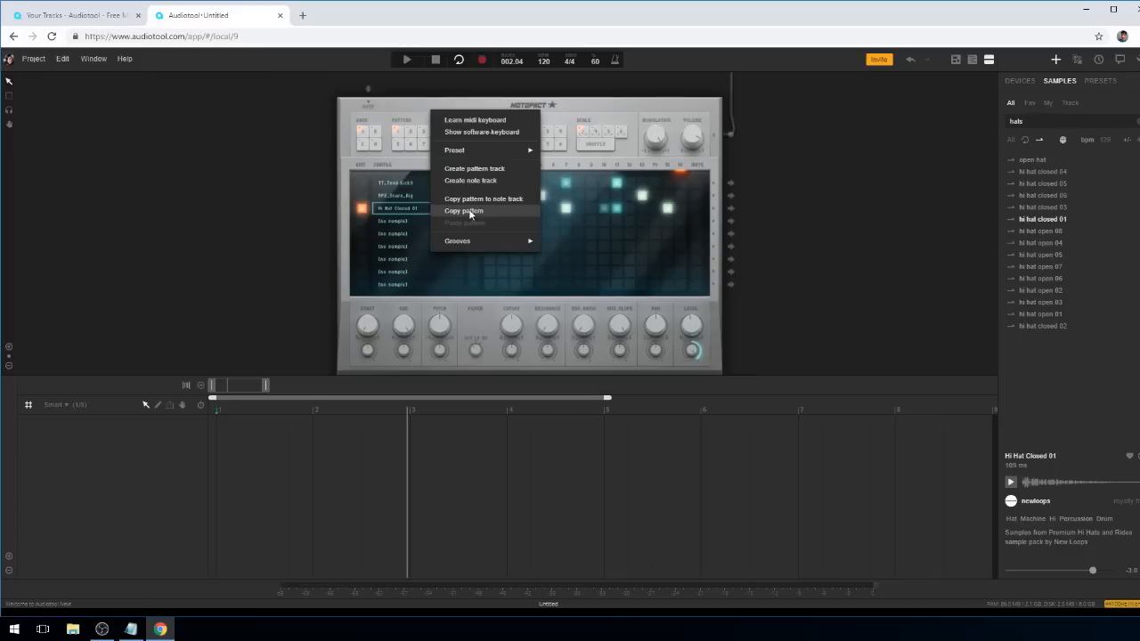
click(469, 212)
click(408, 134)
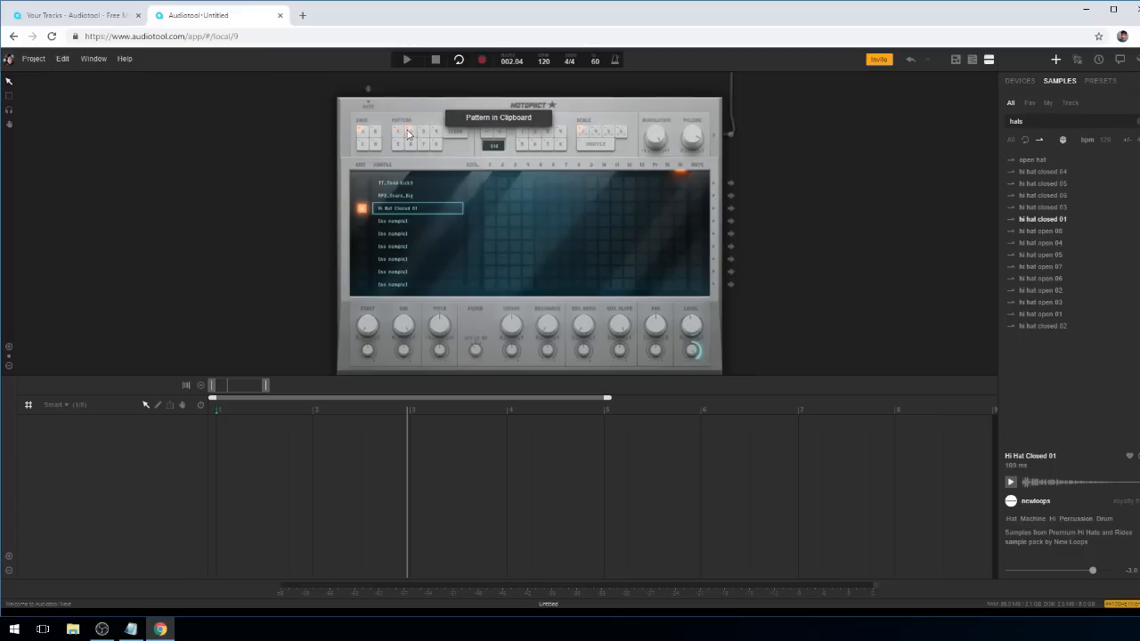
right_click(420, 109)
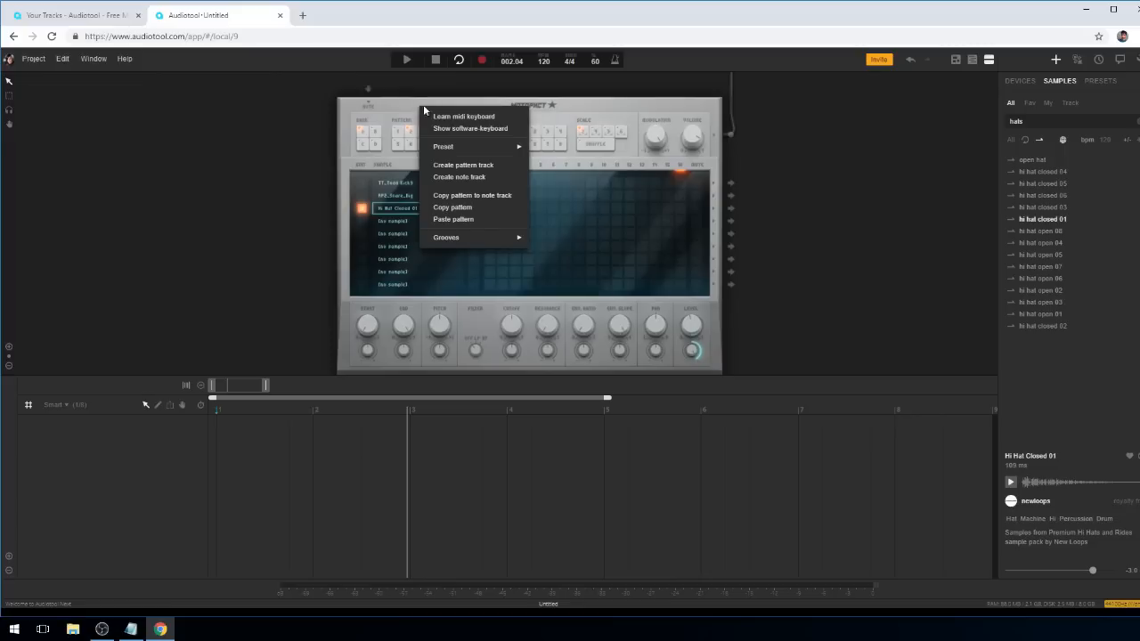
click(476, 220)
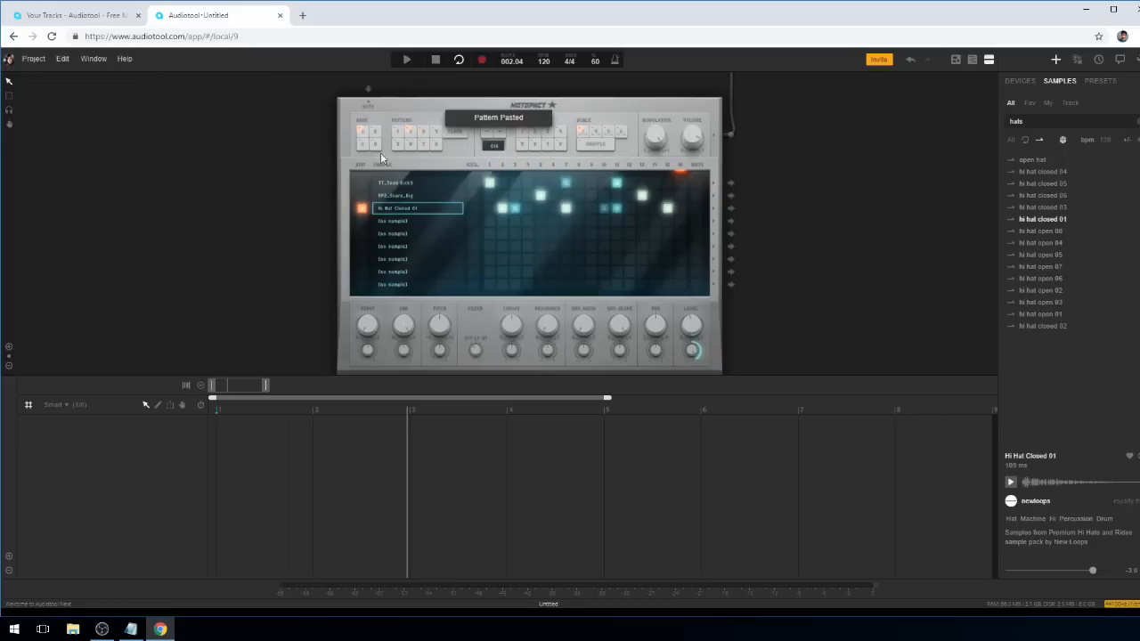
Vary pattern 2 by adding a soft snare on step 16, moving the kick from step 7 to 15 and the hi-hat from 10 to 9.
key(space)
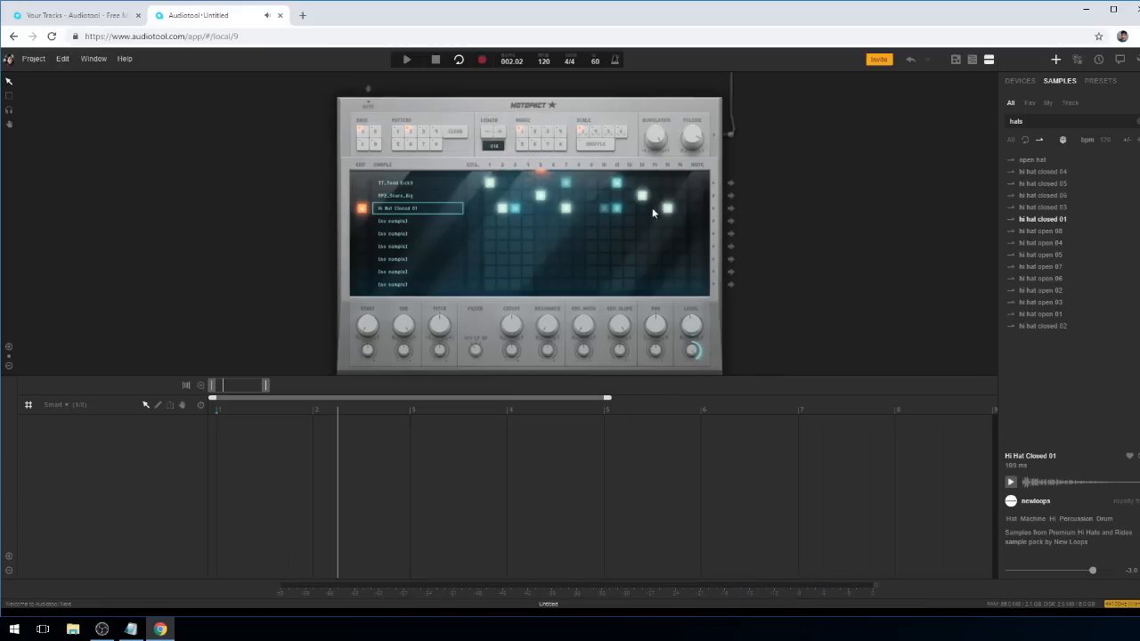
click(681, 196)
drag(685, 201, 677, 279)
key(space)
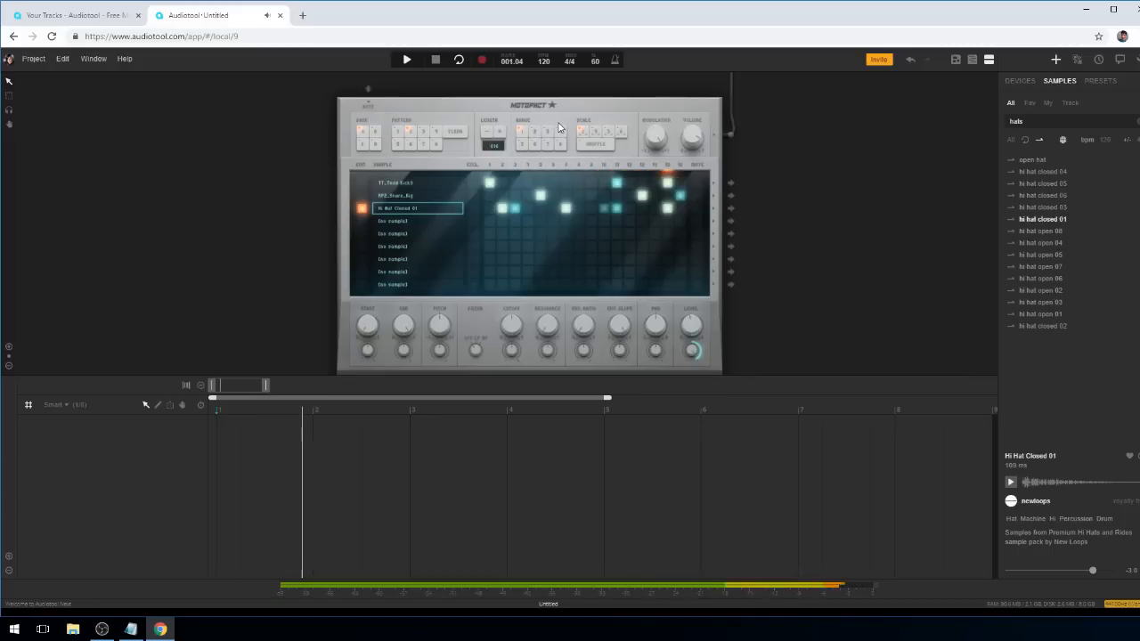
click(590, 208)
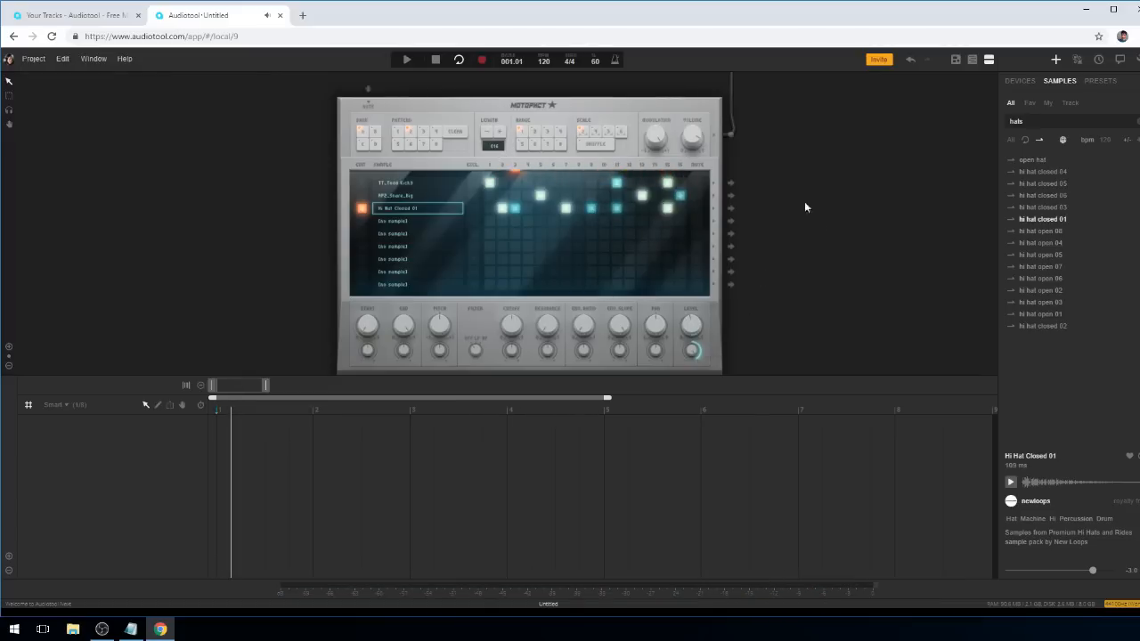
Switch back to pattern 1 and create a pattern track for the Machiniste in the timeline.
click(397, 131)
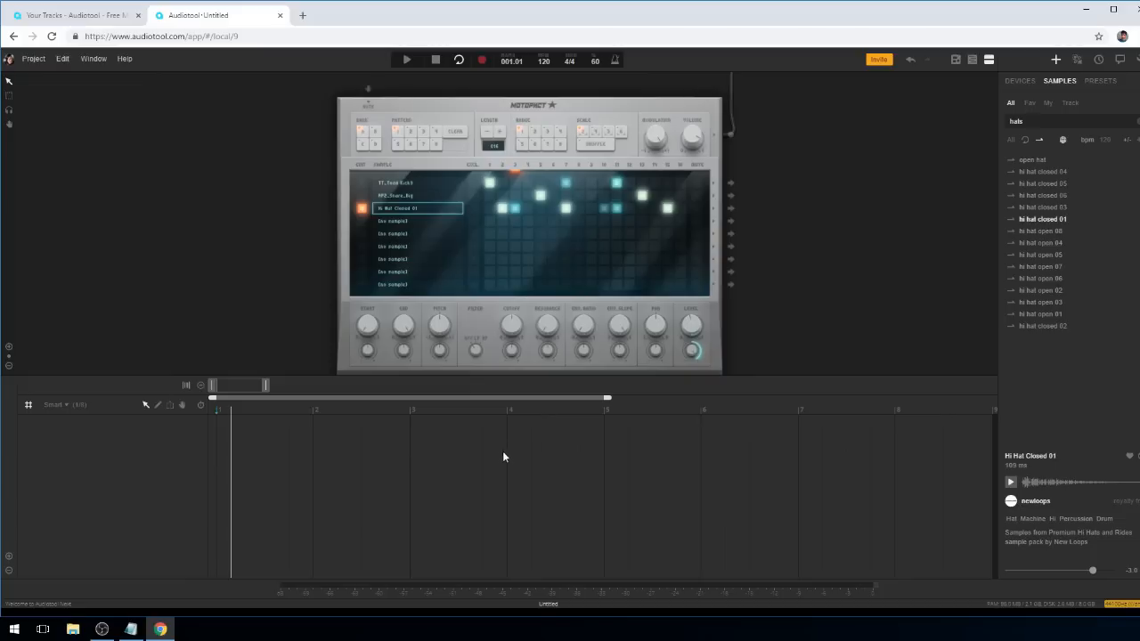
right_click(436, 108)
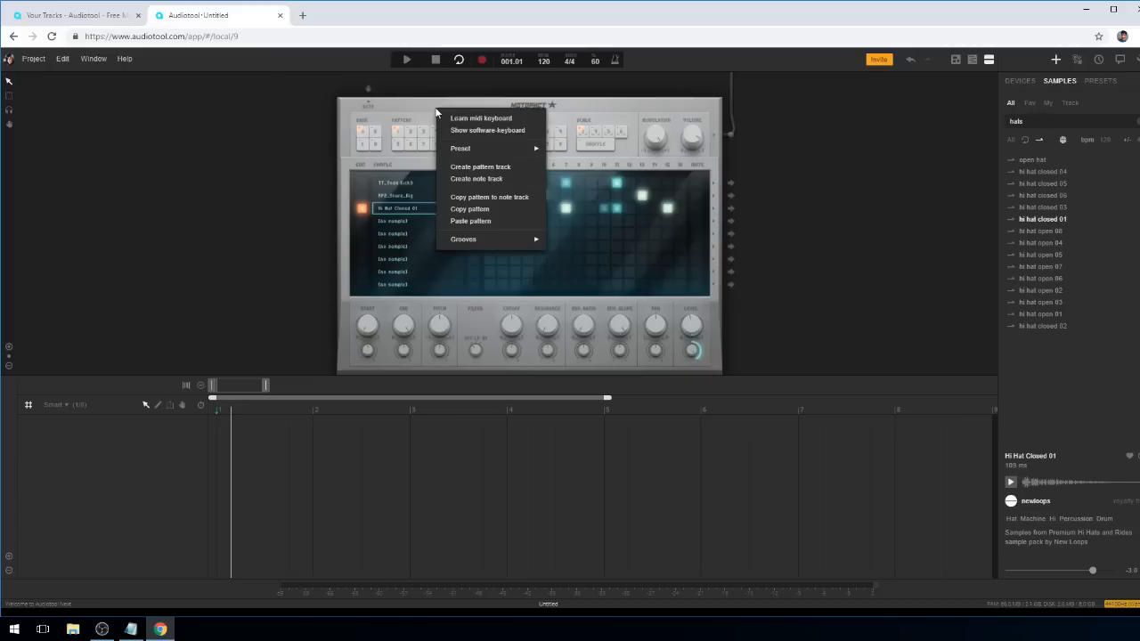
click(485, 167)
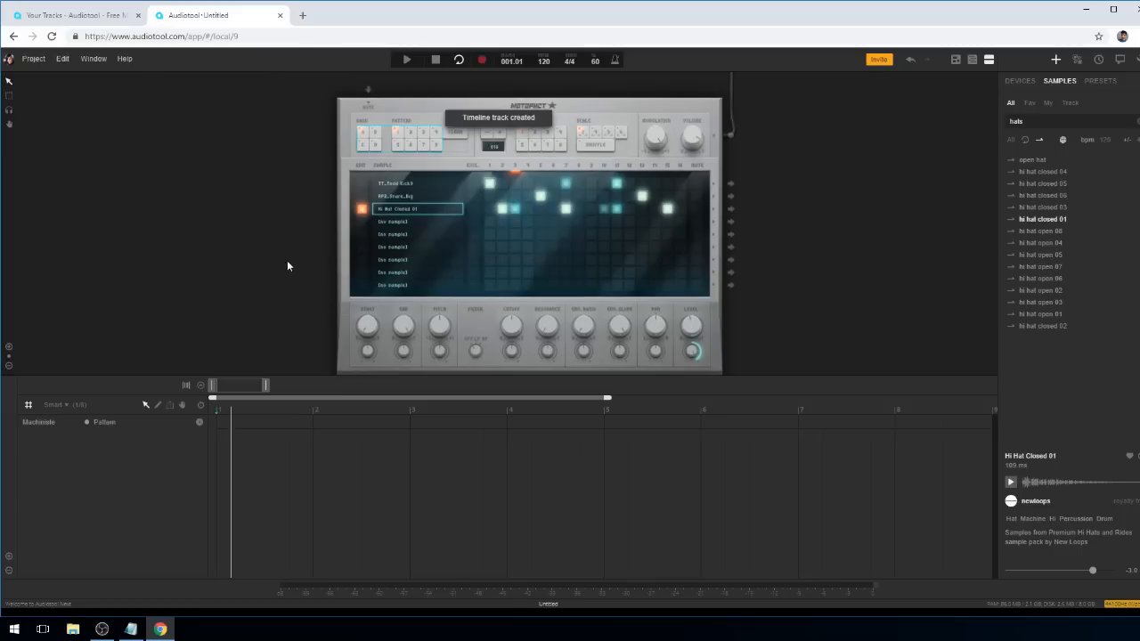
double_click(237, 422)
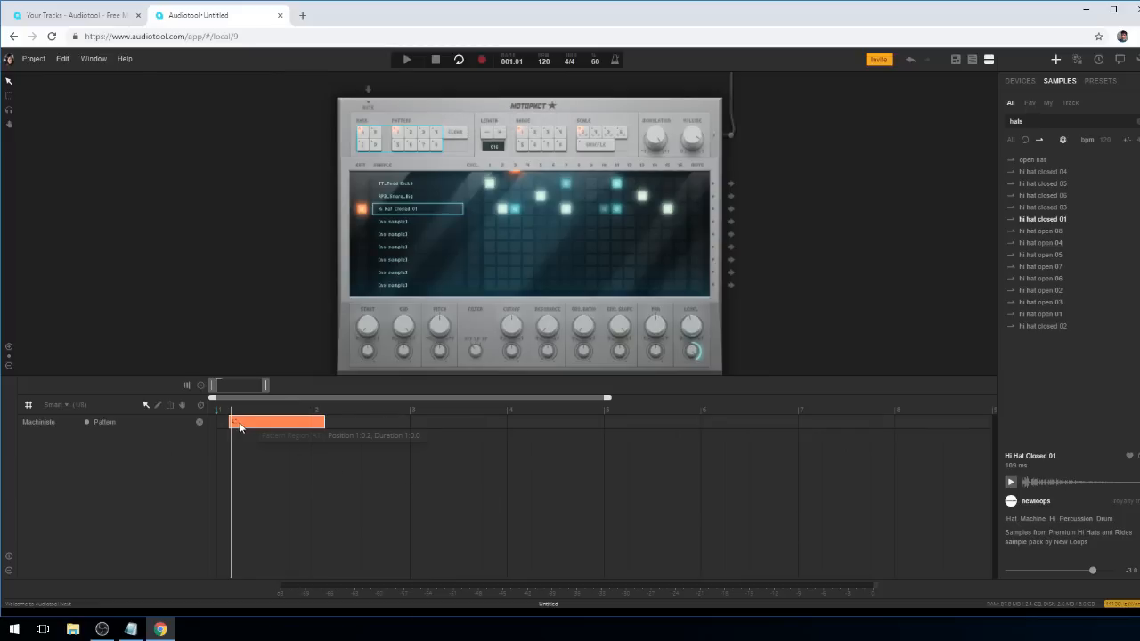
drag(238, 422, 221, 421)
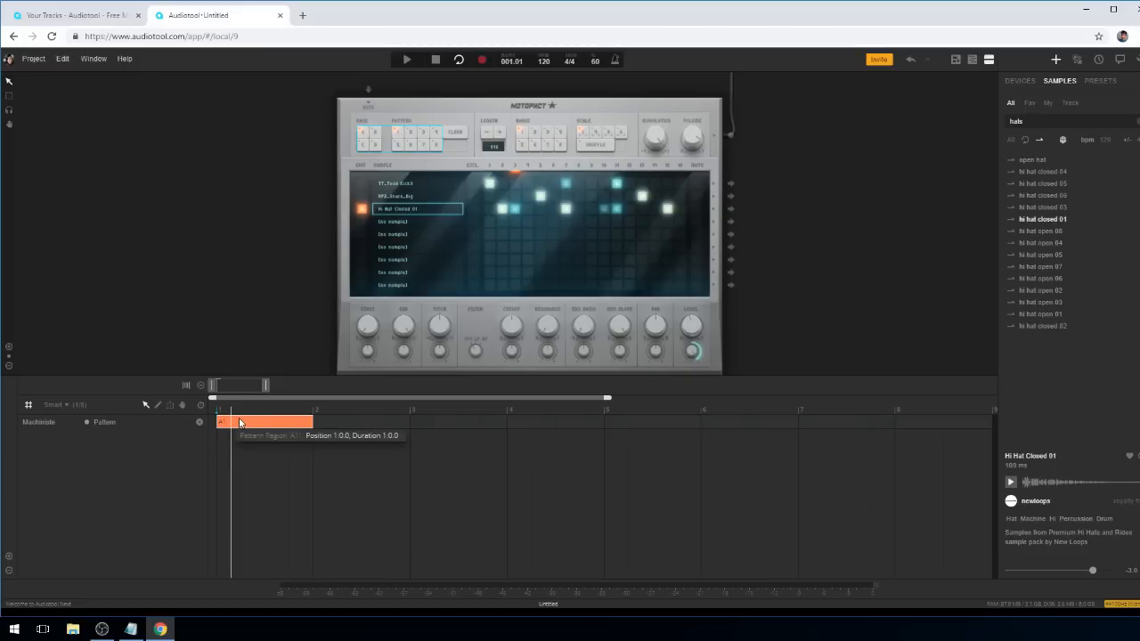
key(Delete)
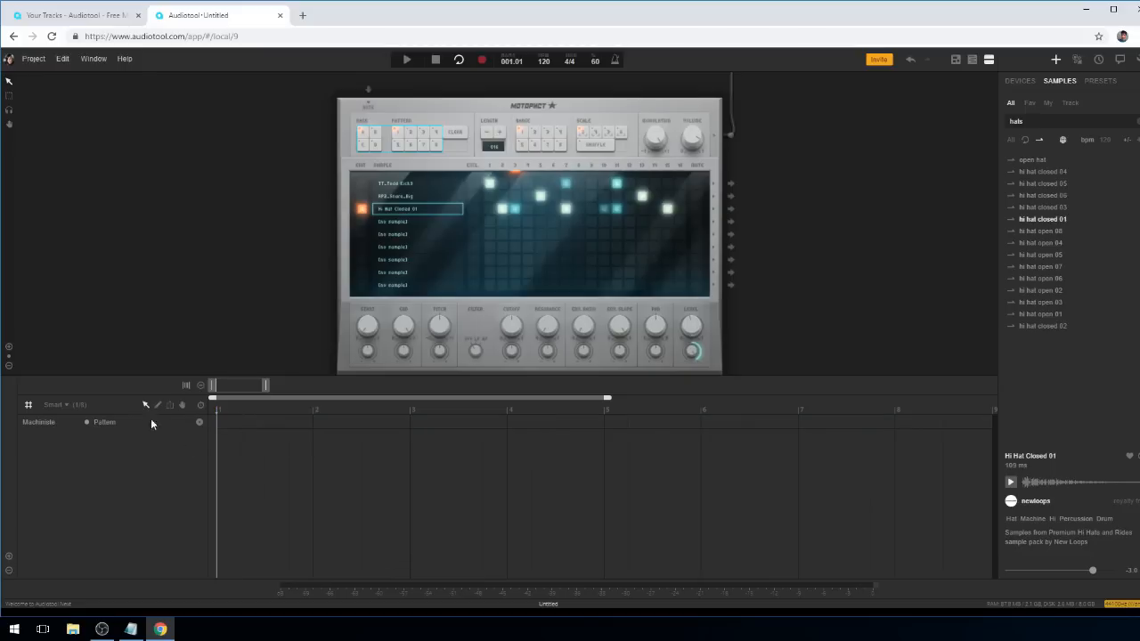
Add a one-bar A1 pattern region at bar 1 of the Machiniste track and play it.
double_click(219, 421)
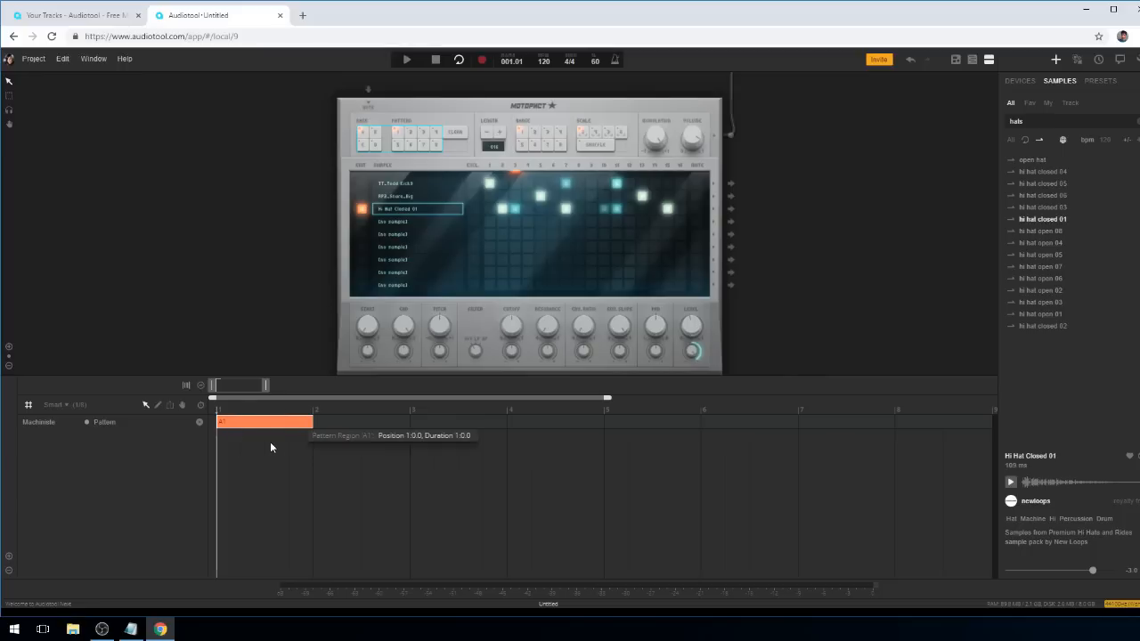
key(space)
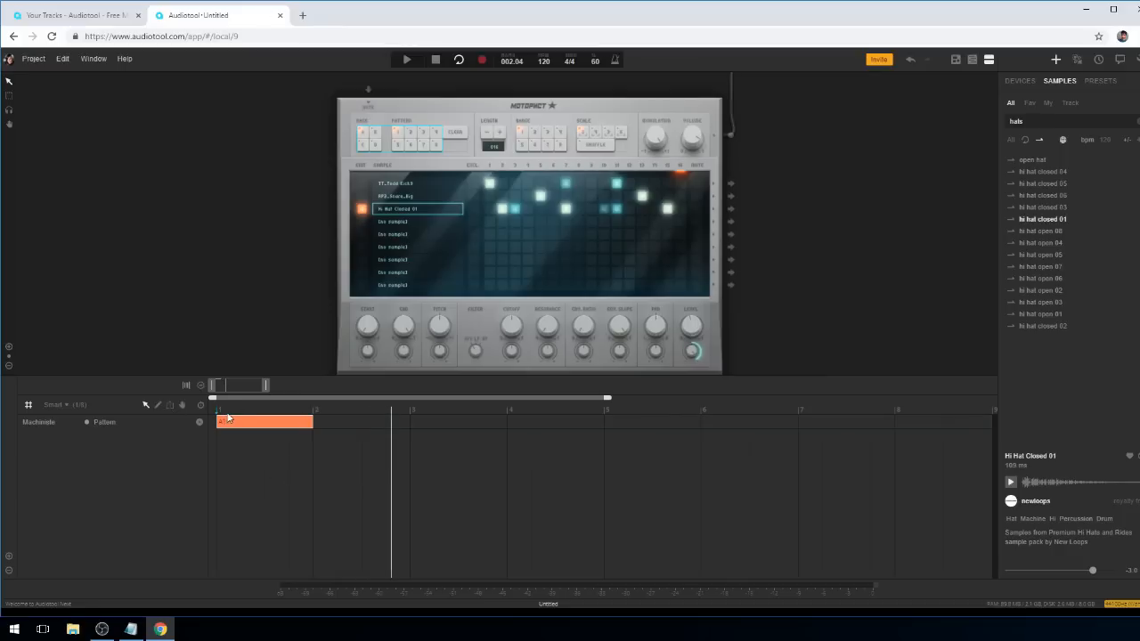
key(space)
Add a second pattern region at bar 2, switch it to pattern A2 and play the arrangement.
double_click(319, 425)
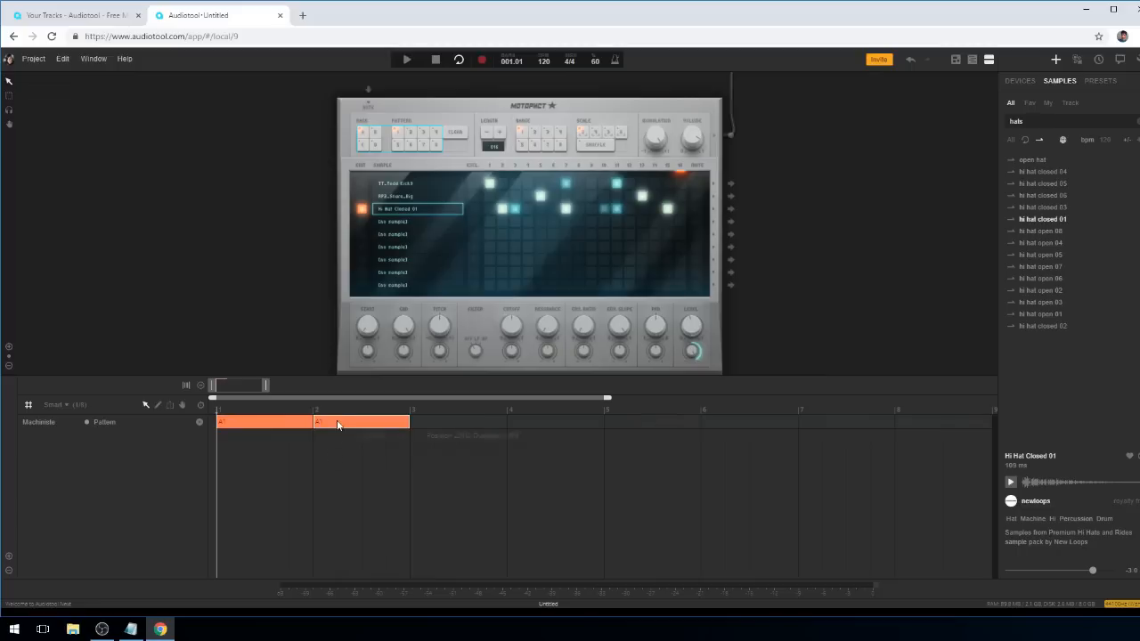
right_click(339, 425)
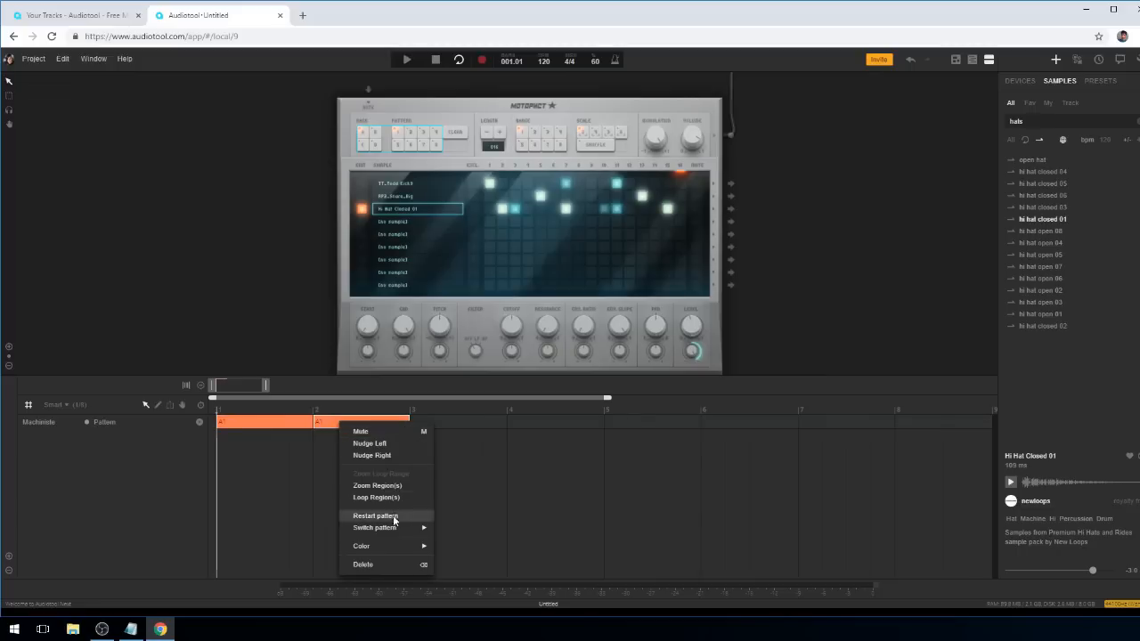
mouse_move(395, 529)
mouse_move(449, 527)
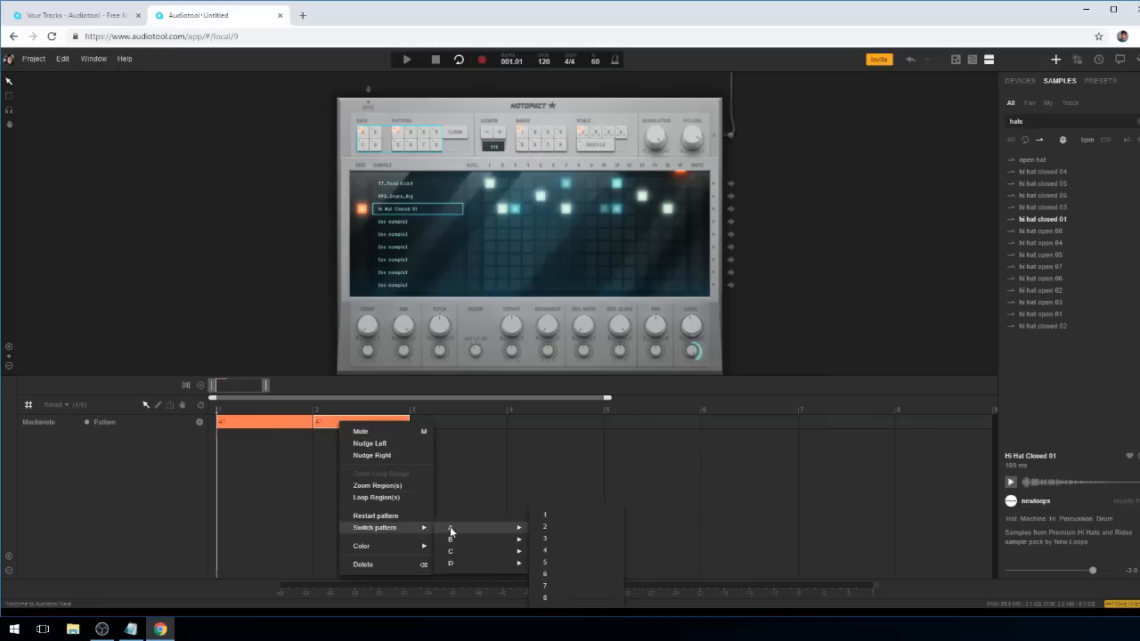
click(581, 527)
key(space)
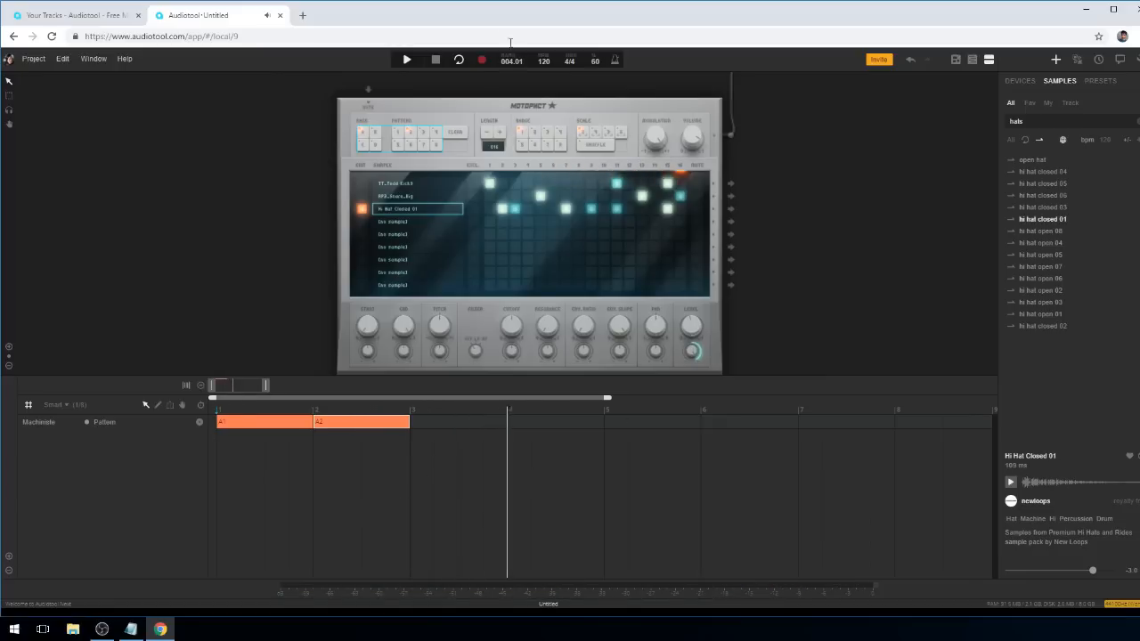
click(436, 59)
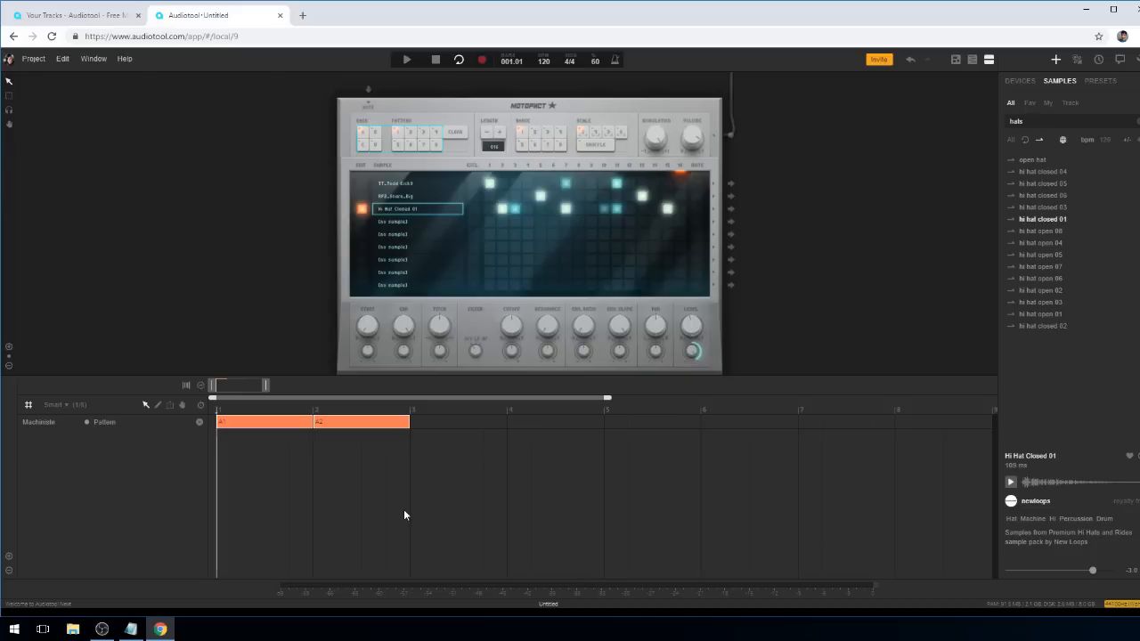
Duplicate the A1 and A2 regions into bars 3 and 4 of the Machiniste track.
drag(228, 422, 419, 431)
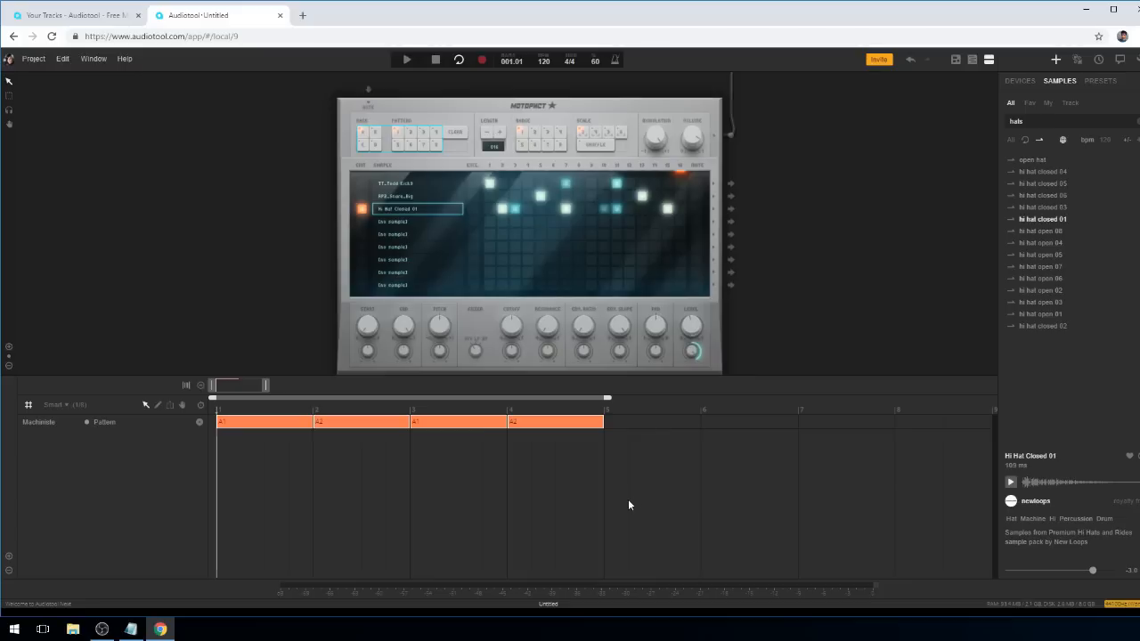
Play the arrangement, delete all pattern regions from the Machiniste track and clear the drum steps in its pattern grid.
key(space)
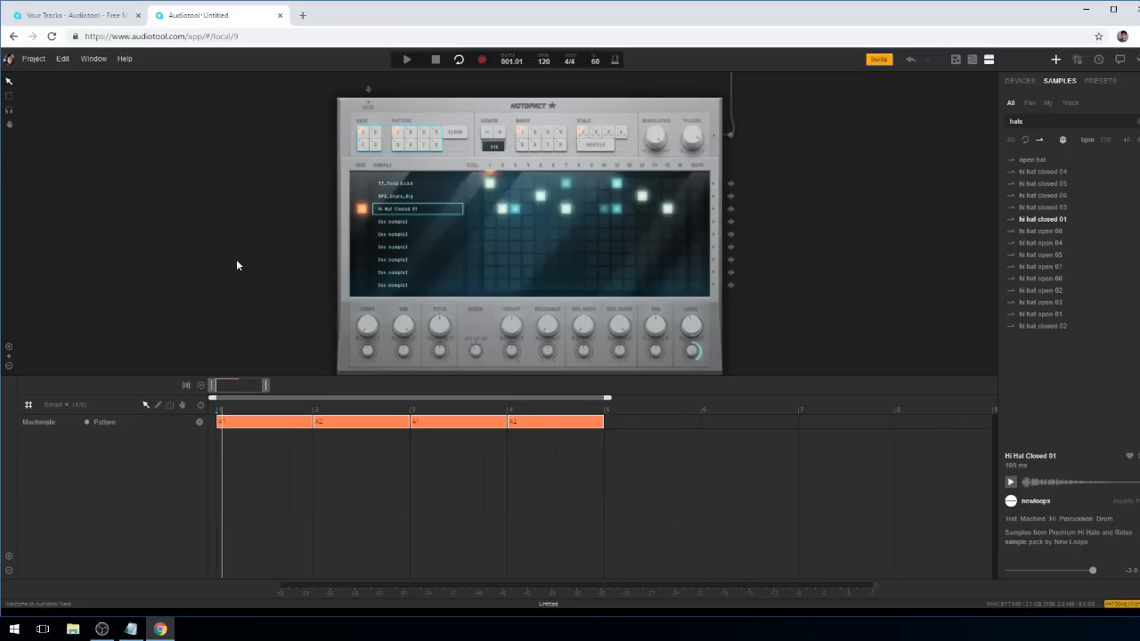
key(Delete)
right_click(429, 114)
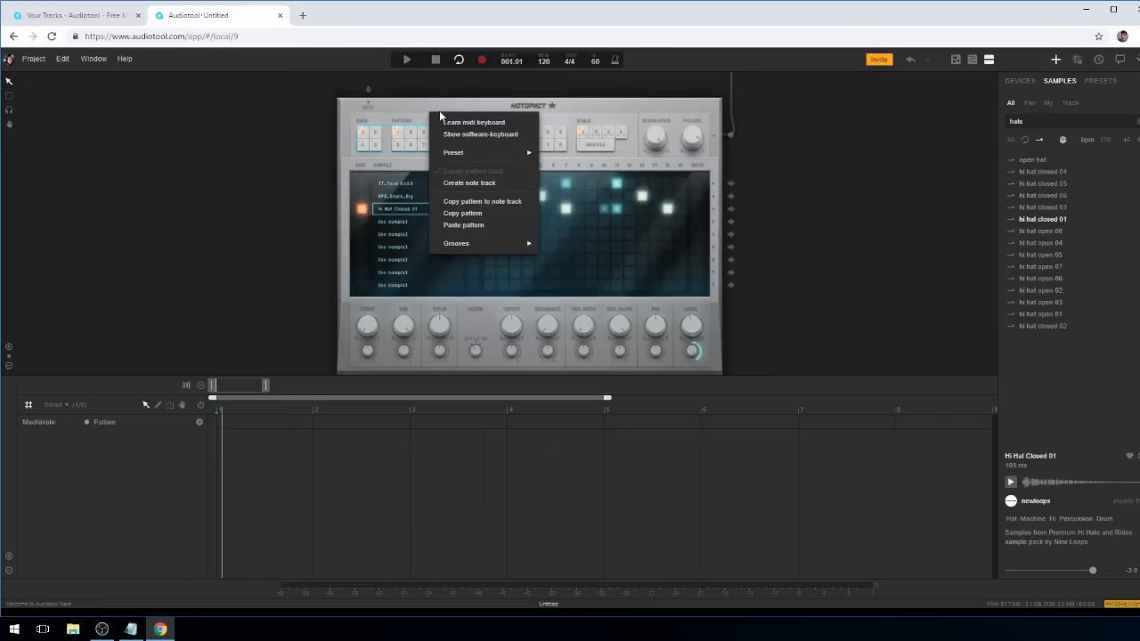
mouse_move(477, 246)
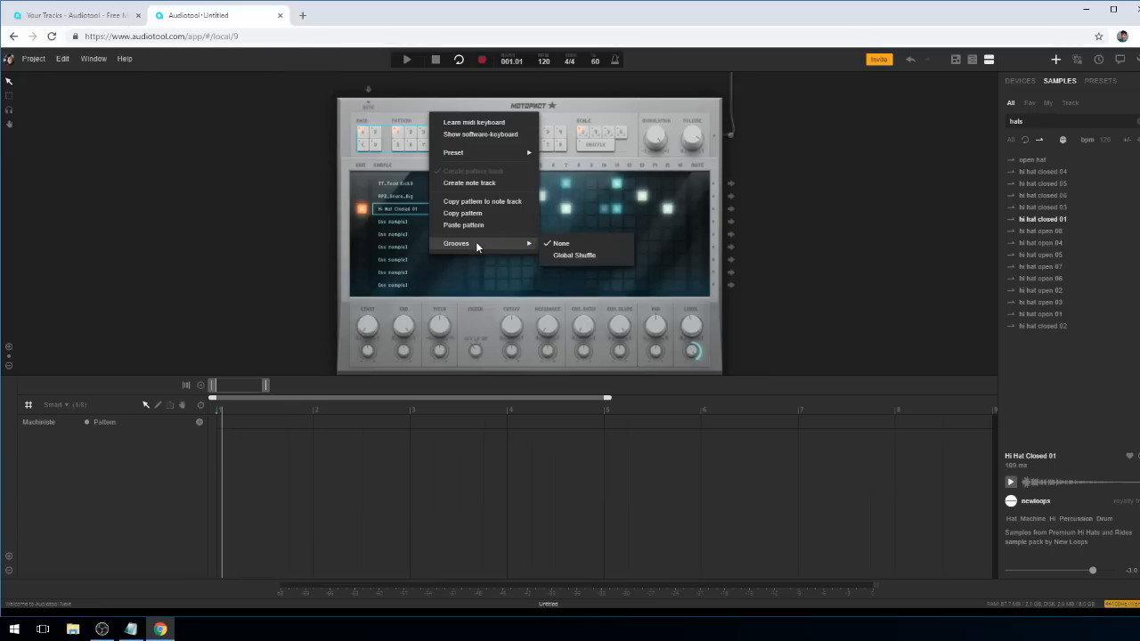
mouse_move(472, 156)
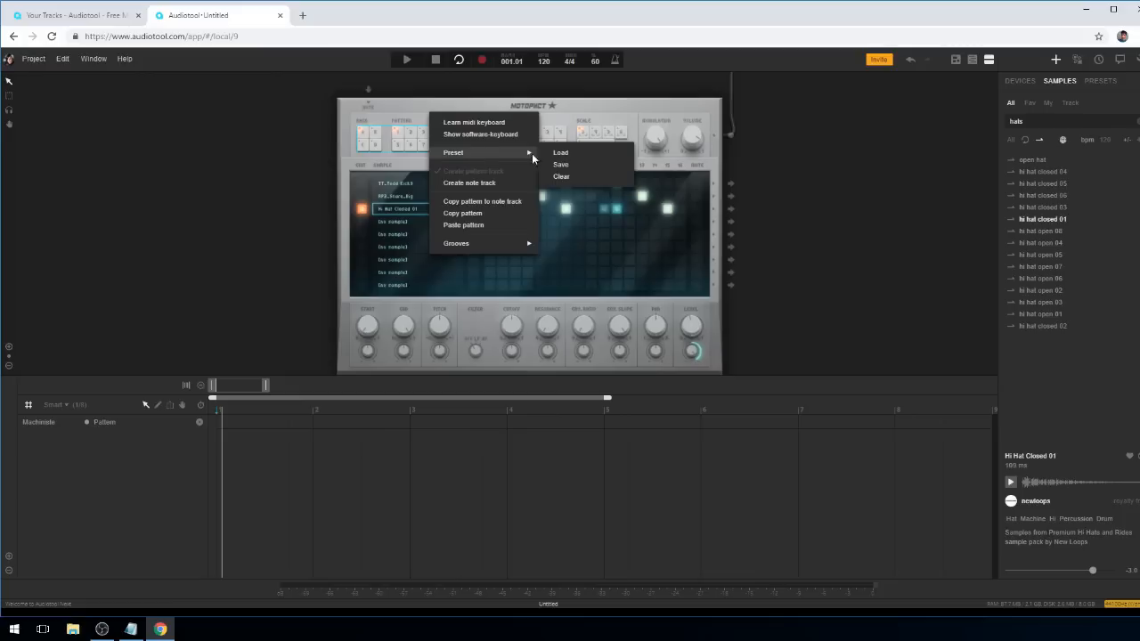
click(561, 176)
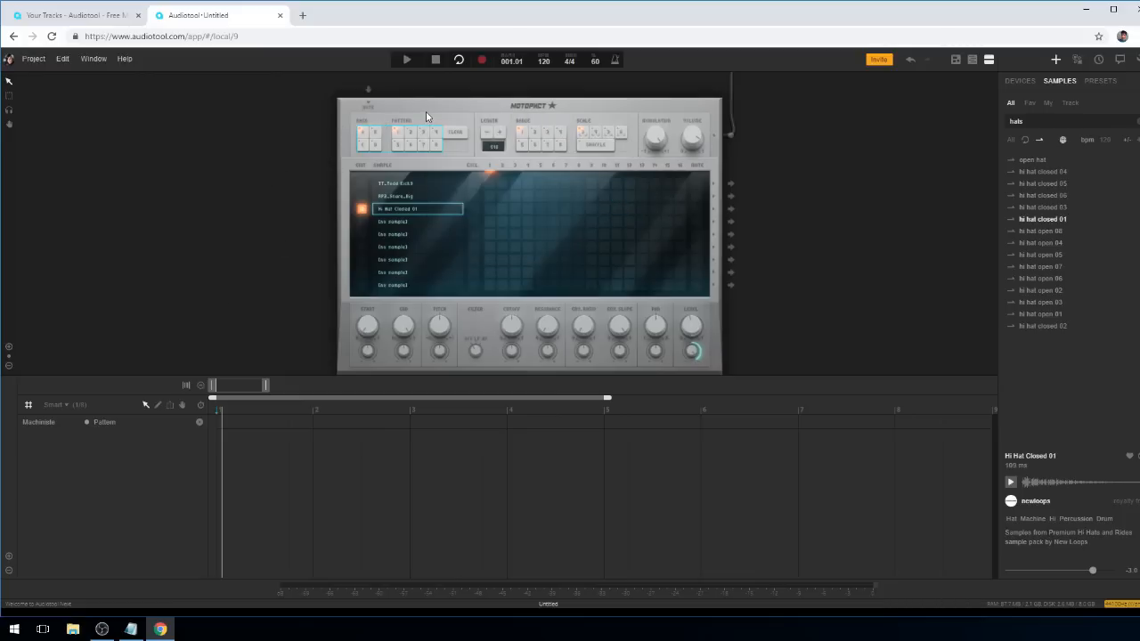
Create a note track for the Machiniste, add a one-bar note region at bar 1 and open it for editing.
right_click(426, 112)
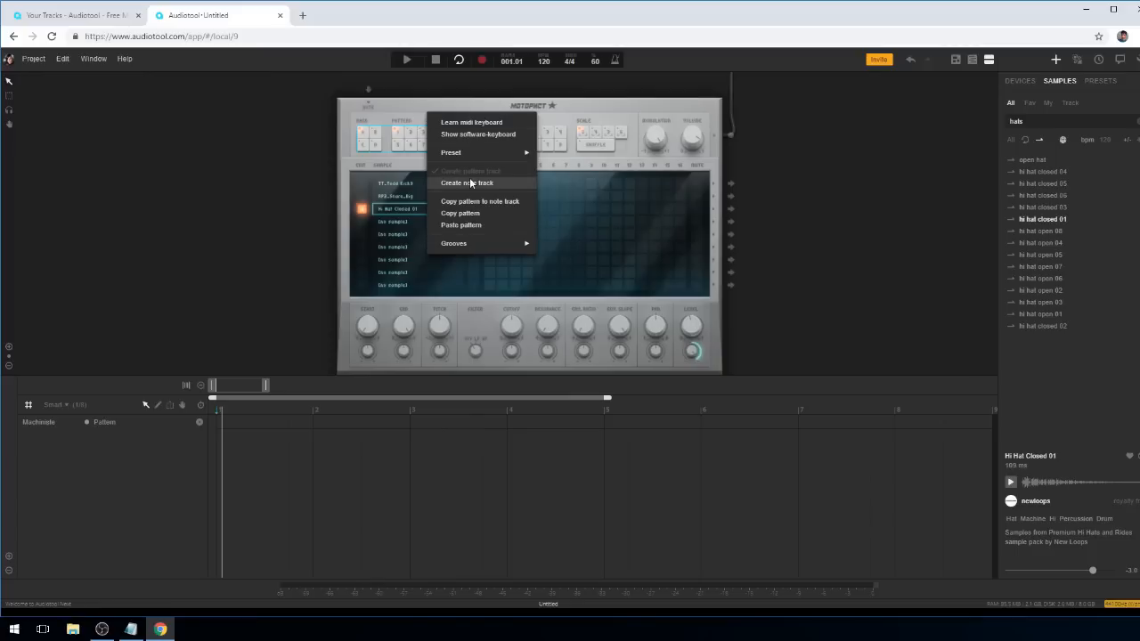
mouse_move(470, 154)
click(476, 184)
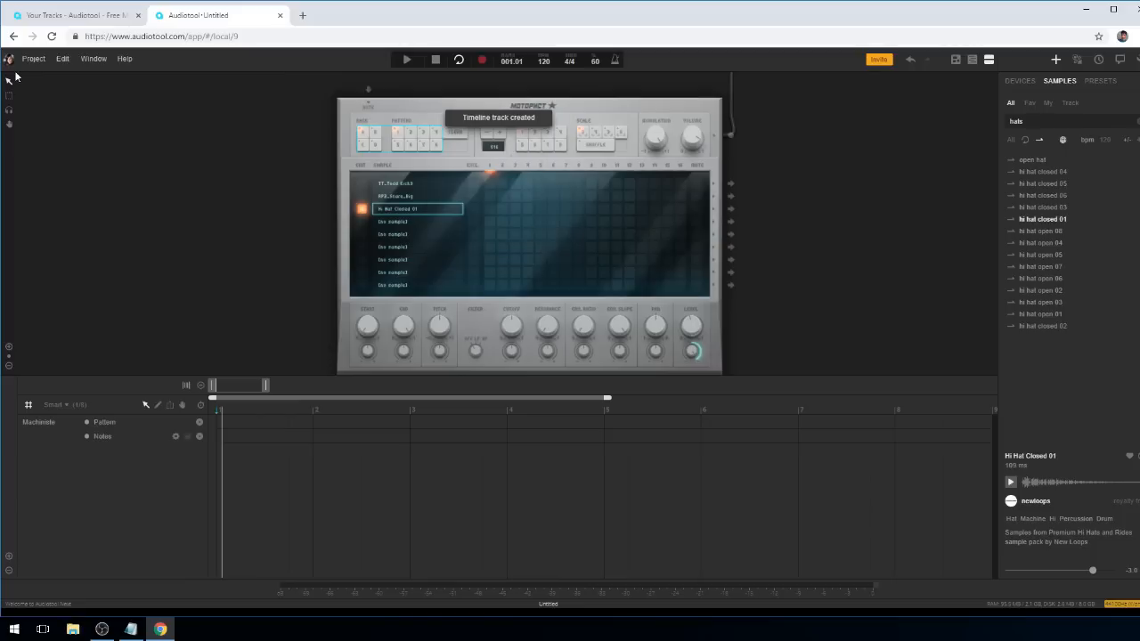
double_click(227, 439)
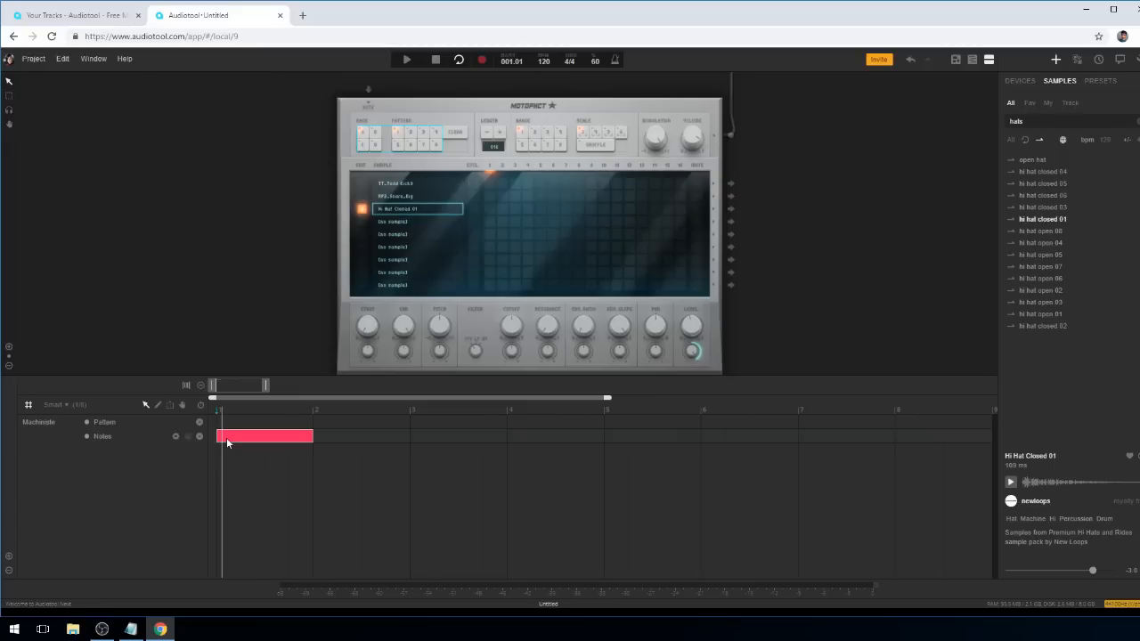
double_click(272, 437)
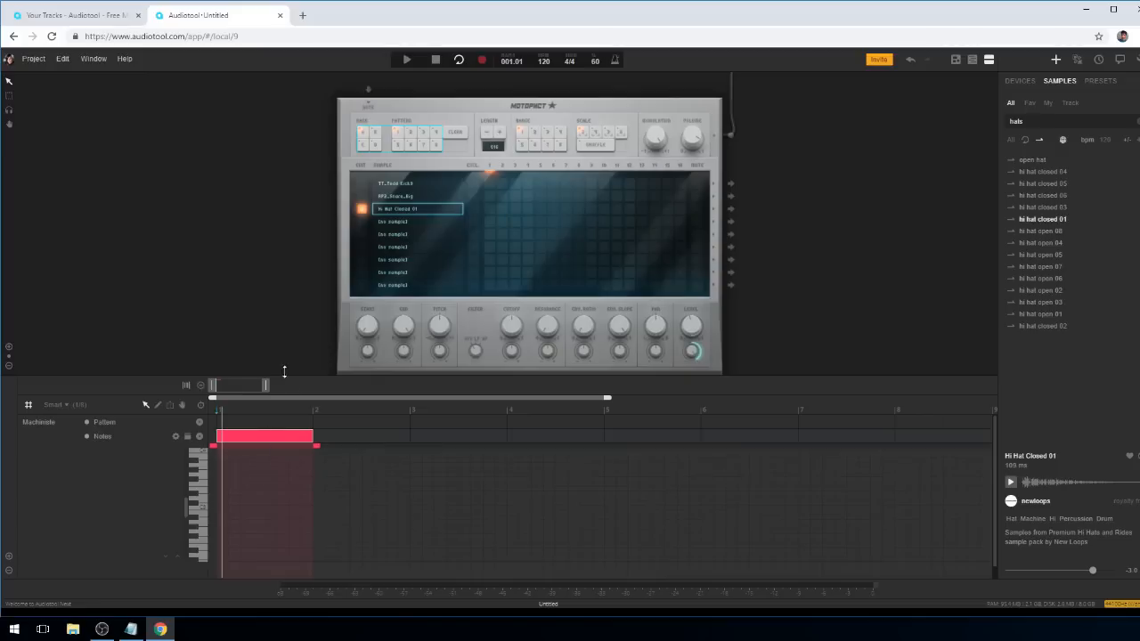
Enlarge the timeline area and audition the kick, snare and hi-hat keys on the note region's piano keyboard.
drag(282, 373, 281, 257)
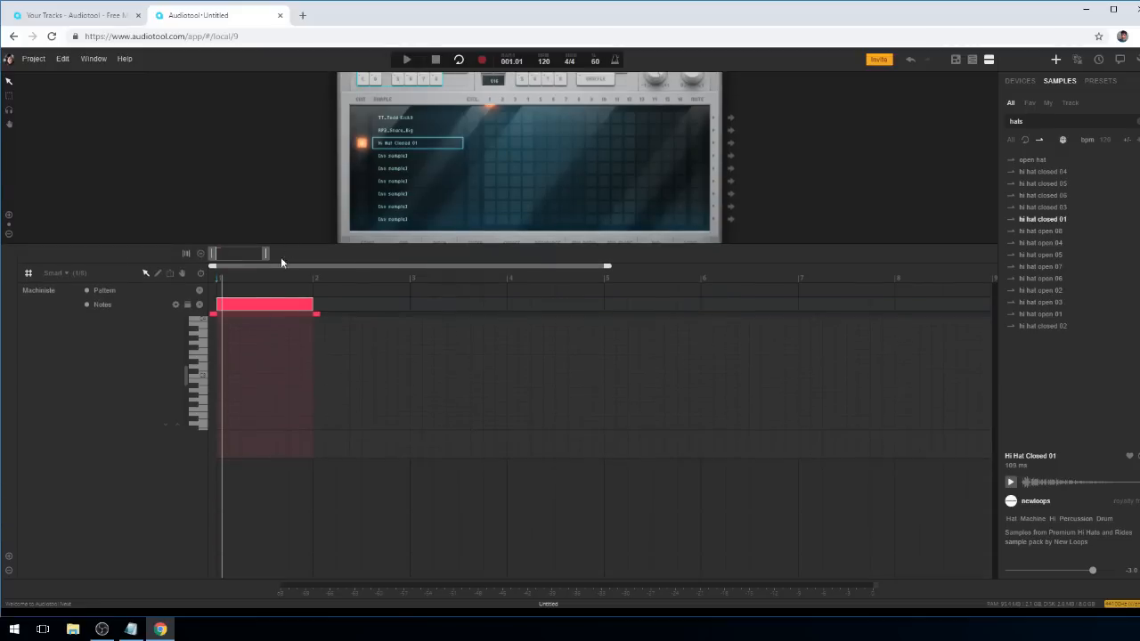
click(202, 377)
click(201, 378)
click(201, 373)
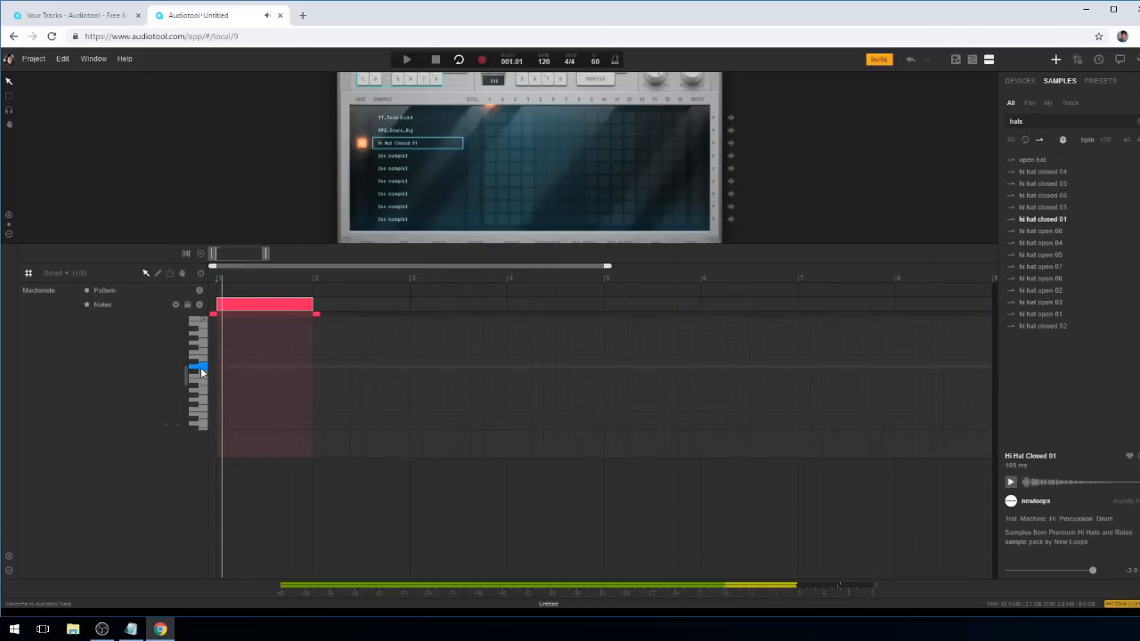
click(200, 377)
click(198, 371)
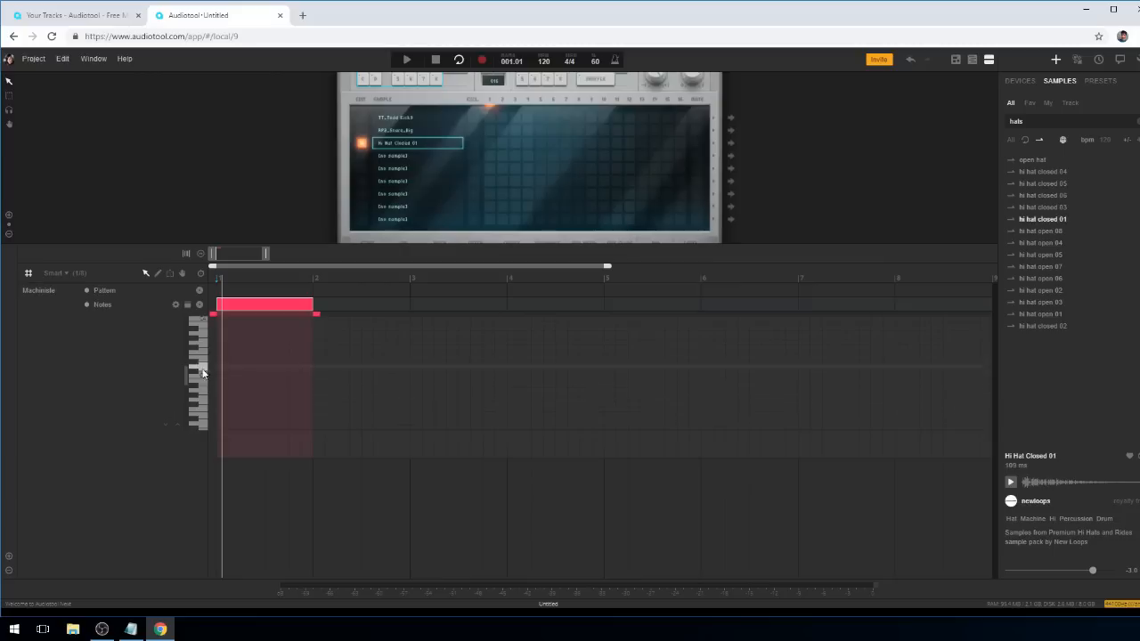
Enter seven eighth-note kick, snare and hi-hat hits across the bar 1 note region and play it.
click(222, 377)
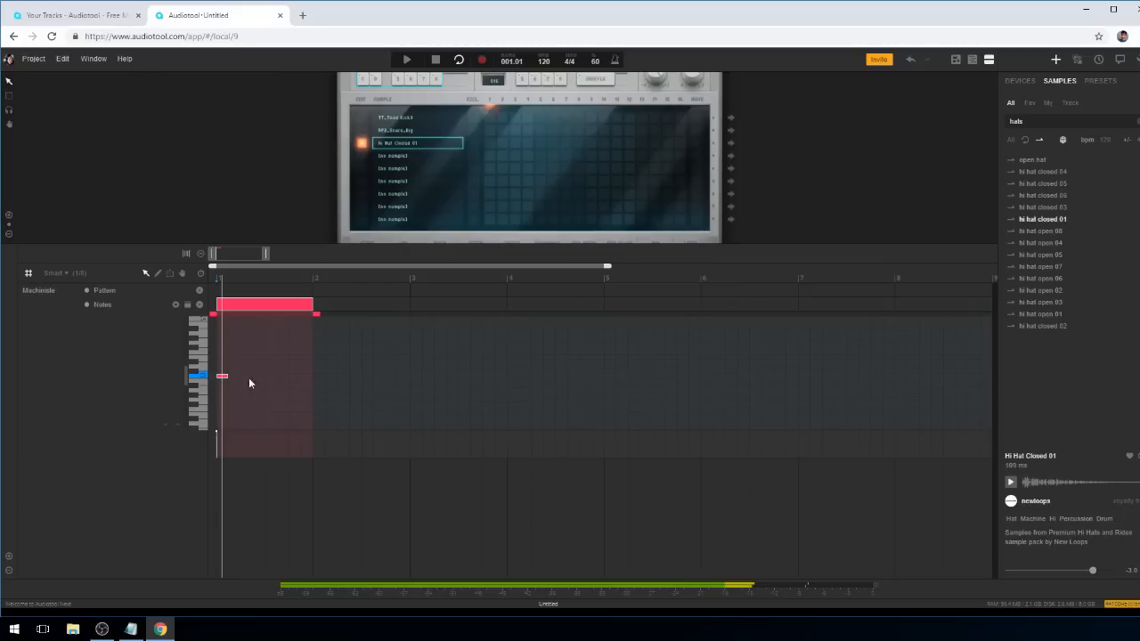
click(259, 376)
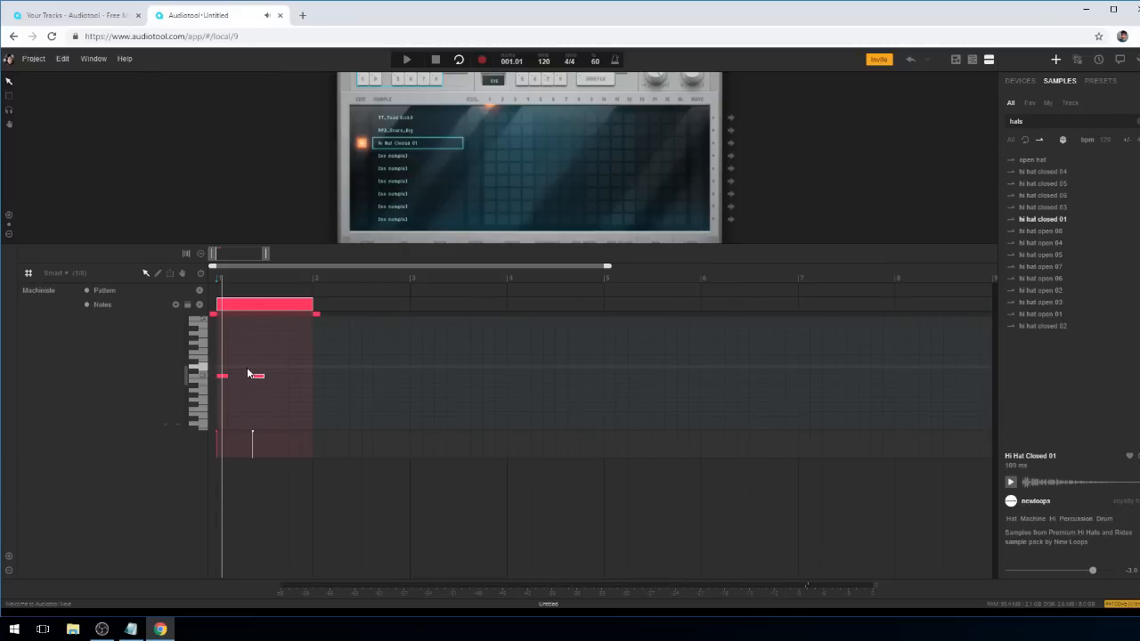
click(247, 371)
click(290, 371)
click(271, 367)
click(278, 366)
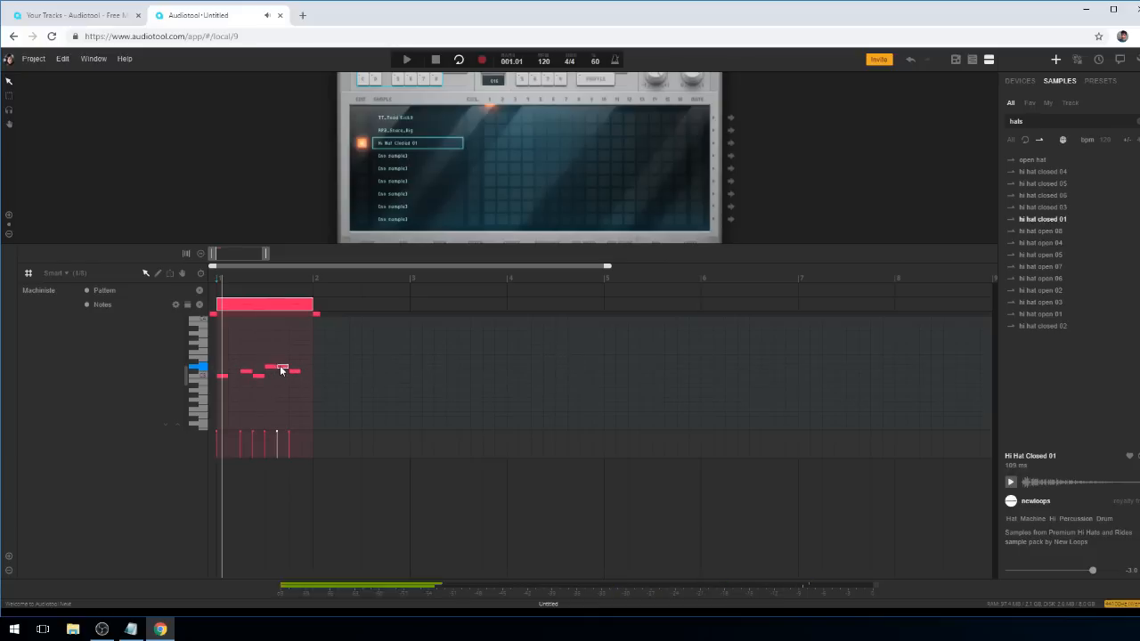
click(304, 366)
key(space)
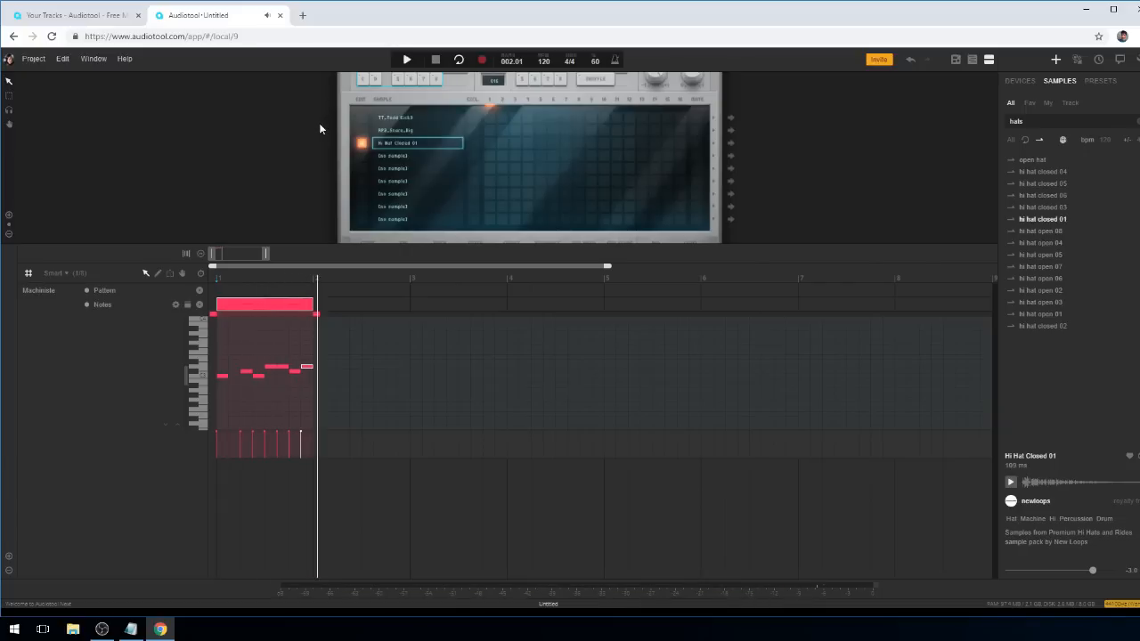
key(space)
Lower the velocities of the third, fifth and last notes, the fifth the most, and play the region.
drag(266, 258, 237, 257)
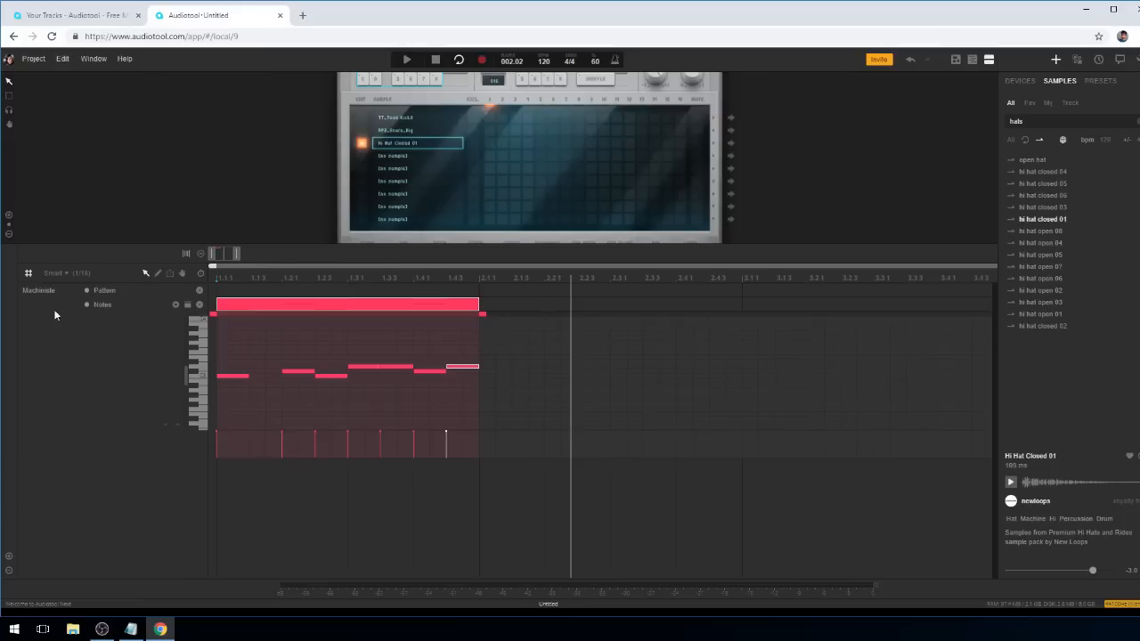
click(157, 272)
click(314, 442)
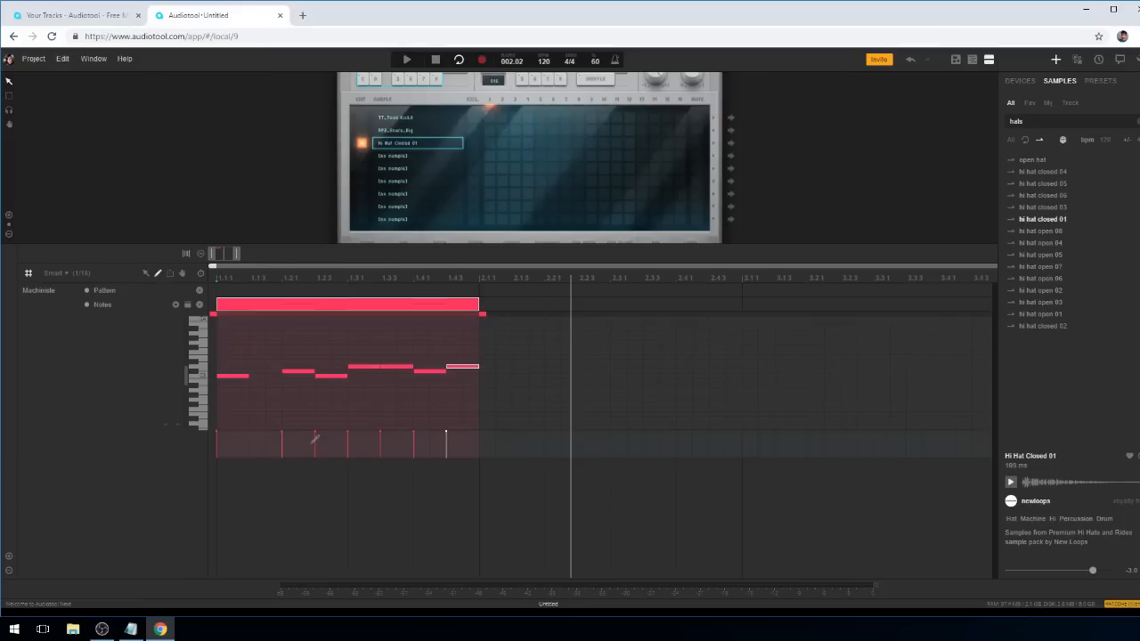
click(380, 438)
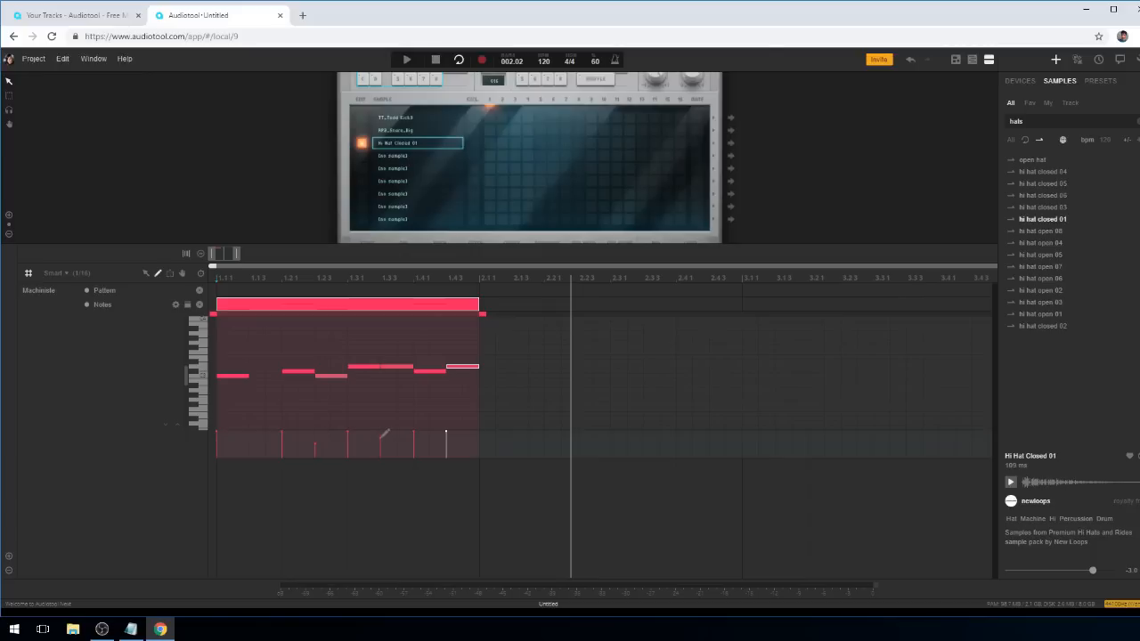
click(446, 437)
key(space)
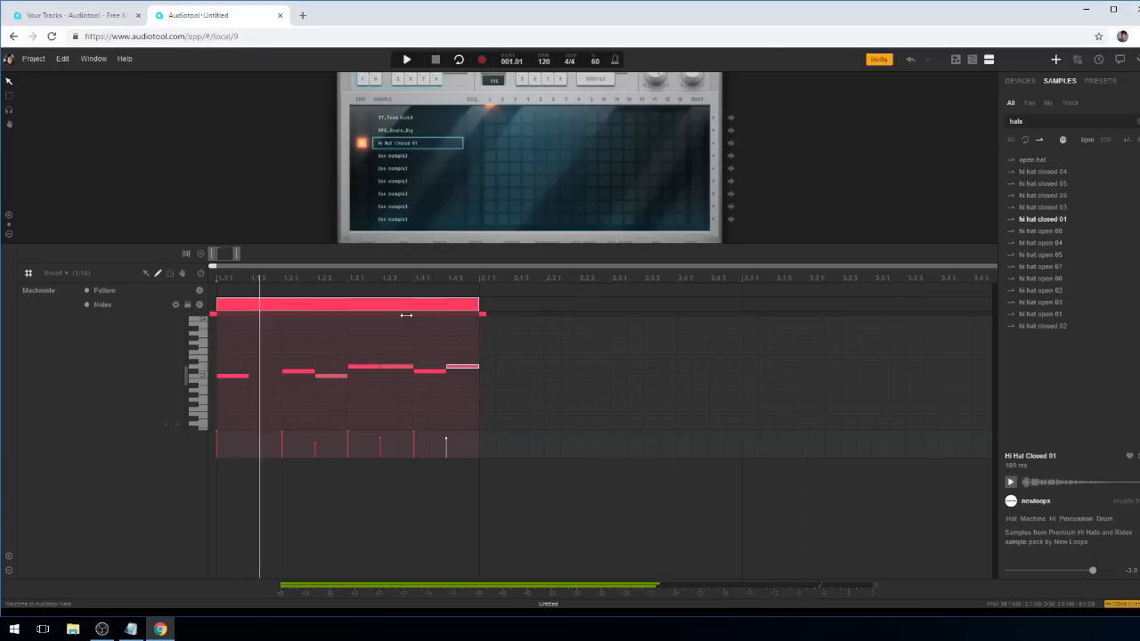
click(380, 451)
key(space)
key(space)
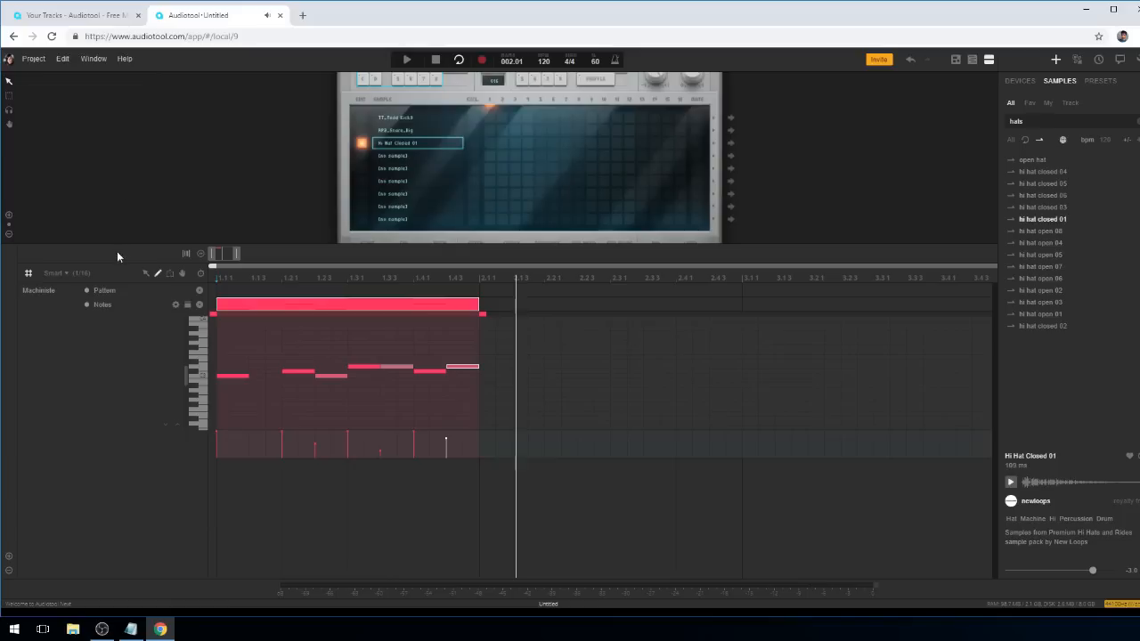
Duplicate the bar 1 note region into bar 2 of the notes track.
click(145, 274)
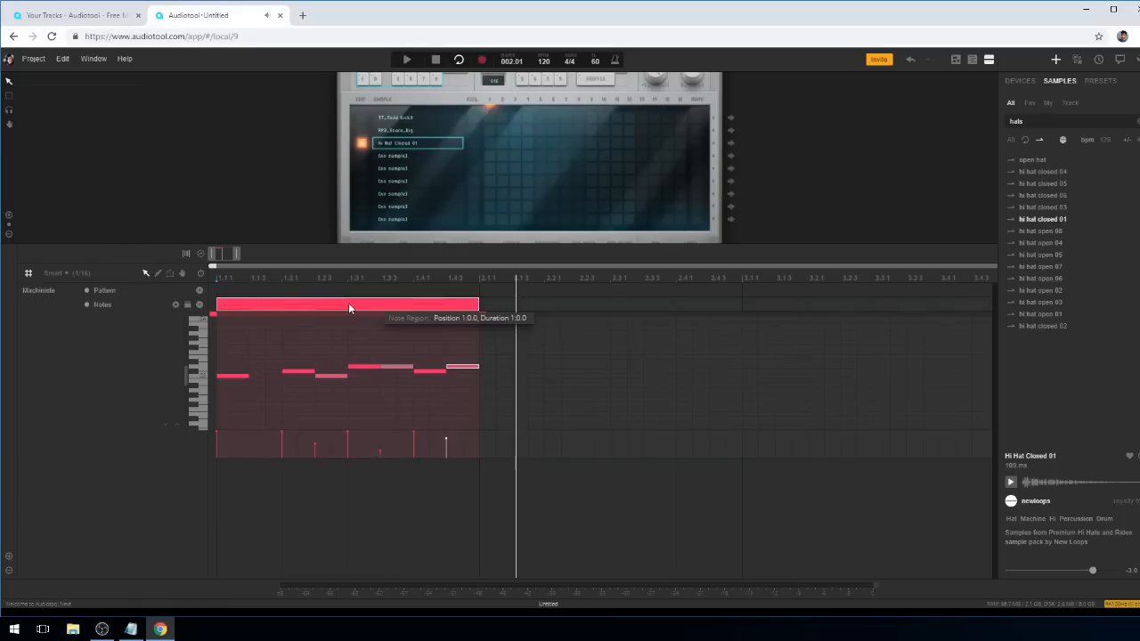
drag(239, 254, 286, 267)
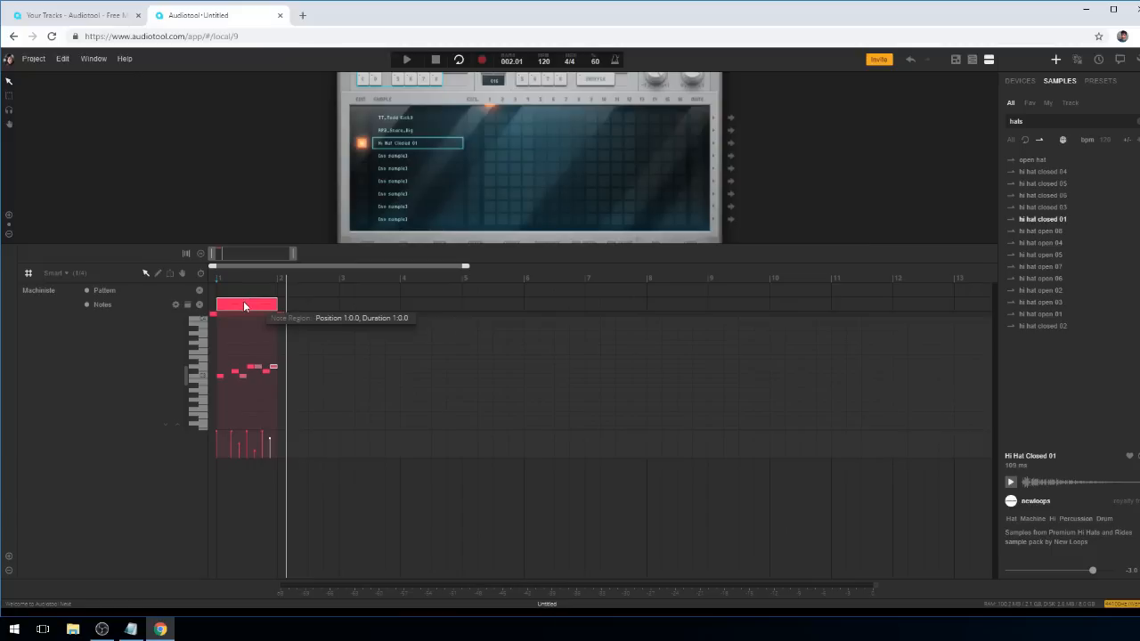
drag(247, 305, 311, 309)
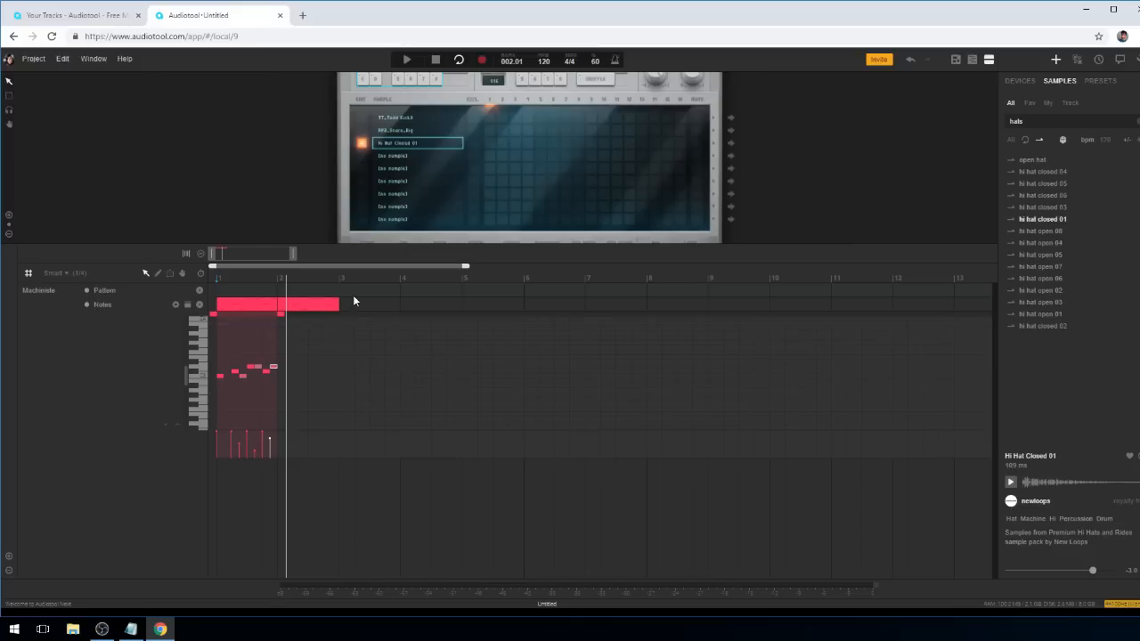
In the bar 2 region, shorten the last note, add a C#3 note behind it, place two short kicks on beat 3, and play.
click(304, 304)
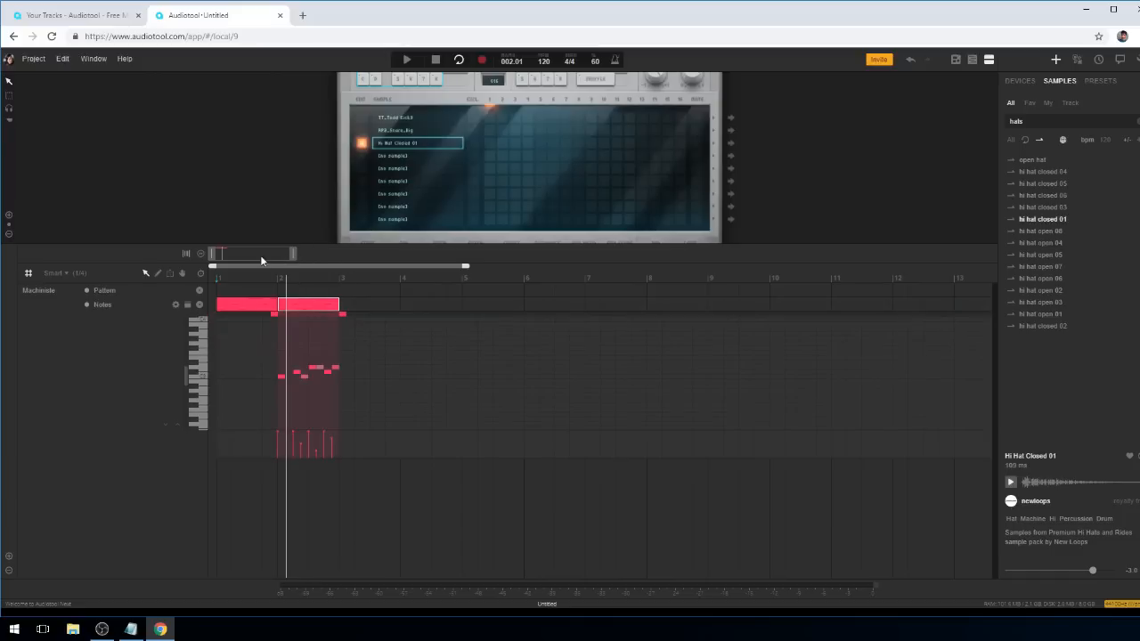
drag(289, 252, 245, 260)
drag(419, 367, 410, 372)
click(417, 371)
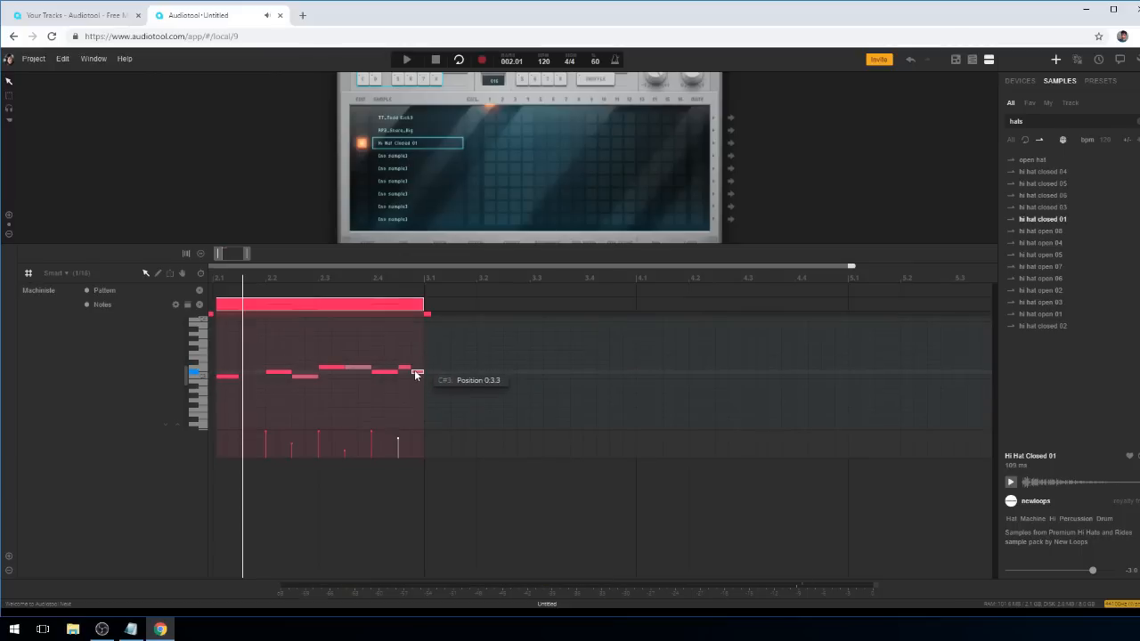
drag(307, 376, 338, 378)
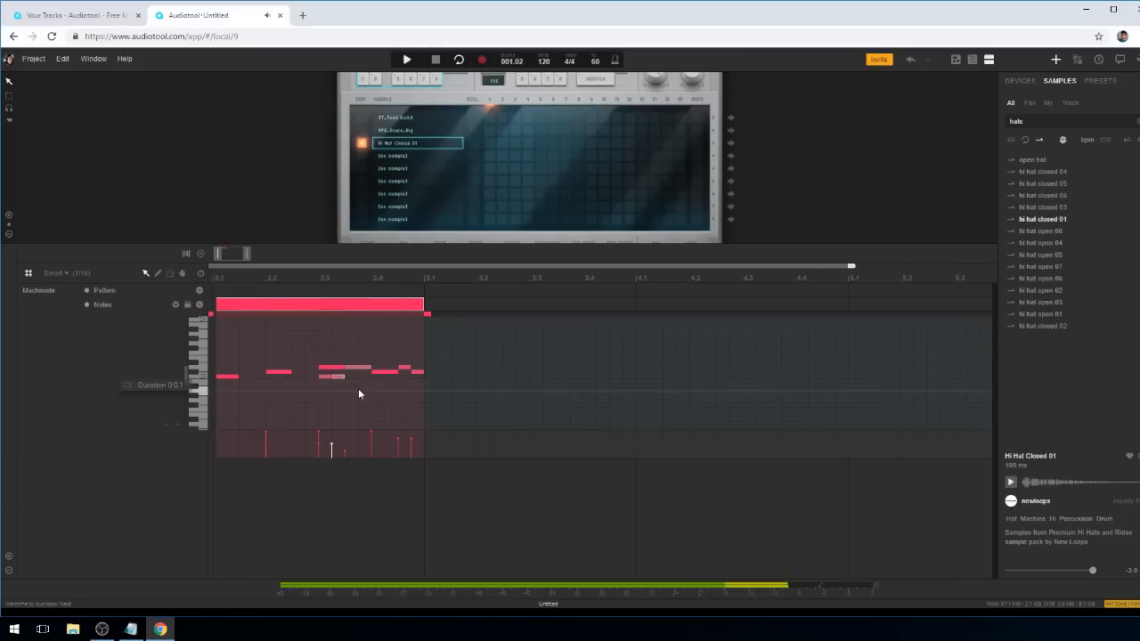
key(space)
drag(216, 255, 187, 262)
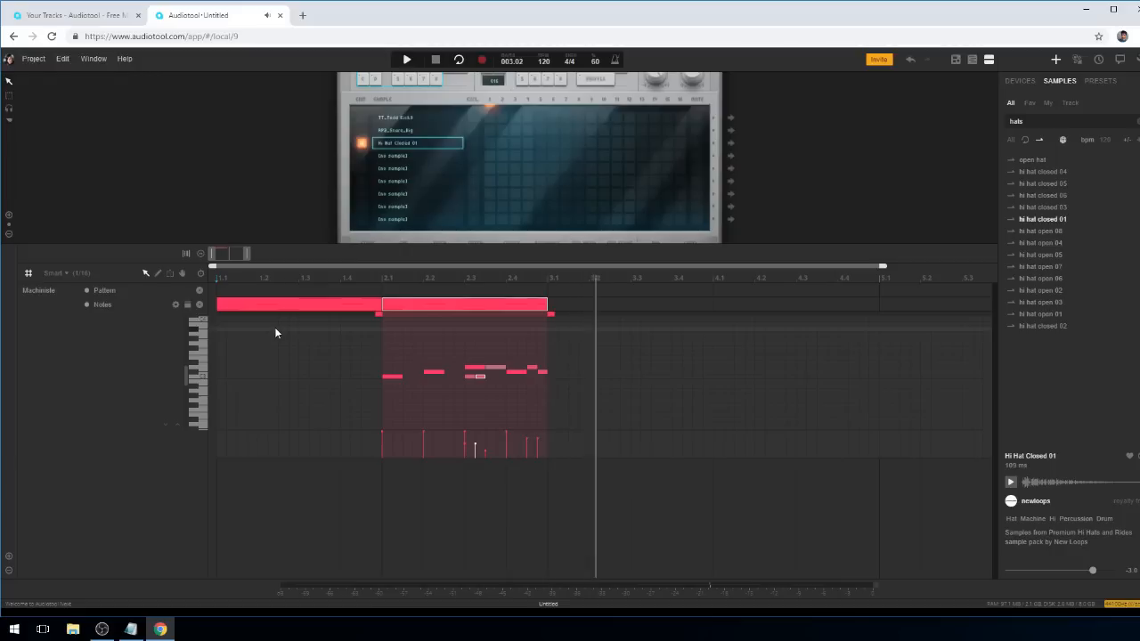
key(space)
Duplicate both note regions into bars 3 and 4 and play the four-bar arrangement from bar 1.
double_click(426, 304)
shift+click(246, 304)
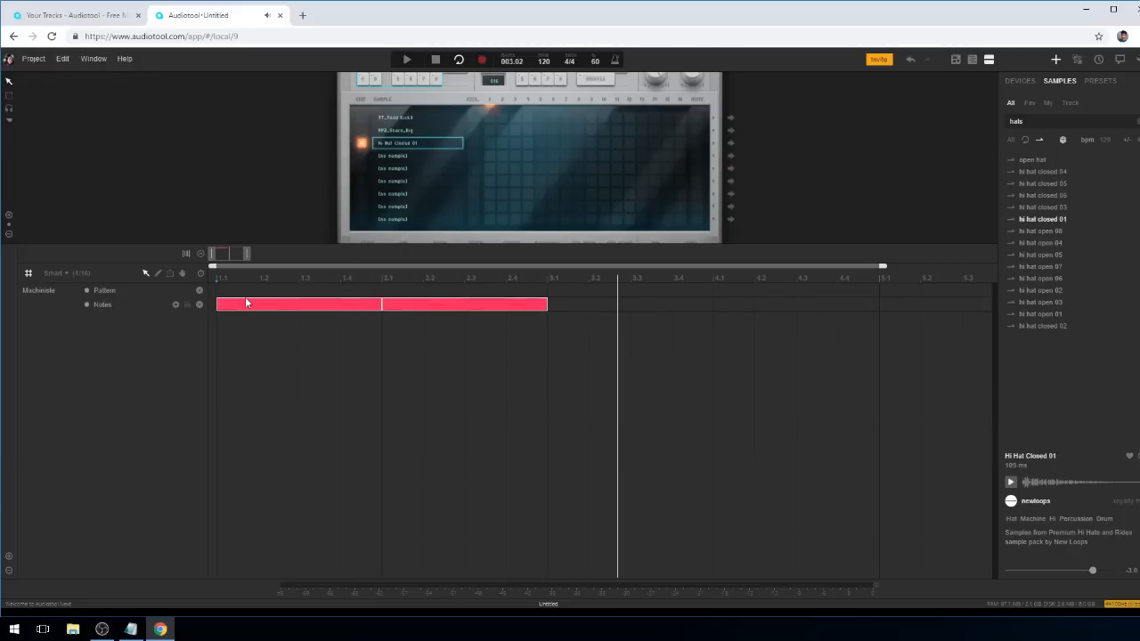
drag(245, 303, 567, 330)
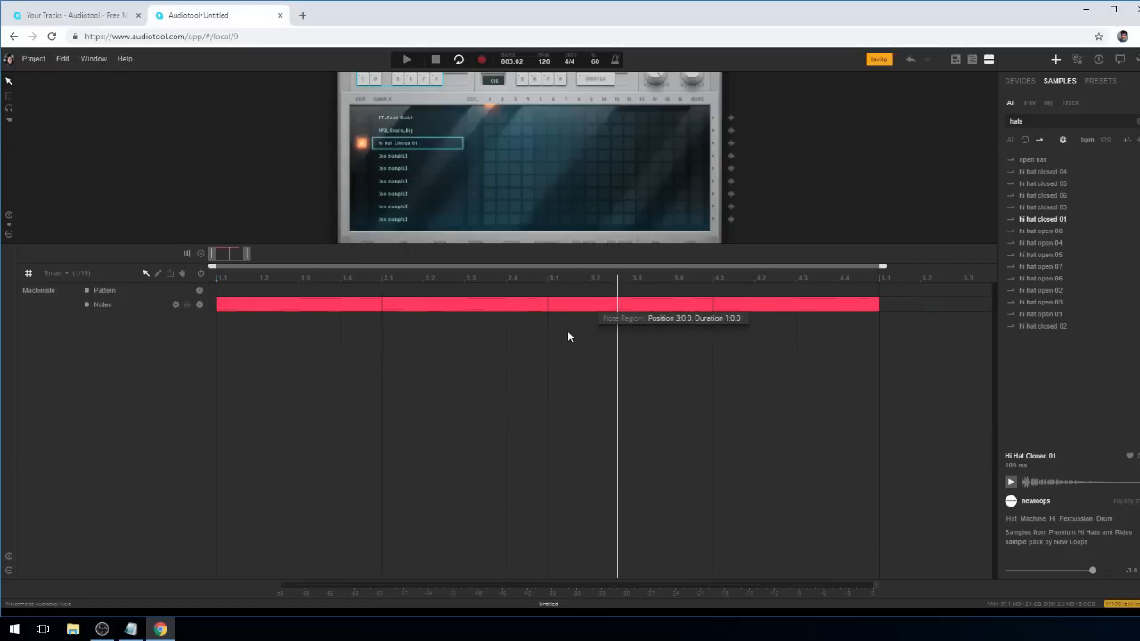
drag(252, 256, 310, 254)
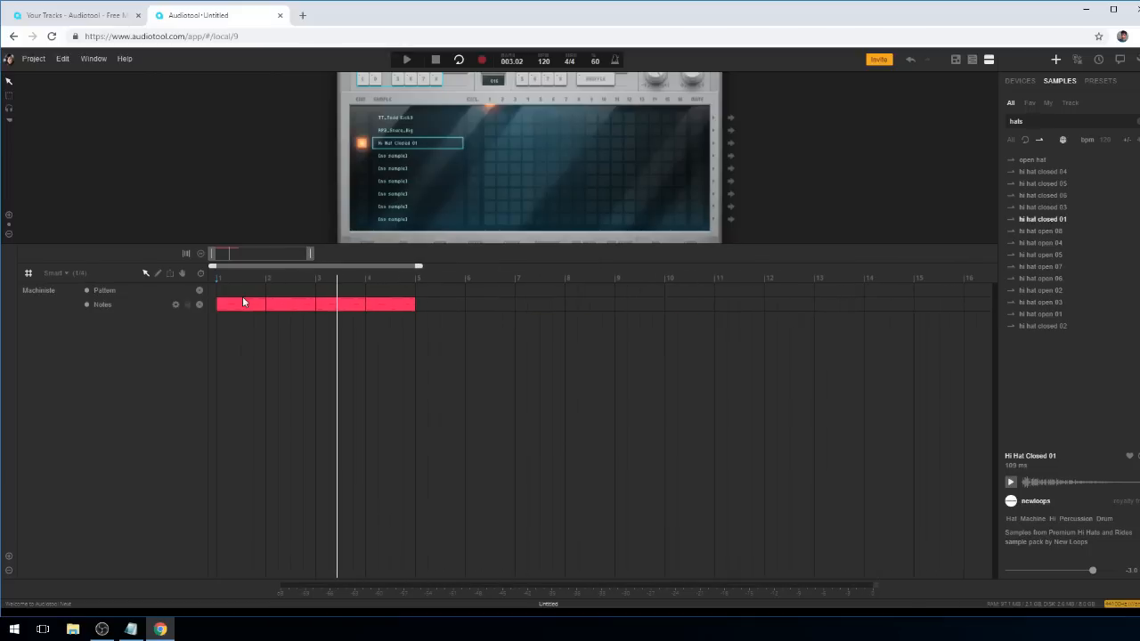
click(218, 279)
key(space)
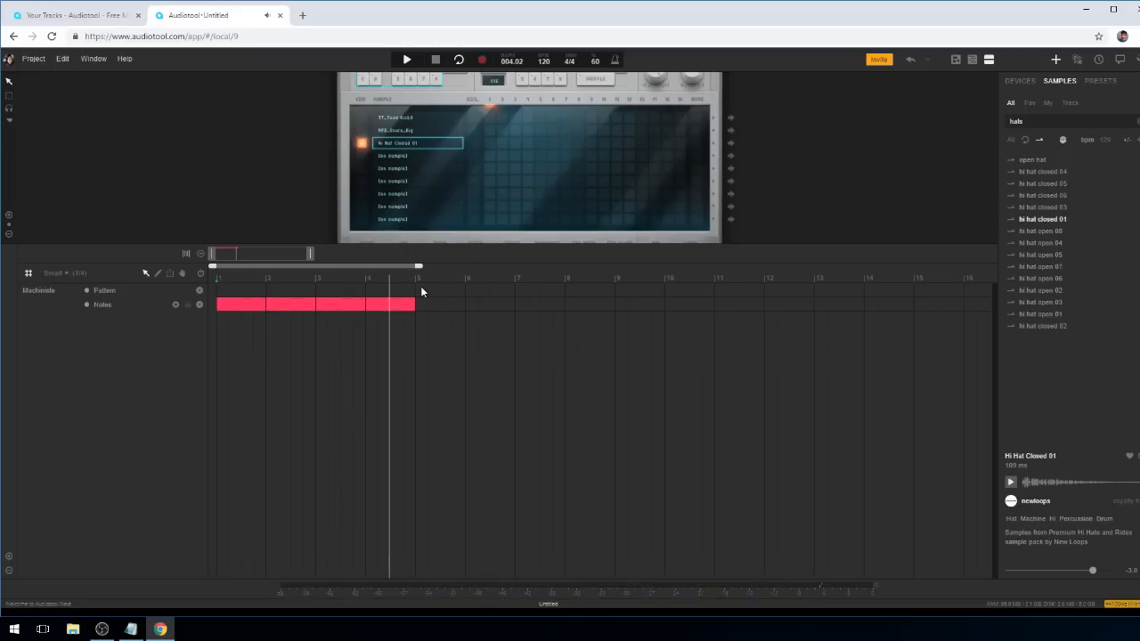
key(space)
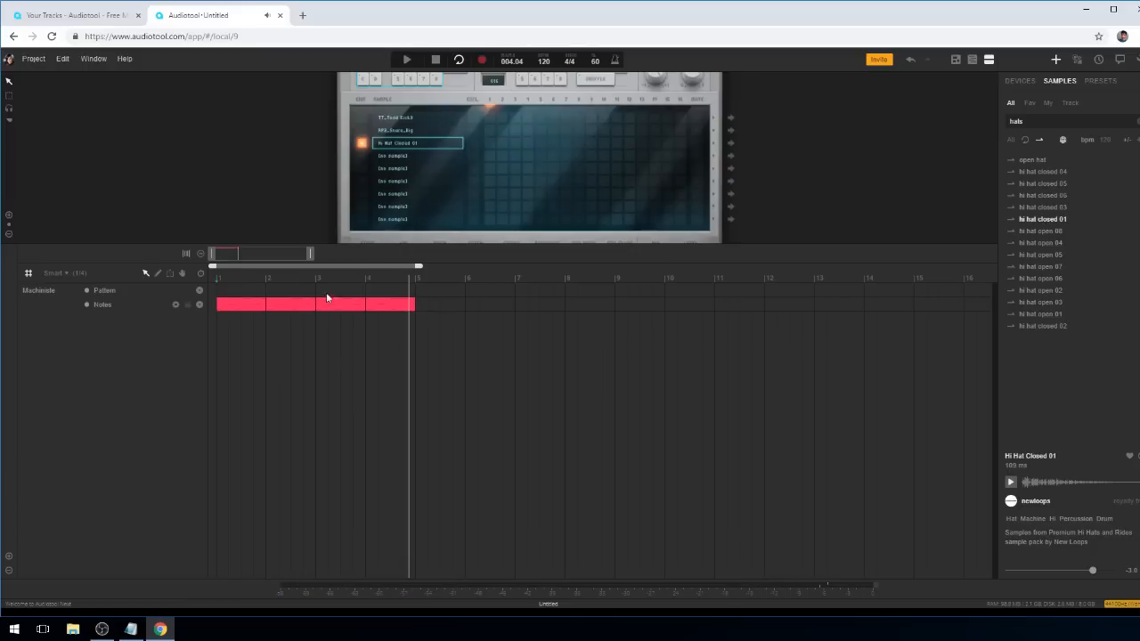
Remove the Machiniste pattern track and set the colour of all four note regions to Audiotool.
click(200, 292)
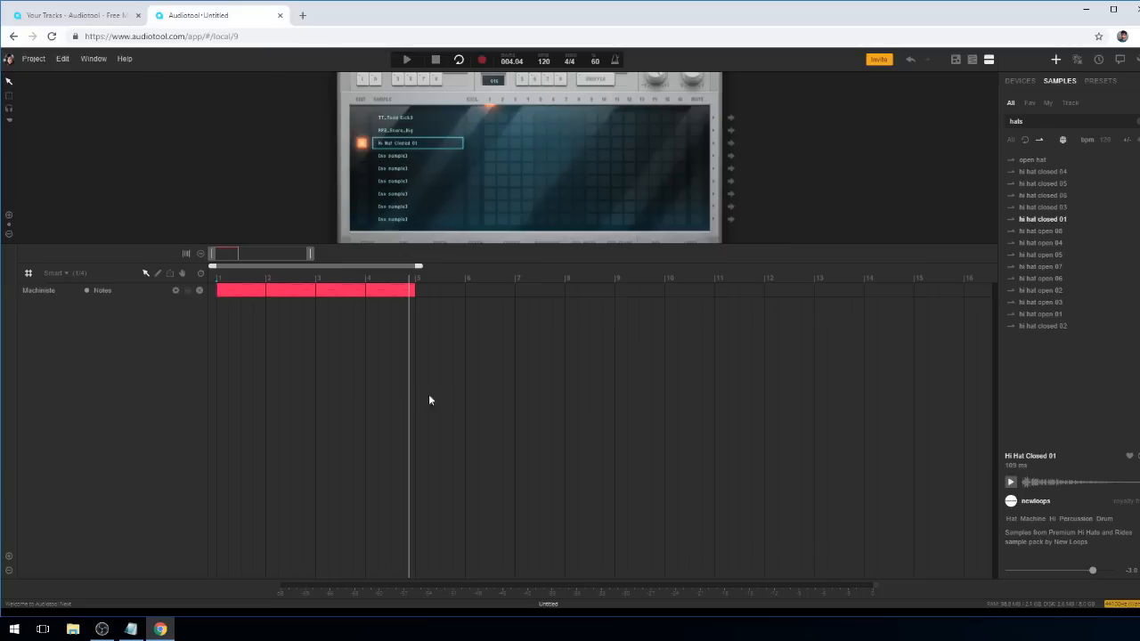
drag(488, 395, 223, 287)
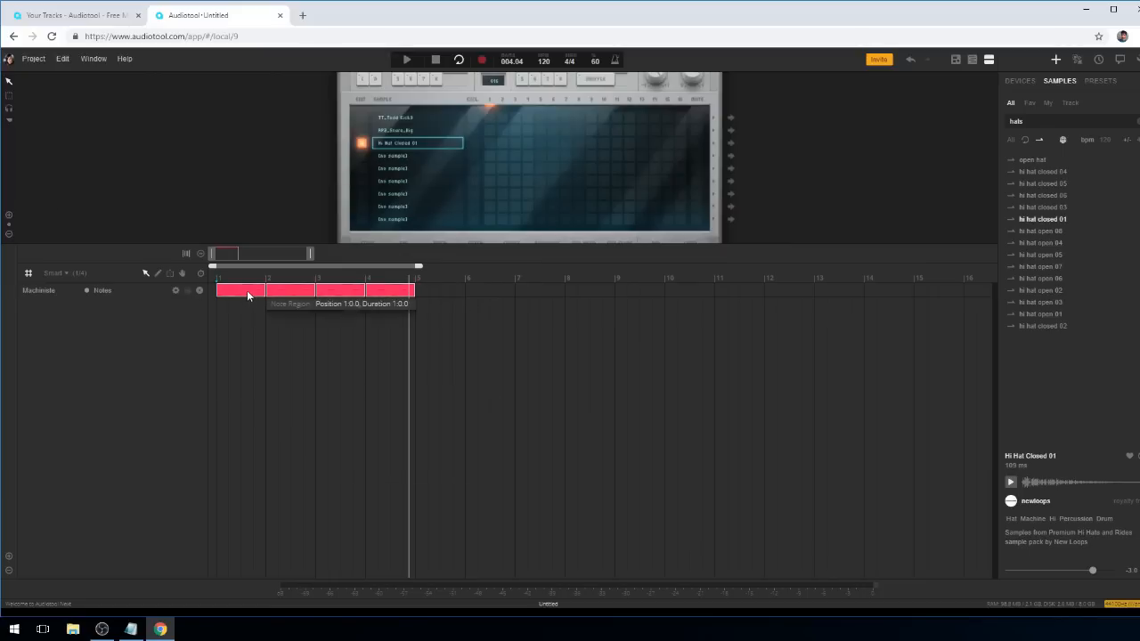
right_click(248, 294)
mouse_move(271, 398)
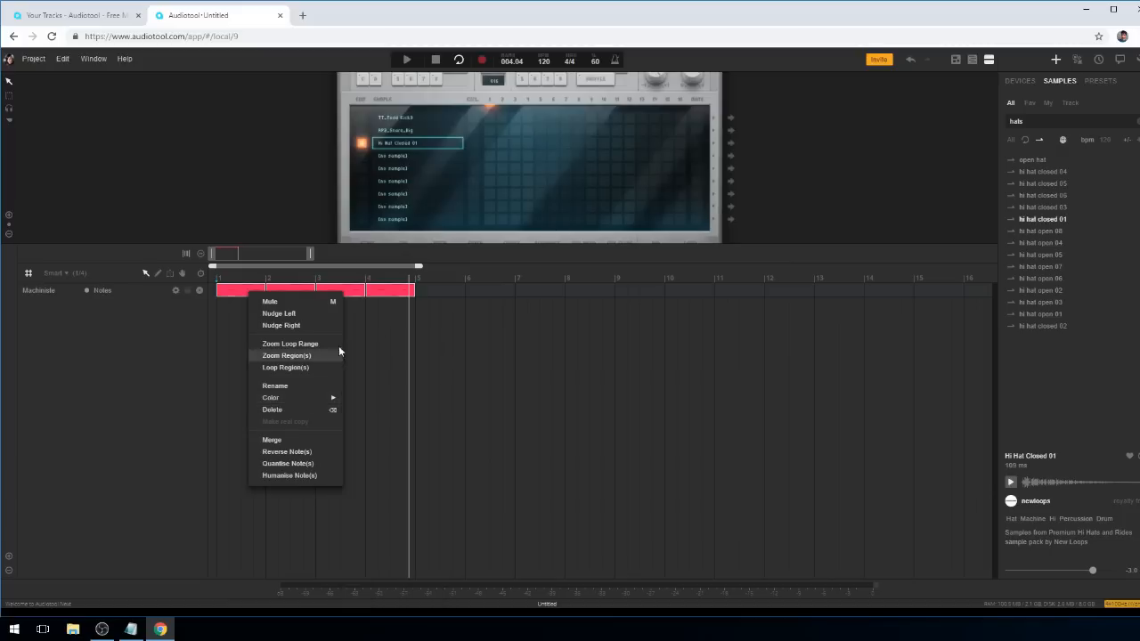
drag(461, 323, 2, 155)
right_click(225, 289)
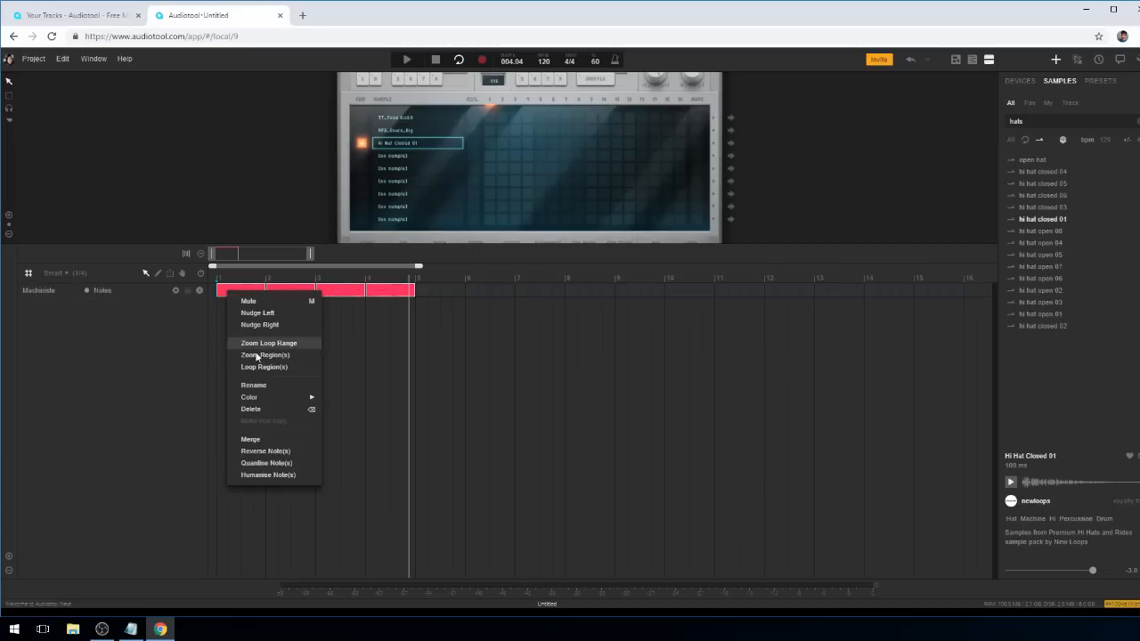
mouse_move(271, 397)
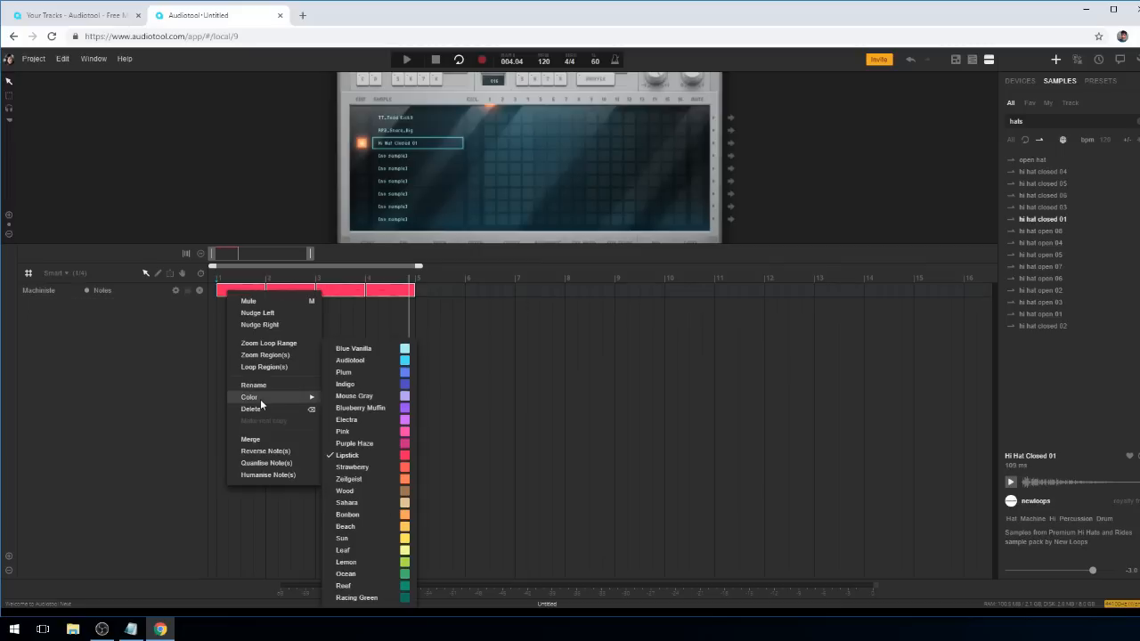
click(376, 361)
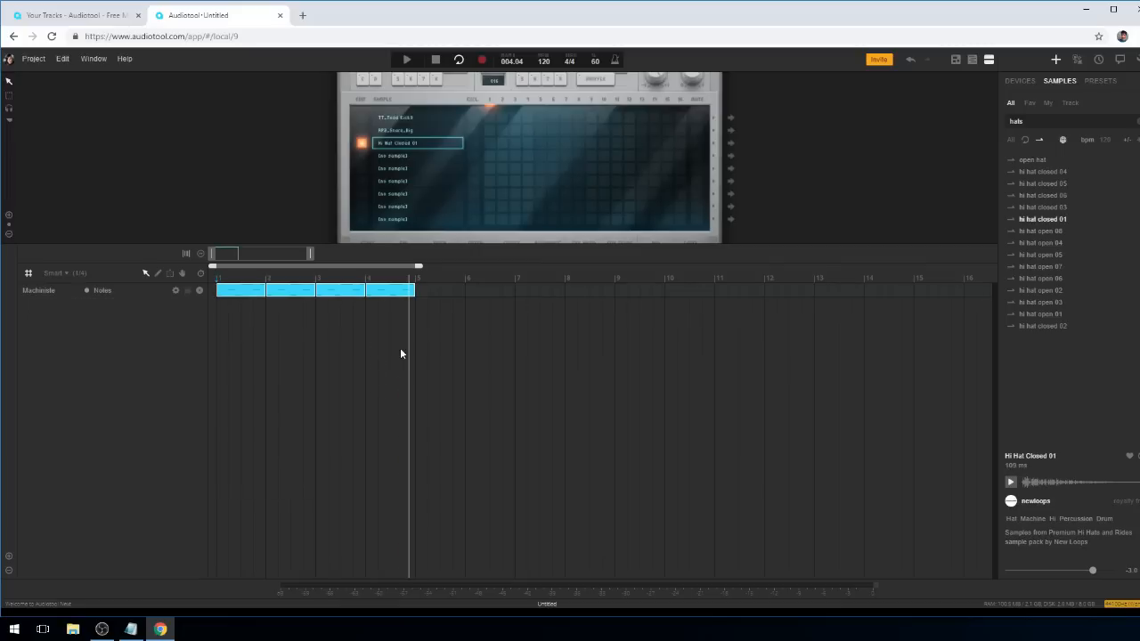
Enlarge the device desktop above the timeline, rename the Machiniste track as Drum, and return the playhead to bar 1.
click(40, 290)
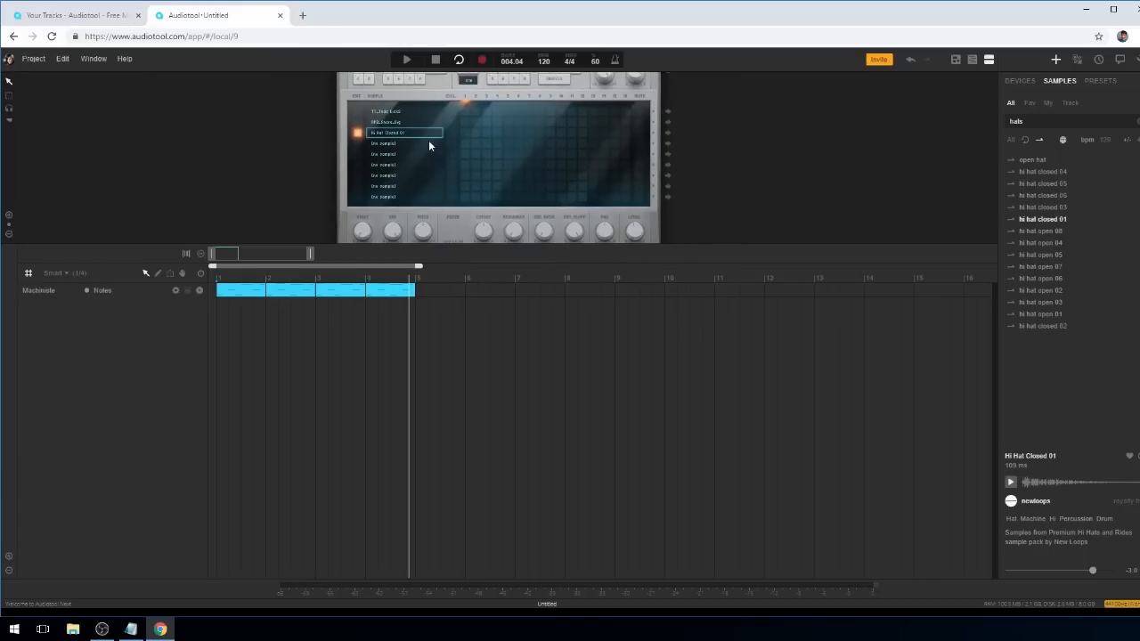
drag(701, 244, 700, 333)
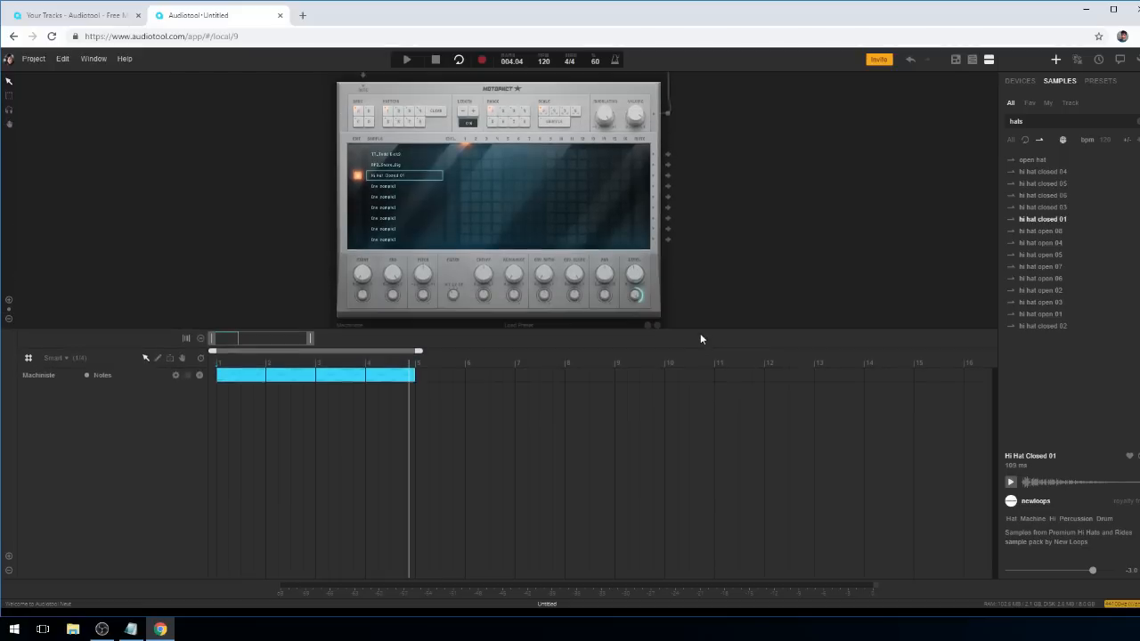
double_click(28, 375)
text(Drum)
key(Return)
click(218, 364)
scroll(189, 218, down, 3)
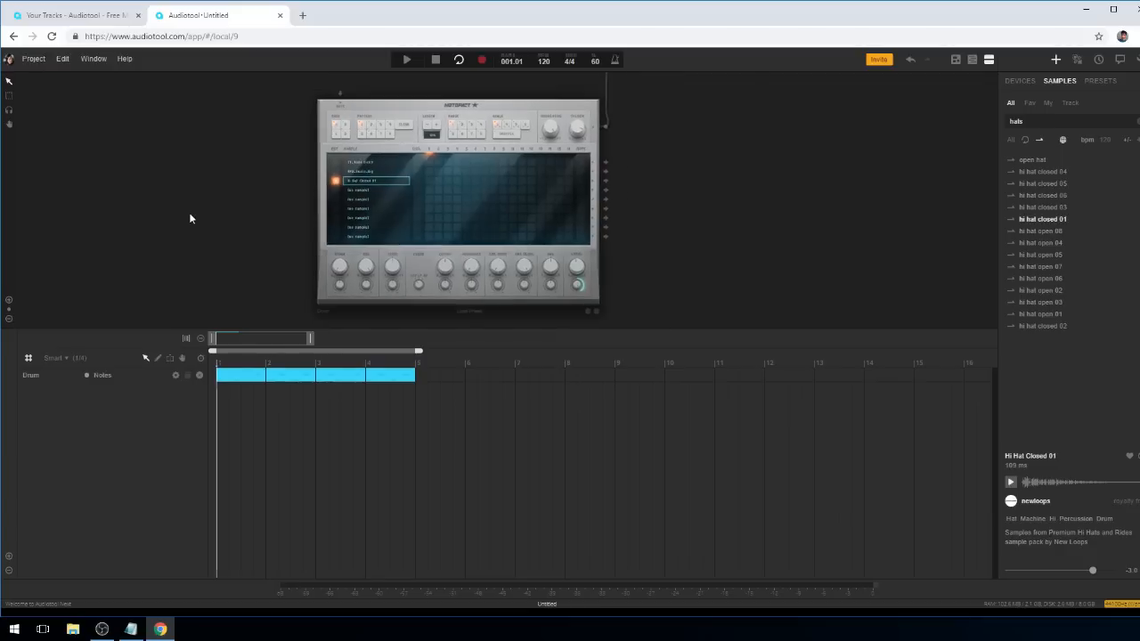
Add an AudioTrack device beside the lower right corner of the drum machine and dismiss the Auto-Connect notice.
scroll(538, 233, down, 1)
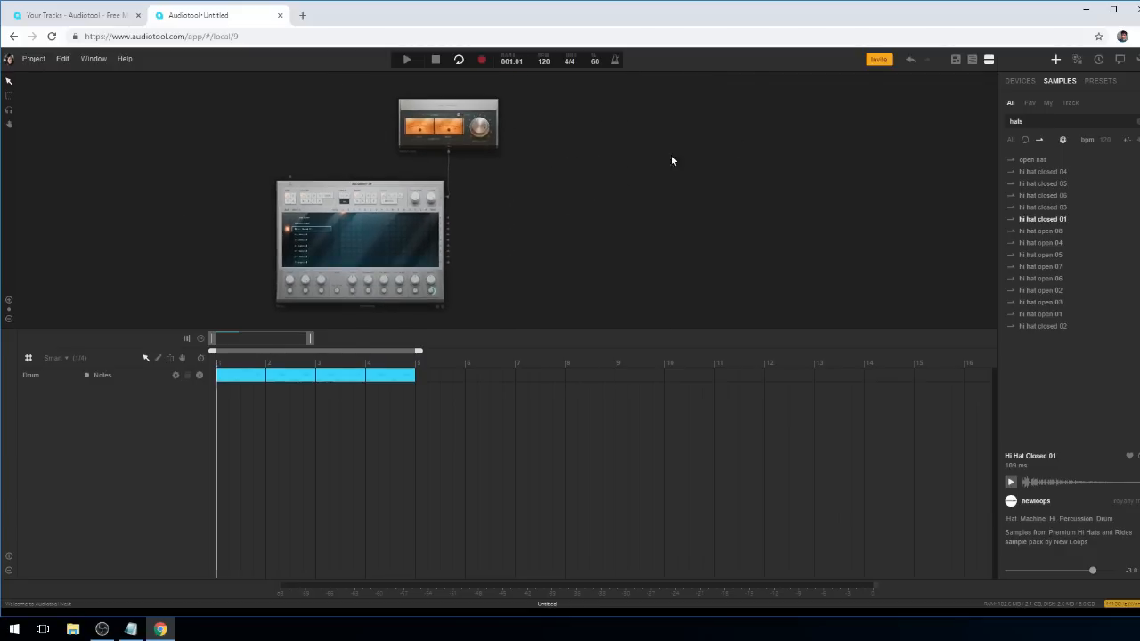
click(1017, 82)
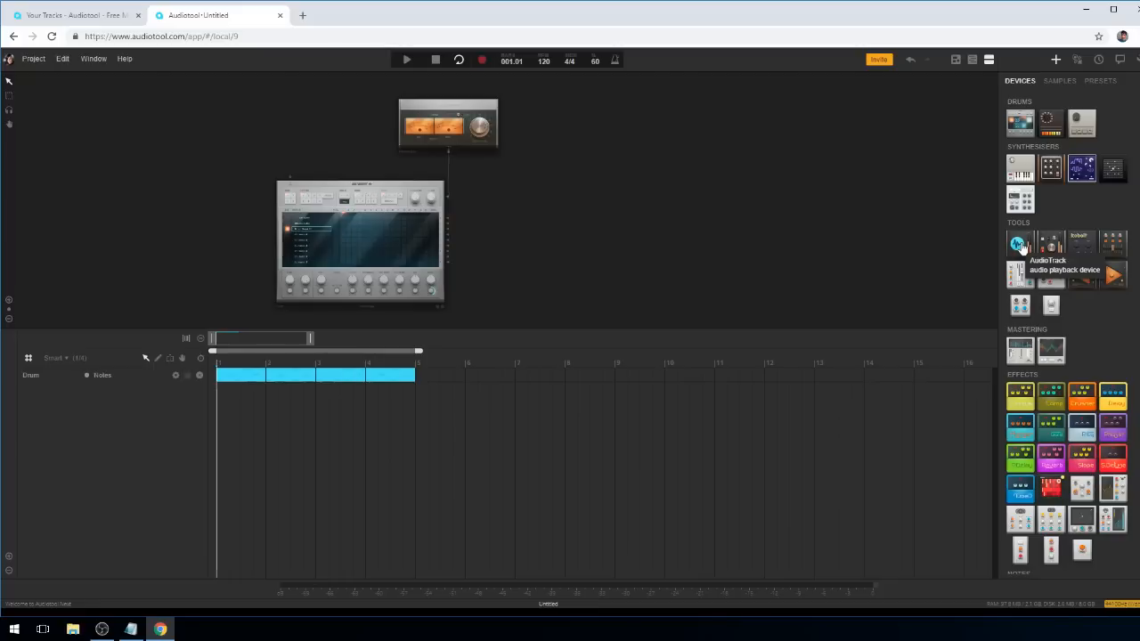
drag(1020, 246, 485, 244)
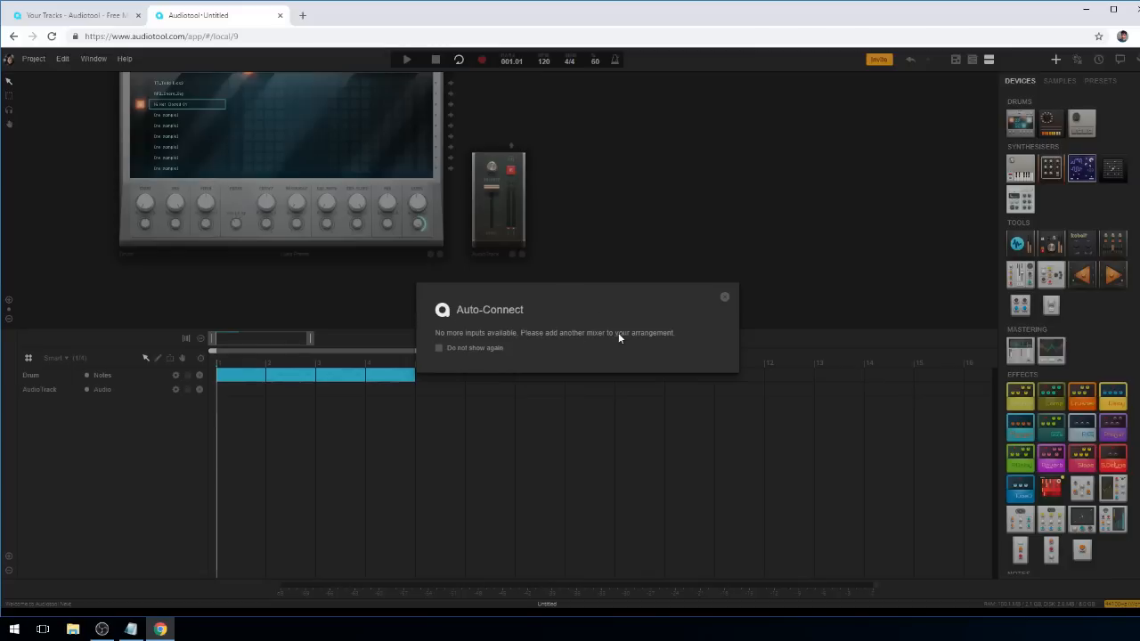
click(725, 300)
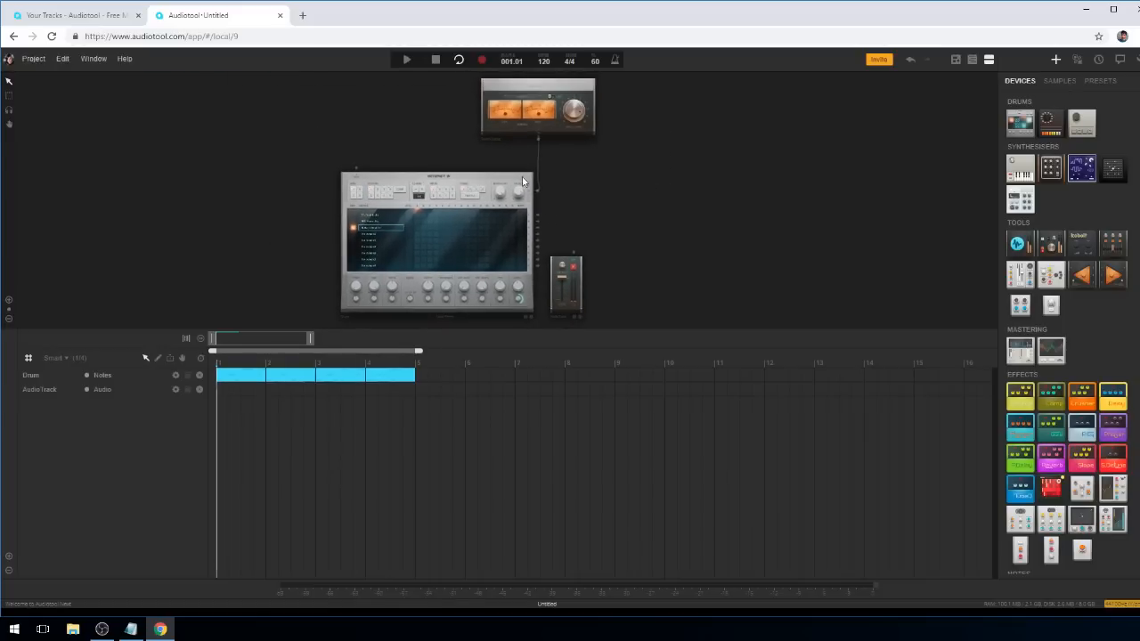
Move the output device to the upper right of the drum machine and disconnect the cable between them.
scroll(526, 176, up, 2)
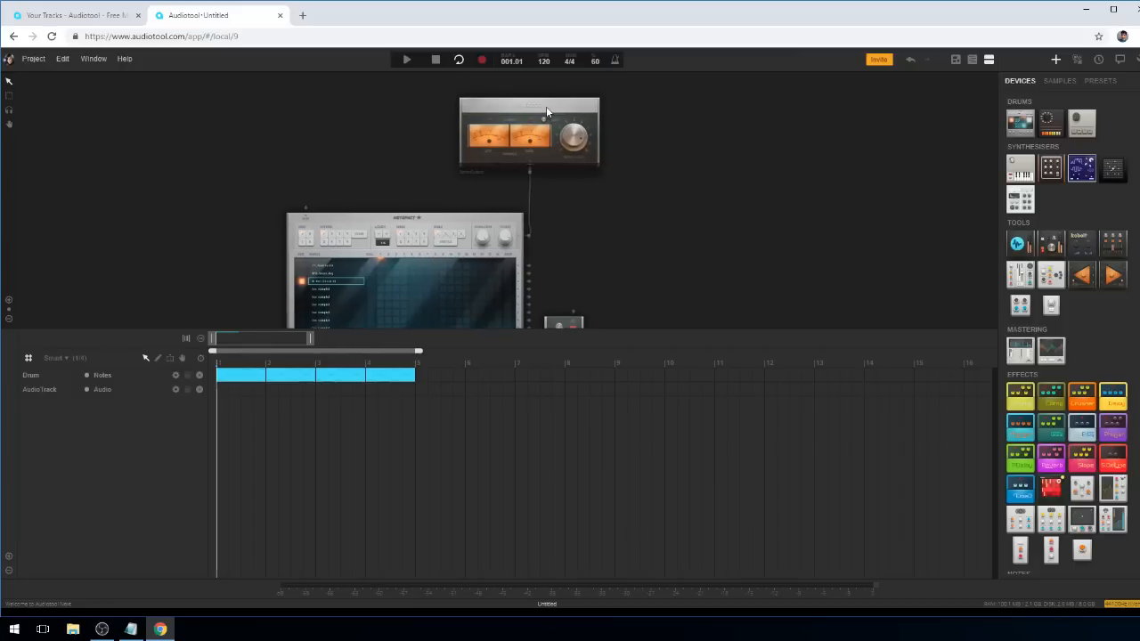
drag(540, 110, 614, 225)
drag(818, 277, 782, 163)
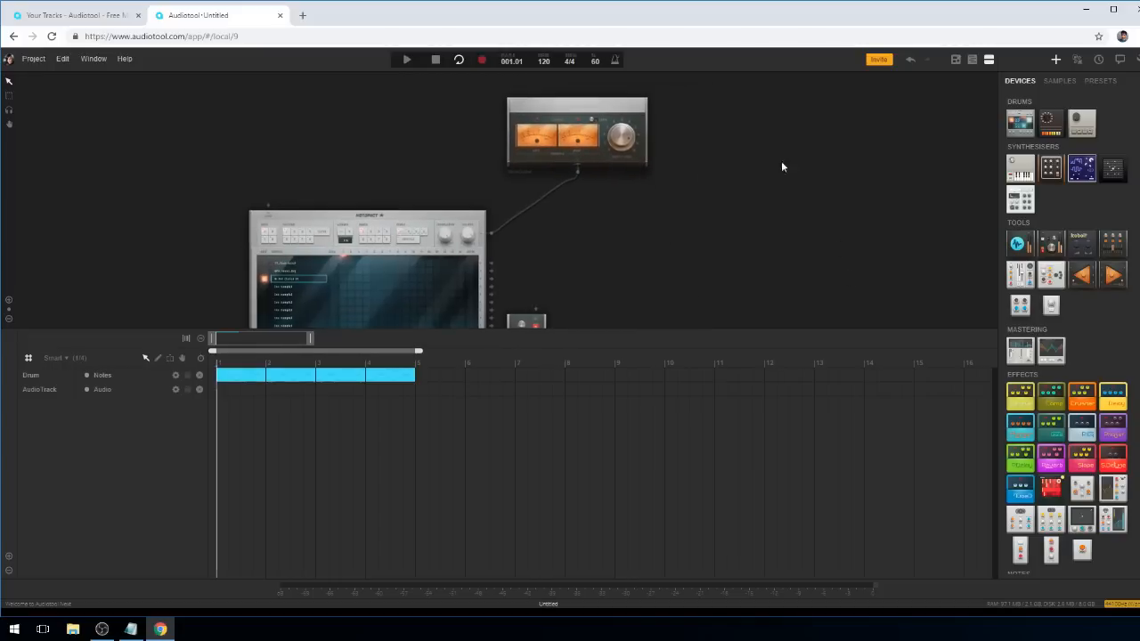
drag(639, 270, 651, 229)
scroll(649, 226, down, 4)
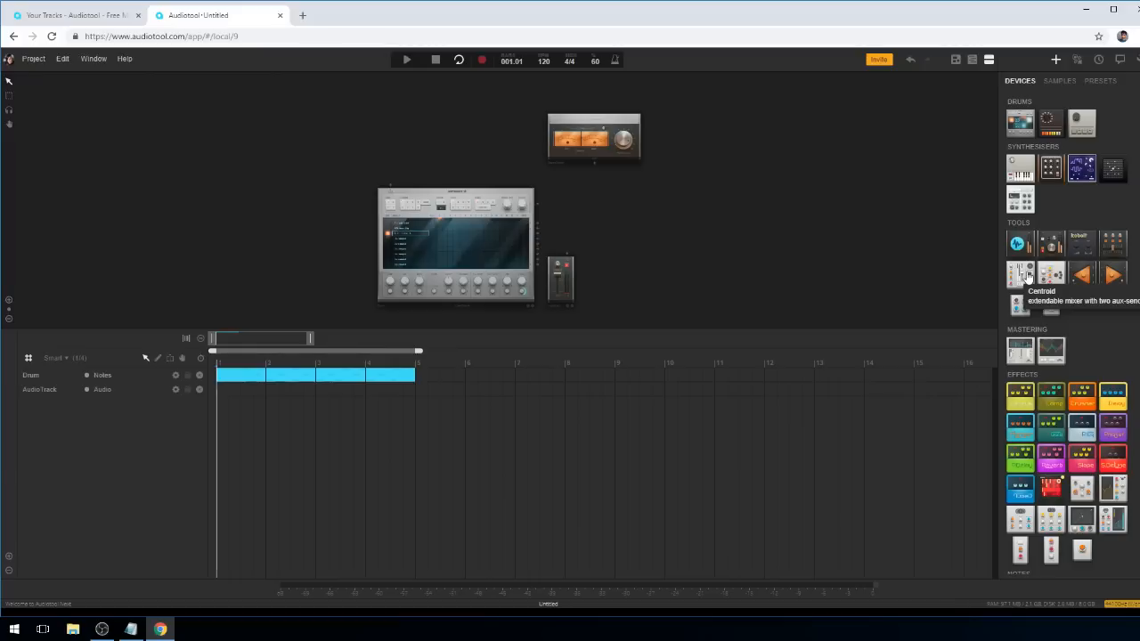
Add a Centroid mixer to the right of the AudioTrack device and move the output device above the mixer's right end.
drag(1026, 276, 599, 224)
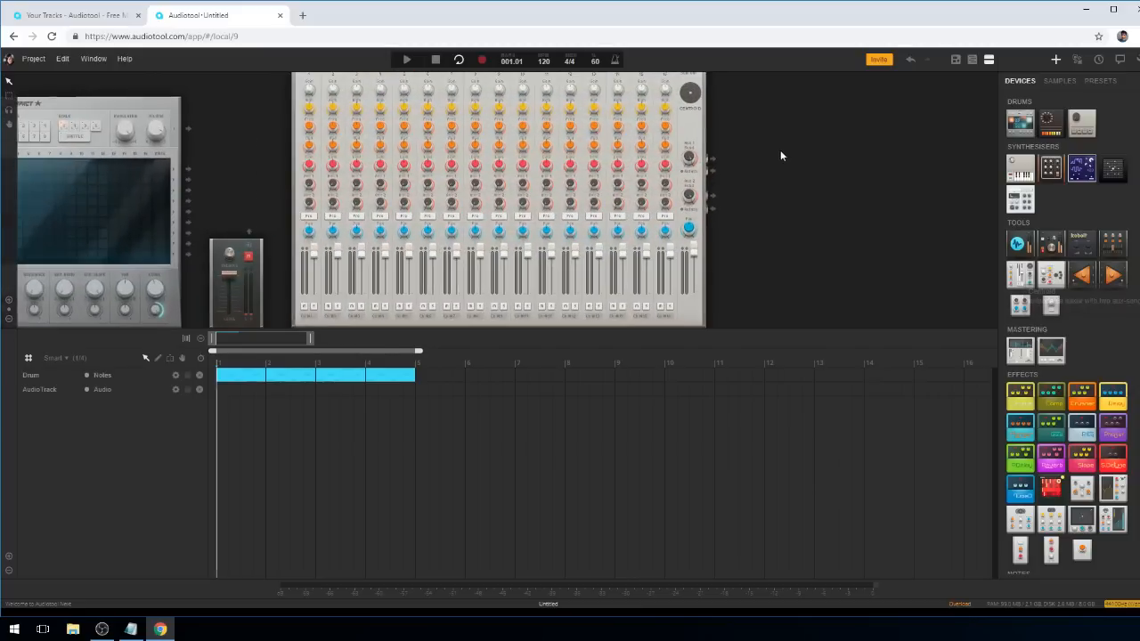
drag(372, 112, 728, 125)
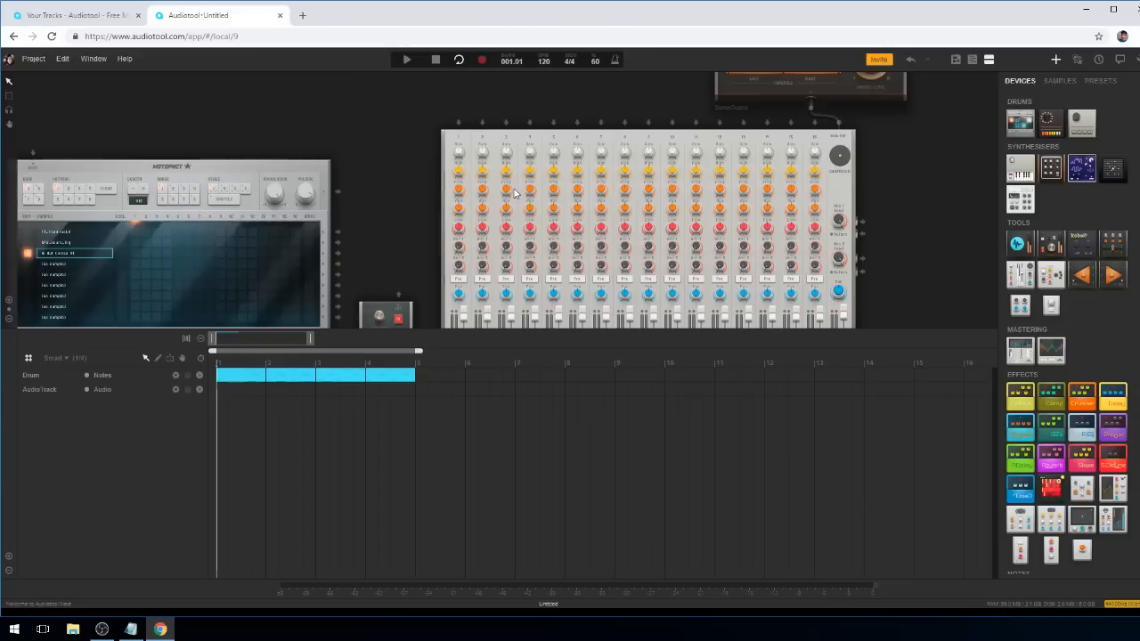
drag(427, 147, 379, 220)
Connect the drum machine and AudioTrack outputs to the first two channel inputs of the Centroid mixer.
scroll(417, 191, up, 3)
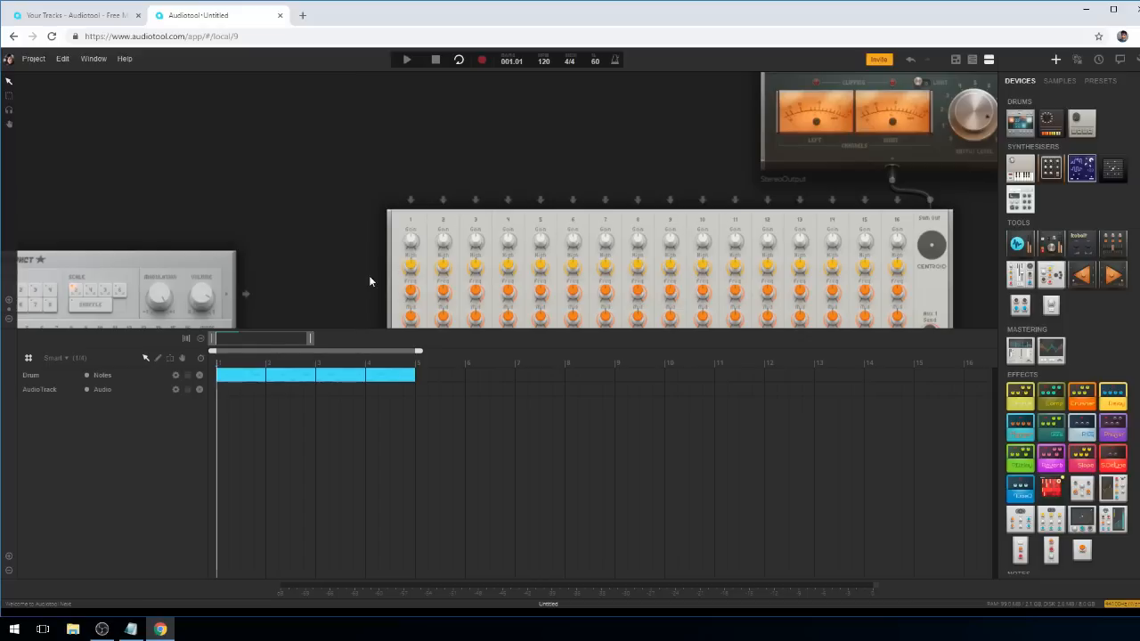
scroll(440, 160, down, 3)
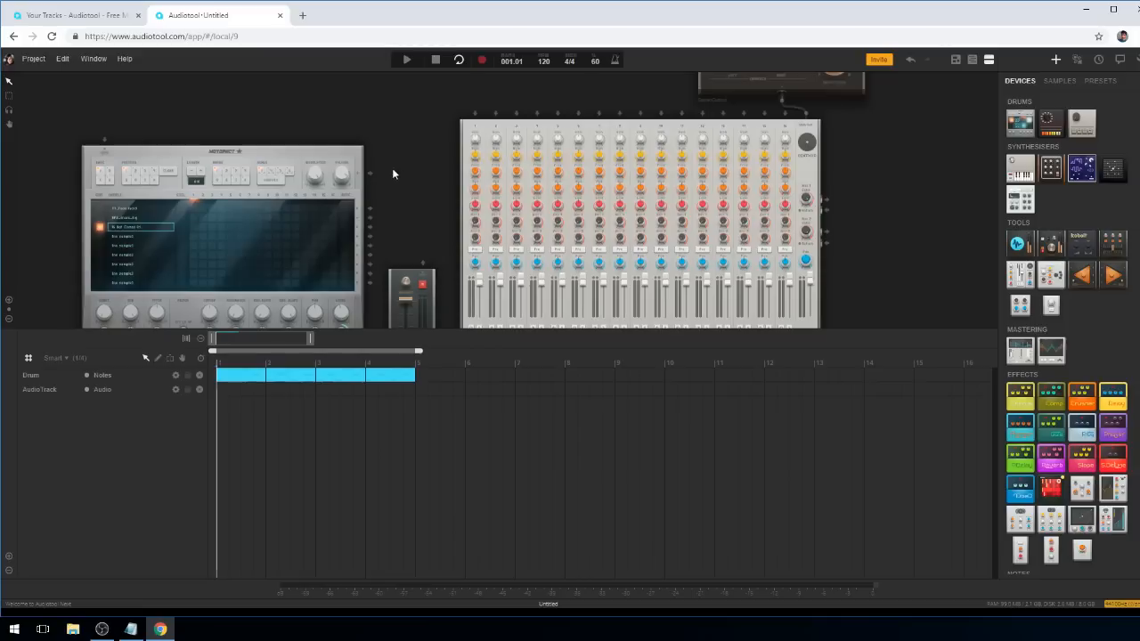
scroll(394, 166, up, 2)
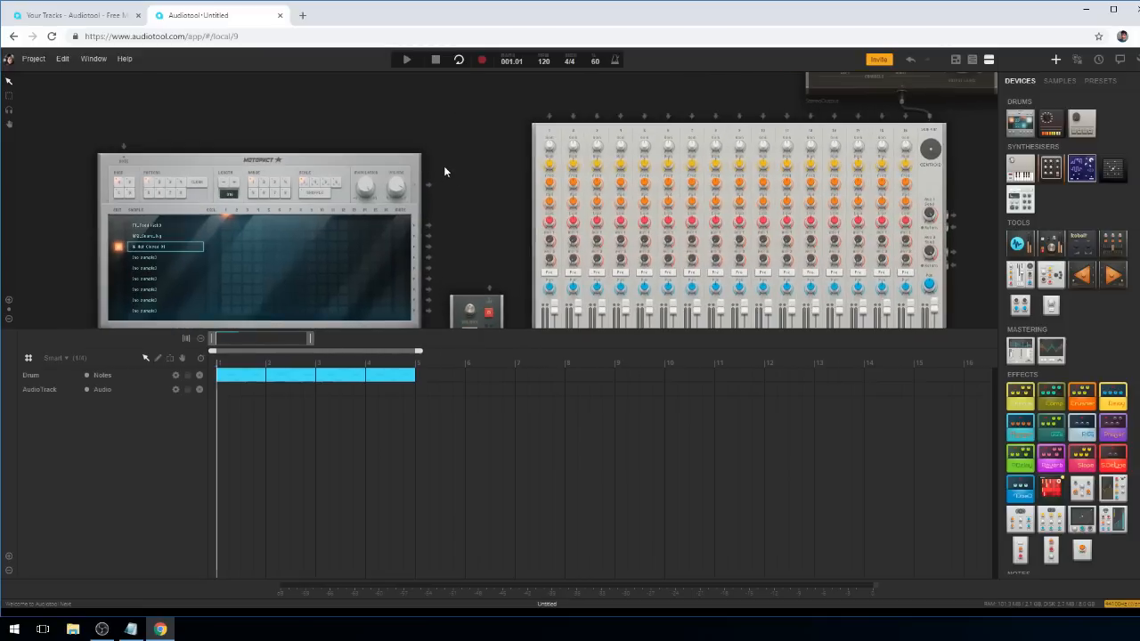
scroll(445, 168, up, 4)
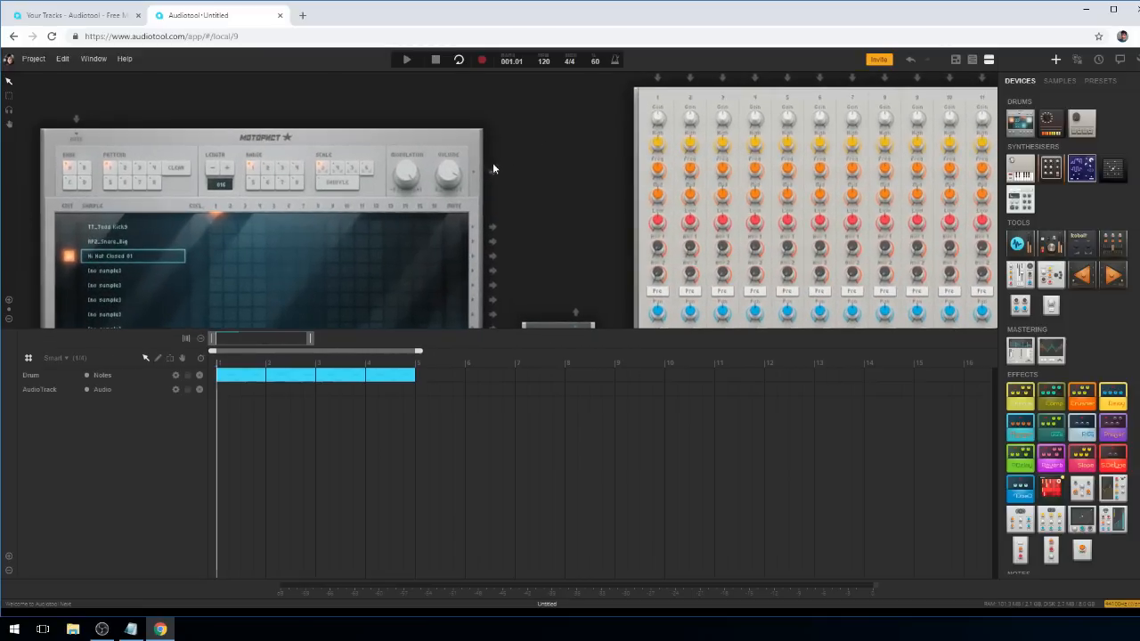
drag(507, 171, 570, 118)
scroll(473, 214, down, 3)
drag(465, 237, 461, 141)
drag(475, 222, 362, 196)
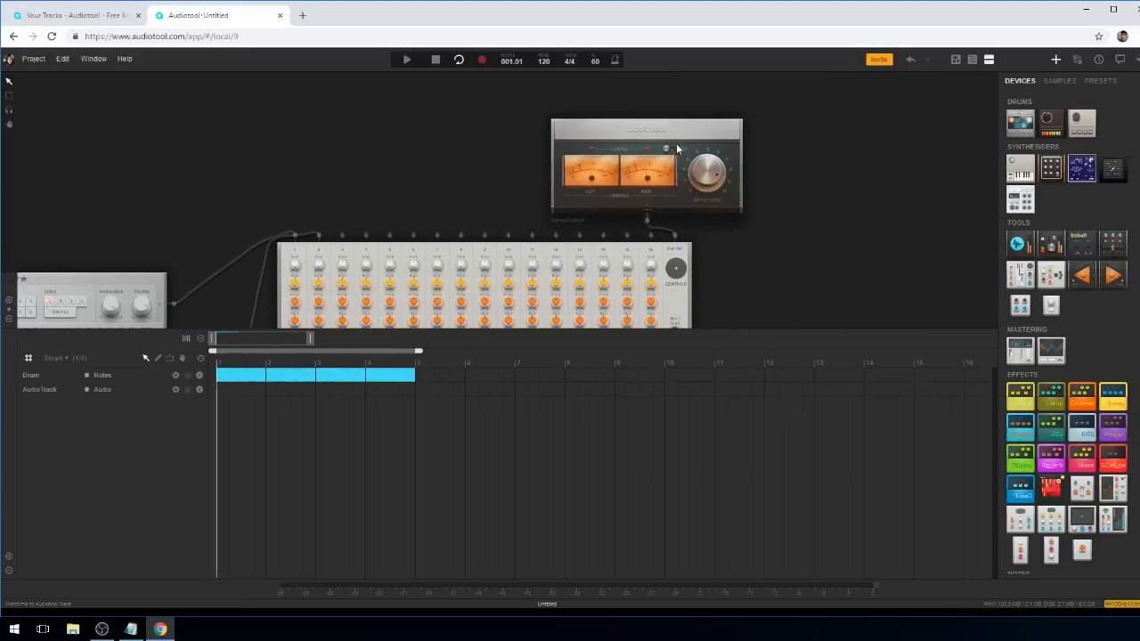
Move the output device slightly farther above the mixer and play the arrangement to test the new routing.
drag(676, 144, 720, 112)
drag(695, 247, 701, 231)
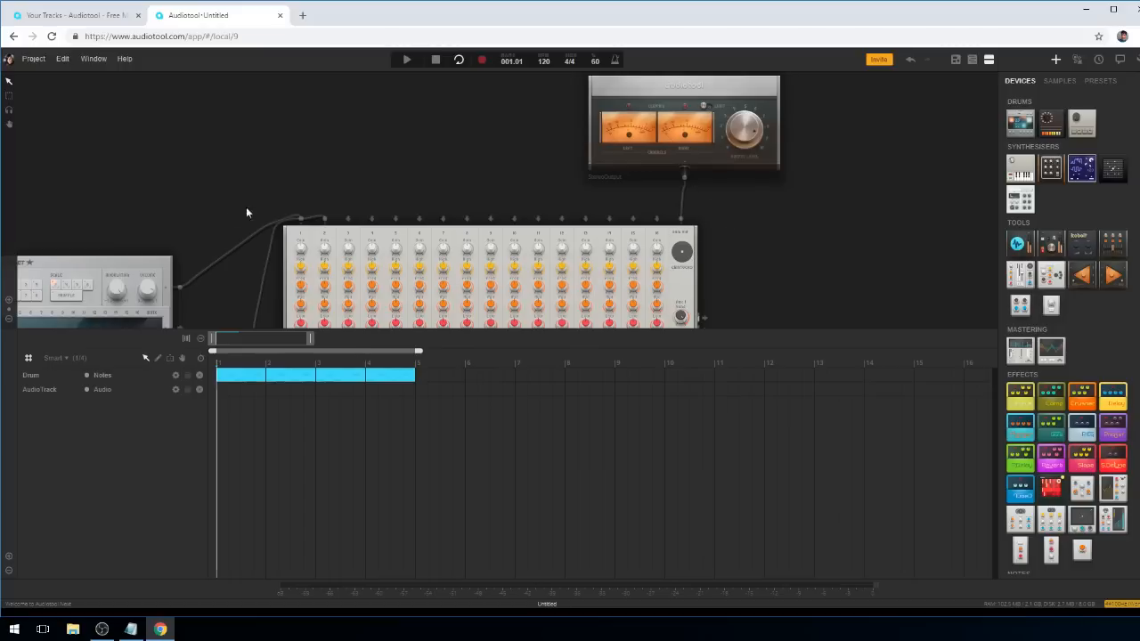
drag(246, 207, 465, 113)
scroll(379, 200, down, 2)
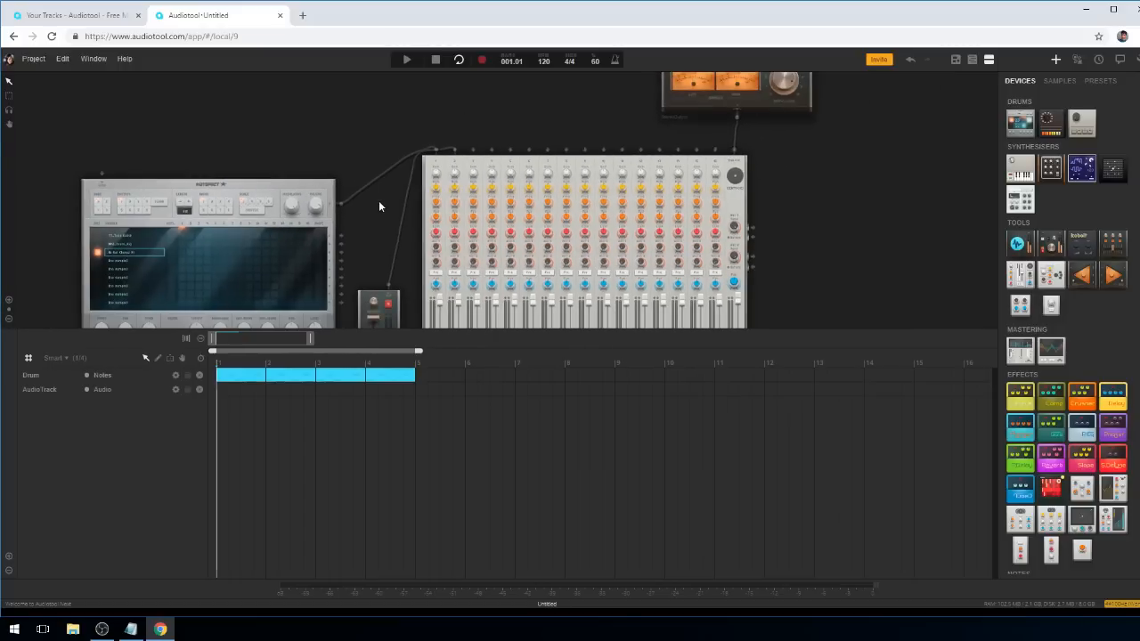
key(space)
drag(390, 221, 390, 185)
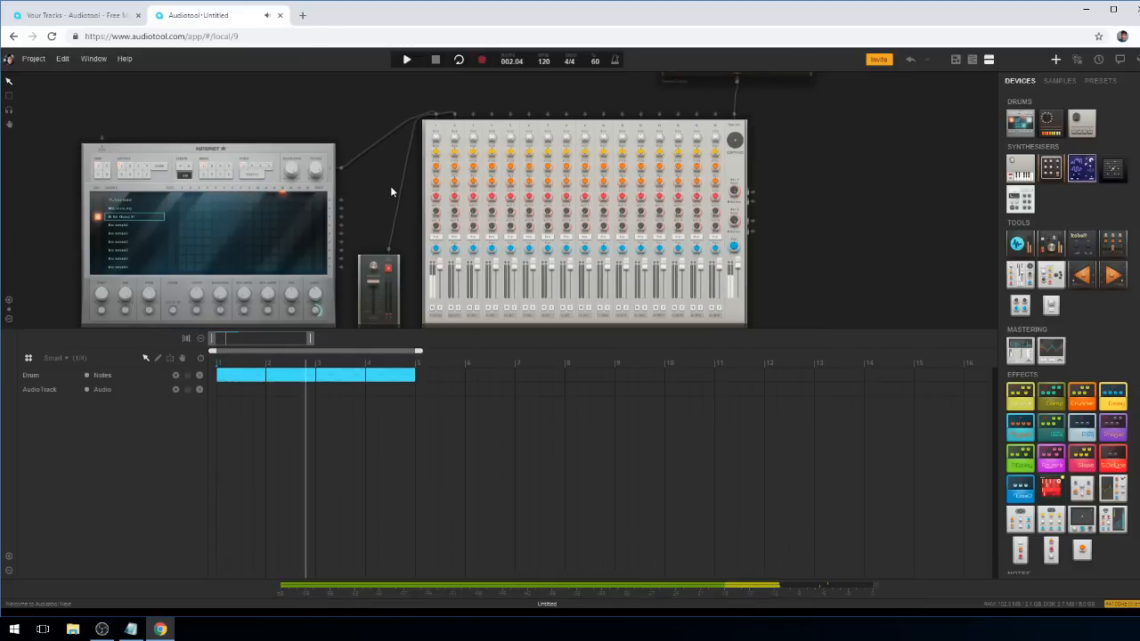
key(space)
Test playback with the mixer disconnected from the output device, then reconnect the mixer's output and play again.
drag(390, 191, 356, 279)
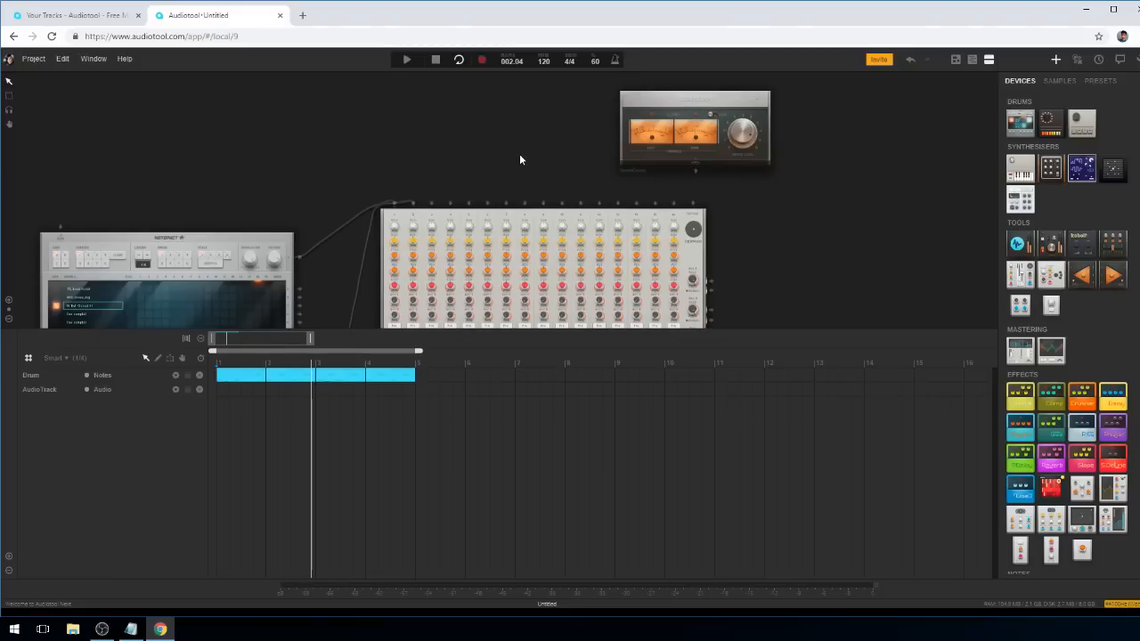
key(space)
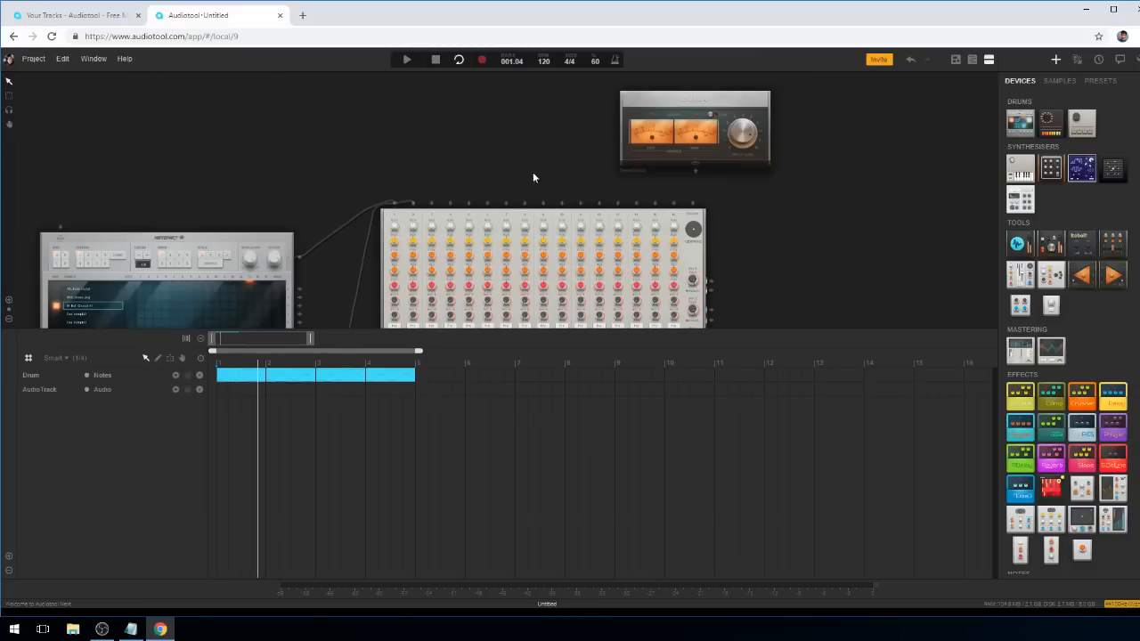
drag(692, 205, 695, 170)
key(space)
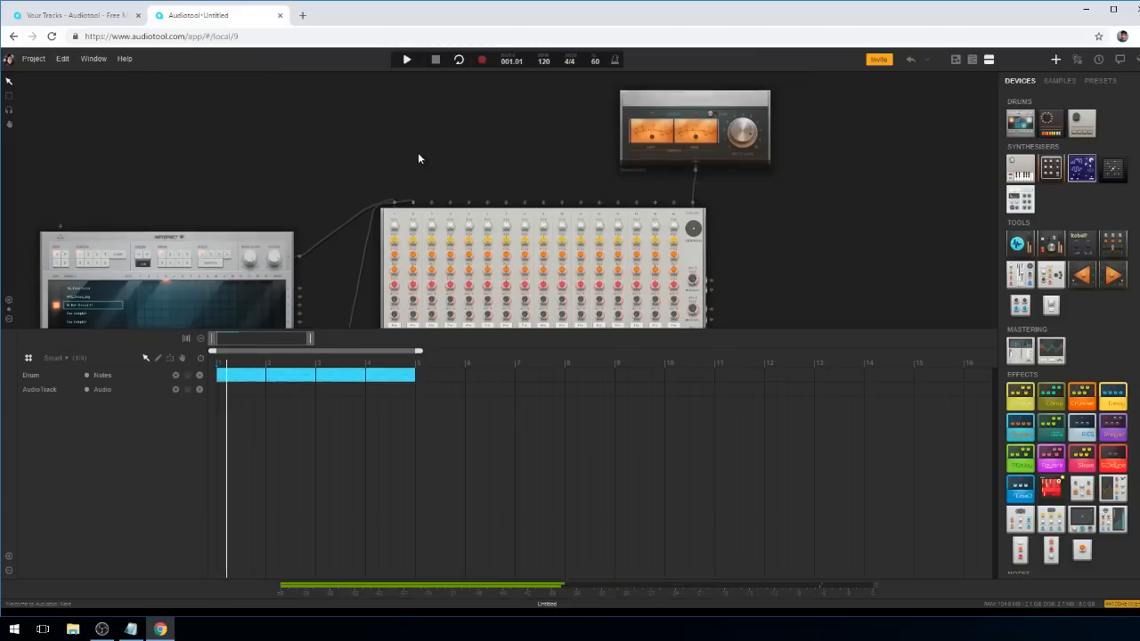
drag(330, 277, 378, 222)
key(space)
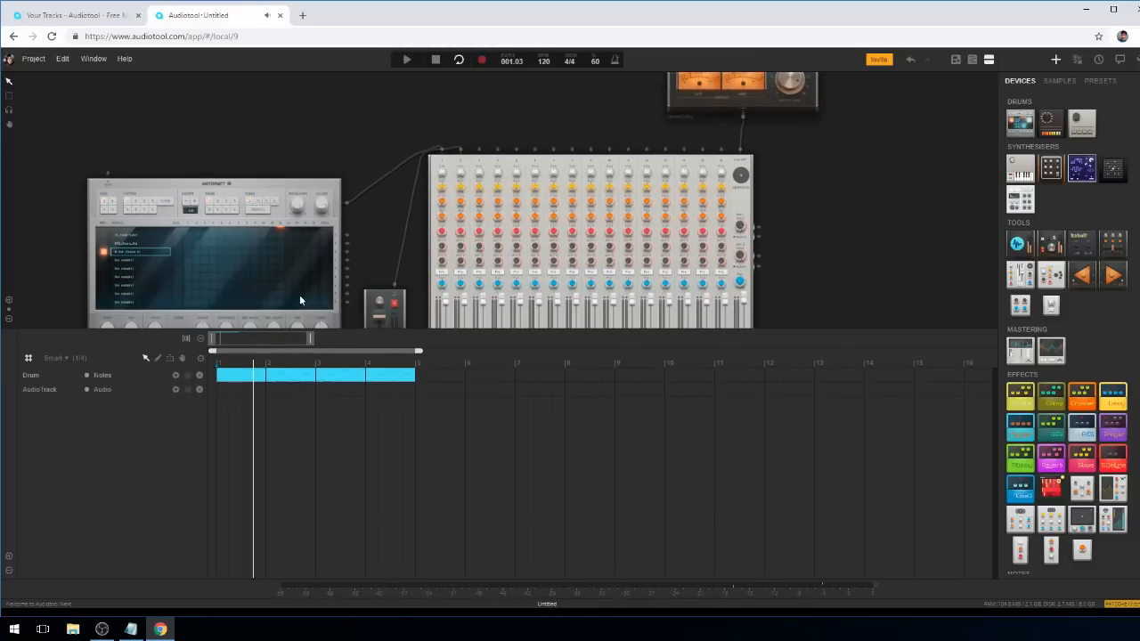
Return the playhead to bar 1, filter the hats samples to loops, and preview the dht 122 hats loop.
click(217, 365)
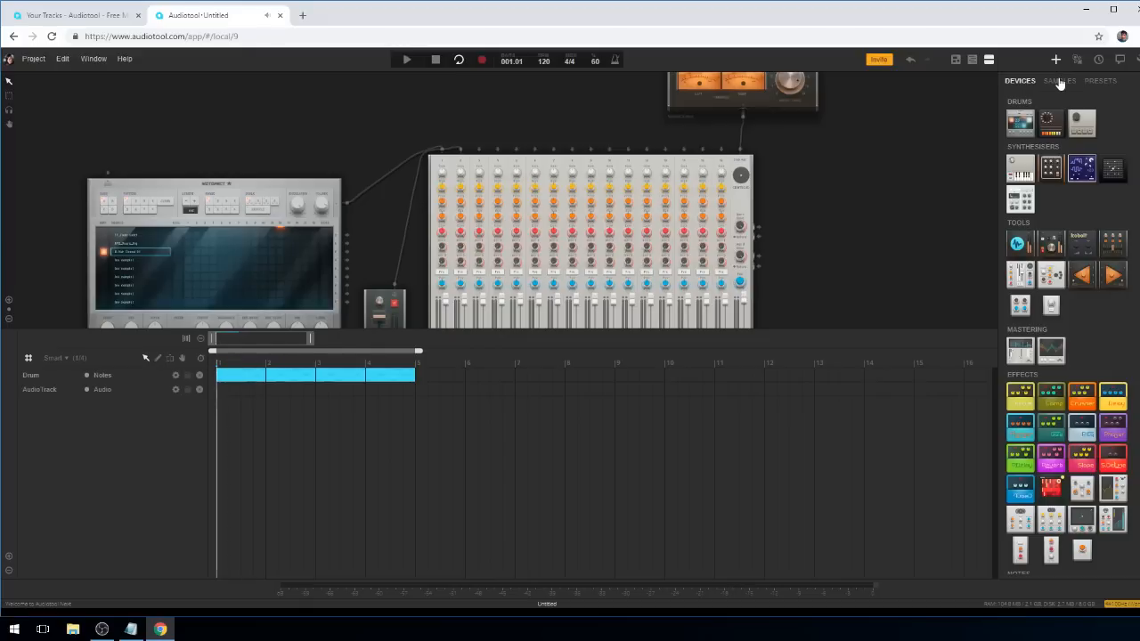
click(1059, 81)
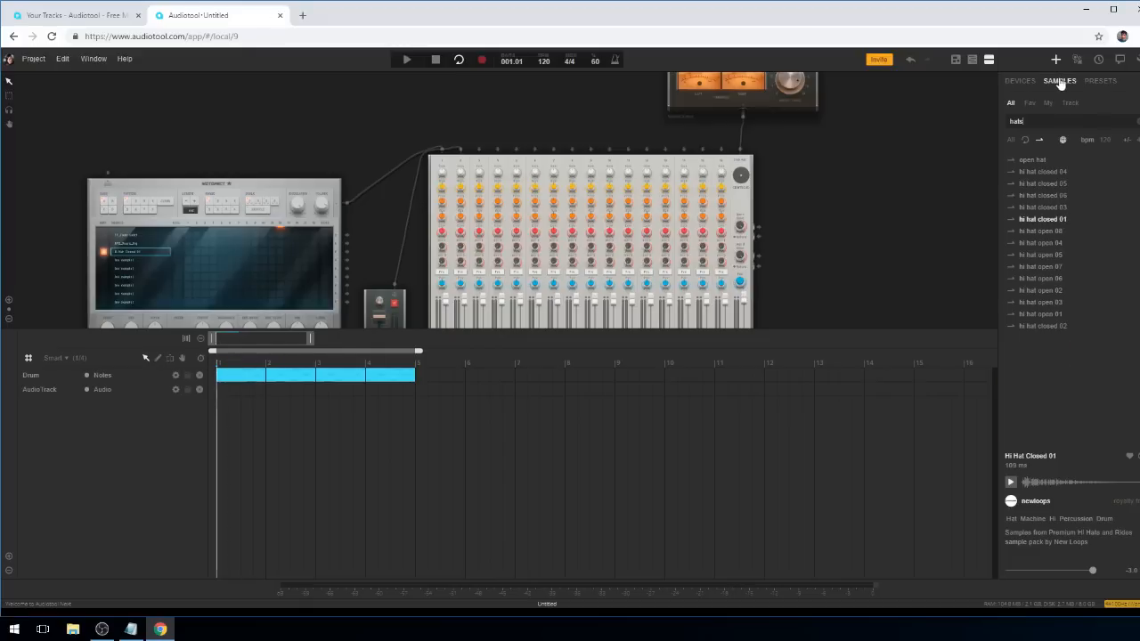
click(1025, 142)
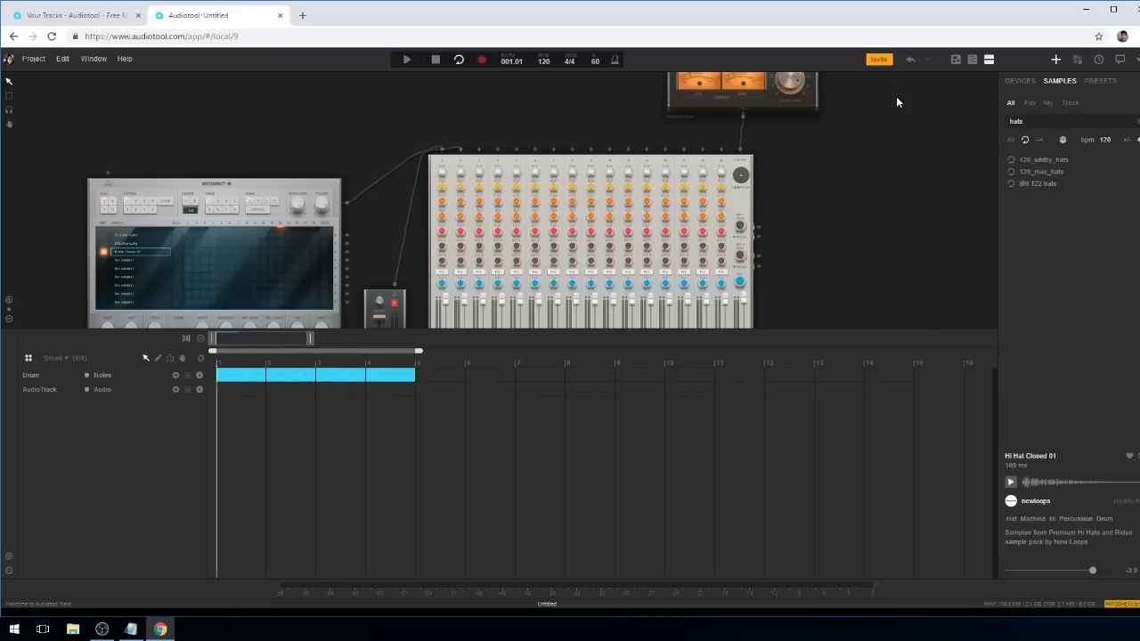
click(1008, 183)
scroll(939, 189, down, 1)
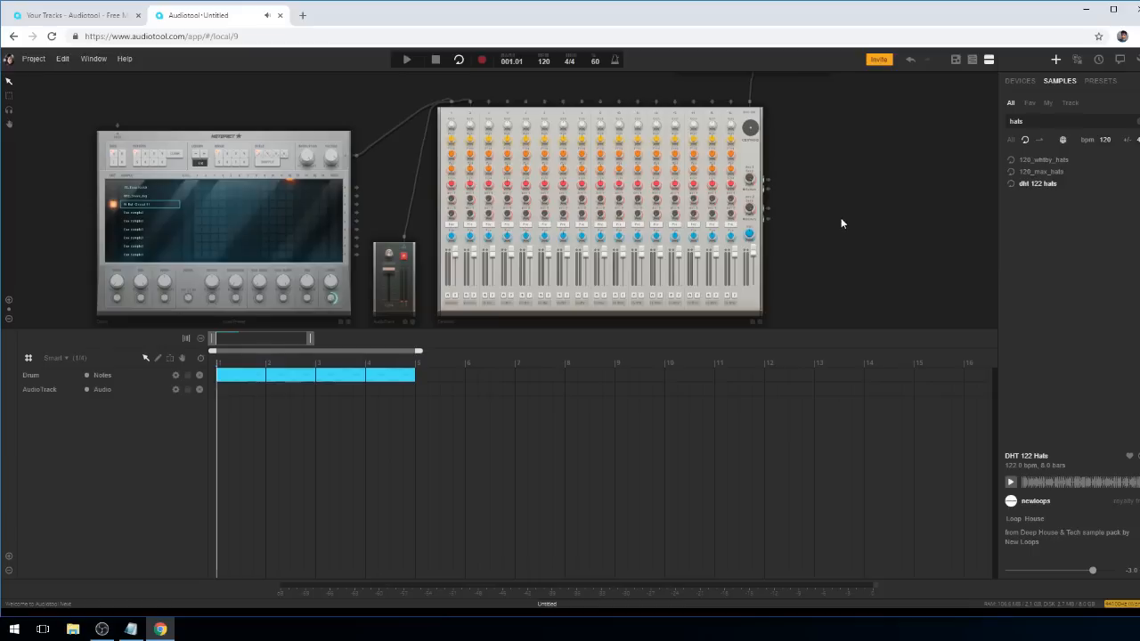
scroll(842, 219, down, 1)
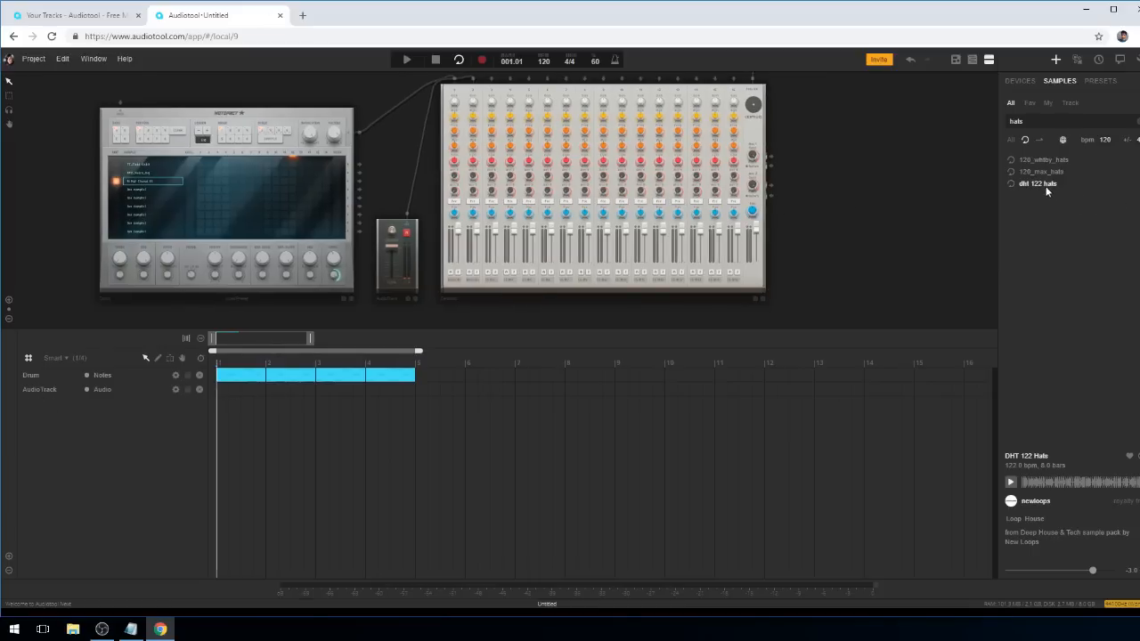
Place the dht 122 hats loop at bar 1 on the AudioTrack lane and play it with the drums.
drag(1030, 184, 219, 405)
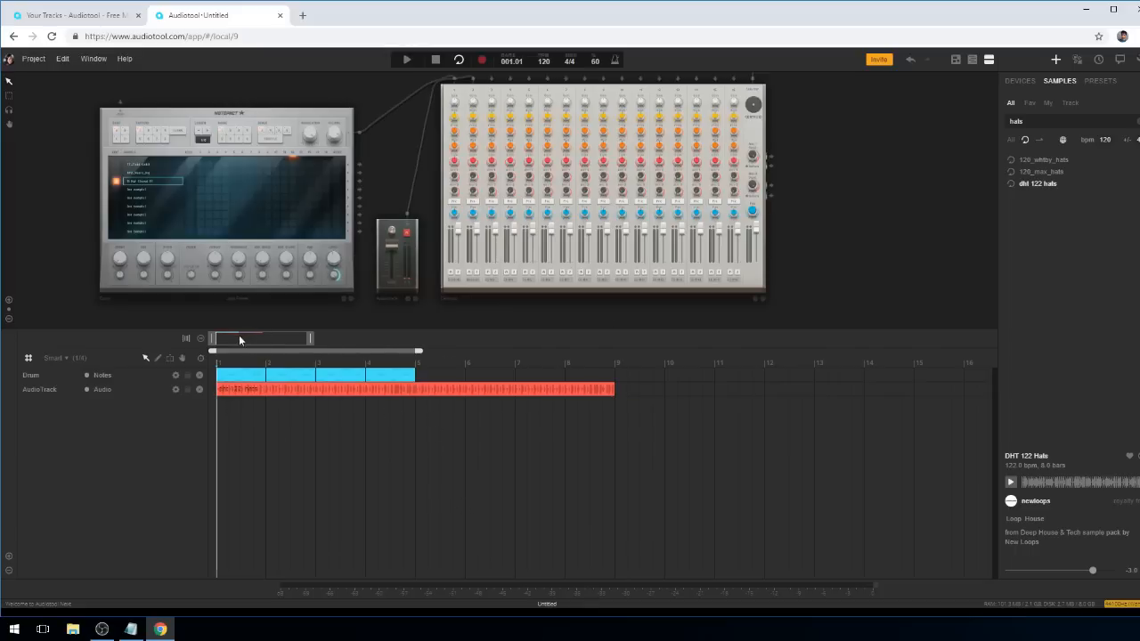
key(space)
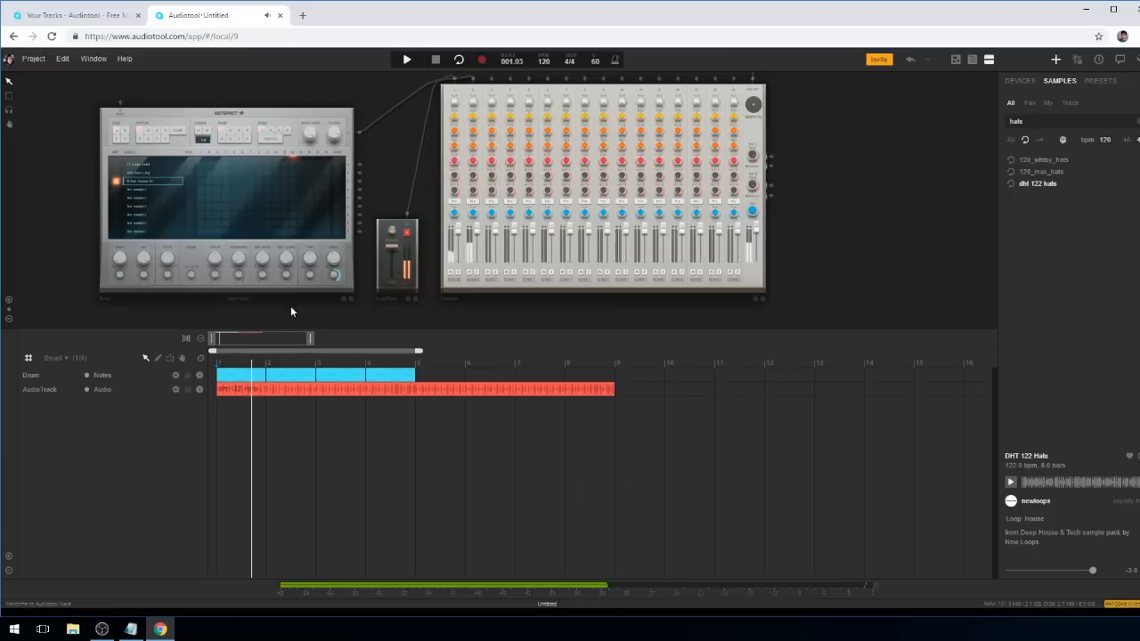
key(space)
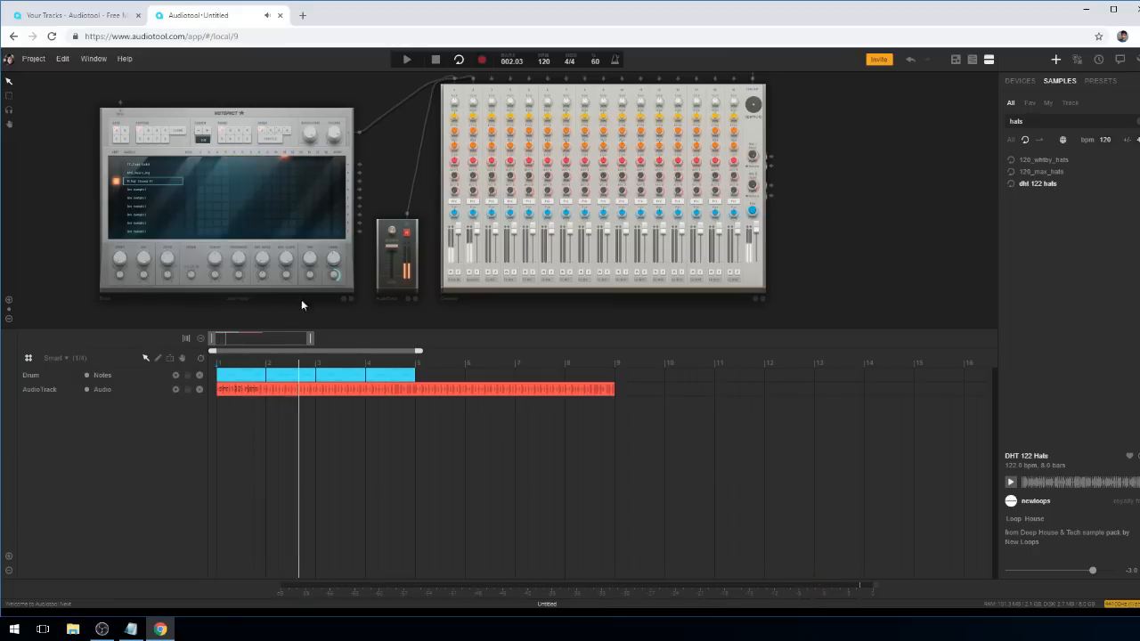
Lower the AudioTrack device's volume to -15.45 dB and play the arrangement to check the balance.
scroll(394, 174, up, 5)
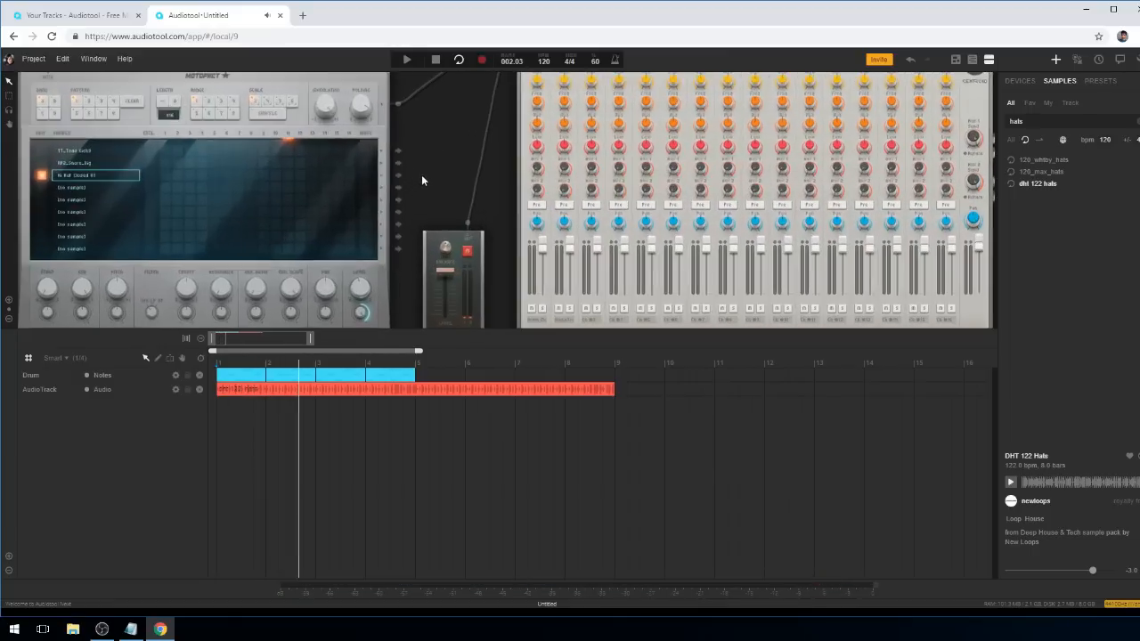
drag(461, 218, 457, 248)
key(space)
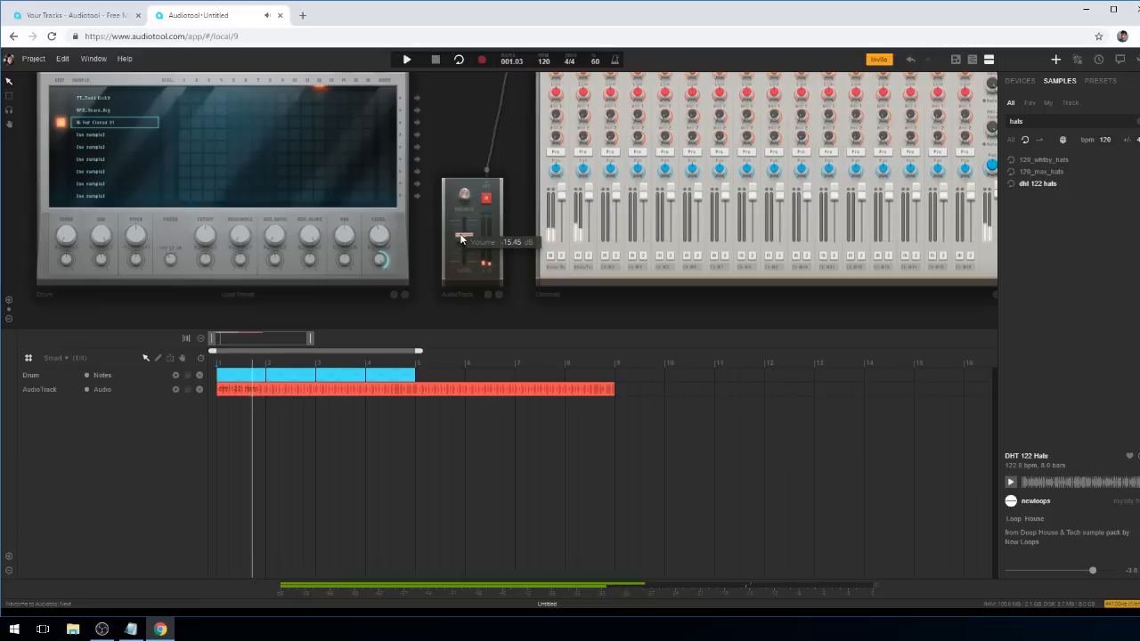
scroll(420, 297, down, 3)
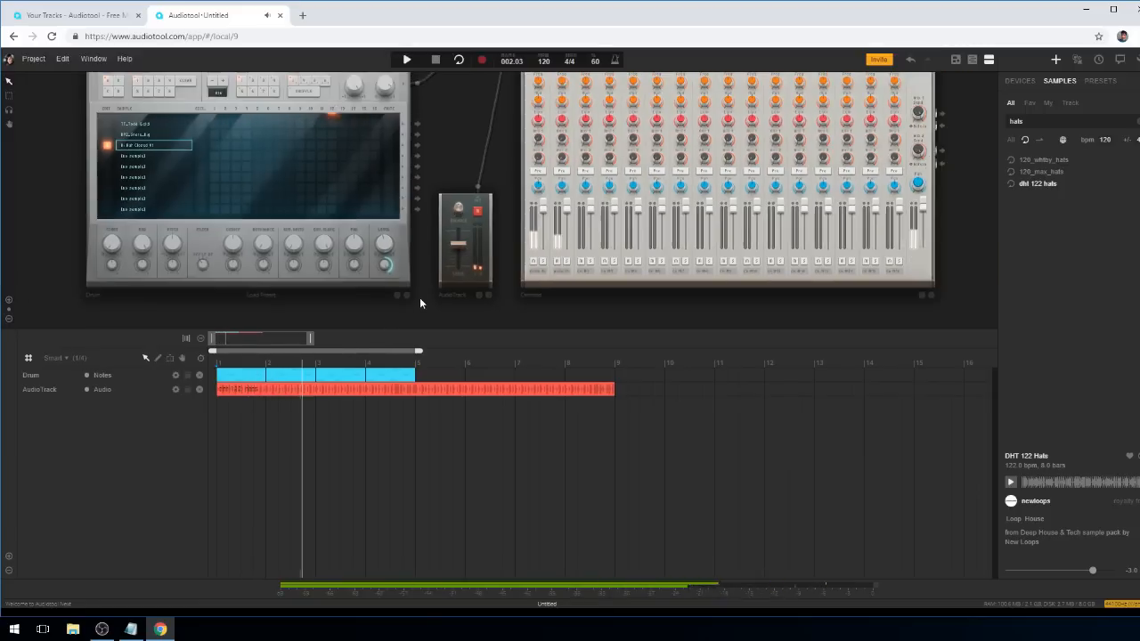
scroll(404, 292, down, 1)
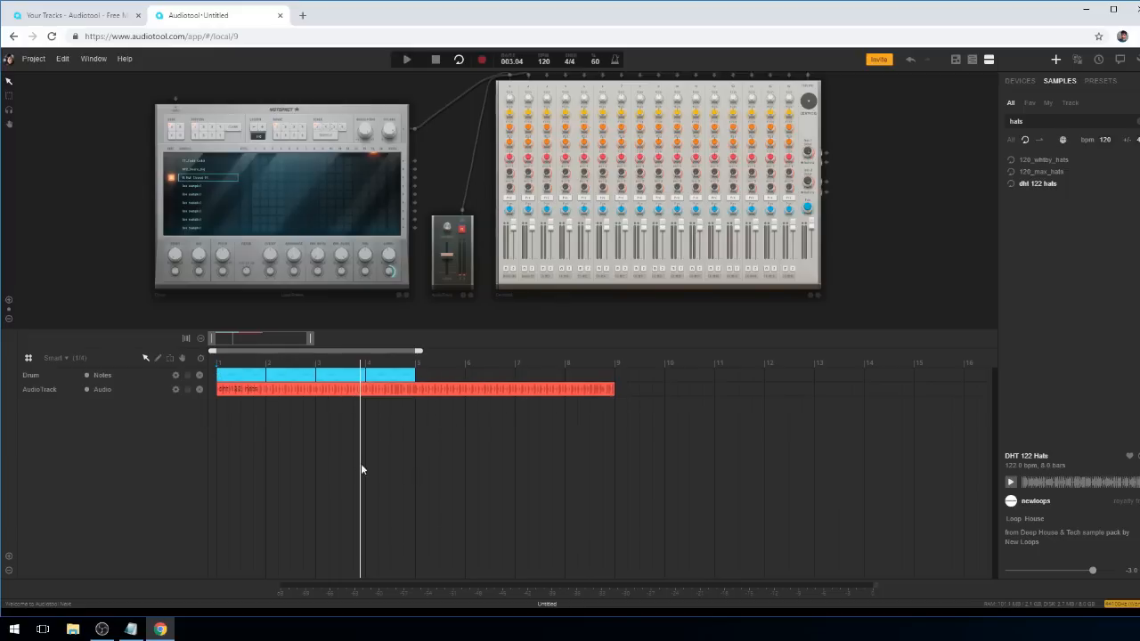
Split the hats region at bar 5, where the drum notes end, and delete the part after the cut.
click(172, 361)
drag(310, 335, 239, 336)
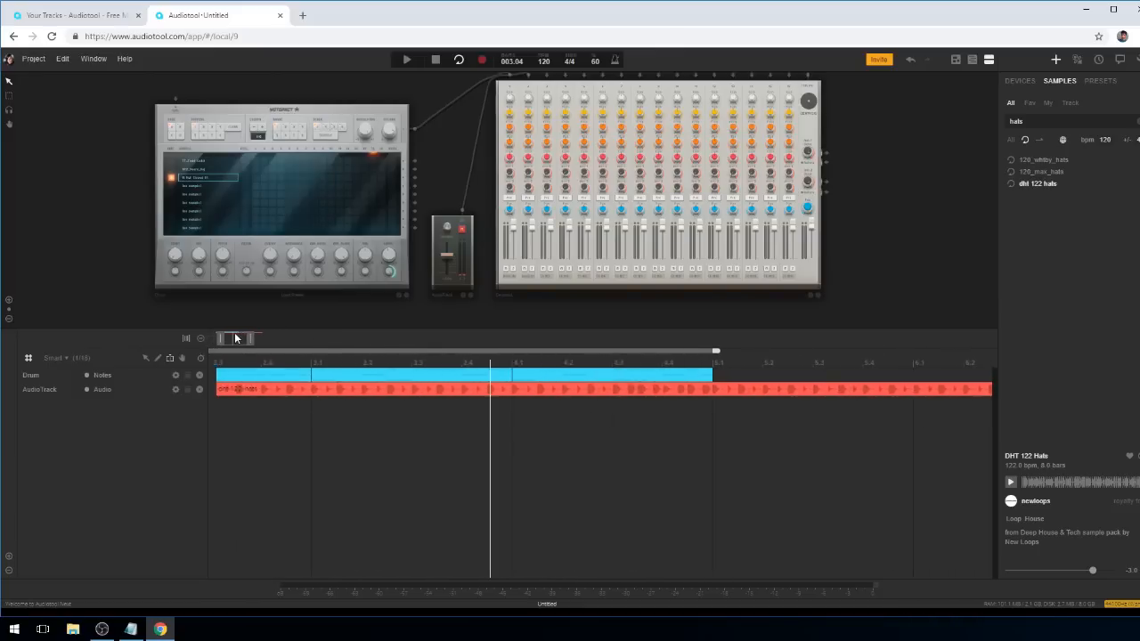
click(508, 389)
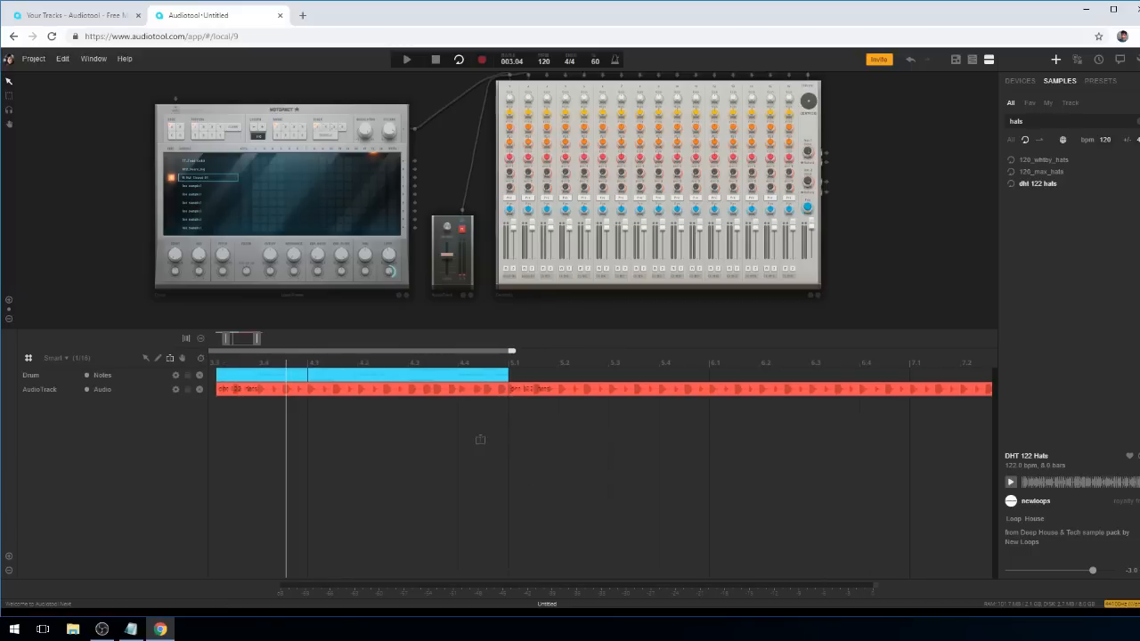
click(147, 358)
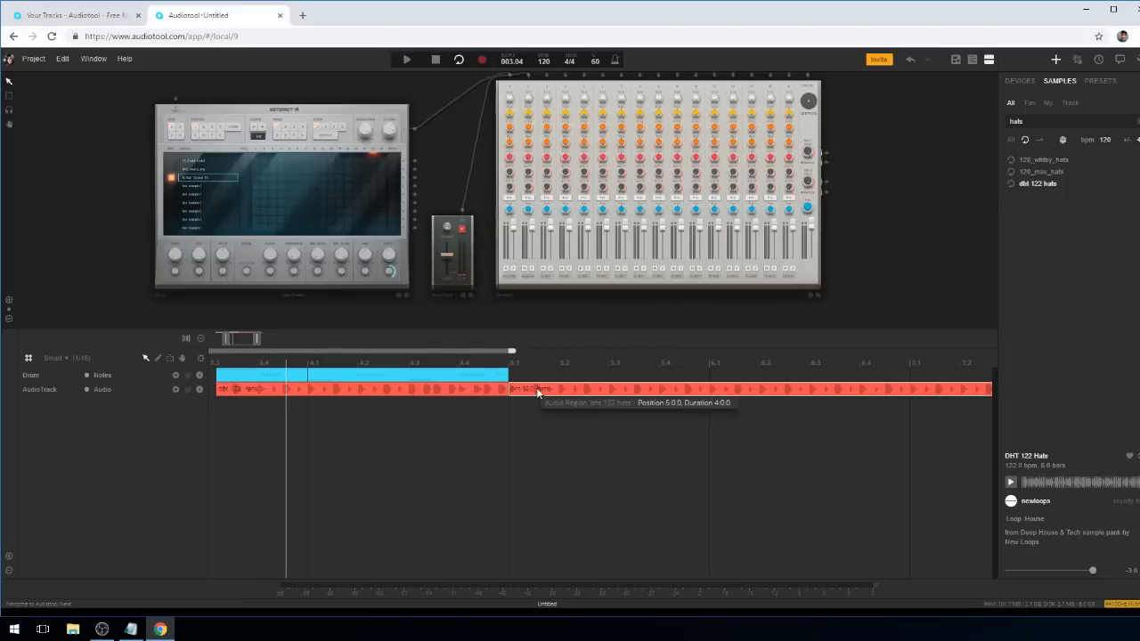
key(Delete)
Return the playhead to bar 1 and play the trimmed four-bar arrangement.
drag(226, 338, 91, 362)
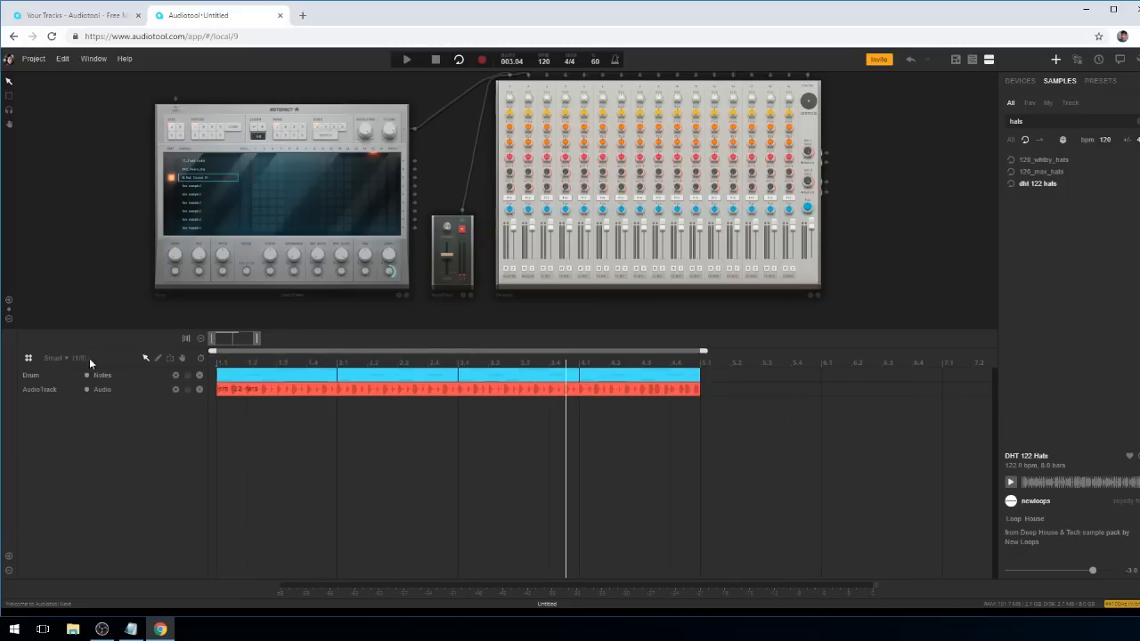
click(218, 365)
key(space)
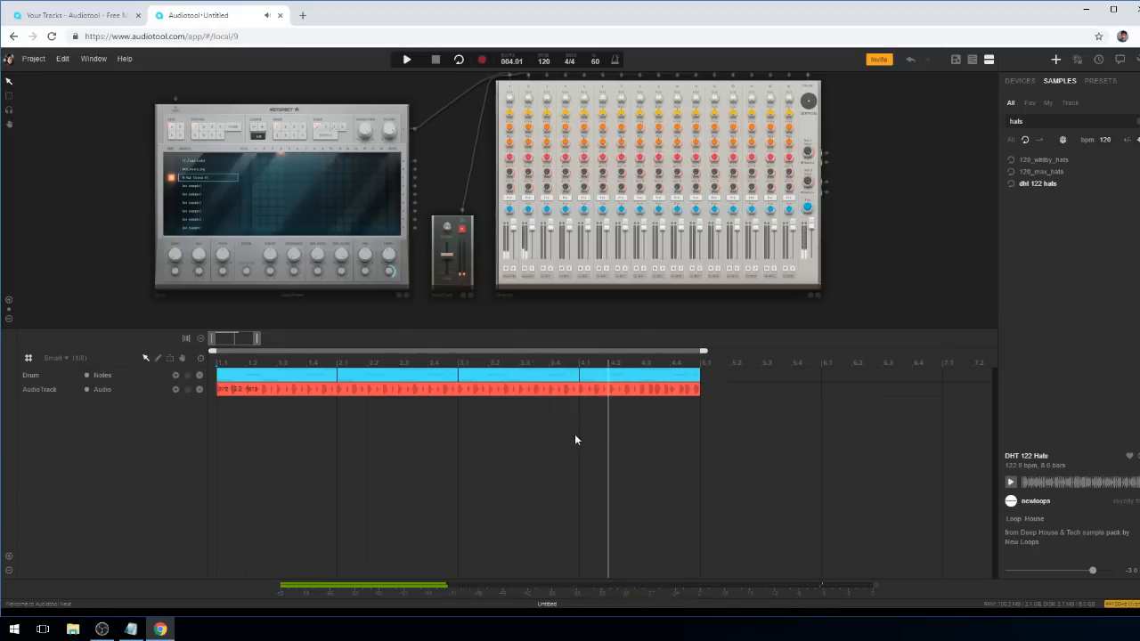
key(space)
Split the hats region in the middle of bar 4 and reverse the playback of its last half bar.
click(170, 358)
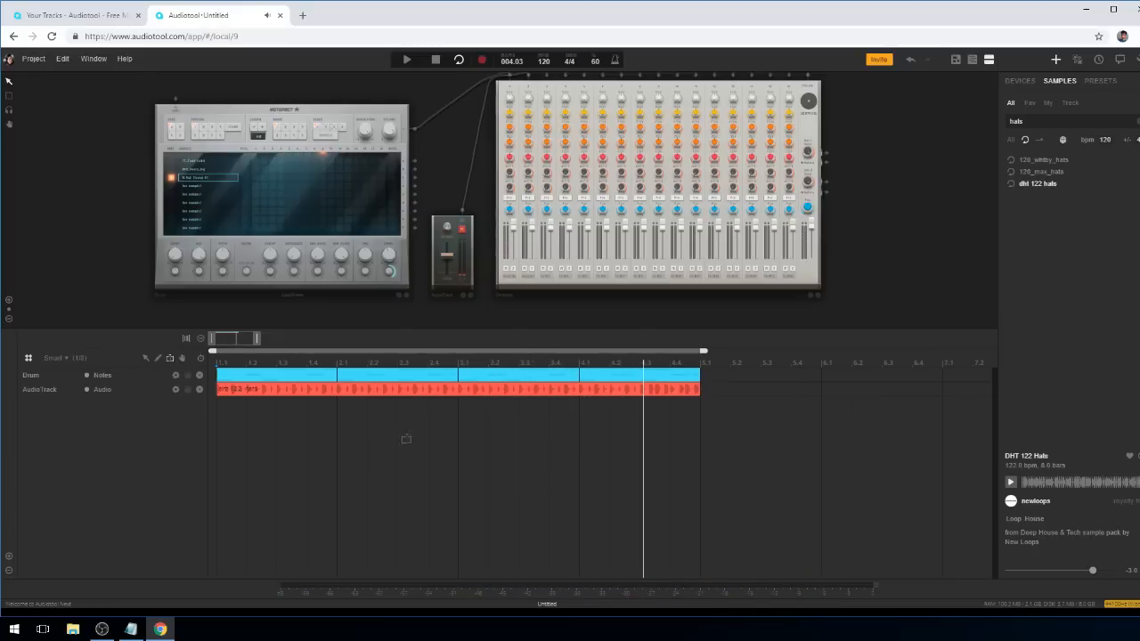
drag(257, 339, 262, 338)
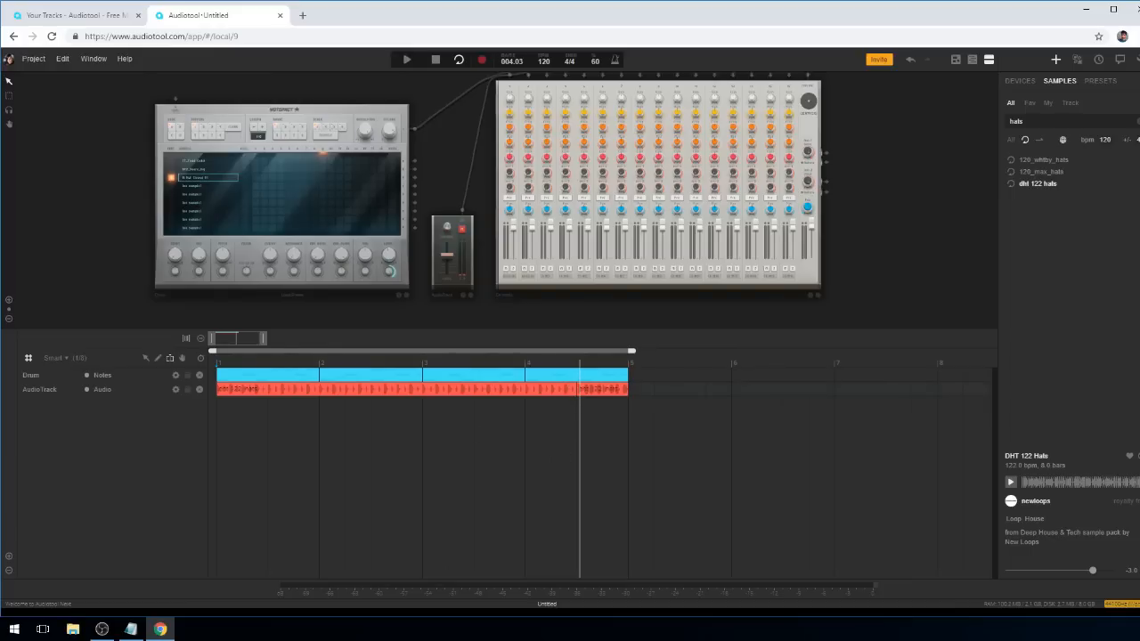
click(146, 357)
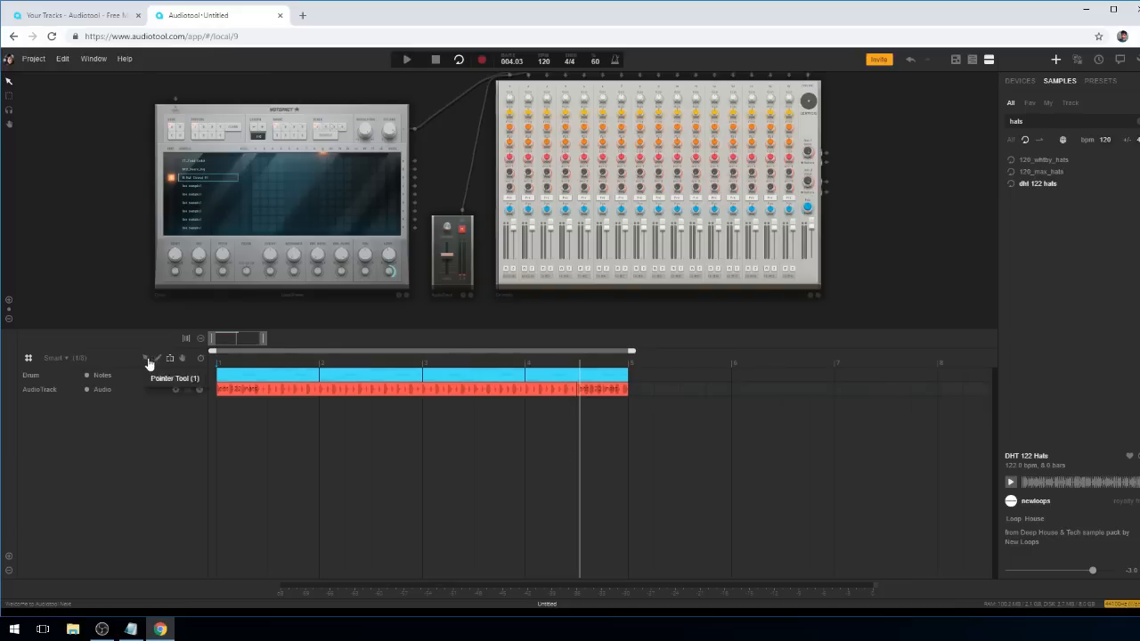
right_click(595, 390)
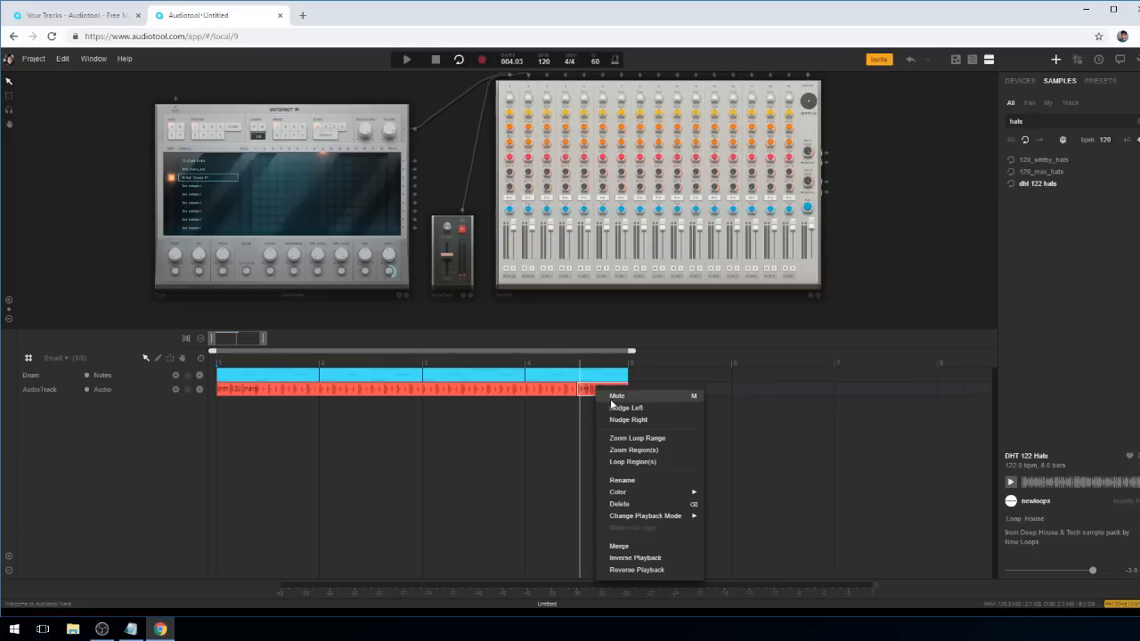
click(625, 569)
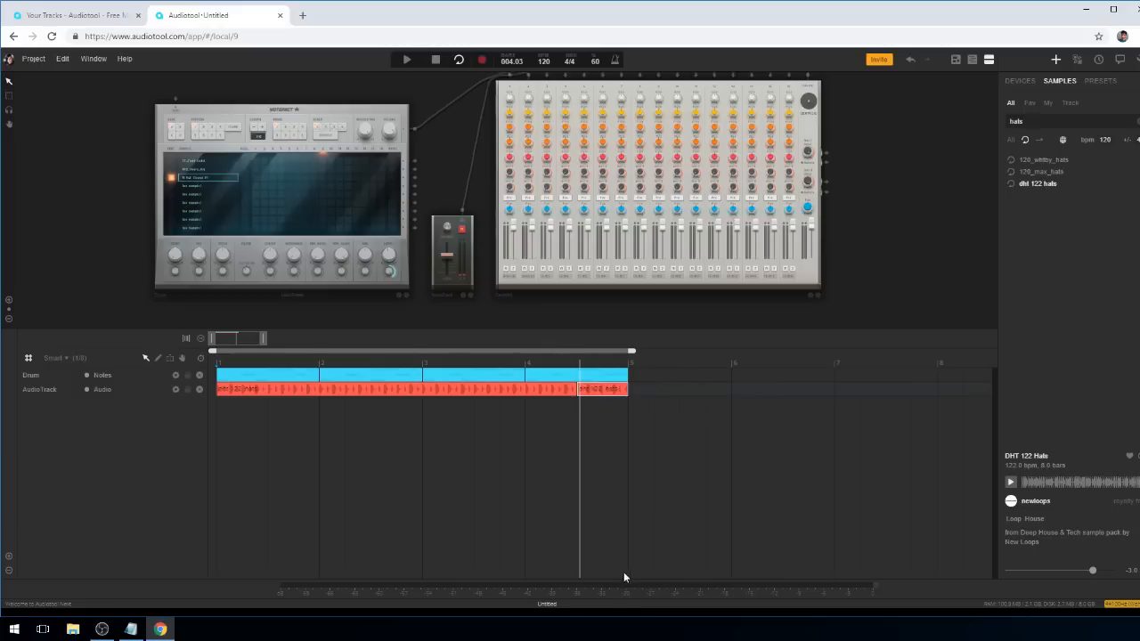
Play the arrangement from within bar 3 to hear the reversed end of the hats.
click(460, 364)
key(space)
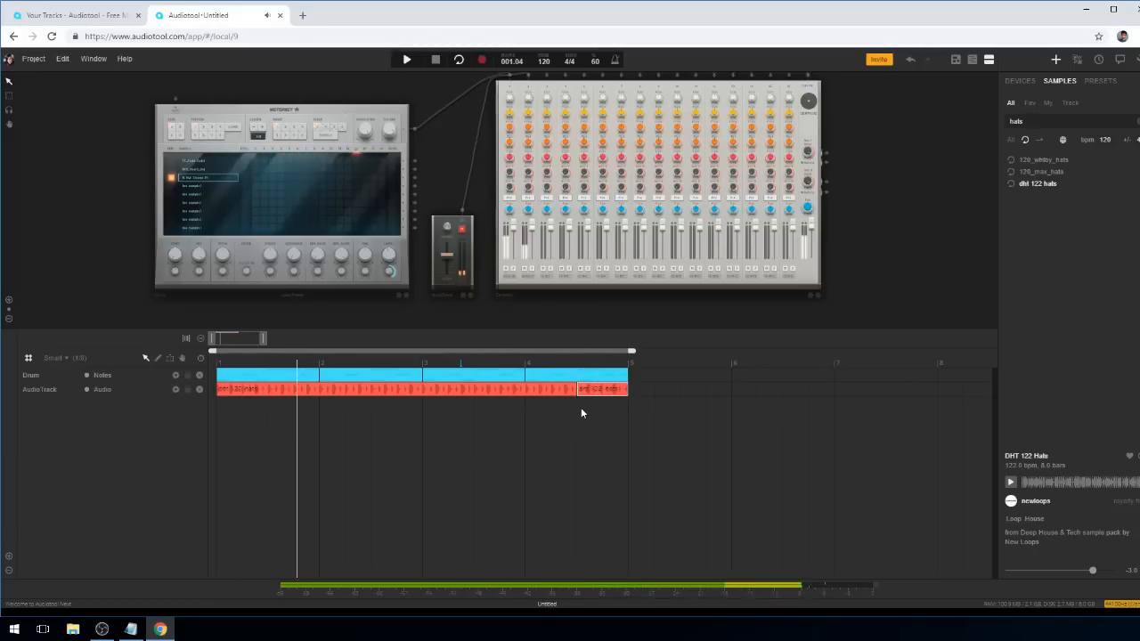
key(space)
Rename the AudioTrack track as Hat.
drag(261, 337, 300, 338)
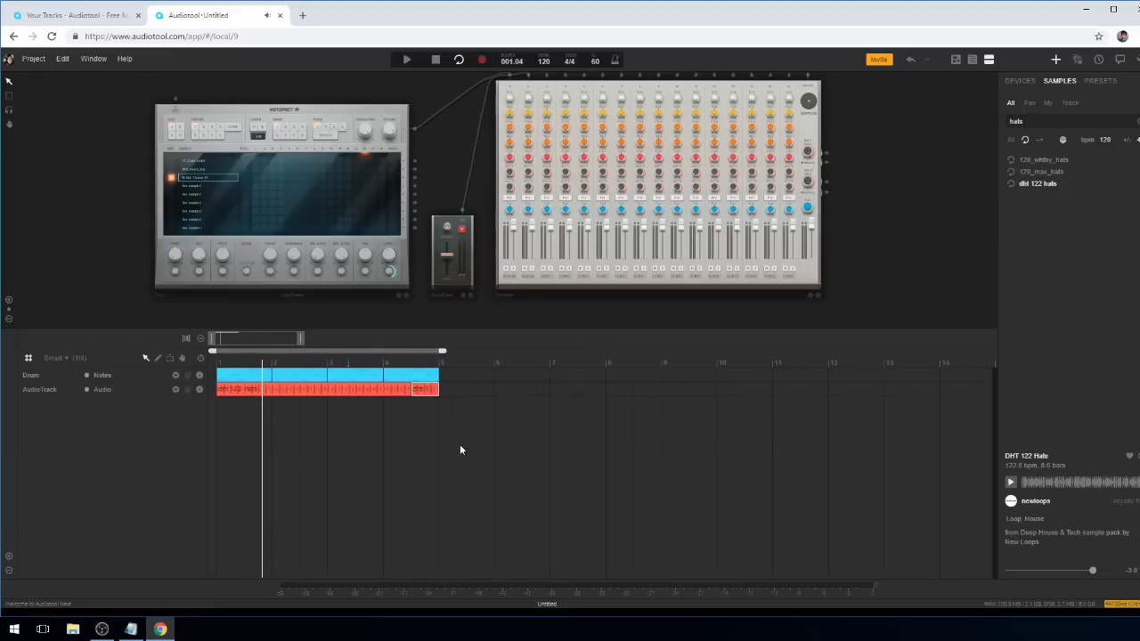
click(35, 391)
double_click(34, 390)
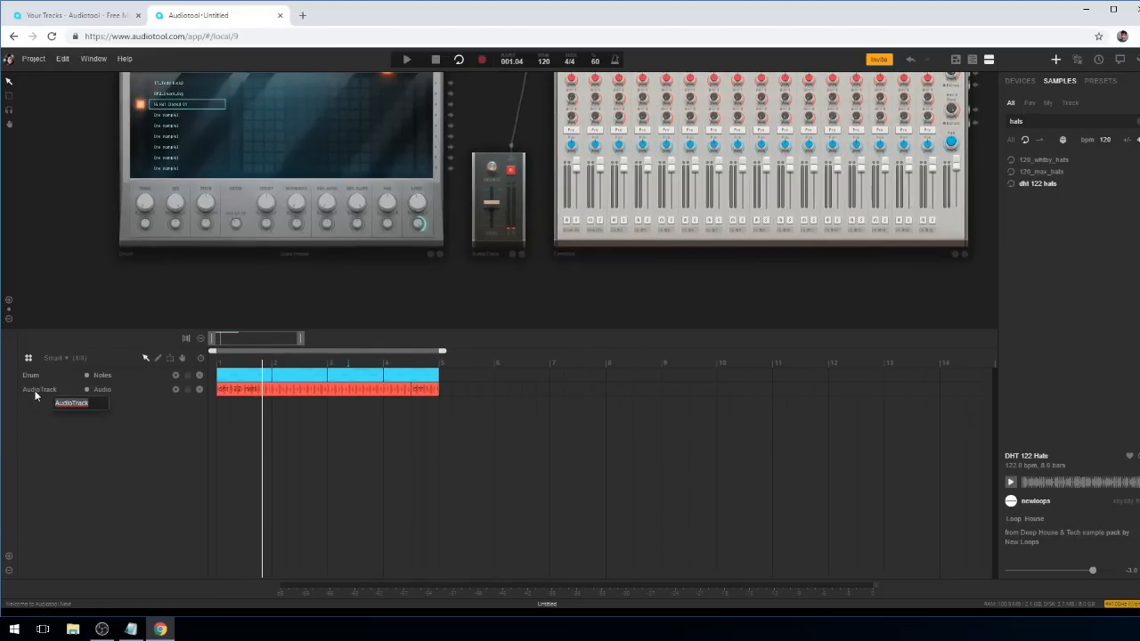
text(Hat)
key(Return)
Select both hats regions and change their color to yellow-orange.
drag(495, 442, 198, 383)
right_click(244, 392)
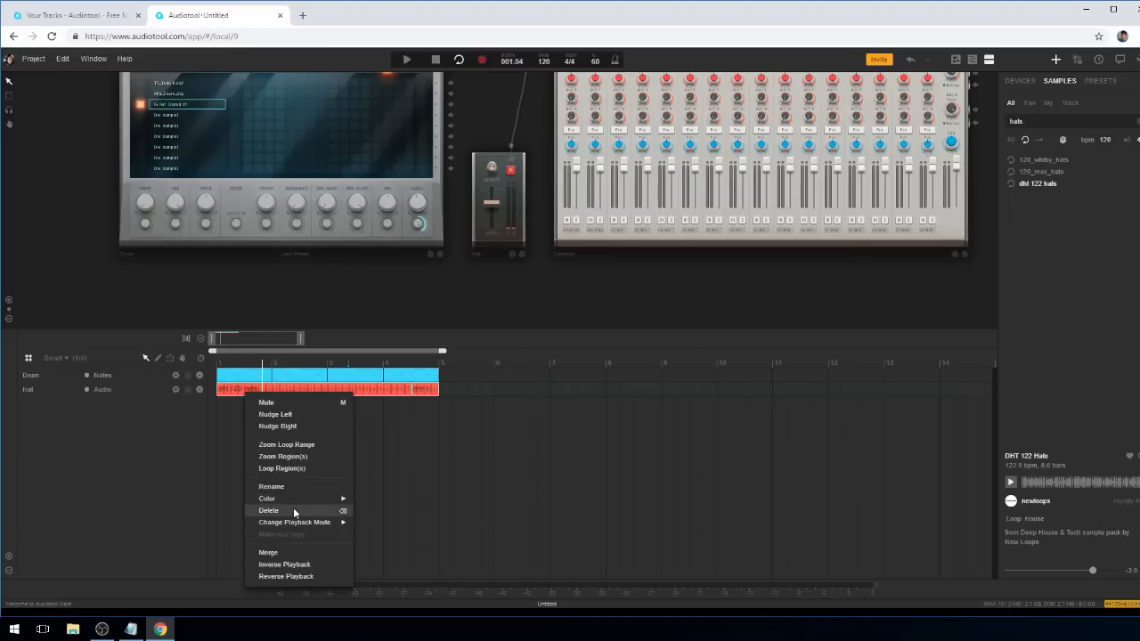
mouse_move(294, 498)
click(397, 526)
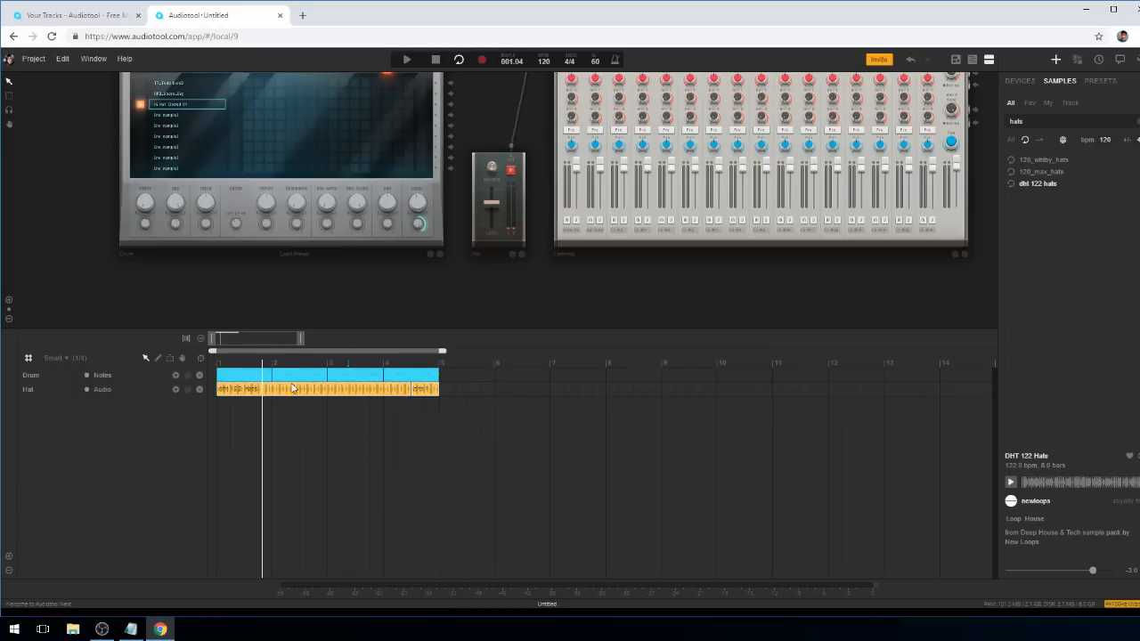
Play the arrangement with the finished hats, then stop and return the playhead to bar 1.
drag(301, 339, 312, 348)
key(space)
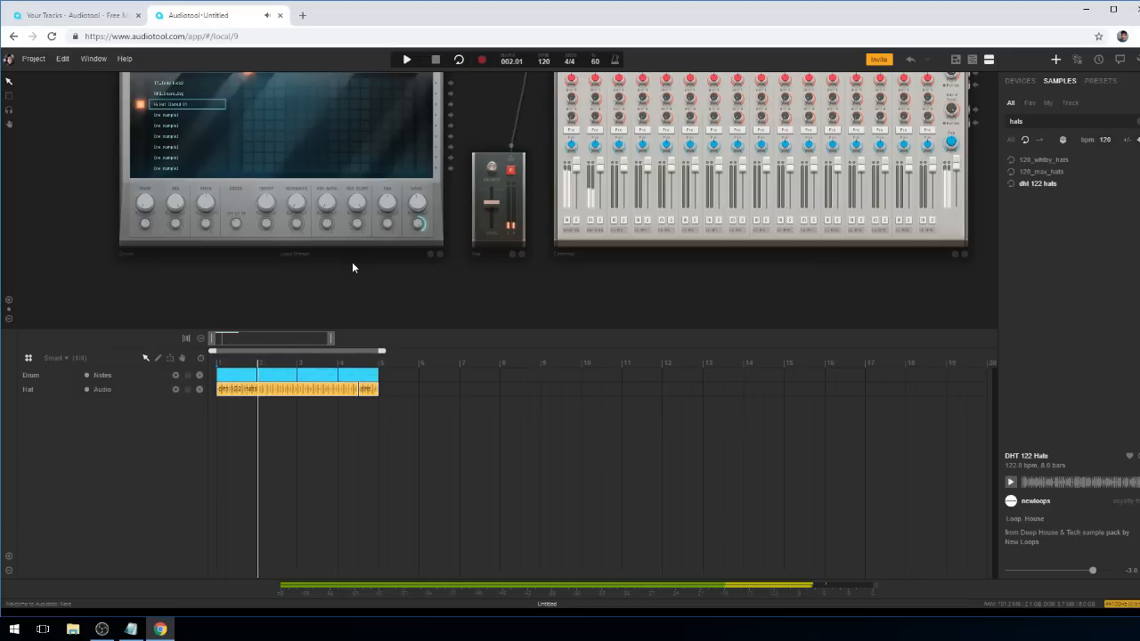
scroll(349, 266, down, 2)
scroll(341, 284, down, 1)
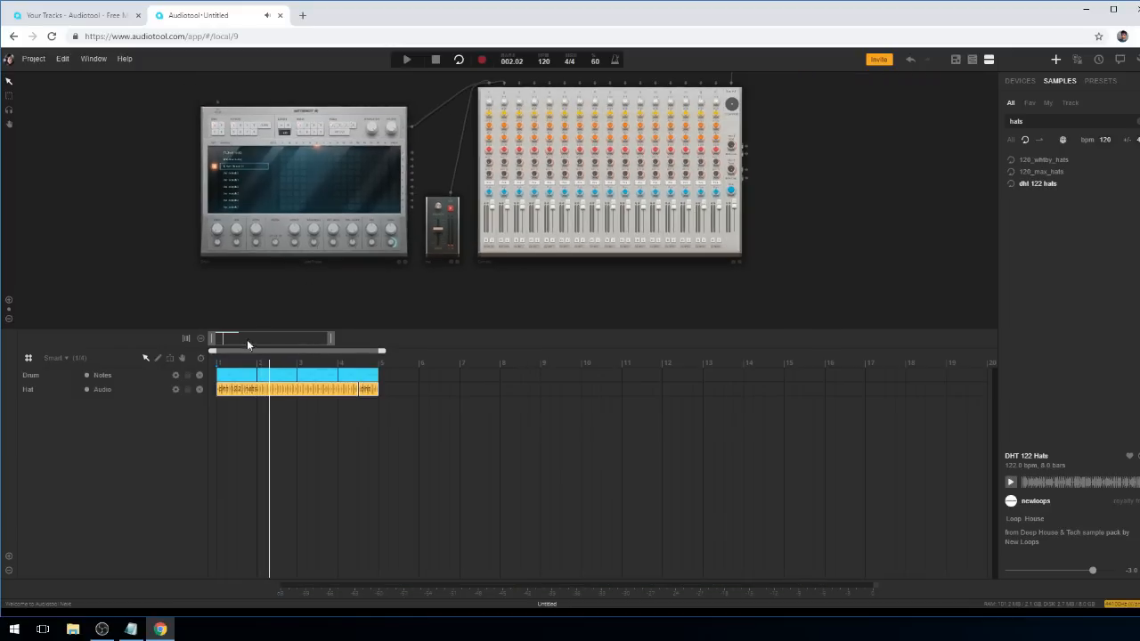
key(space)
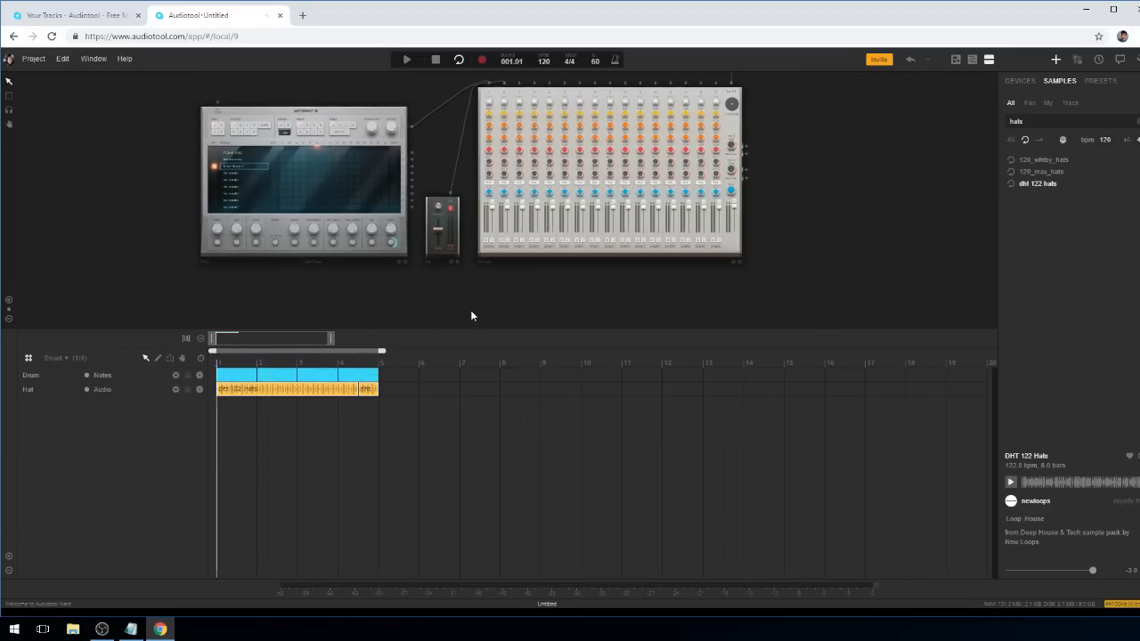
Add a Pulverisateur synthesiser to the desktop above the drum machine.
scroll(471, 315, down, 3)
scroll(459, 315, down, 2)
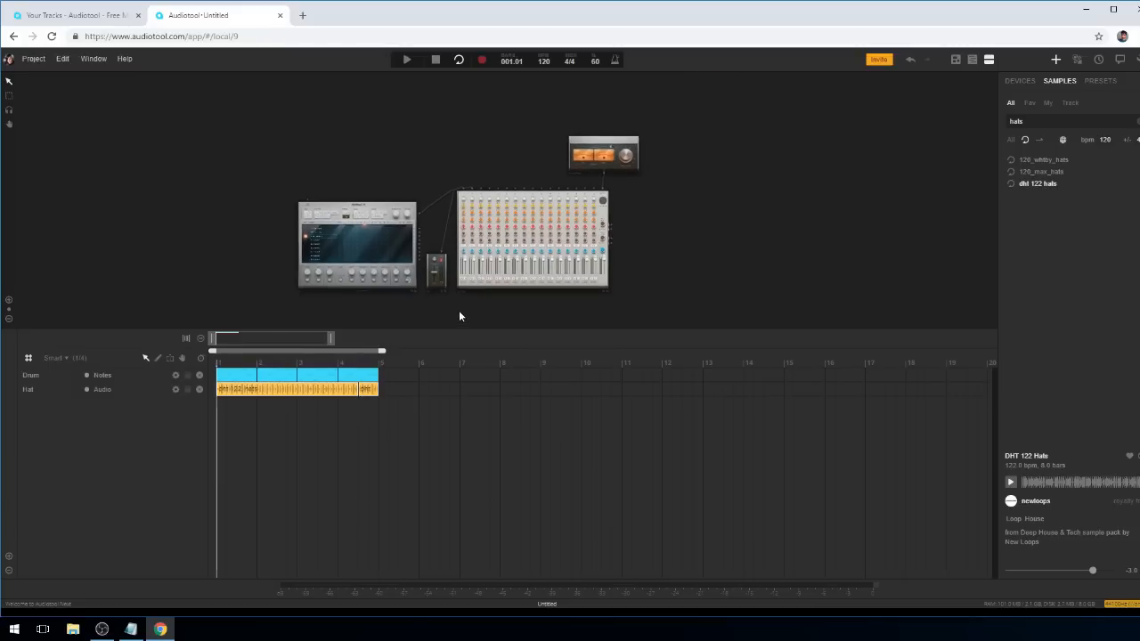
click(1019, 81)
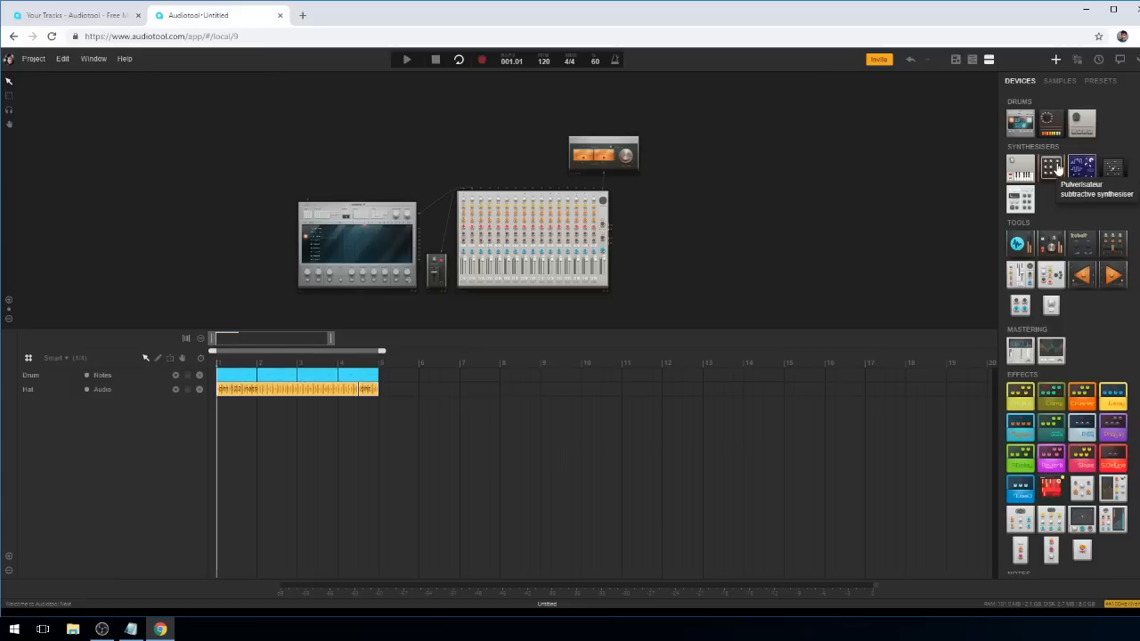
drag(1051, 169, 411, 156)
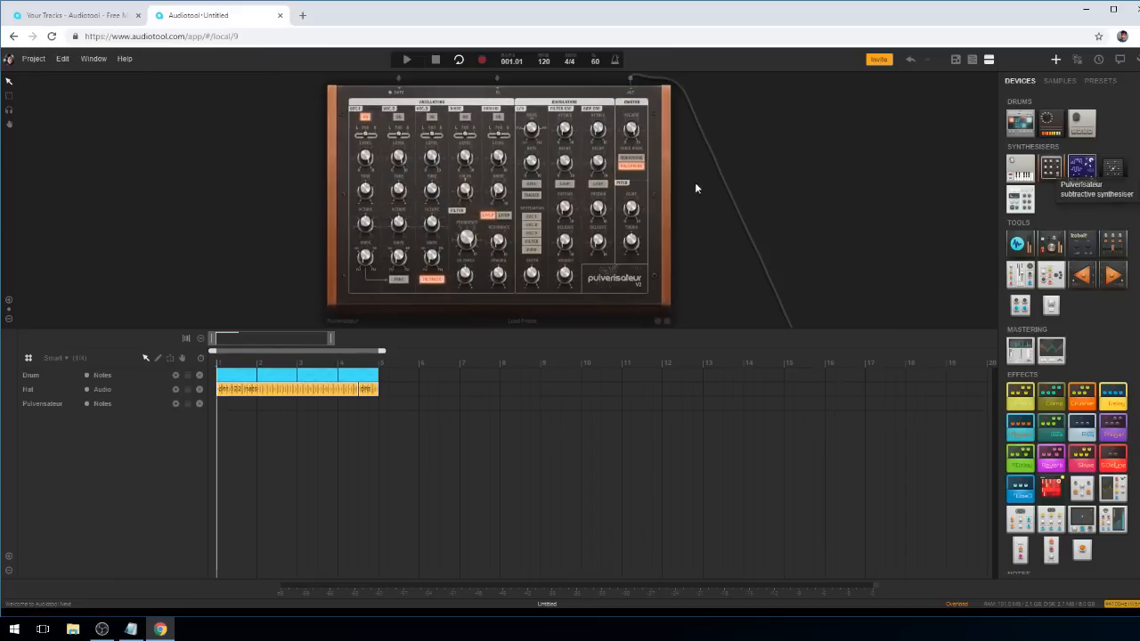
scroll(689, 158, down, 1)
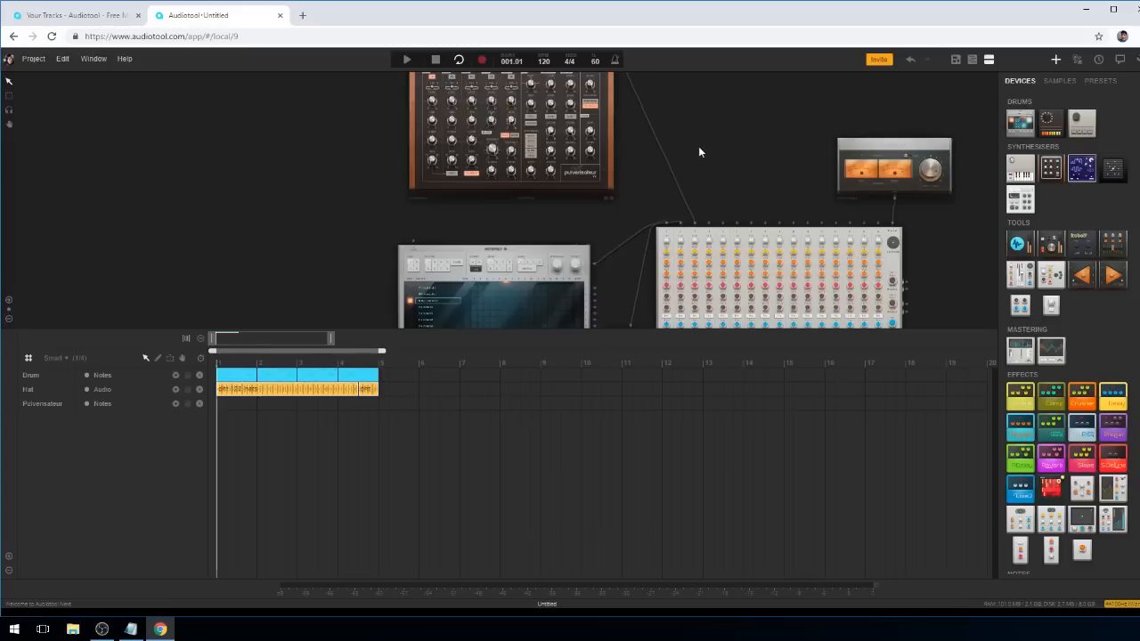
Show the Pulverisateur's software keyboard, move it beside the synthesiser, and play test notes in octave 4.
drag(698, 146, 732, 238)
scroll(635, 237, up, 2)
scroll(635, 236, up, 1)
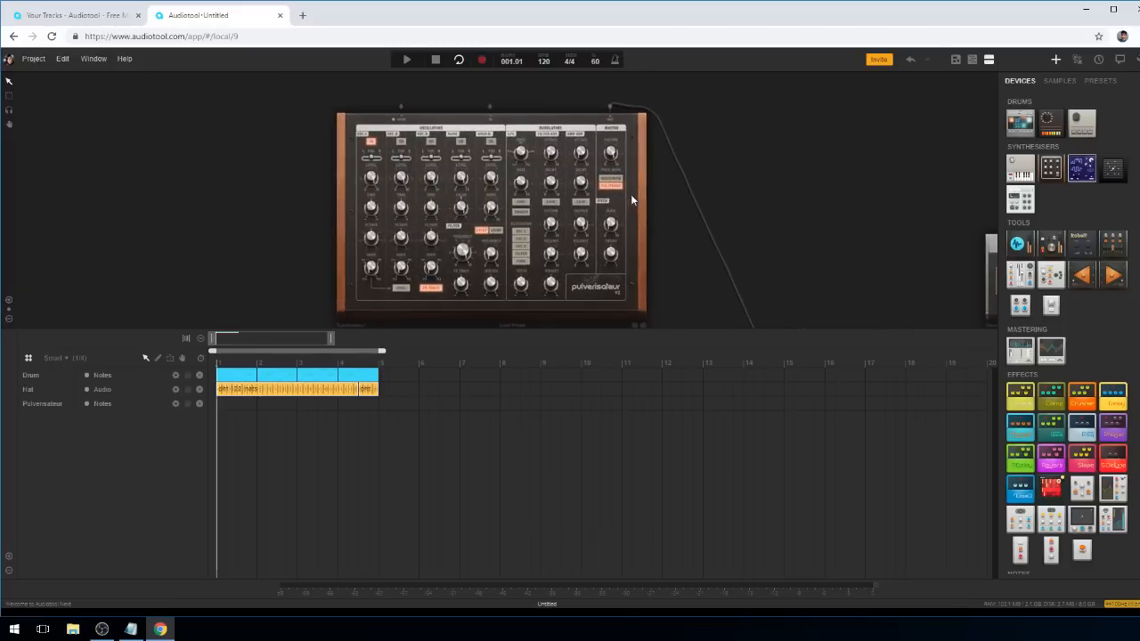
right_click(639, 189)
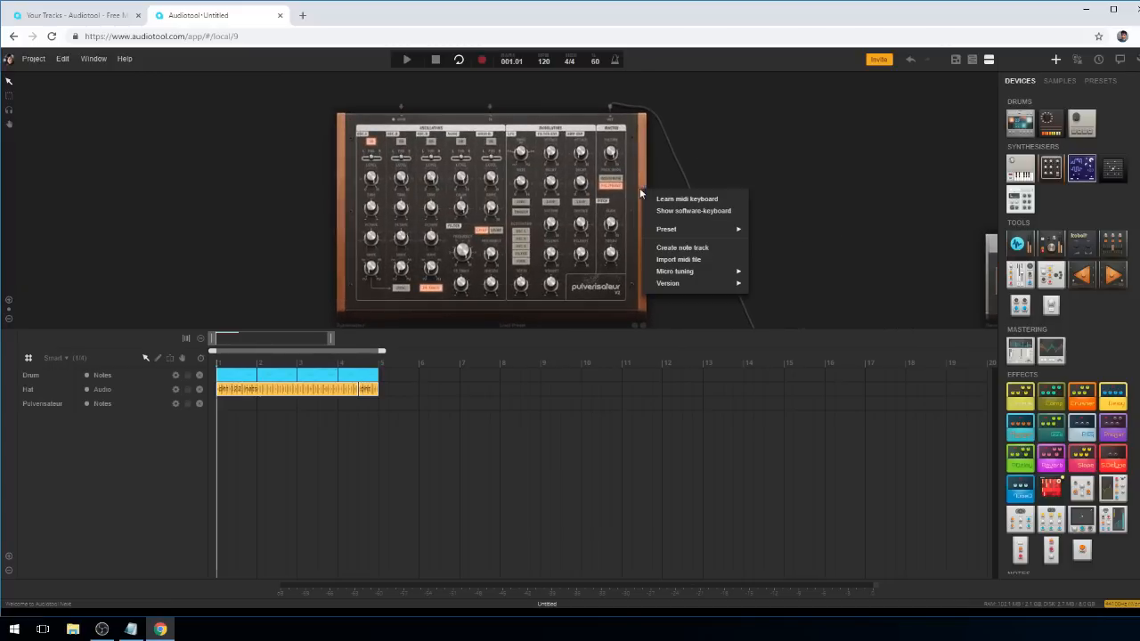
click(691, 211)
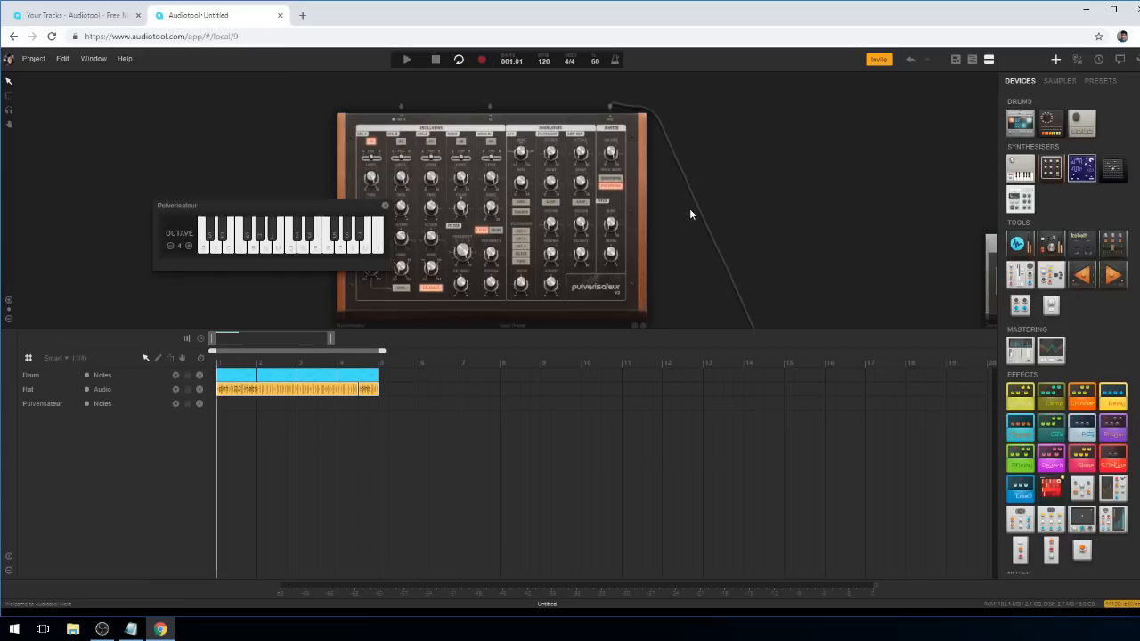
mouse_move(294, 245)
mouse_down()
mouse_move(342, 247)
mouse_move(265, 249)
mouse_up()
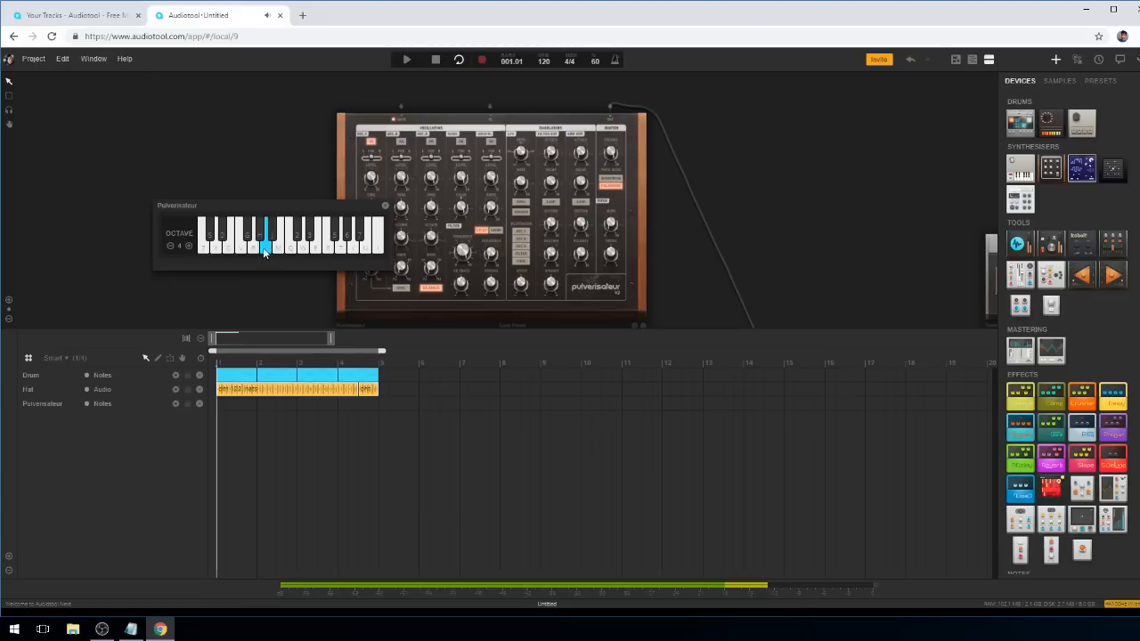
click(283, 248)
drag(294, 208, 217, 142)
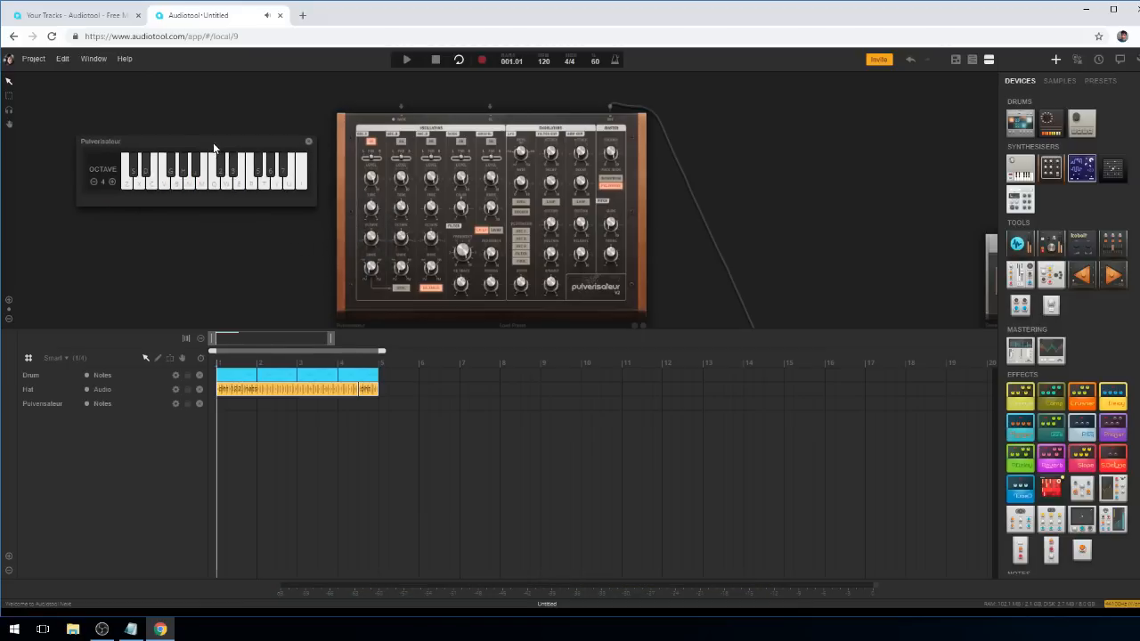
mouse_move(178, 186)
mouse_down()
mouse_move(249, 183)
mouse_move(230, 178)
mouse_up()
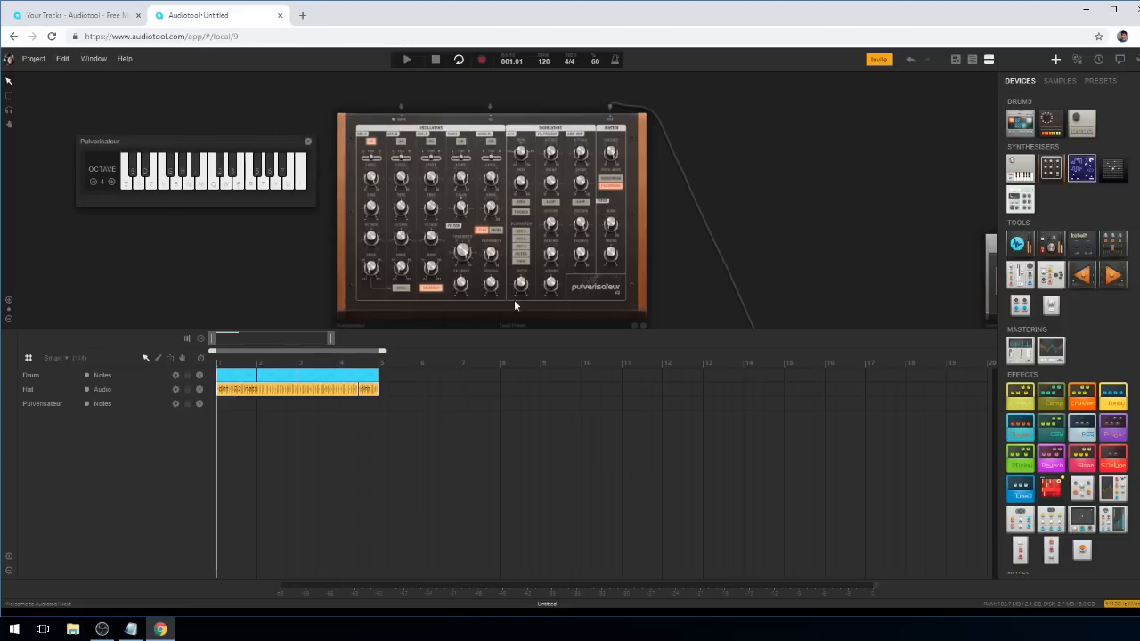
Search the Pulverisateur presets for "inf_" and apply the preset inf_pl.vibropluck to the synthesiser.
drag(761, 168, 770, 166)
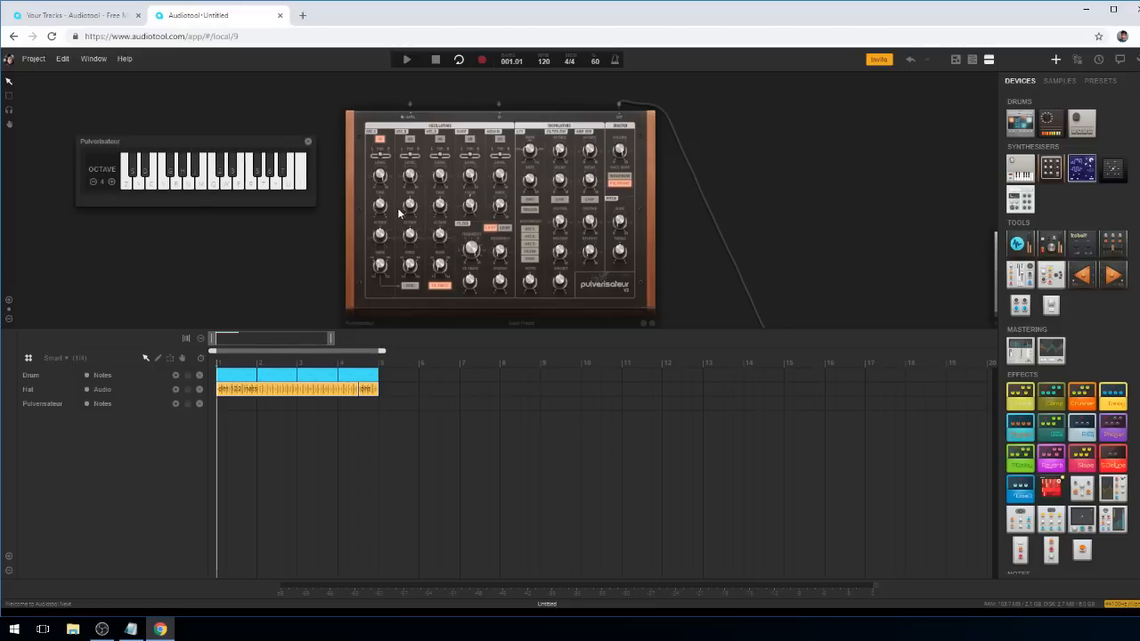
right_click(648, 188)
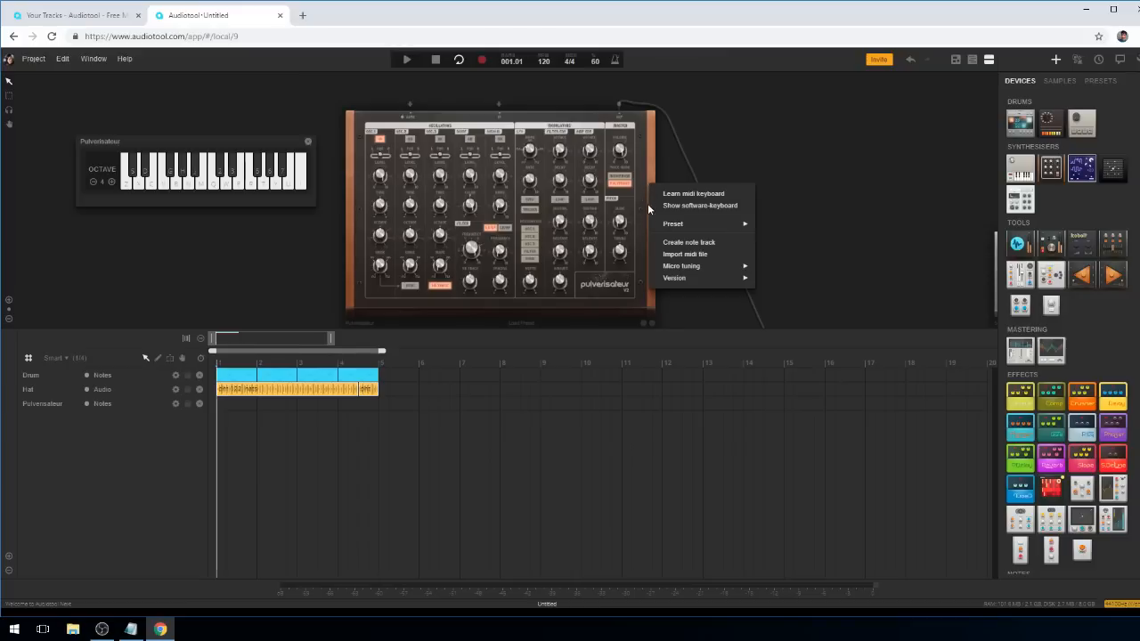
mouse_move(664, 223)
click(773, 224)
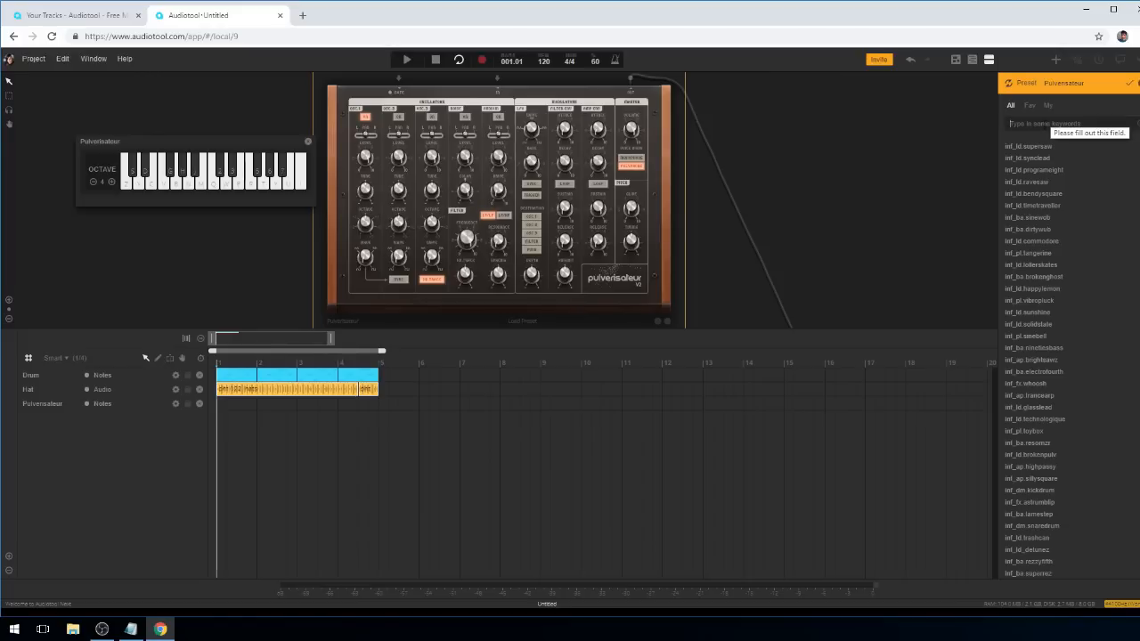
text(inf_)
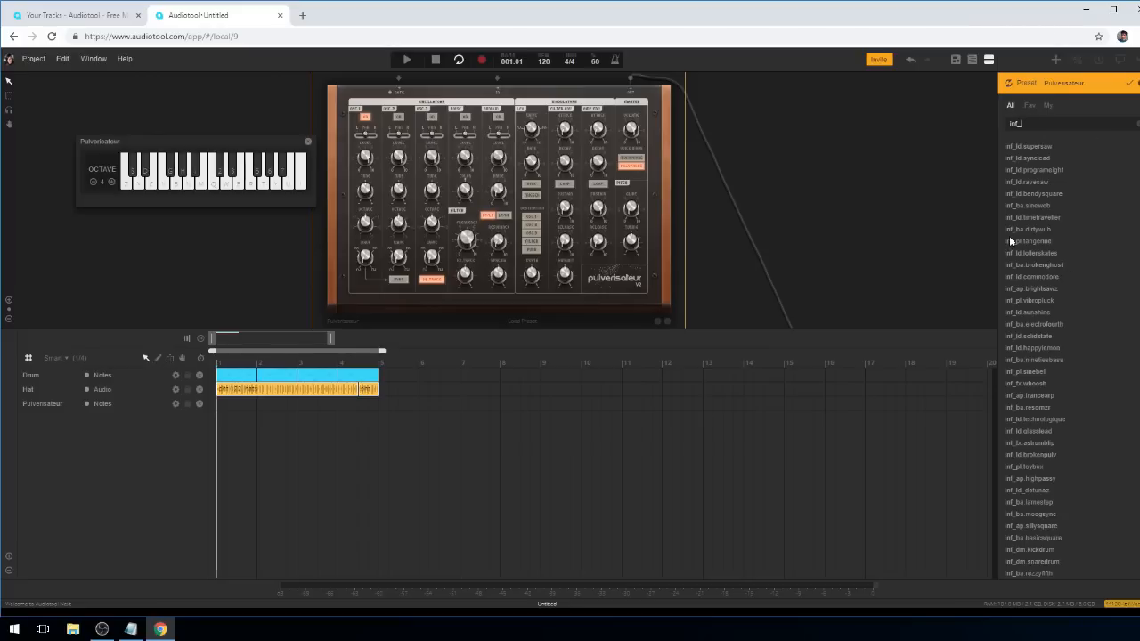
click(1036, 300)
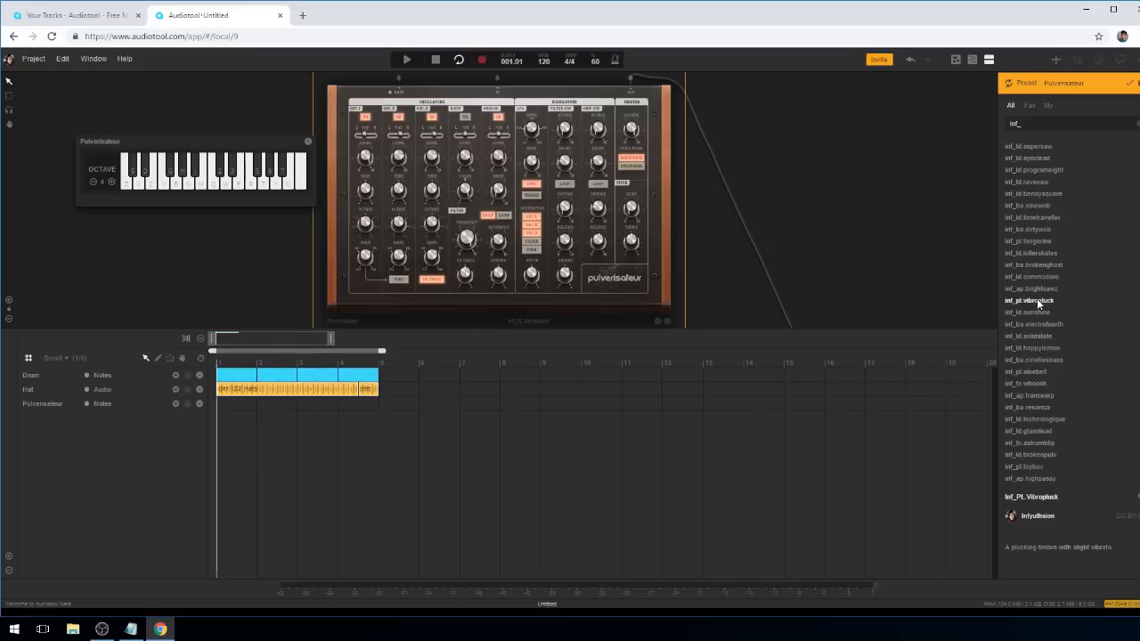
click(1128, 83)
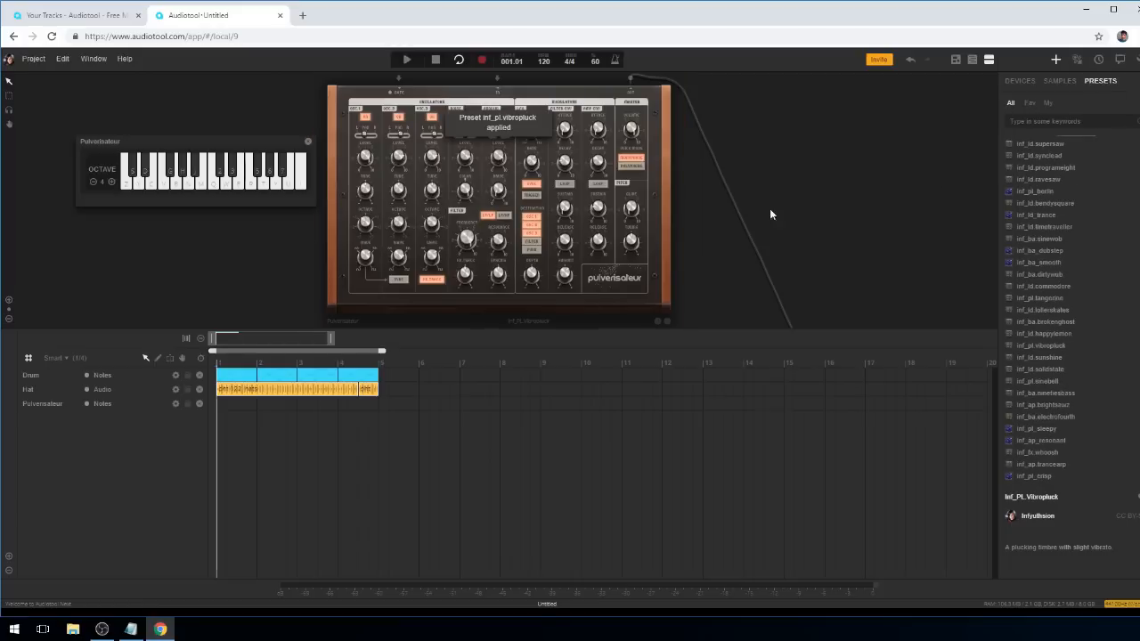
Play several test notes in octave 4 on the software keyboard to hear the vibropluck preset.
click(241, 160)
click(264, 178)
click(187, 183)
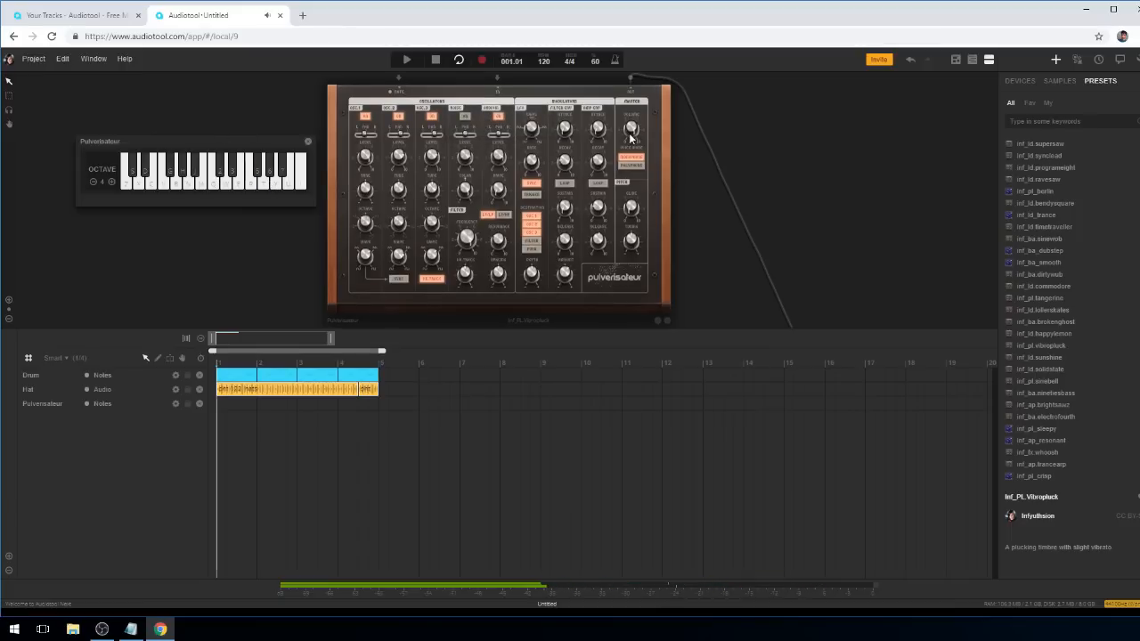
click(265, 185)
click(223, 178)
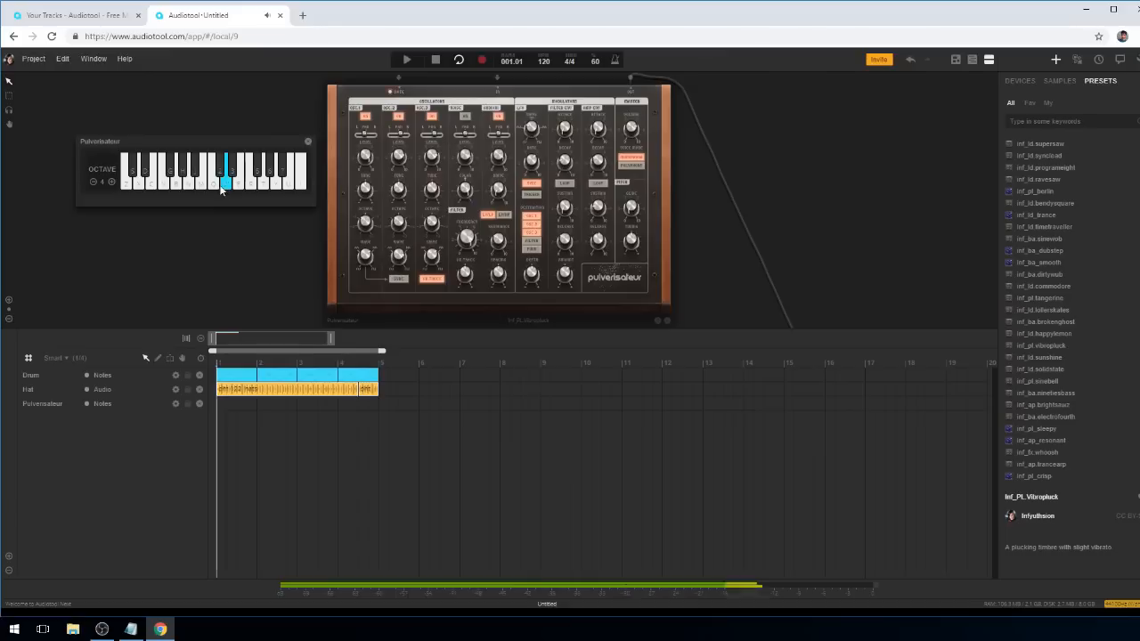
click(265, 183)
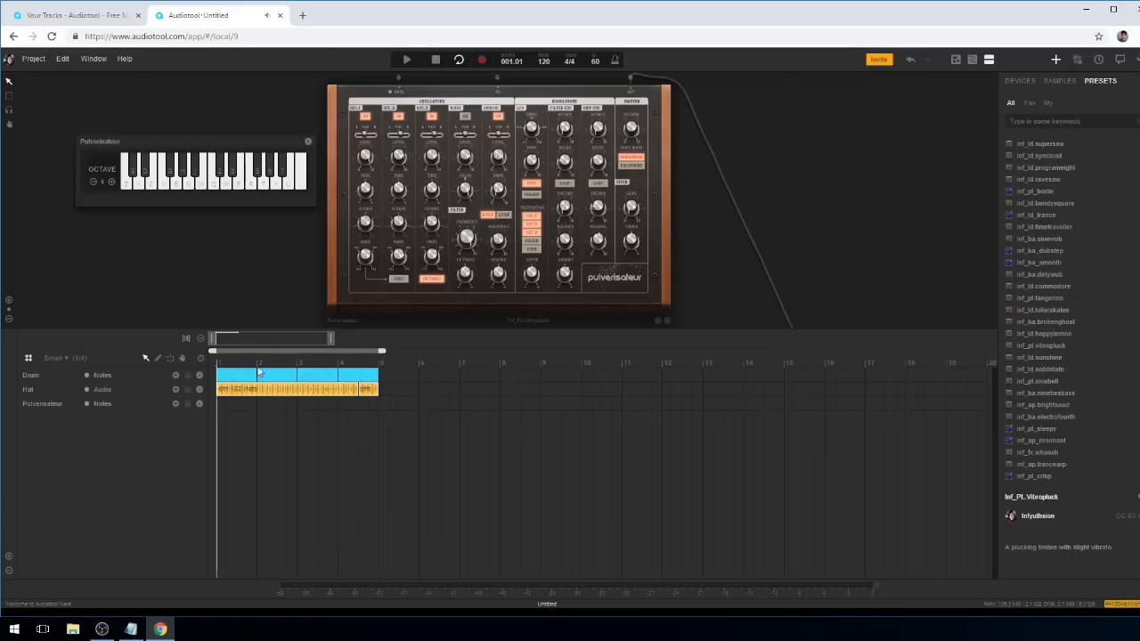
Create a note region at bar 1 on the Pulverisateur track and extend both the region and its loop to four bars.
double_click(218, 402)
double_click(230, 408)
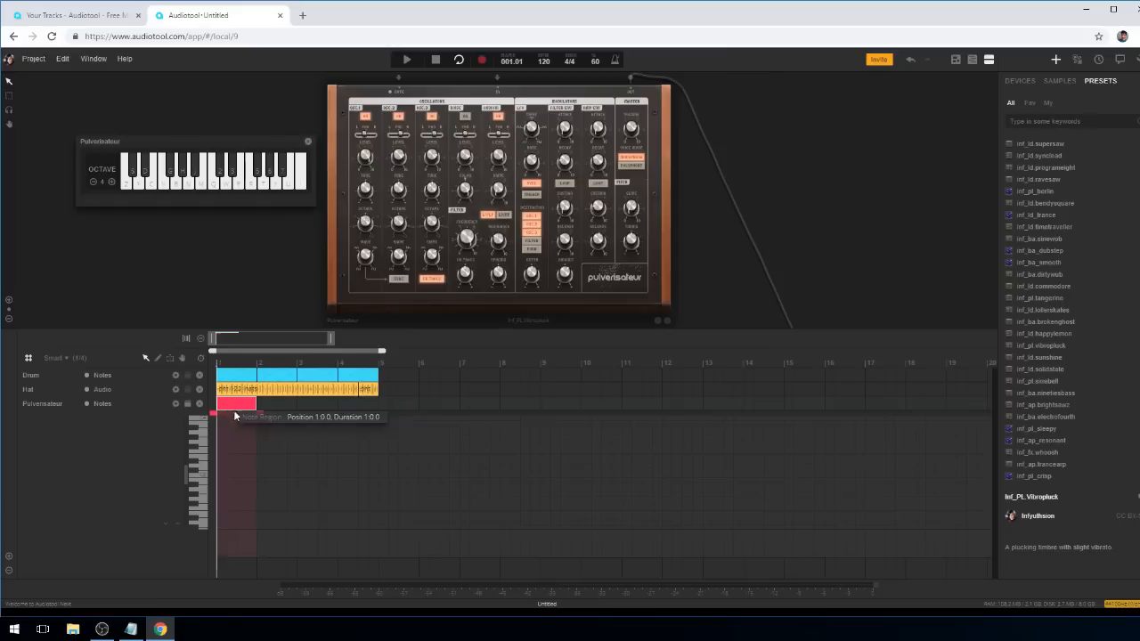
click(197, 448)
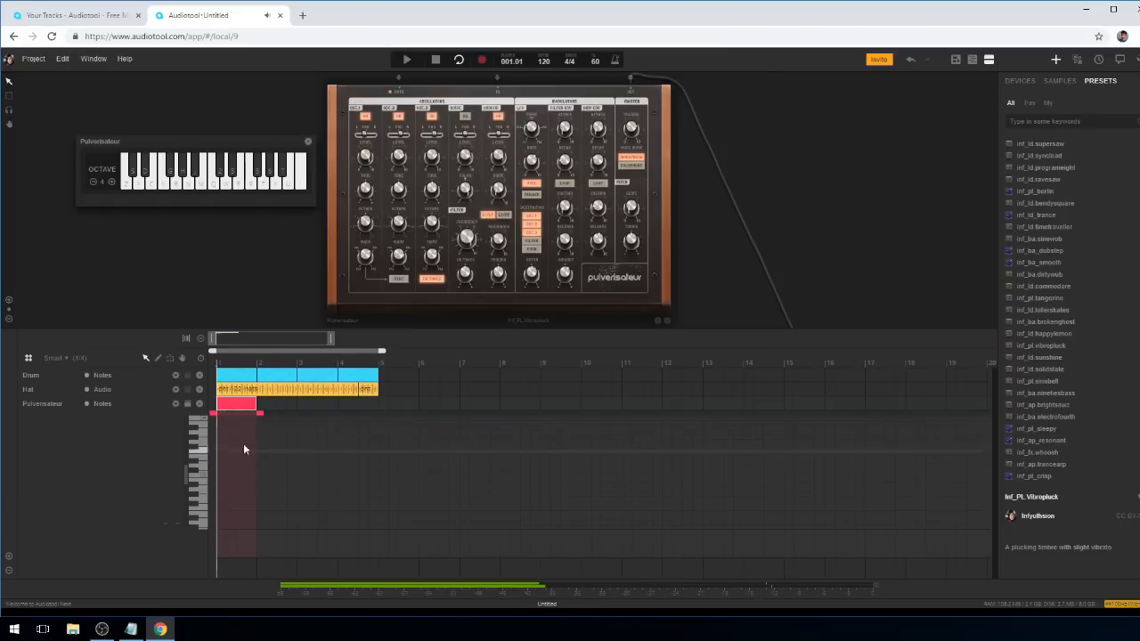
drag(332, 339, 248, 343)
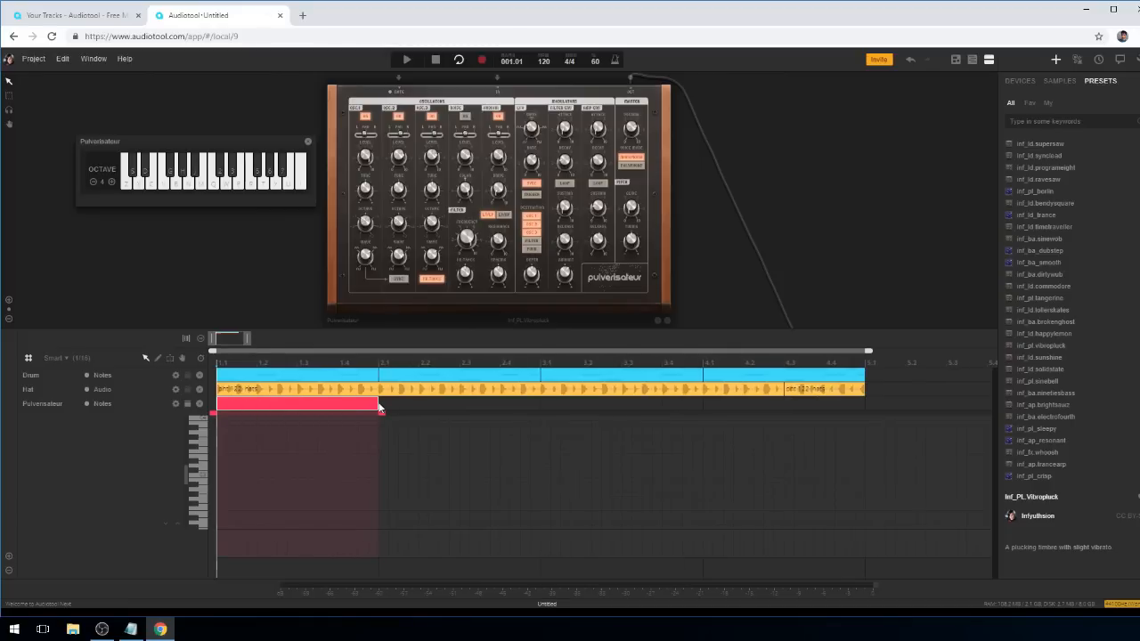
drag(379, 407, 863, 407)
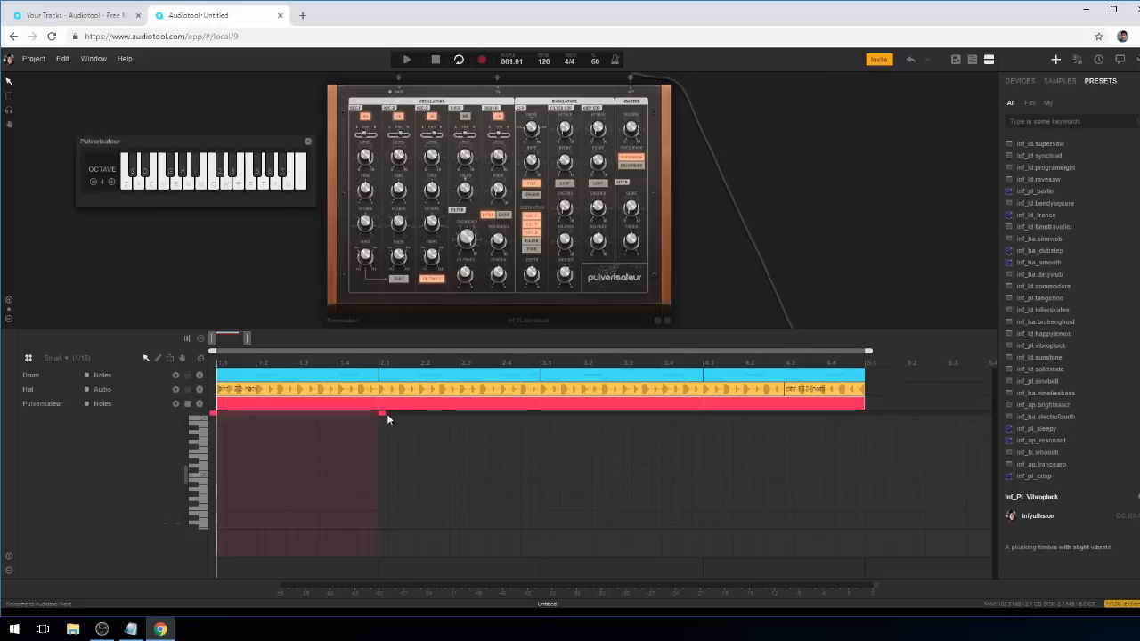
drag(381, 411, 864, 414)
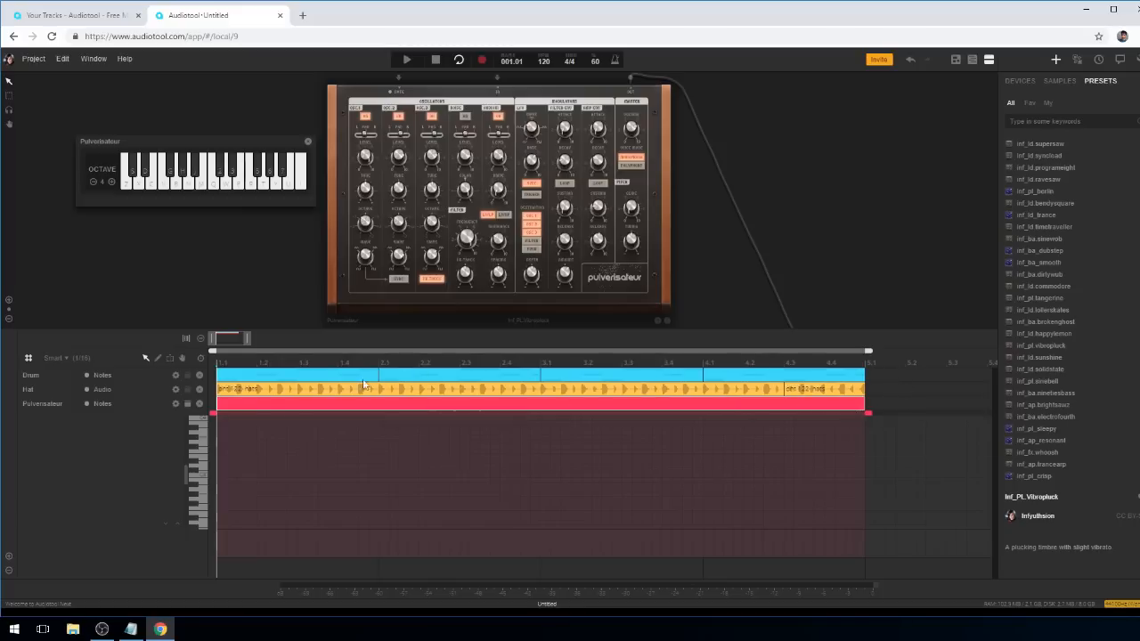
Enter one short note at the start of each of the region's four bars, with G2 in bar 2, playing them back to check.
click(208, 443)
click(217, 440)
key(space)
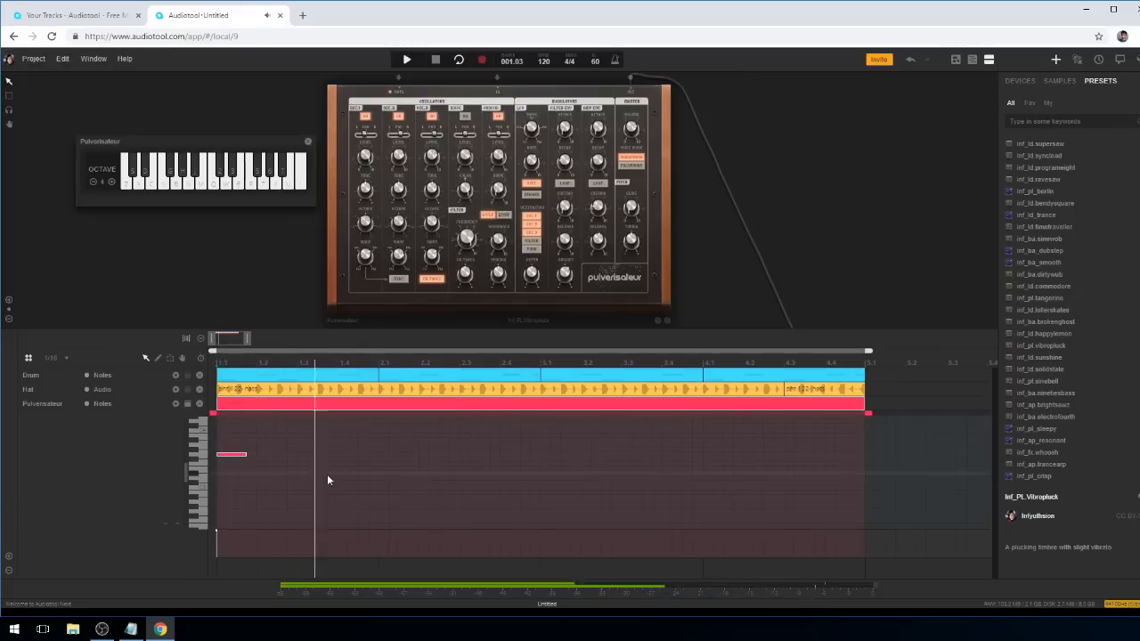
key(space)
scroll(389, 498, down, 3)
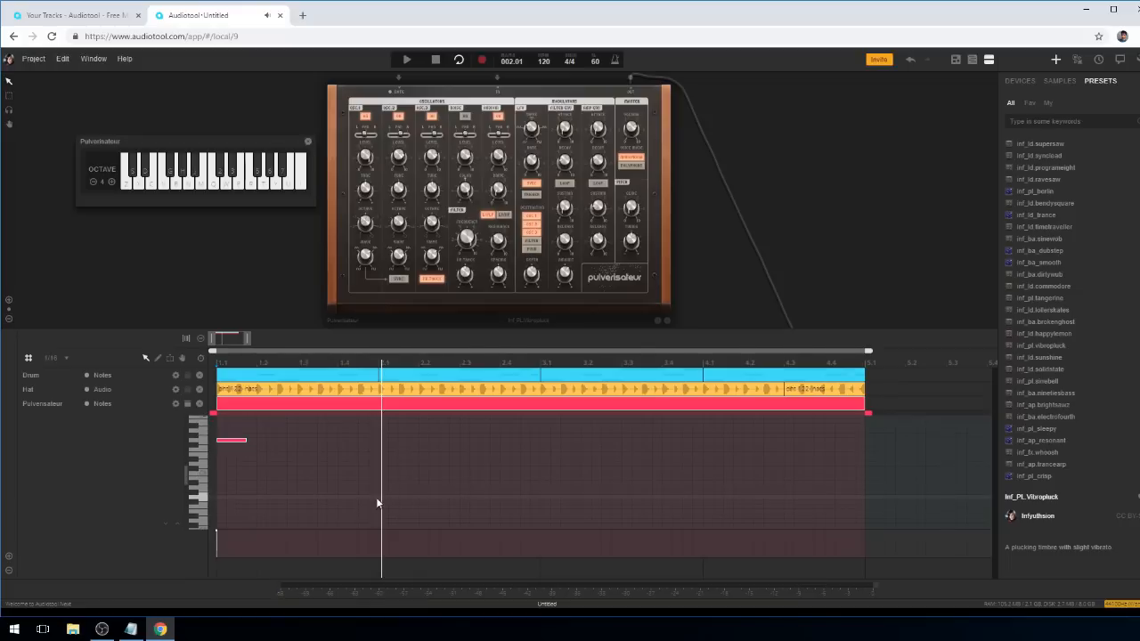
scroll(374, 501, up, 1)
click(381, 499)
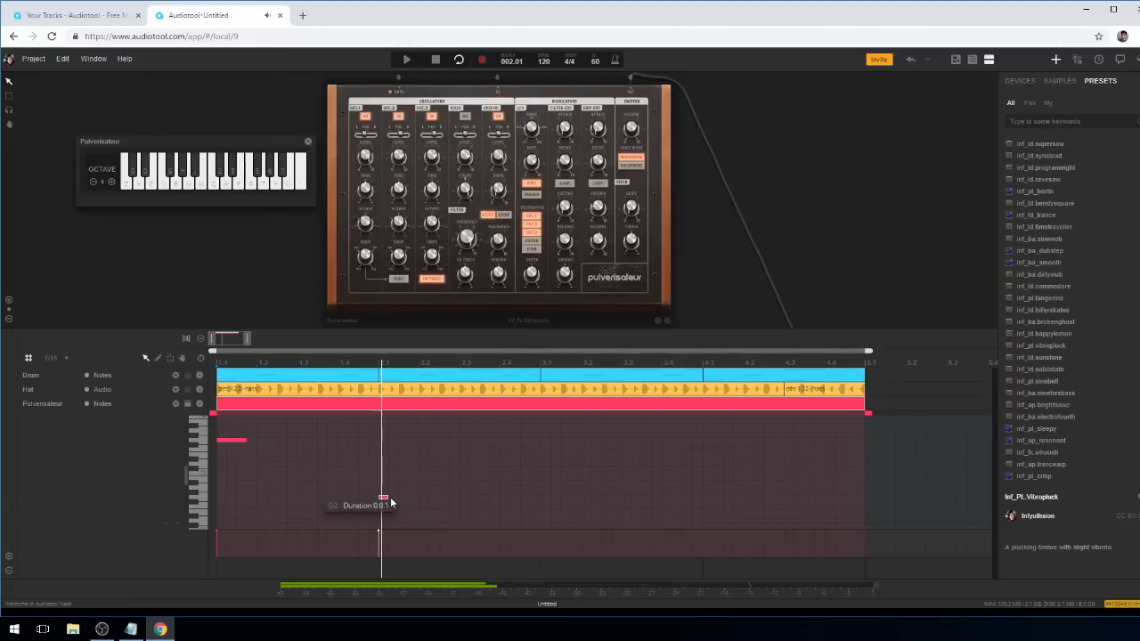
drag(386, 499, 717, 452)
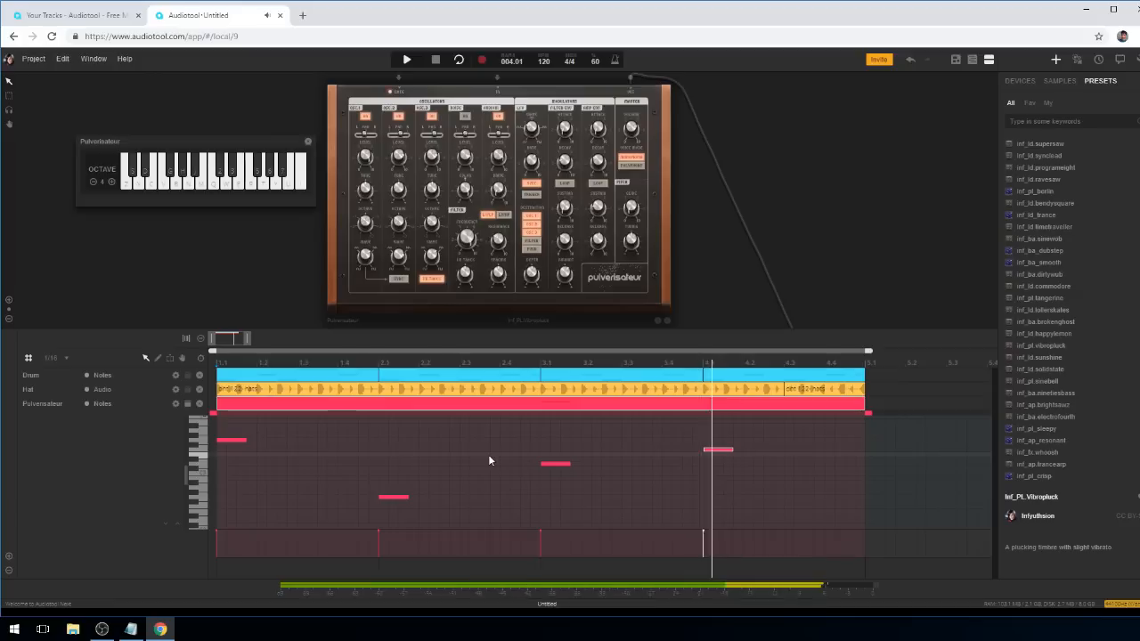
Close the region's note editor, set the region's color to Zeitgeist and rename the Pulverisateur track as PLink.
double_click(349, 400)
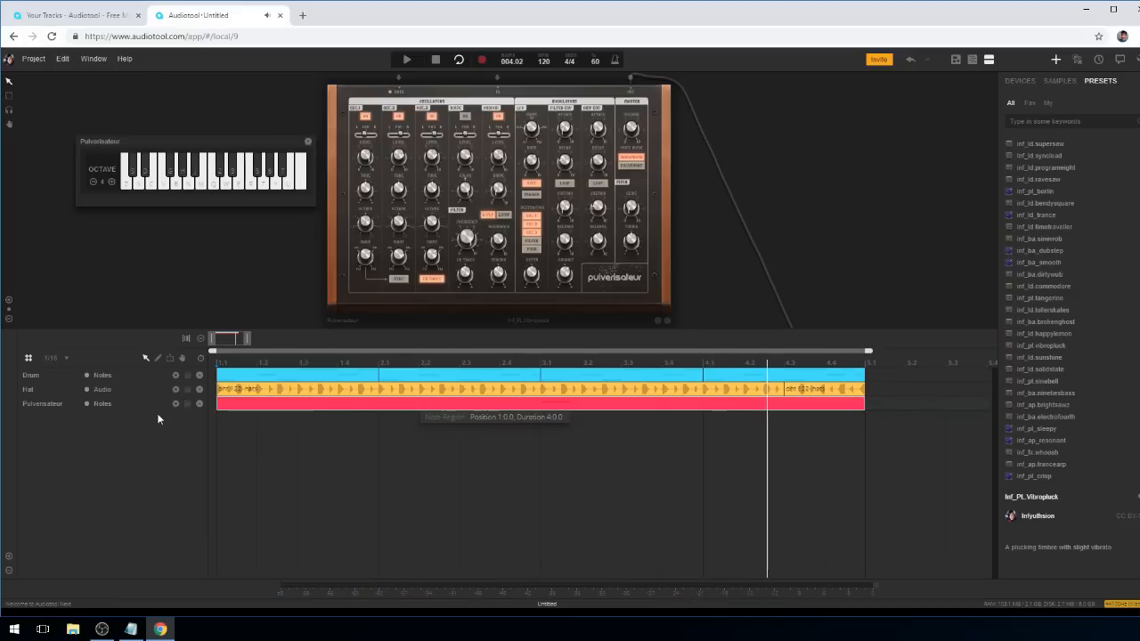
right_click(305, 402)
mouse_move(353, 507)
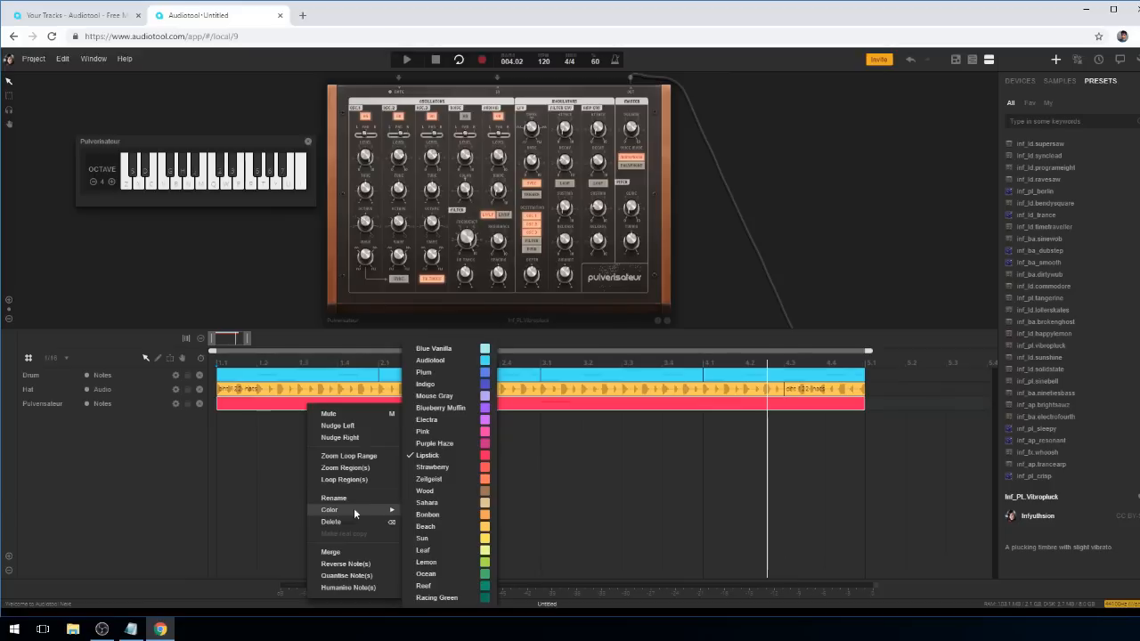
click(455, 477)
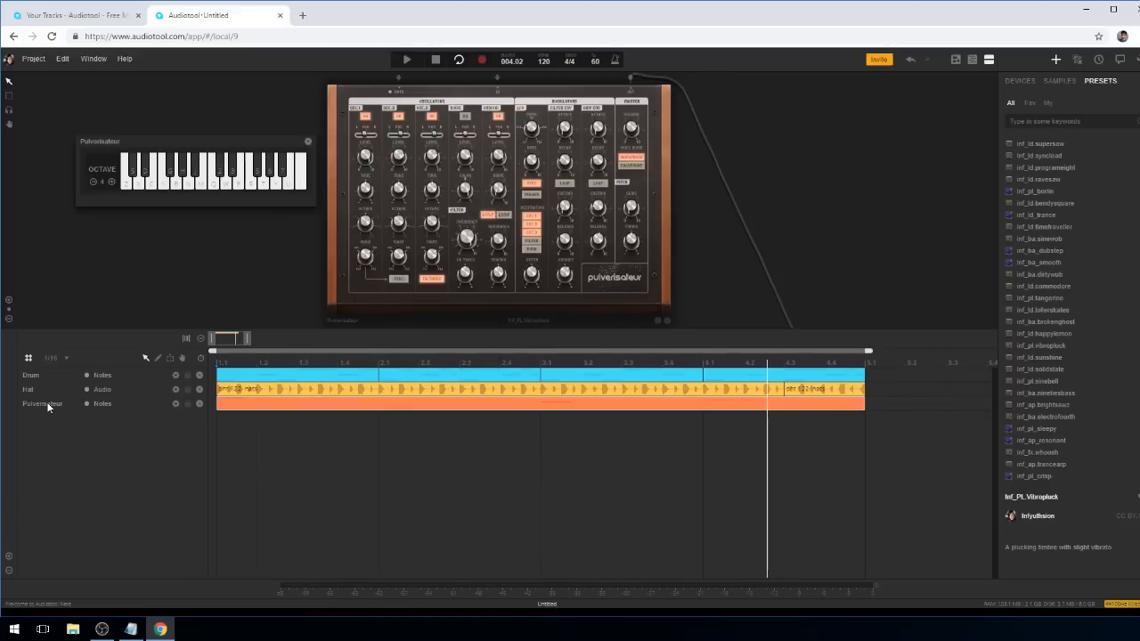
text(Pluck)
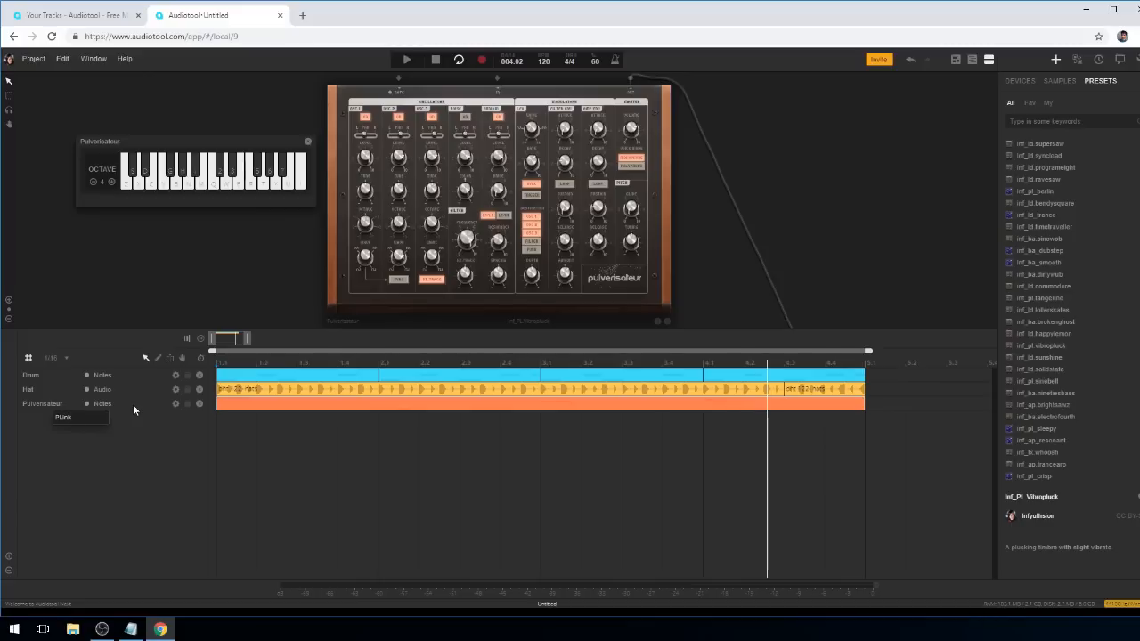
key(Return)
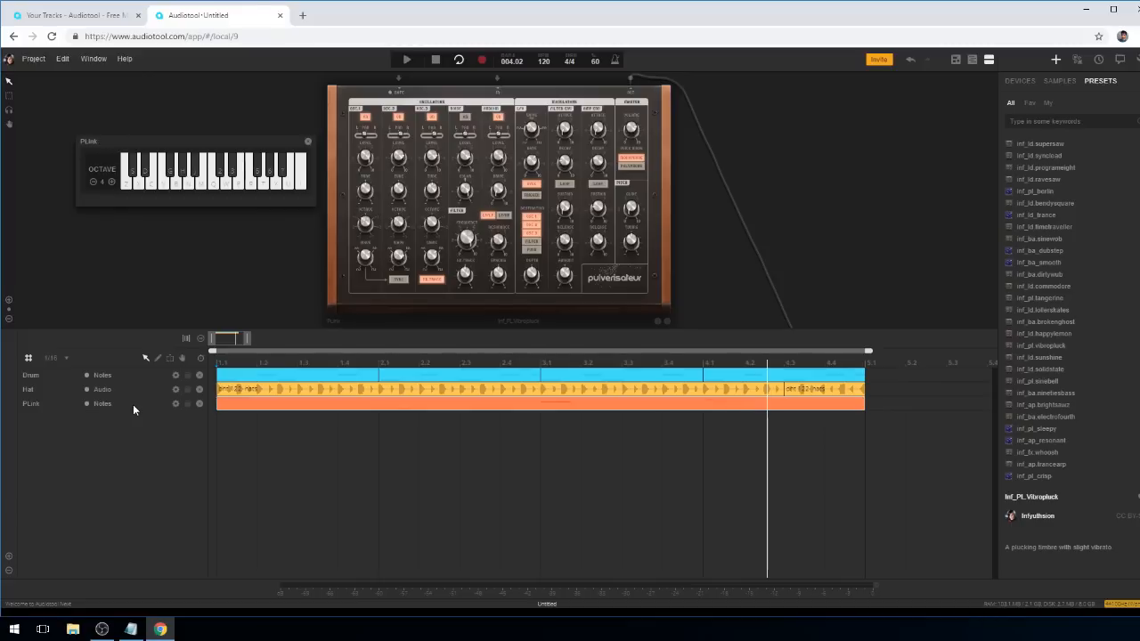
Play the arrangement with the PLink part, close the software keyboard and stop playback.
key(space)
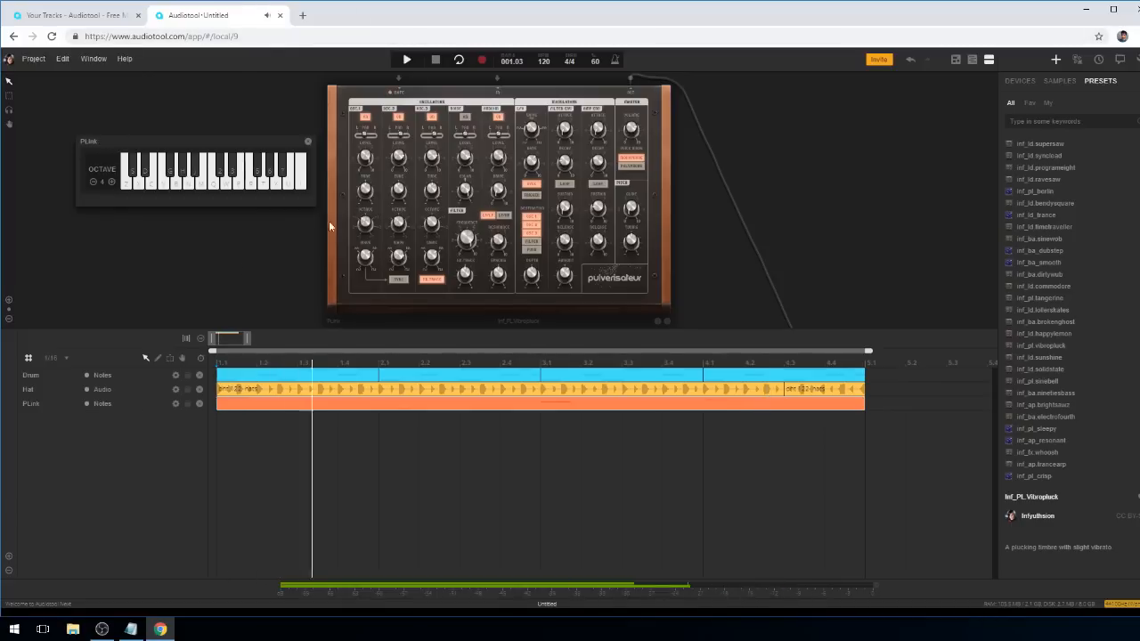
drag(250, 338, 348, 339)
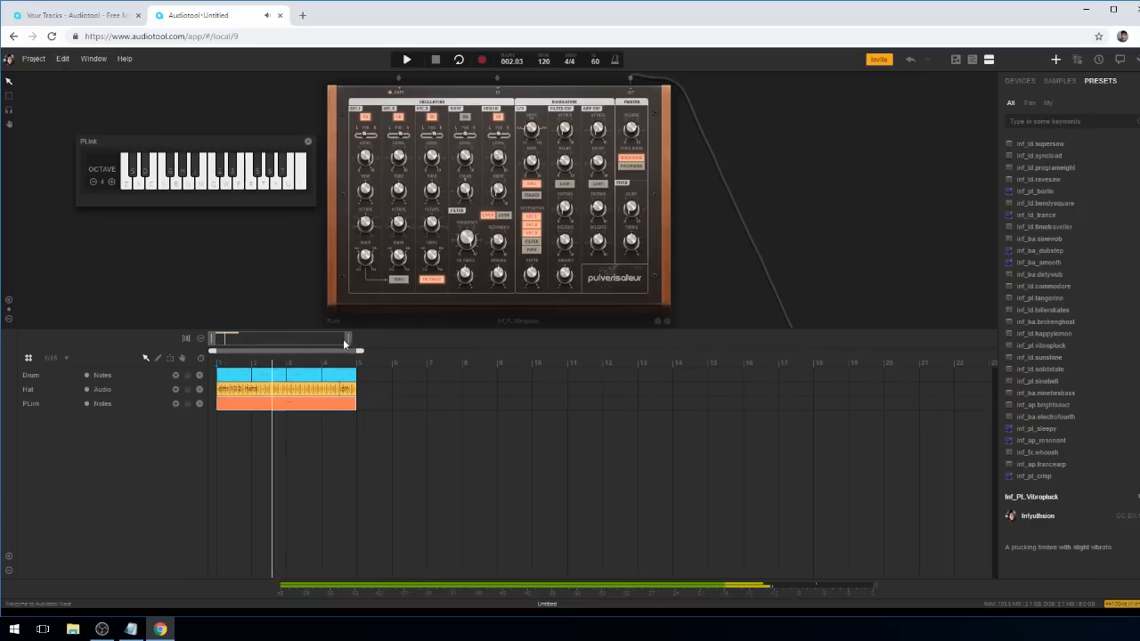
click(308, 141)
scroll(276, 158, down, 3)
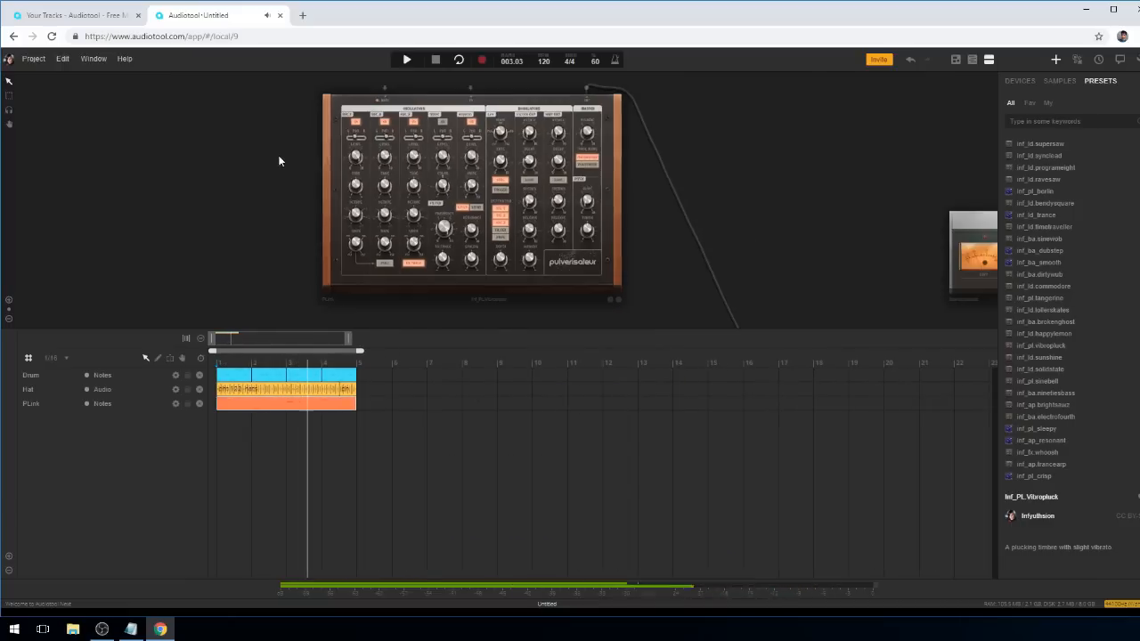
scroll(270, 166, down, 1)
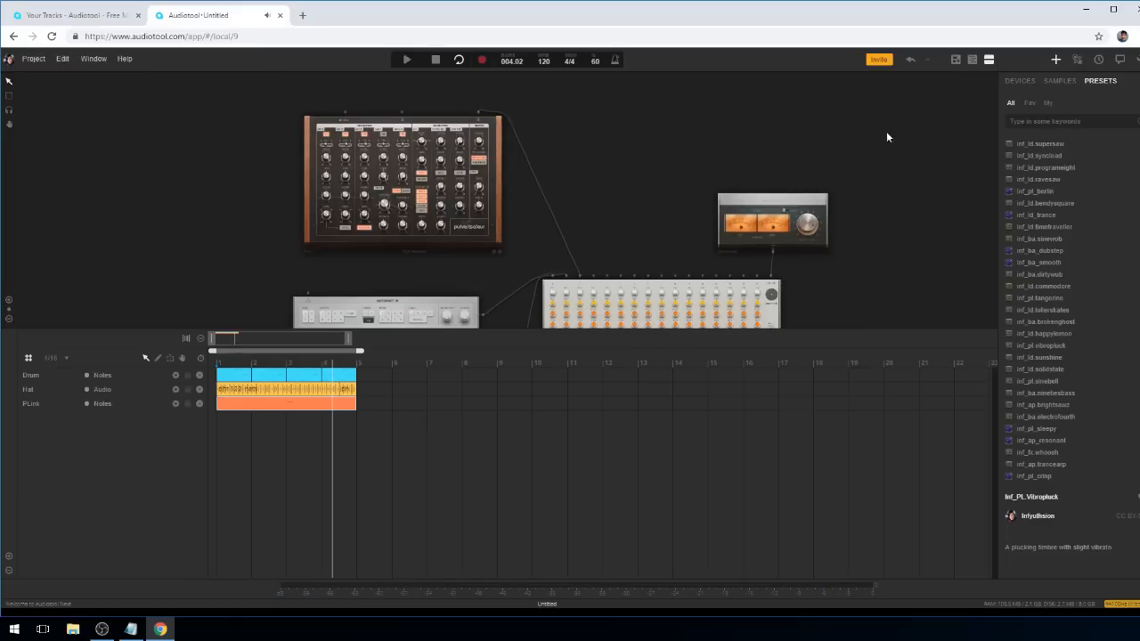
Add a Delay effect beside the Pulverisateur and reroute the synthesiser's output cable into the Delay's input.
click(1031, 82)
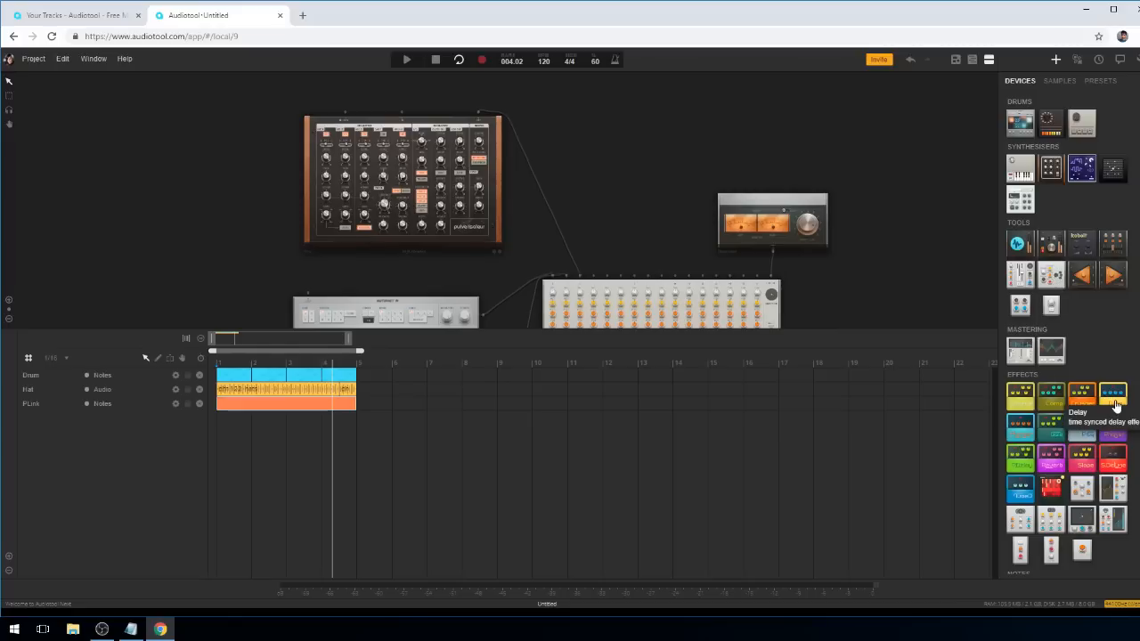
drag(1113, 398, 516, 189)
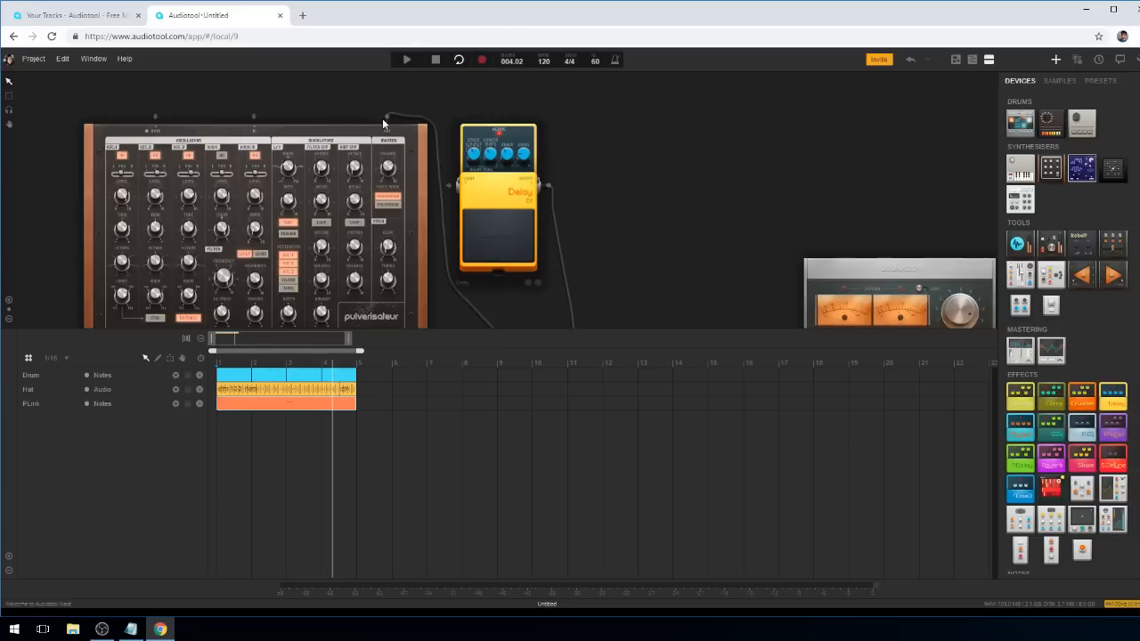
drag(386, 116, 479, 109)
drag(383, 124, 449, 196)
Play the arrangement to hear the delayed synthesiser part, then stop playback.
key(space)
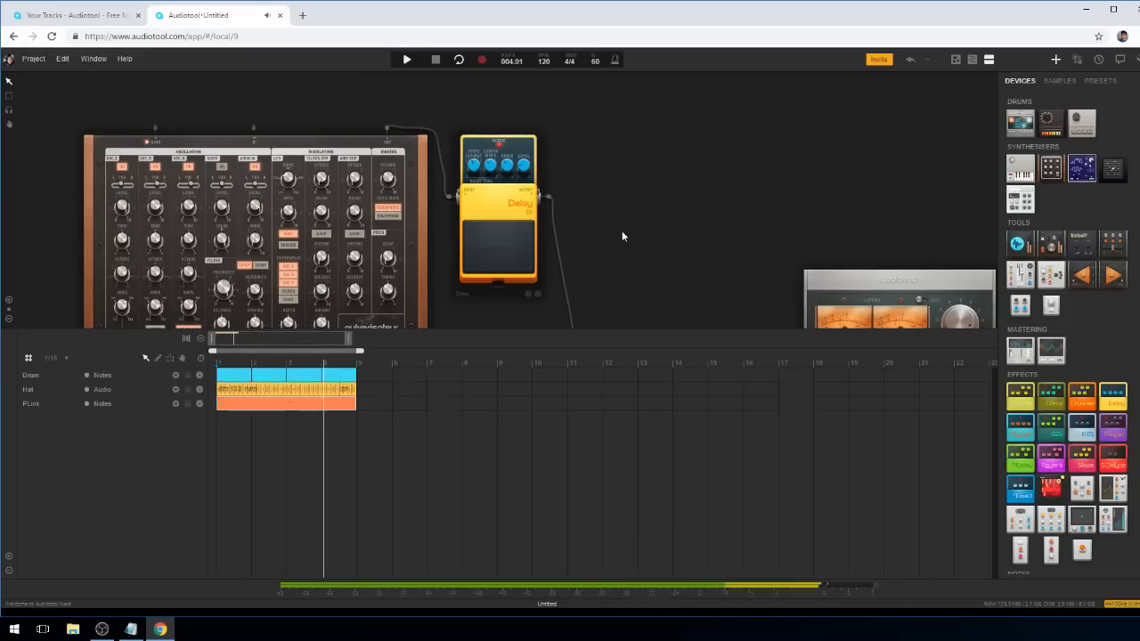
key(space)
scroll(611, 203, down, 3)
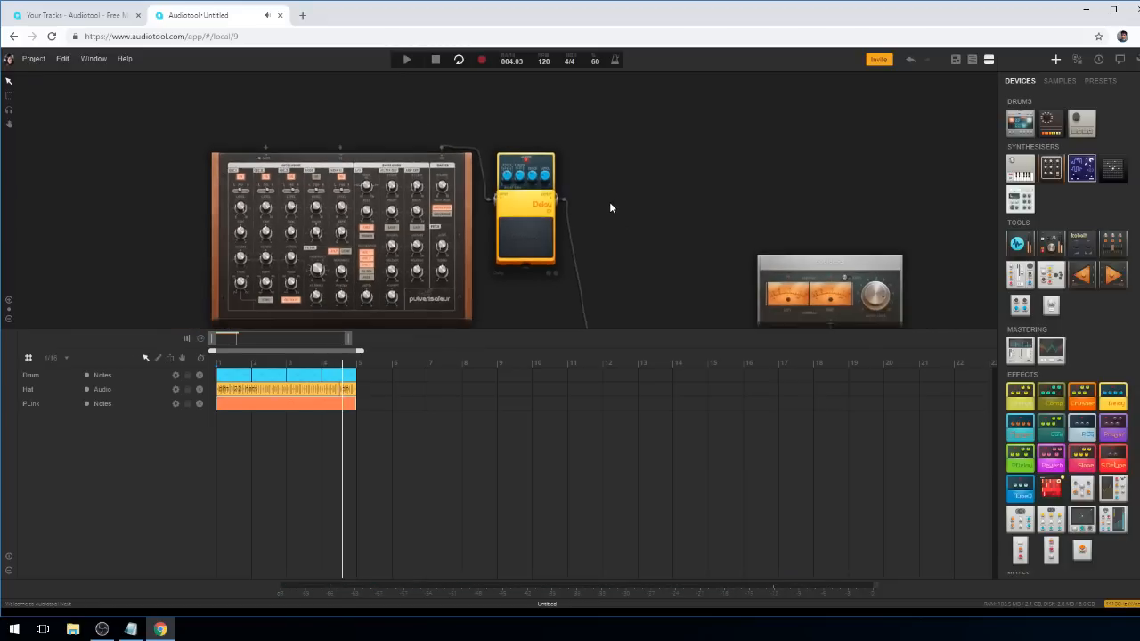
Move the master output device farther to the right of the mixer and return the playhead to bar 1.
drag(657, 230, 479, 169)
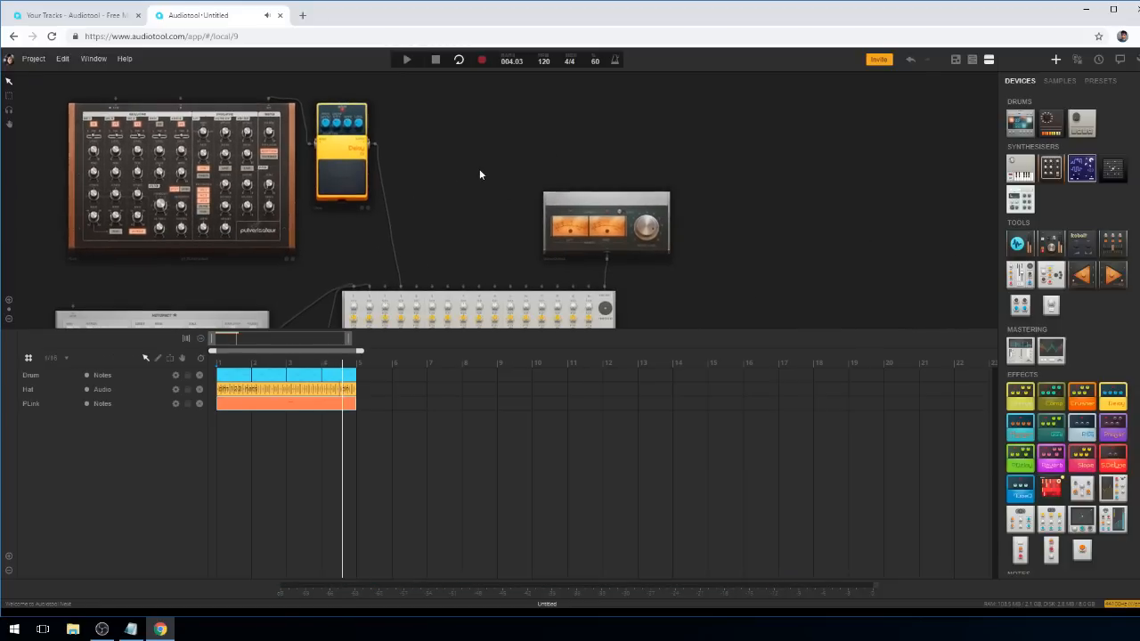
scroll(479, 170, down, 2)
drag(567, 192, 692, 173)
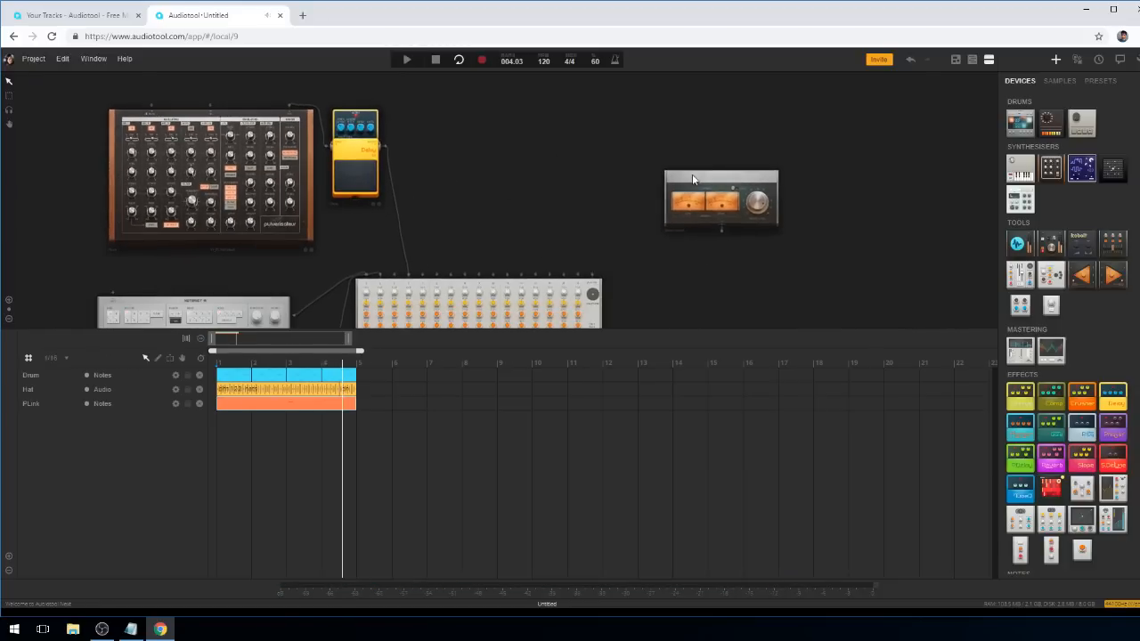
click(217, 368)
drag(726, 185, 851, 206)
drag(632, 219, 737, 223)
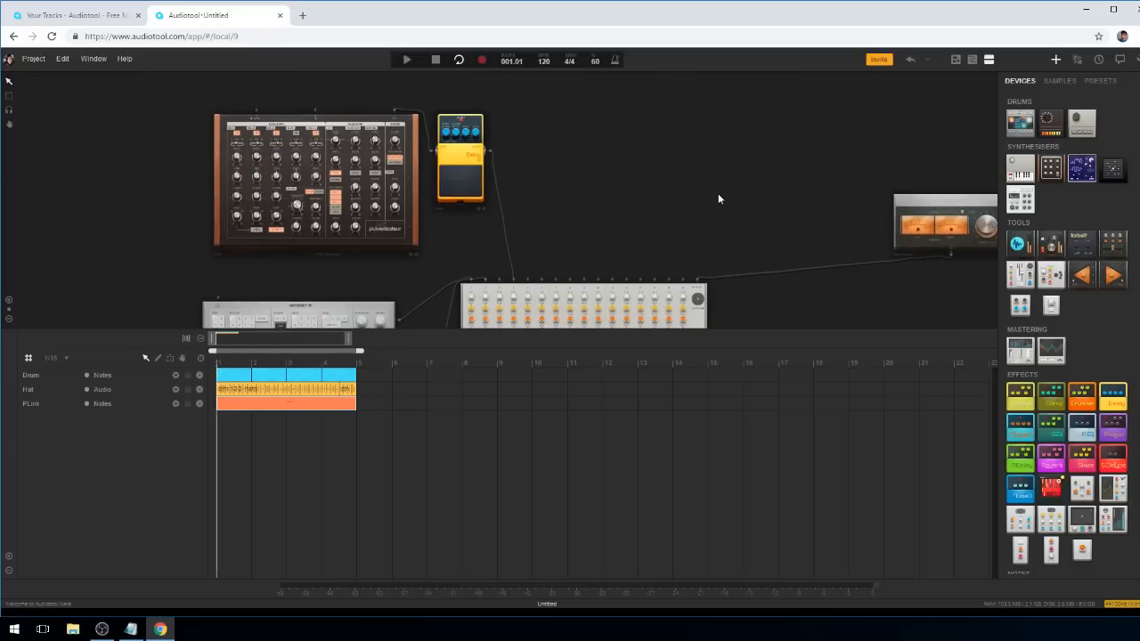
drag(834, 208, 872, 210)
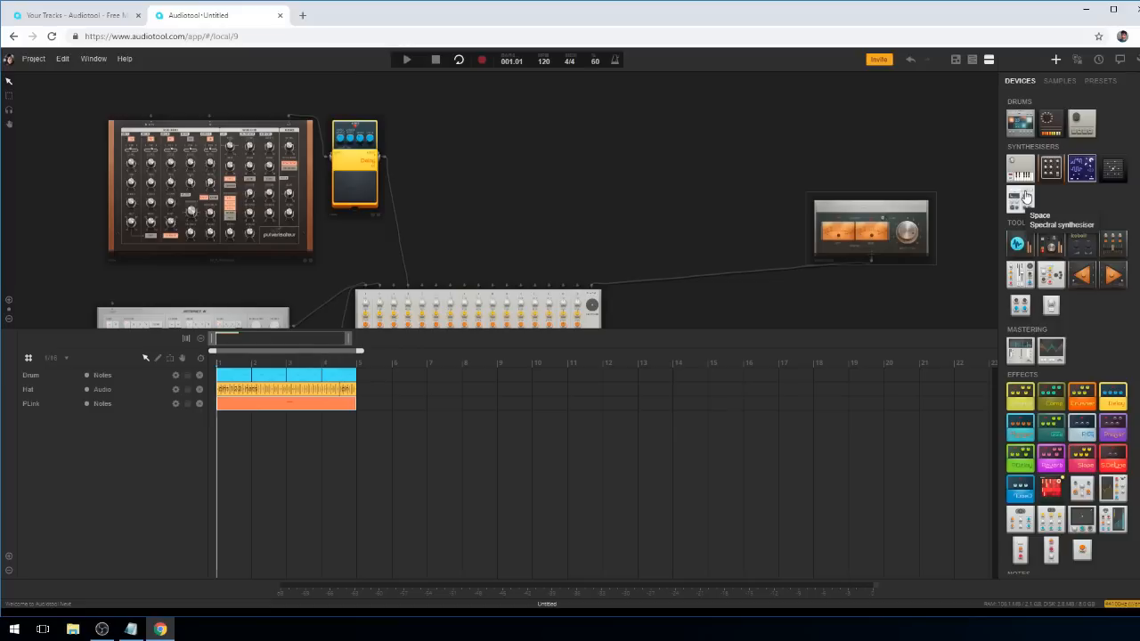
Add a Space synthesiser to the right of the Delay and audition a few notes on its software keyboard.
drag(1024, 197, 496, 191)
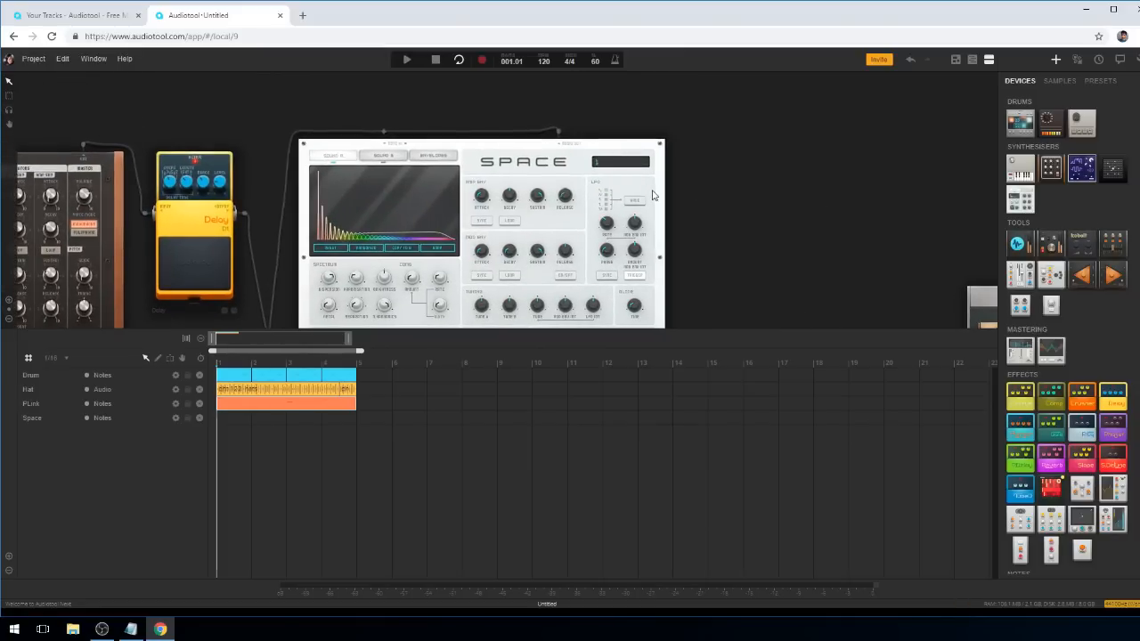
right_click(655, 192)
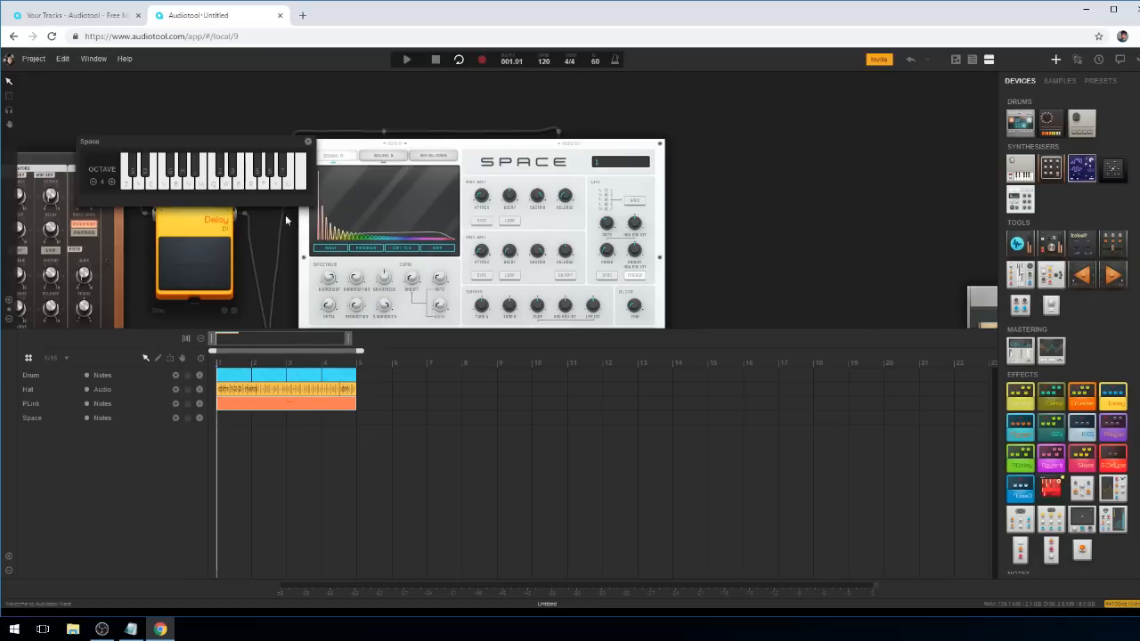
click(261, 185)
click(226, 186)
click(260, 185)
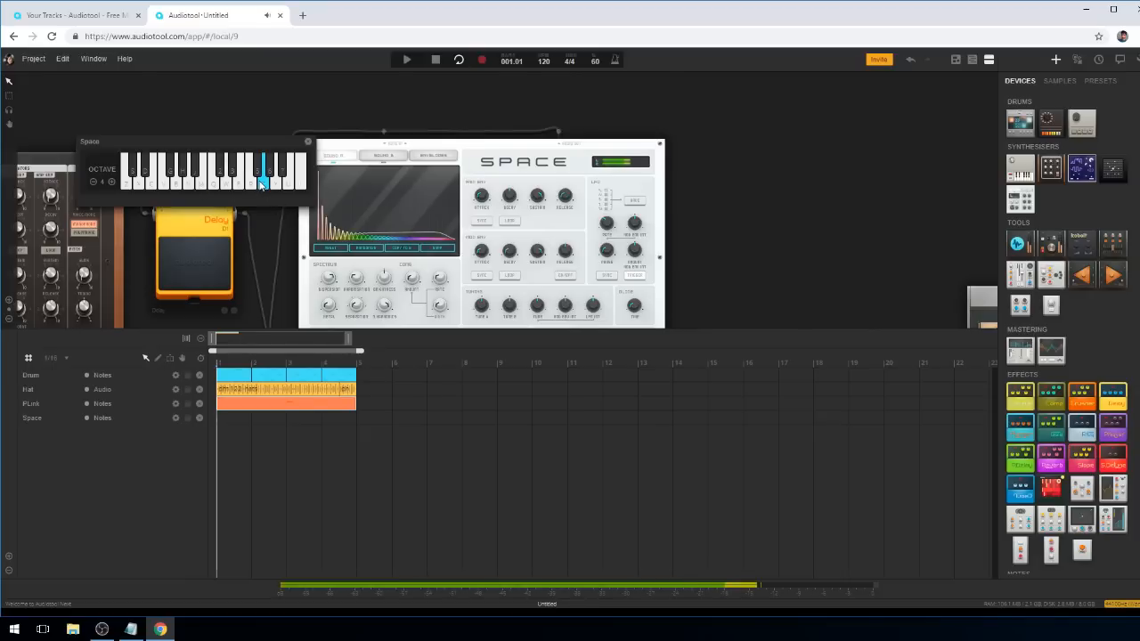
Load the pad_spacechoir preset into the Space synthesiser and audition it on the software keyboard.
right_click(656, 200)
mouse_move(680, 237)
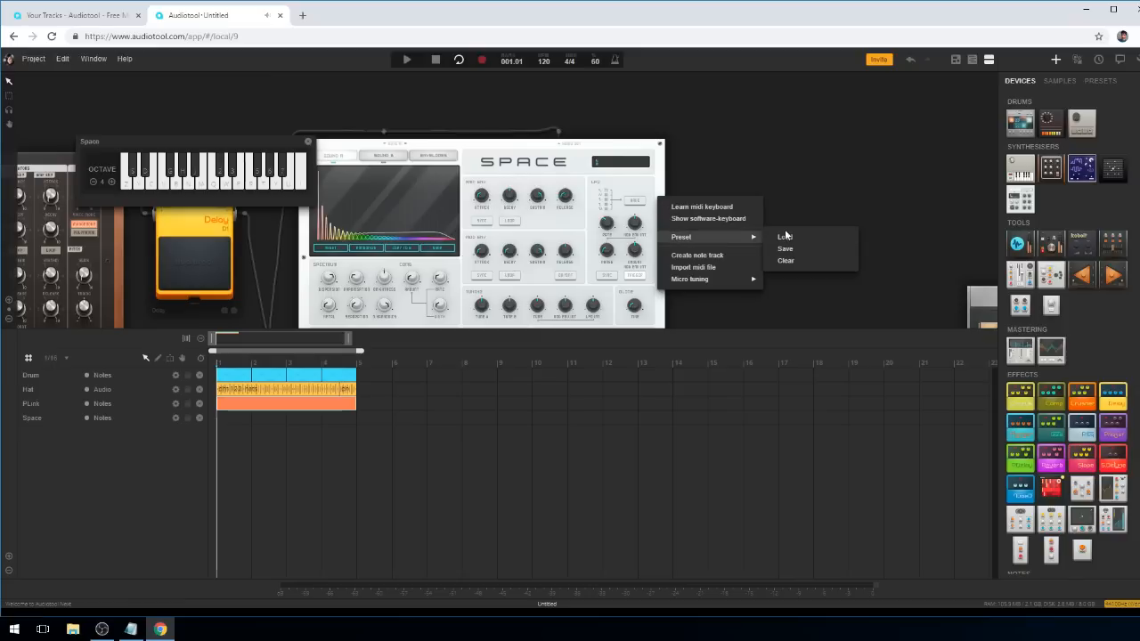
click(785, 236)
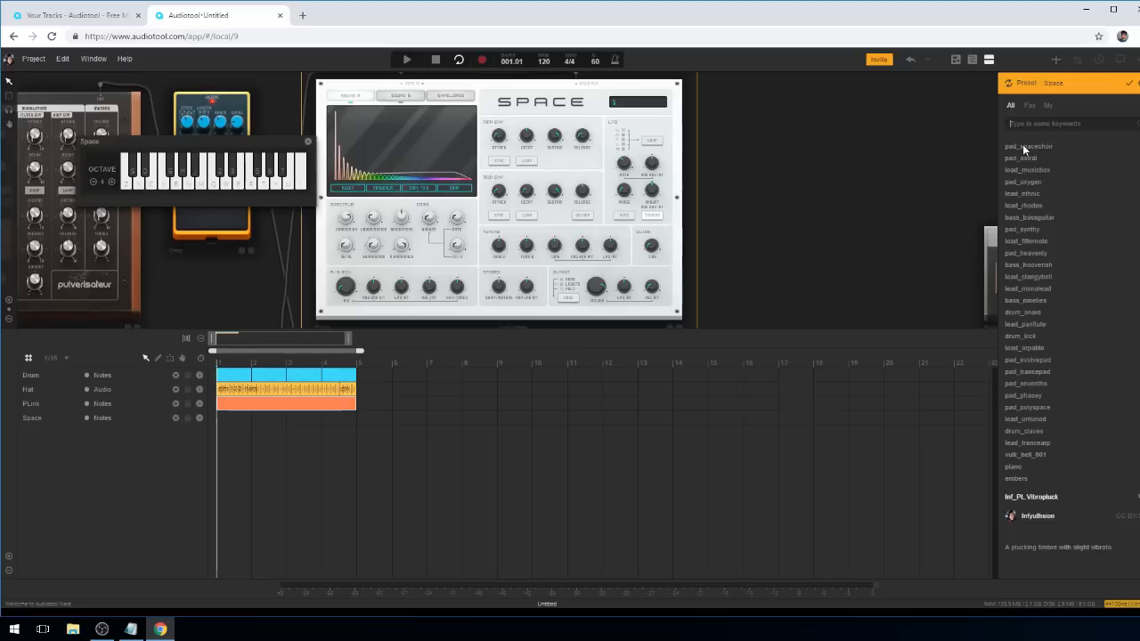
click(1020, 146)
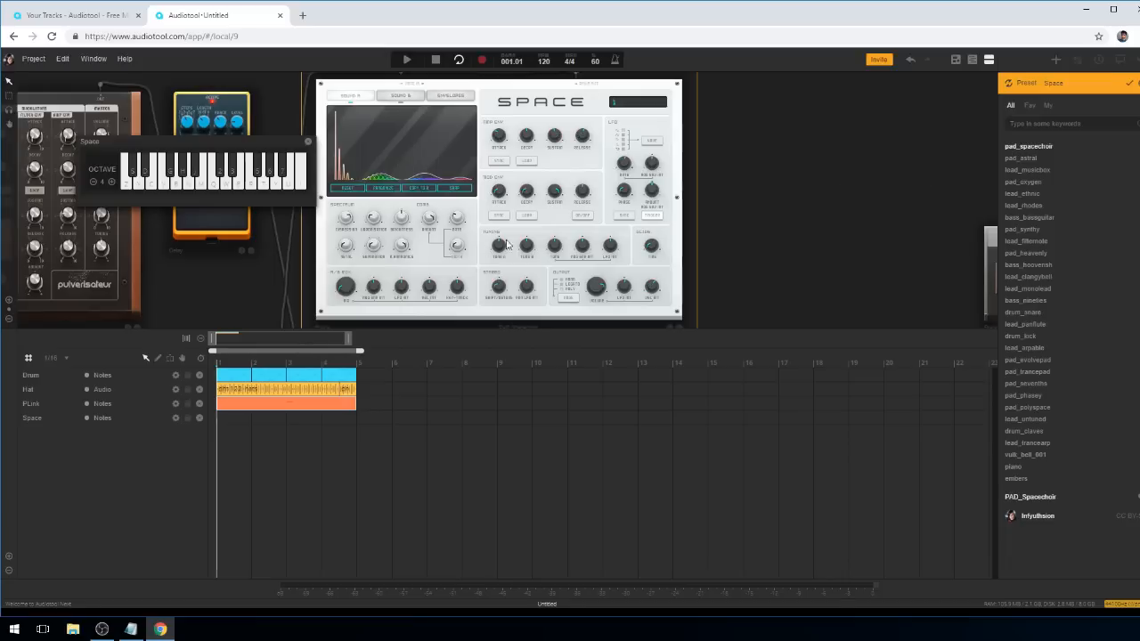
click(260, 185)
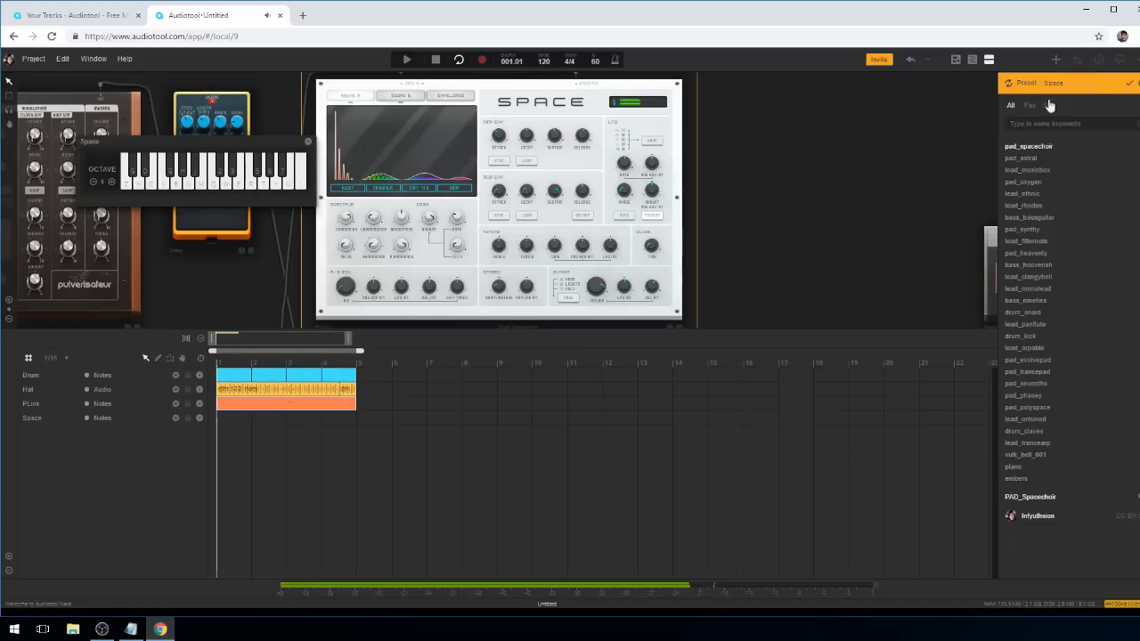
click(1124, 87)
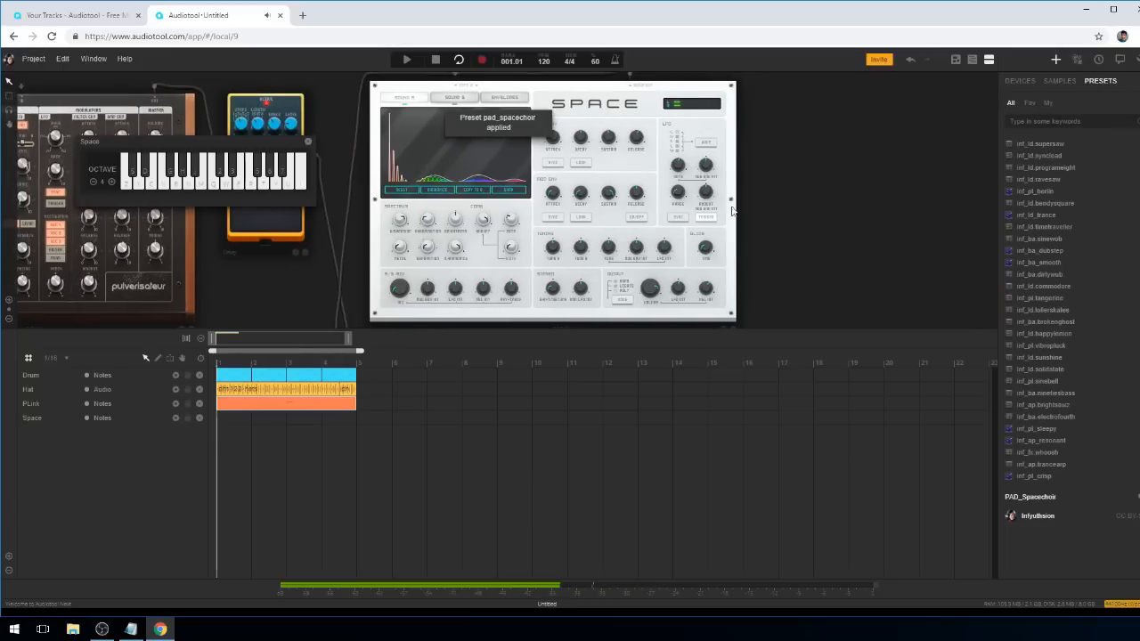
click(226, 191)
Create a four-bar note region on the Space track from bar 1, with the timeline snap set to Bar.
double_click(216, 421)
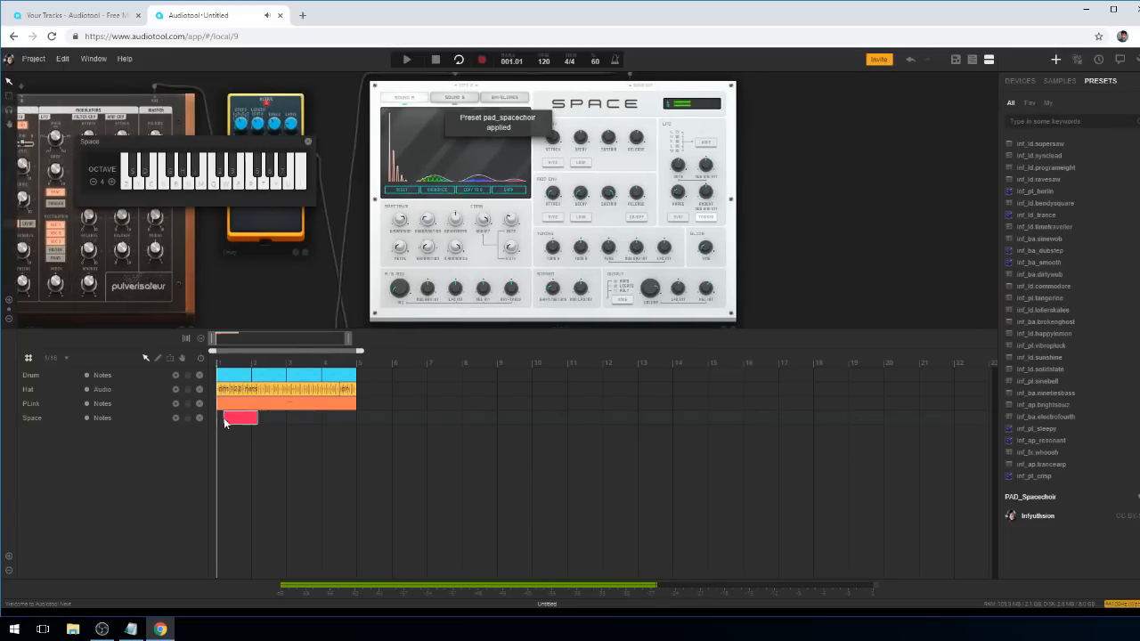
click(53, 357)
click(63, 385)
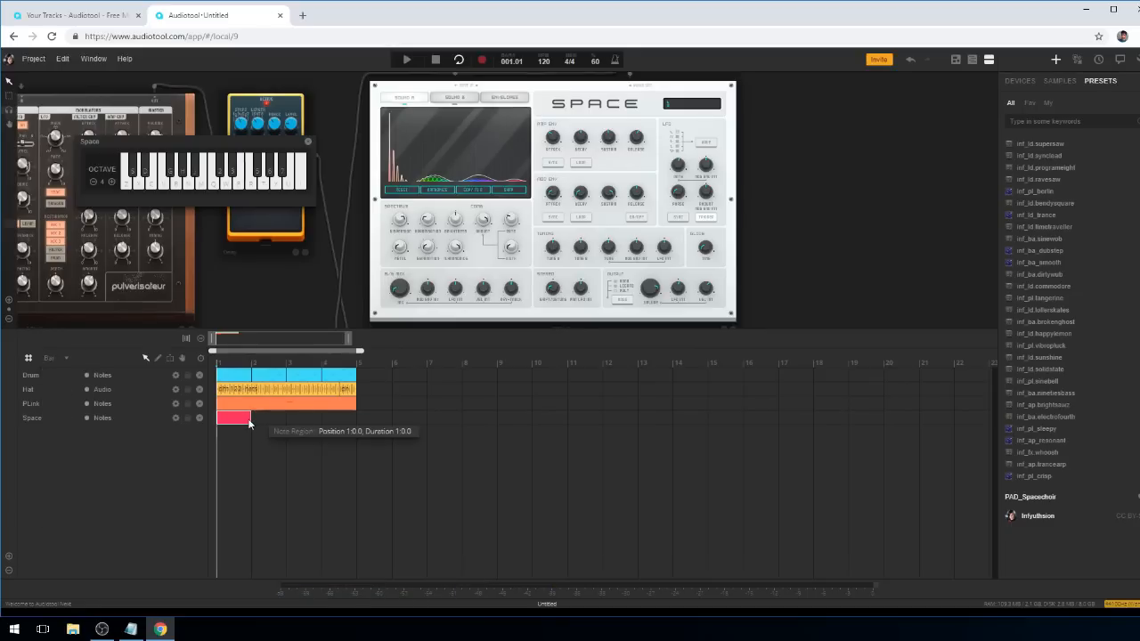
mouse_move(250, 424)
mouse_down()
mouse_move(343, 422)
mouse_move(318, 416)
mouse_move(306, 431)
mouse_move(357, 431)
mouse_up()
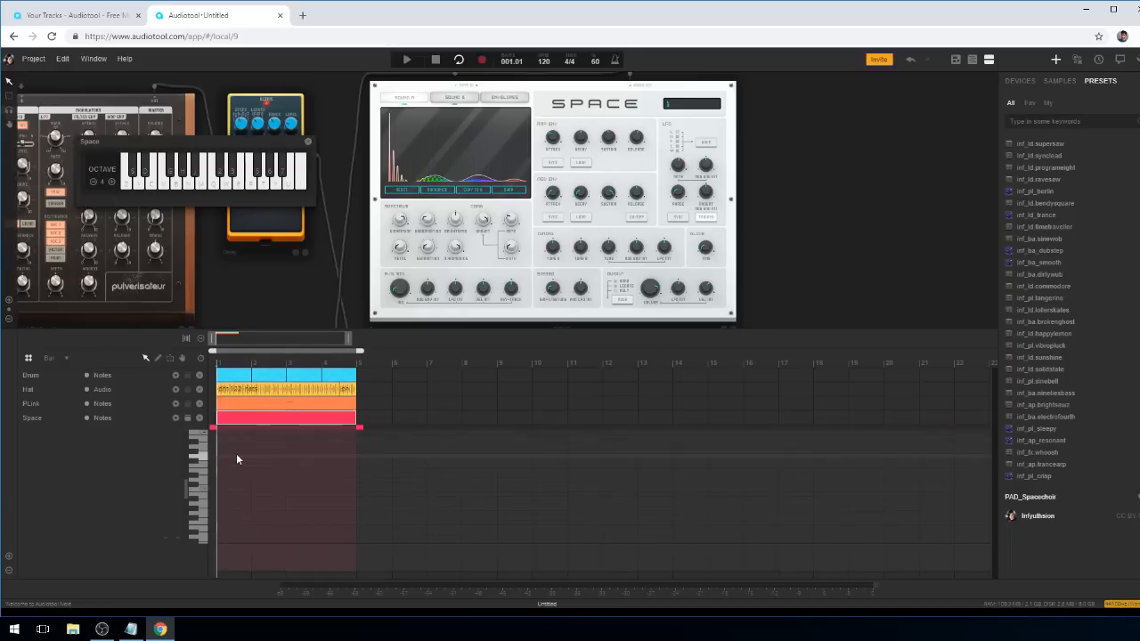
Enter a two-bar note for bars 1–2 and a lower one for bars 3–4 in the Space region, each doubled by a higher note.
drag(232, 456, 320, 479)
click(310, 471)
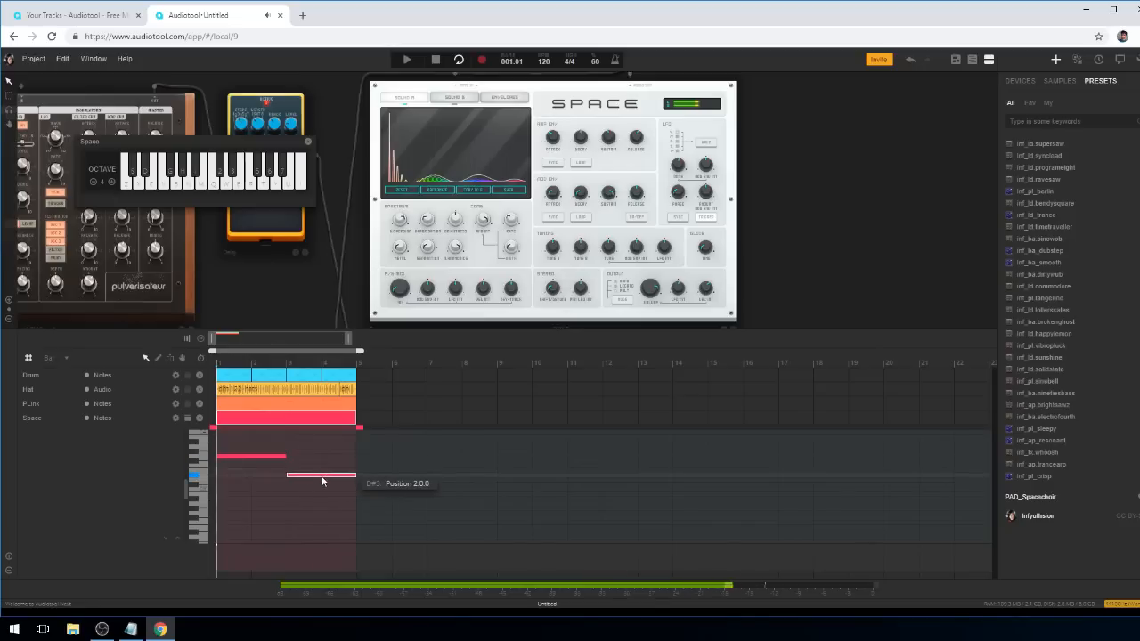
scroll(261, 480, up, 1)
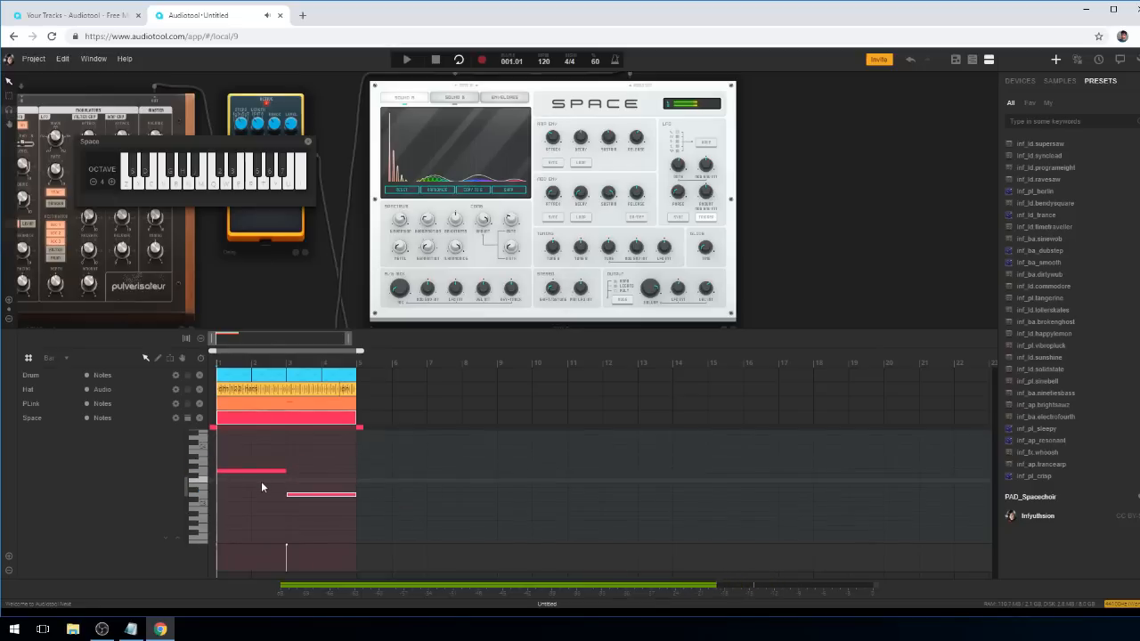
click(260, 453)
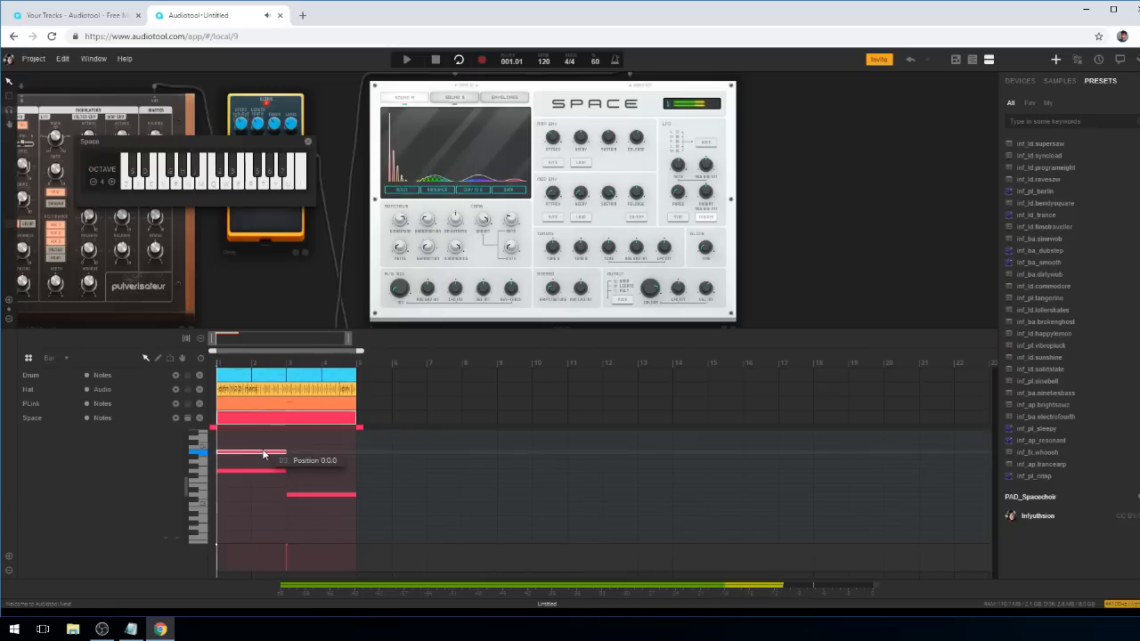
drag(263, 452, 330, 463)
Close the Space software keyboard and slightly lower the third mixer channel's fader while the arrangement plays.
key(space)
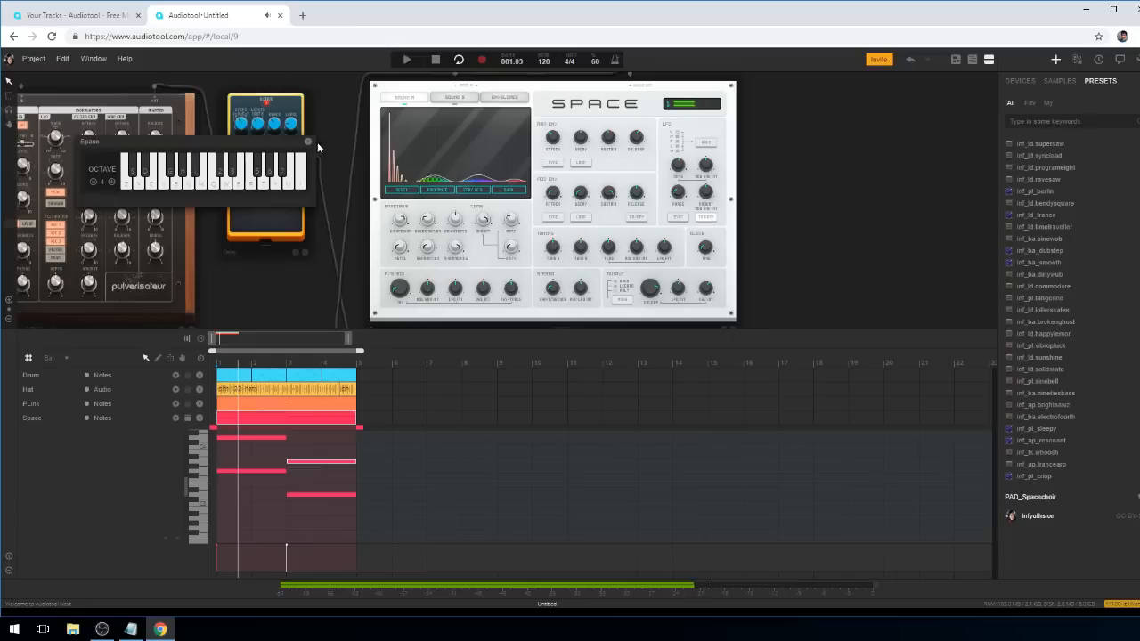
click(308, 141)
scroll(300, 255, down, 2)
drag(298, 281, 372, 142)
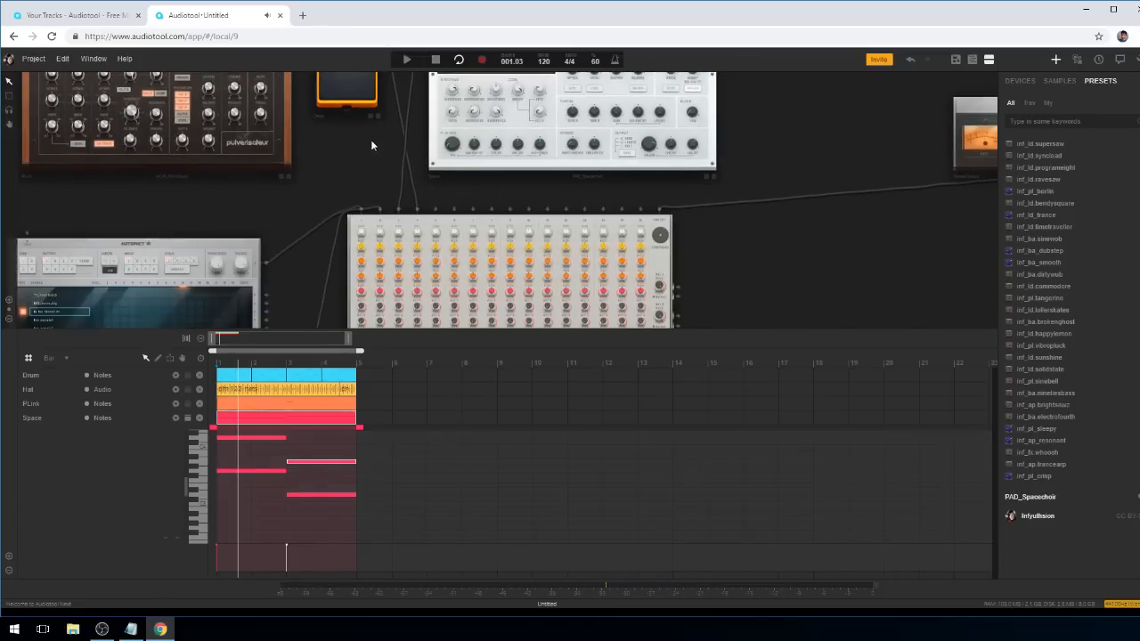
drag(326, 263, 315, 184)
scroll(392, 250, up, 4)
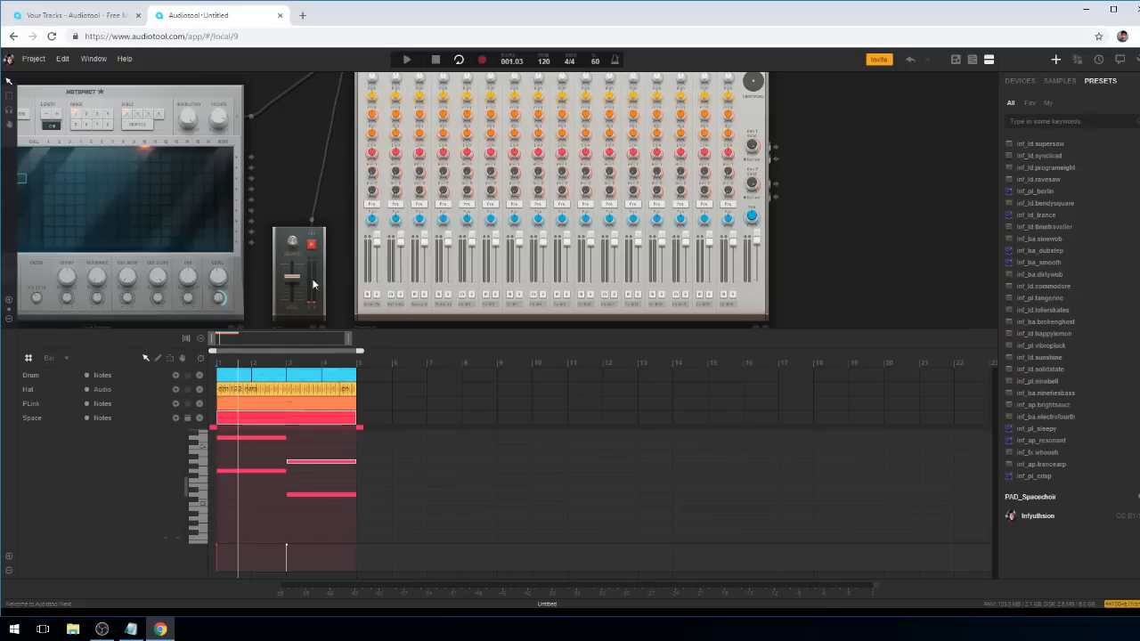
key(space)
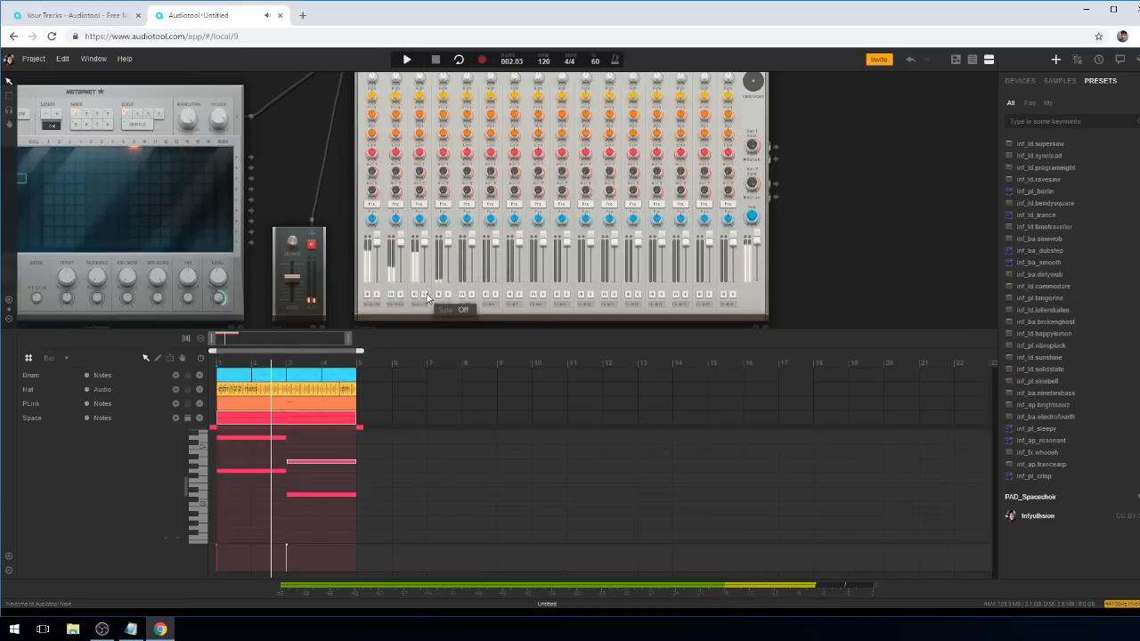
drag(424, 241, 424, 249)
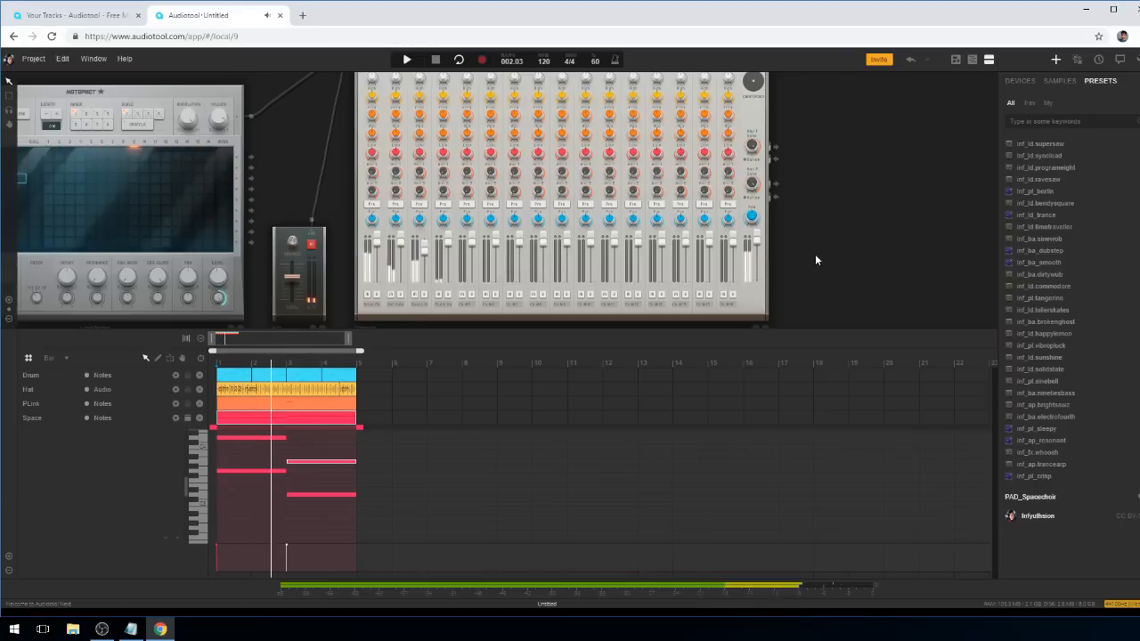
key(space)
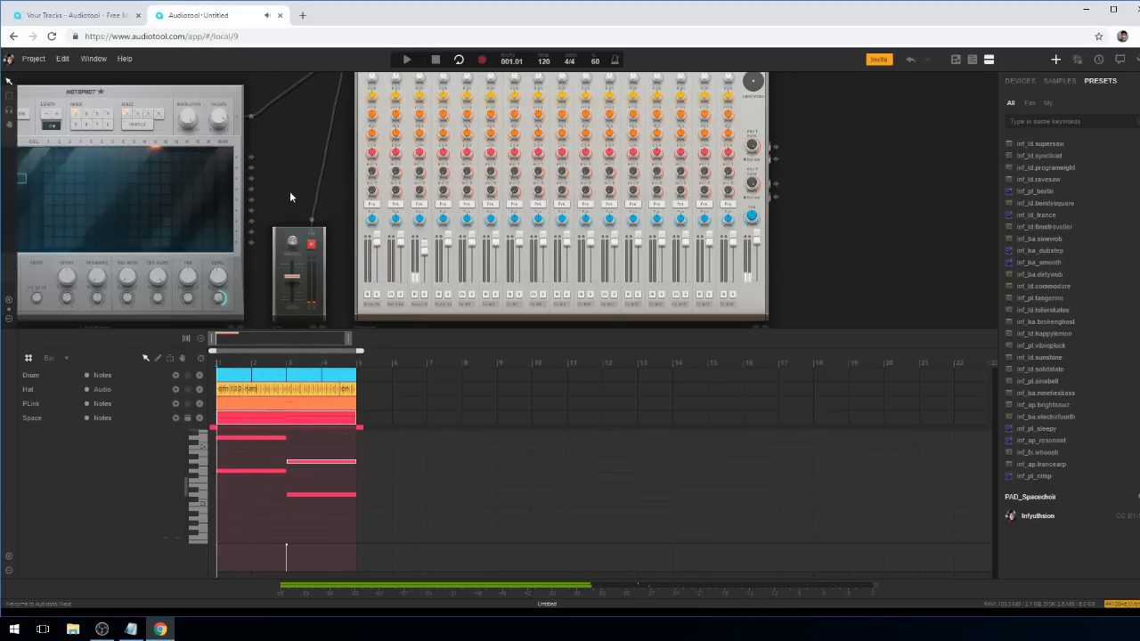
Close the Space region's note editor and add a Heisenberg synthesiser to the left of the Pulverisateur.
scroll(288, 183, down, 2)
scroll(287, 188, down, 1)
double_click(293, 417)
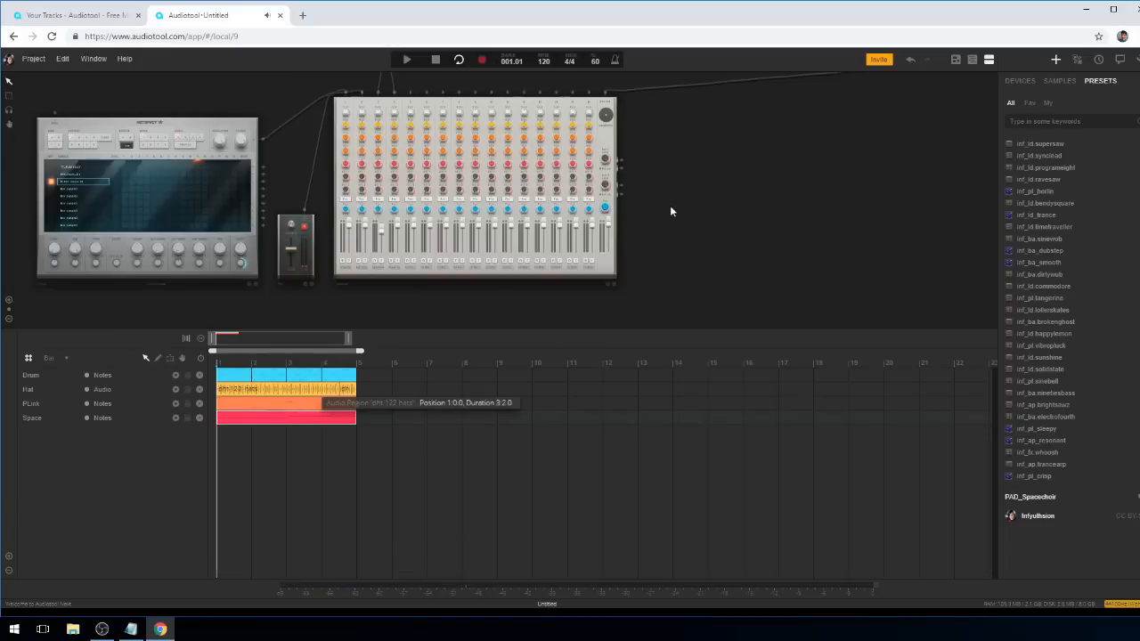
scroll(702, 166, down, 3)
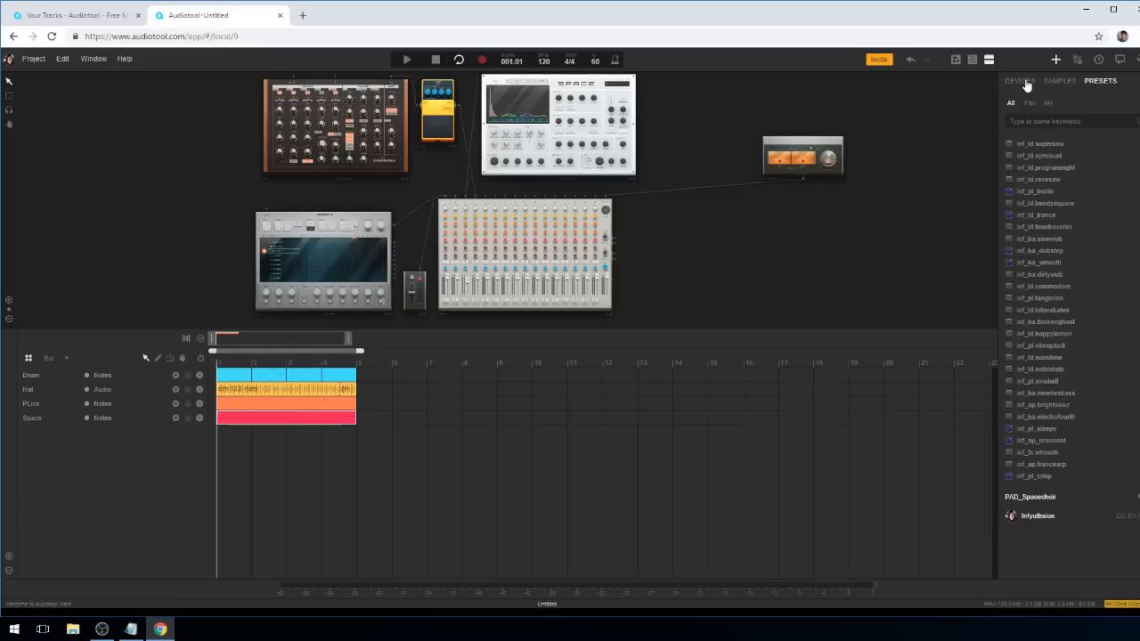
click(1021, 81)
drag(1082, 171, 305, 159)
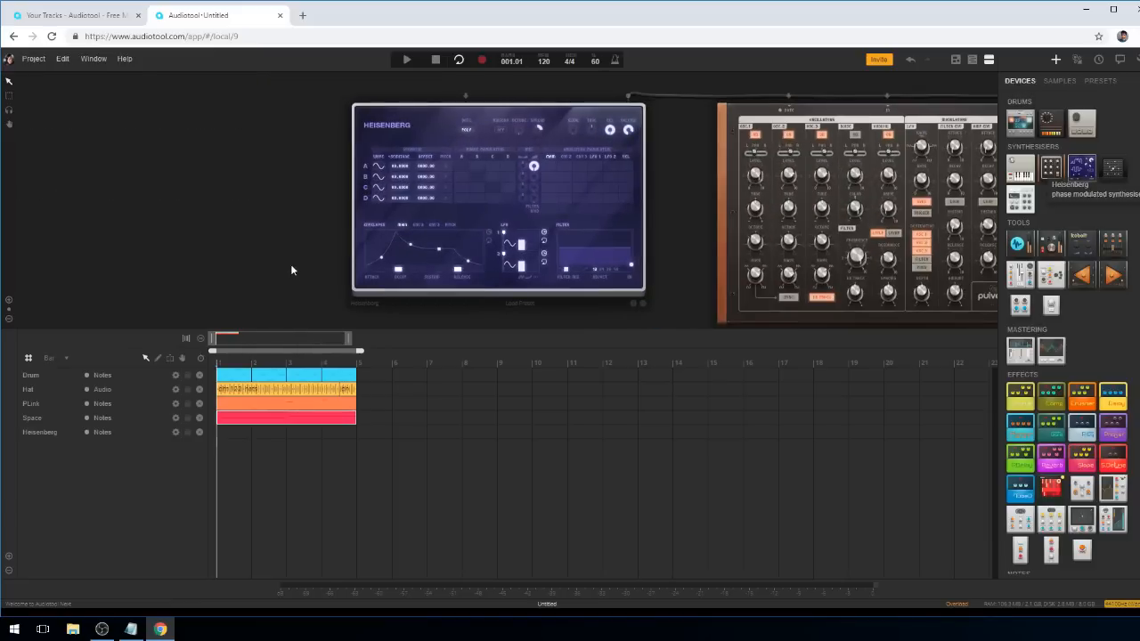
Show the Heisenberg's software keyboard and audition a few notes of its default sound.
right_click(597, 192)
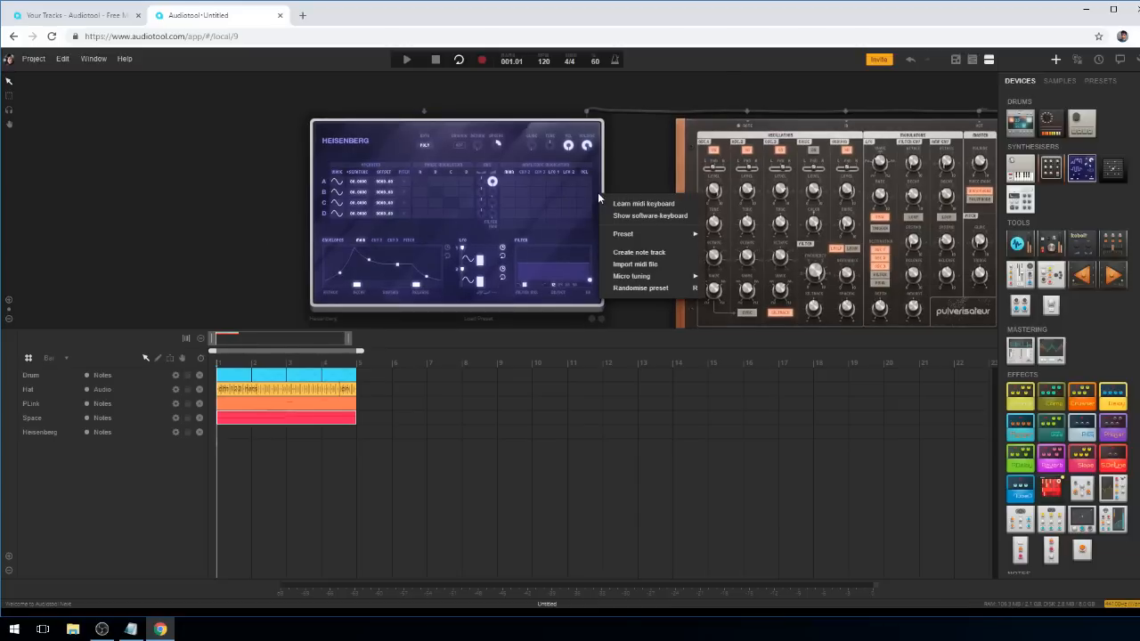
click(616, 215)
click(189, 187)
click(275, 178)
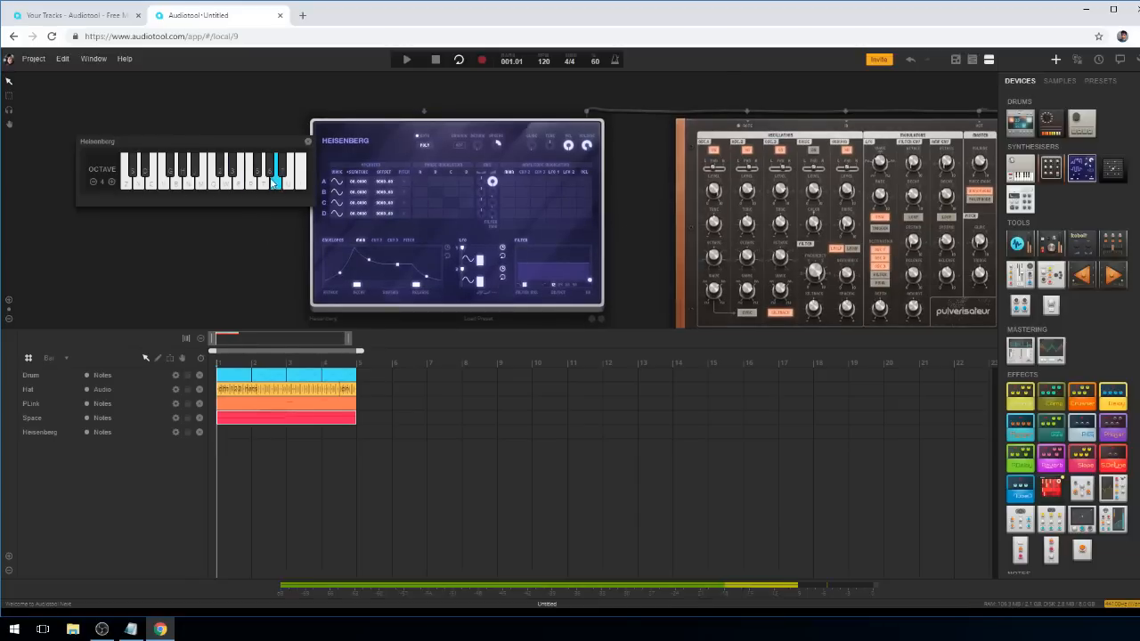
Search the Heisenberg presets for "inf_ba", audition inf_ba_square and apply it.
right_click(599, 203)
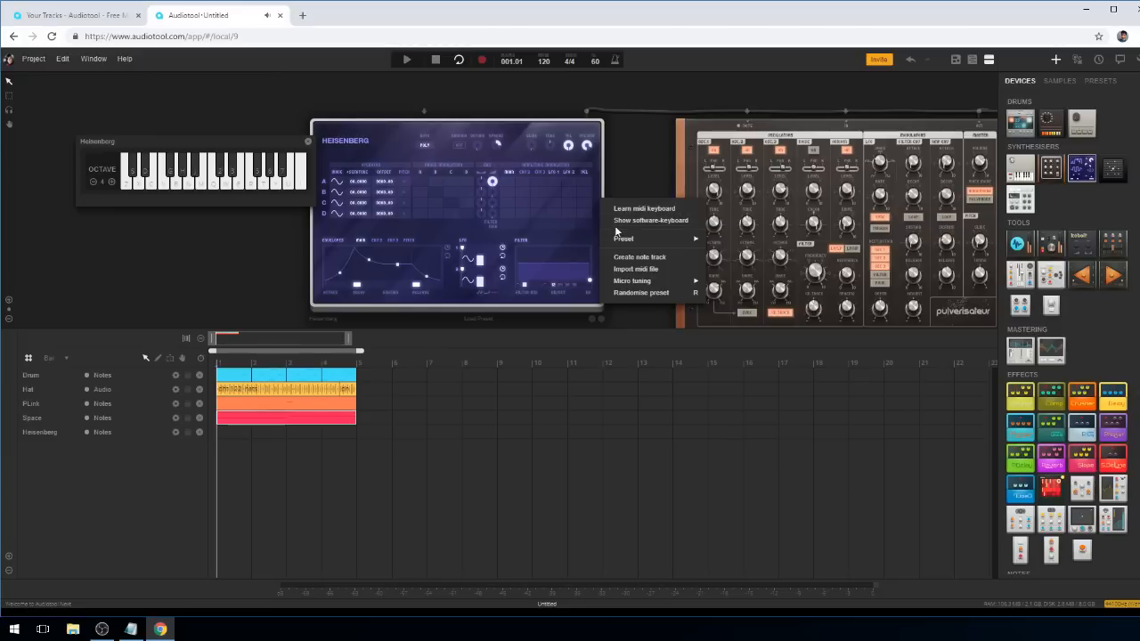
mouse_move(633, 236)
click(725, 239)
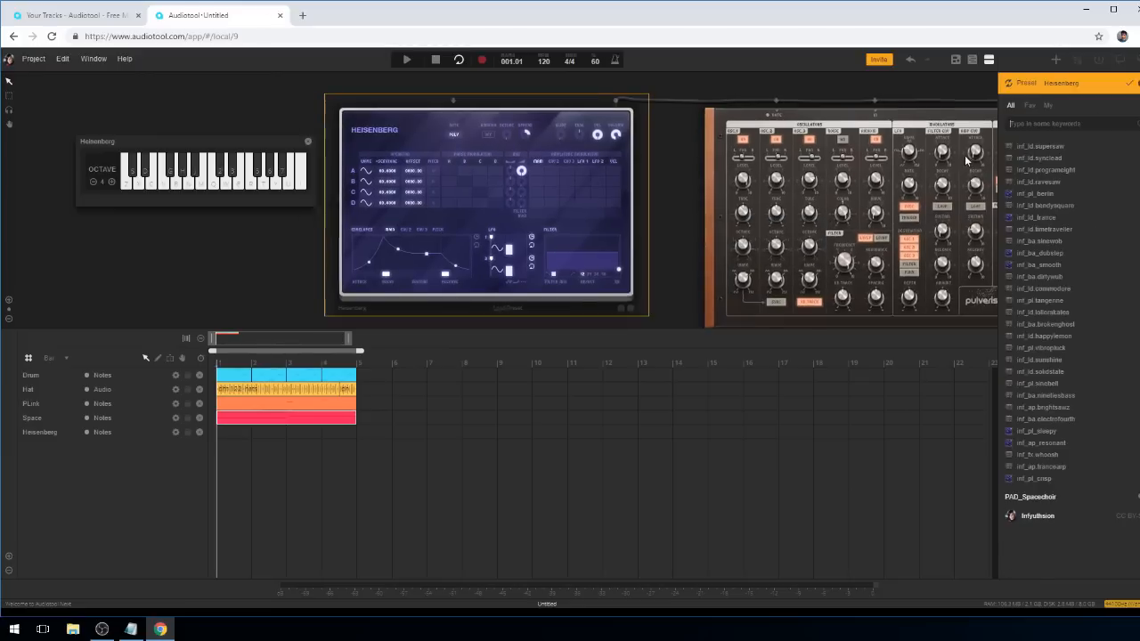
text(inf)
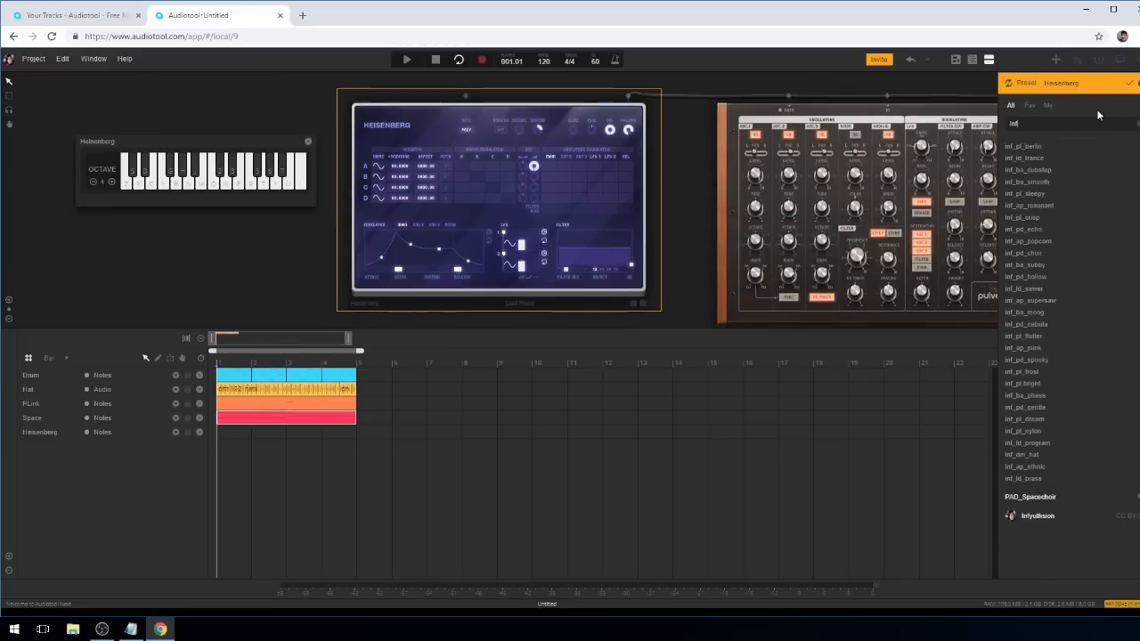
text(_ba)
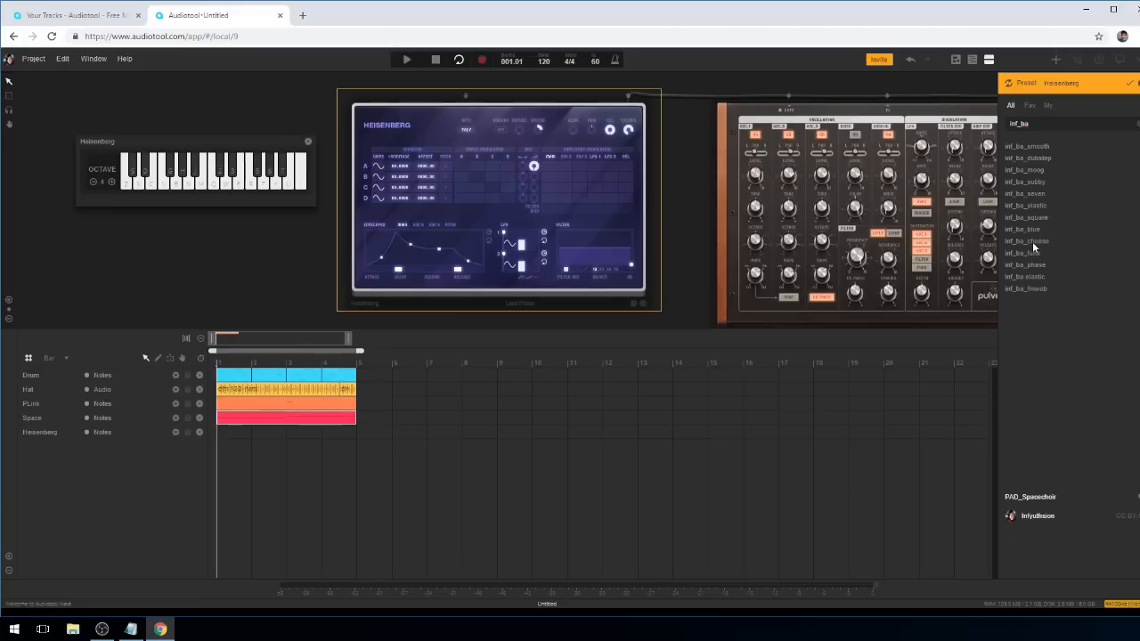
click(1038, 218)
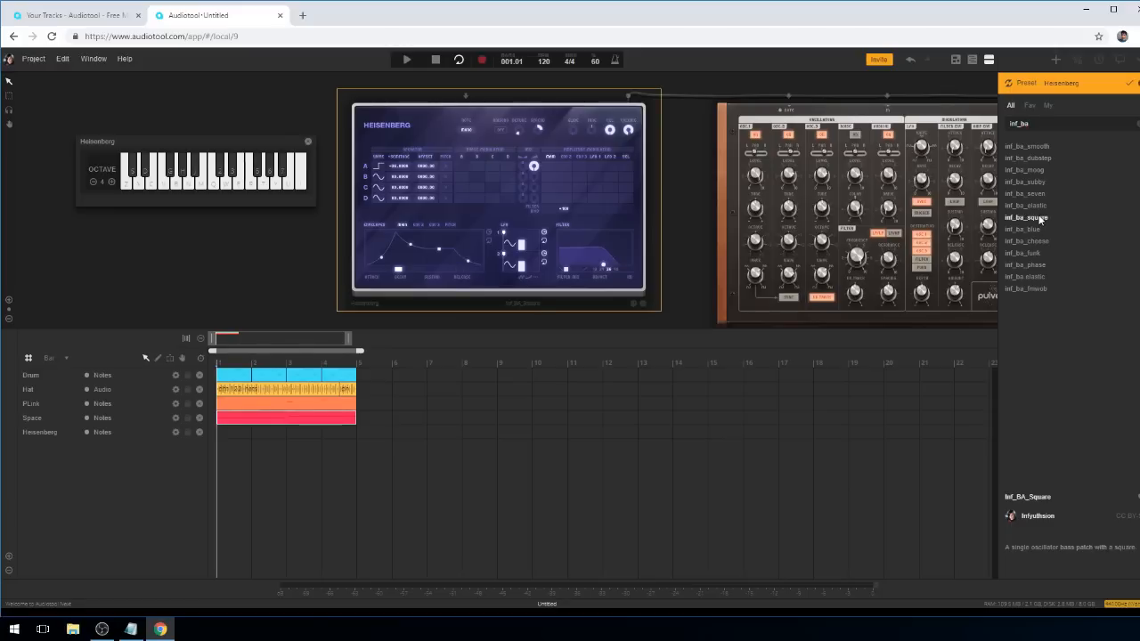
click(220, 187)
click(256, 188)
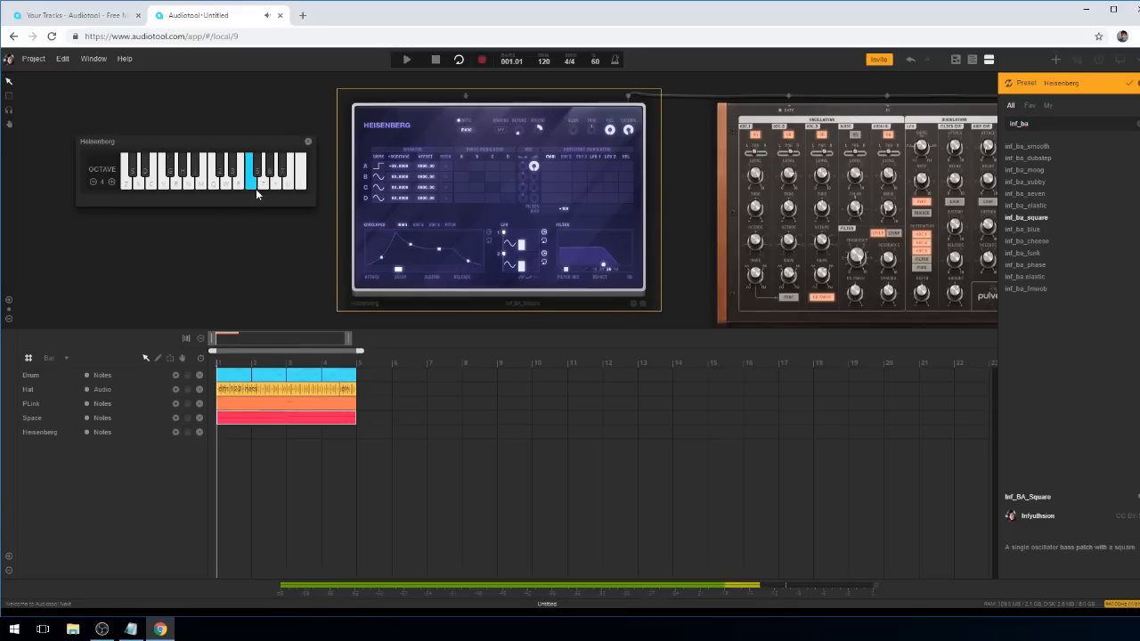
click(1127, 85)
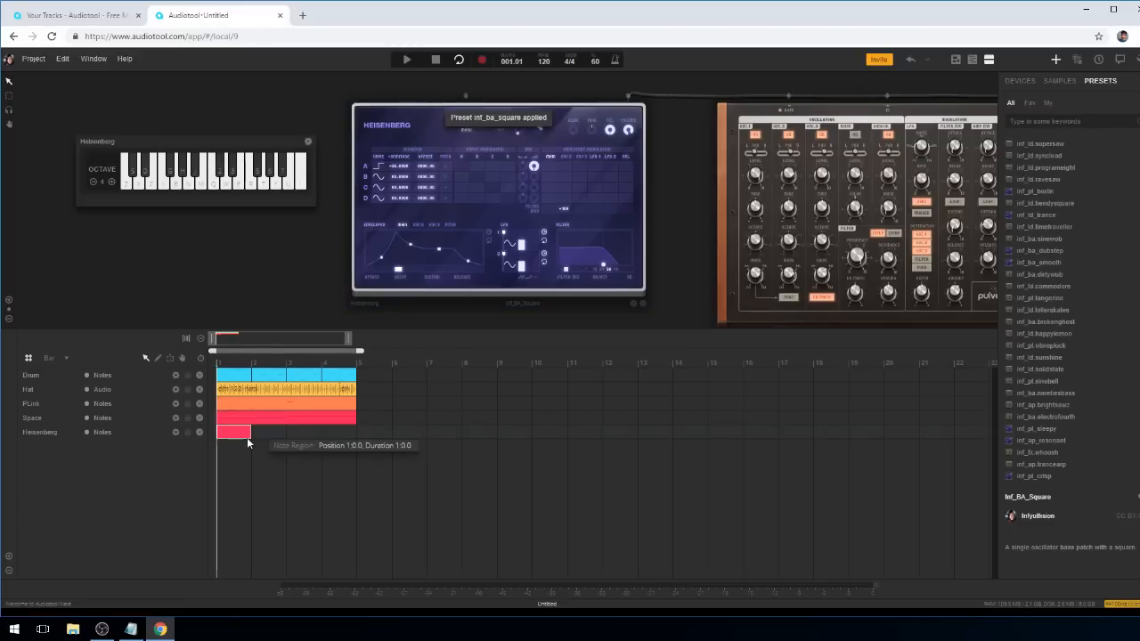
Create a four-bar note region on the Heisenberg track from bar 1 and open it for note editing.
drag(248, 436, 356, 435)
drag(352, 341, 251, 340)
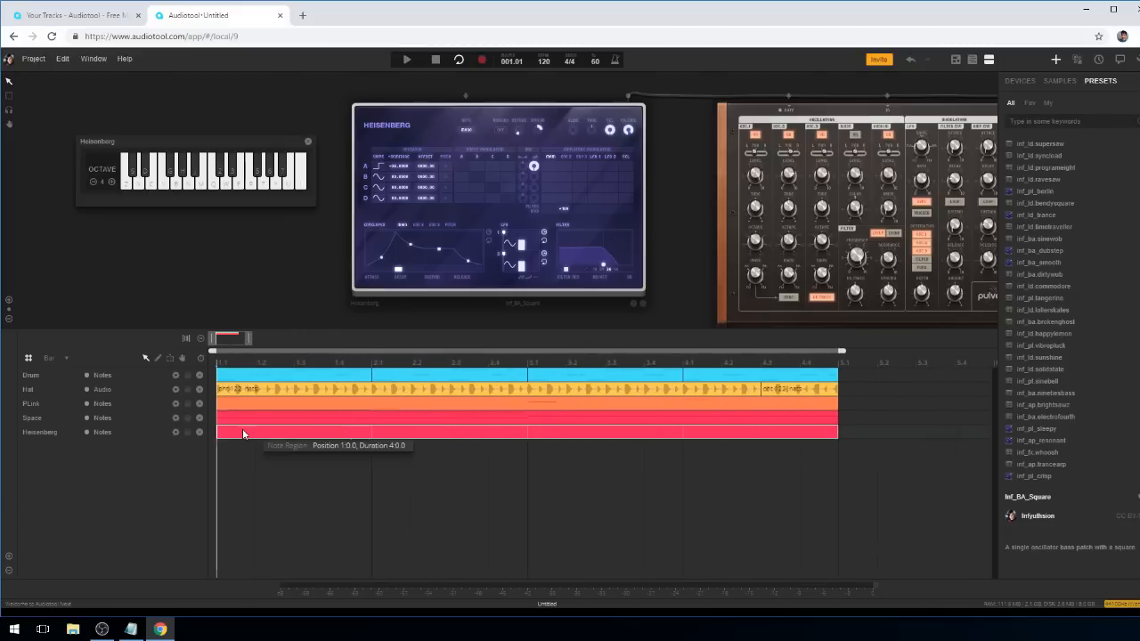
double_click(242, 428)
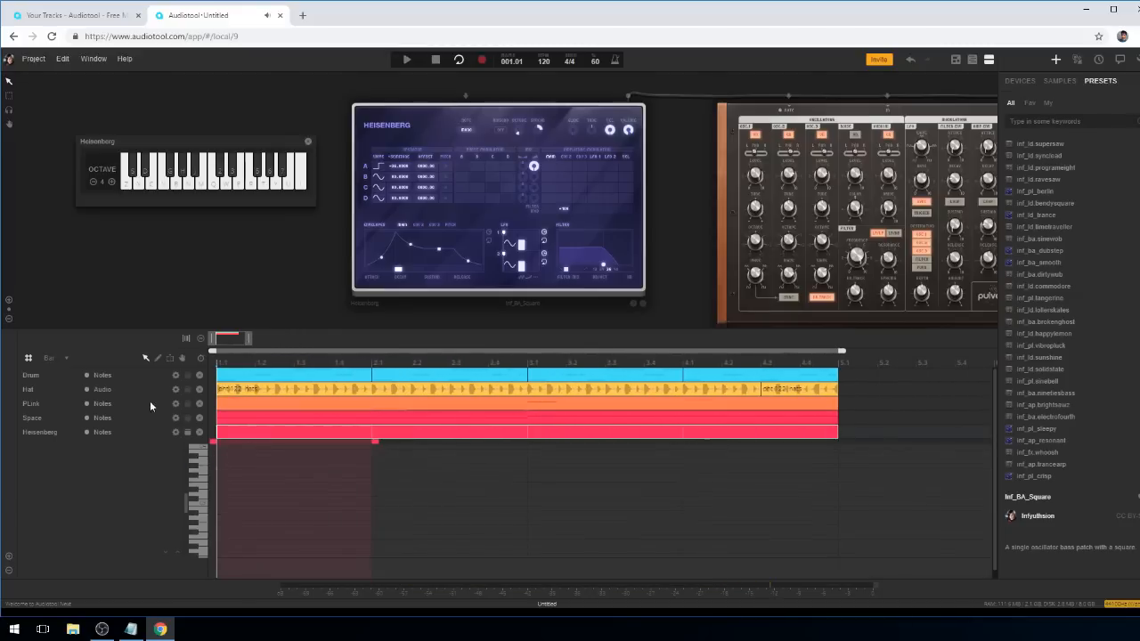
On a 1/16 grid, enter a four-note bass riff in bar 1 with a lower last note at 0:3.2, and play it back.
click(63, 359)
click(68, 444)
click(218, 469)
click(250, 469)
click(278, 469)
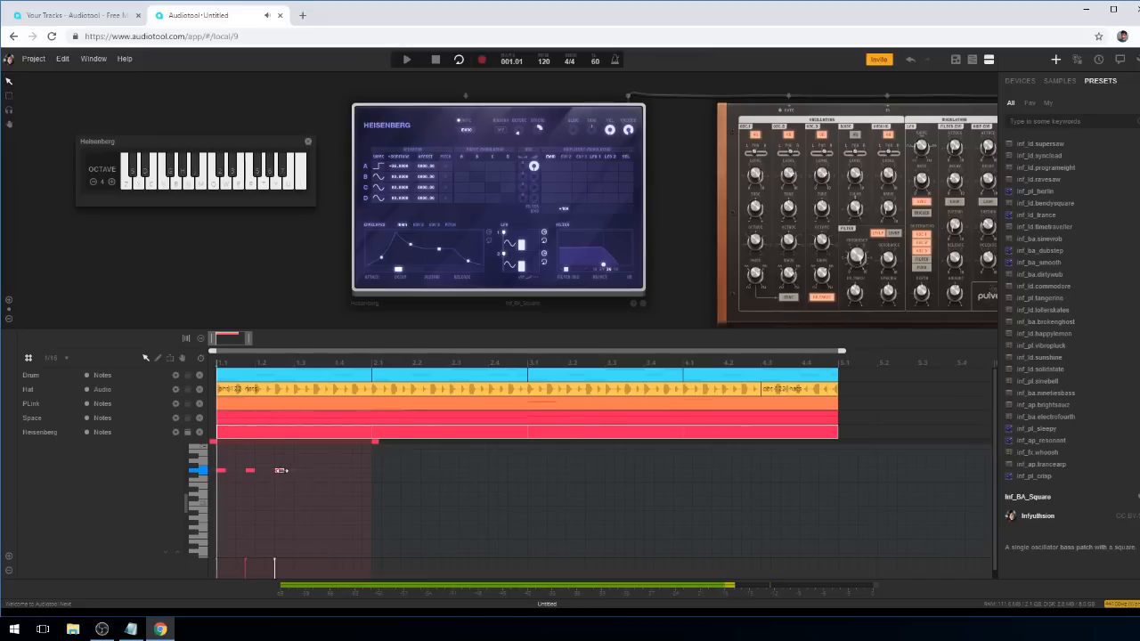
click(357, 494)
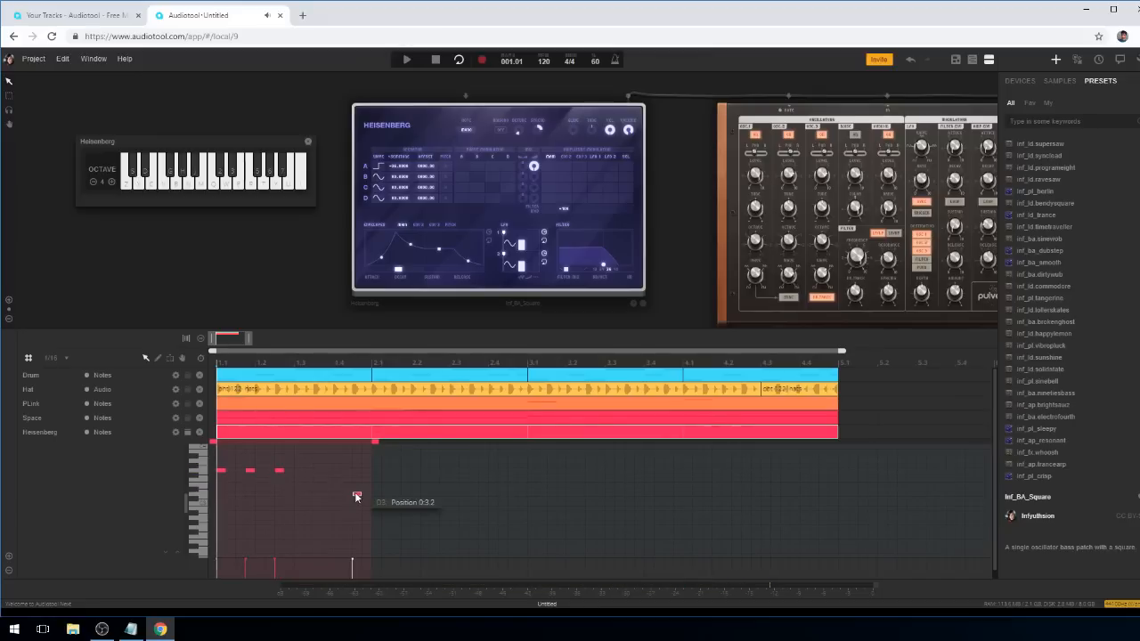
drag(356, 497, 354, 484)
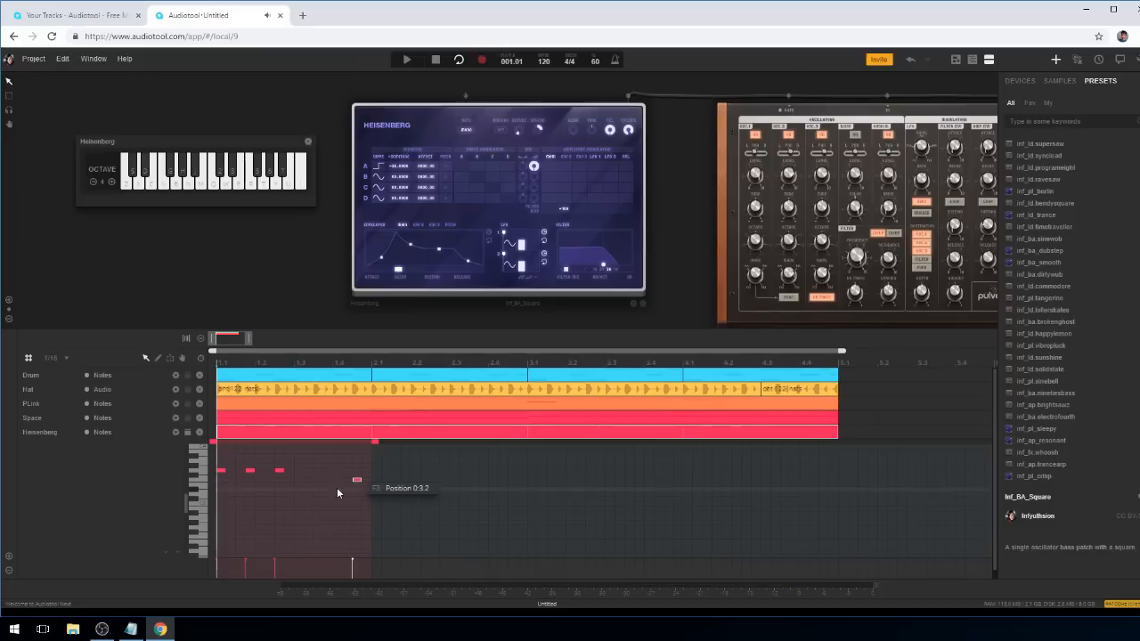
key(space)
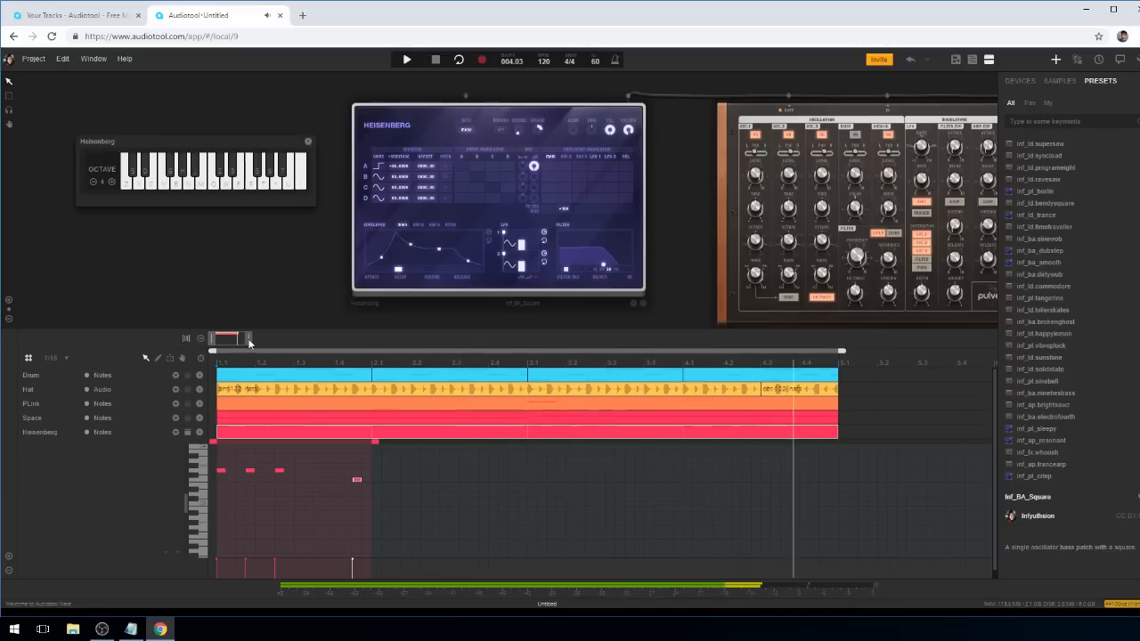
key(space)
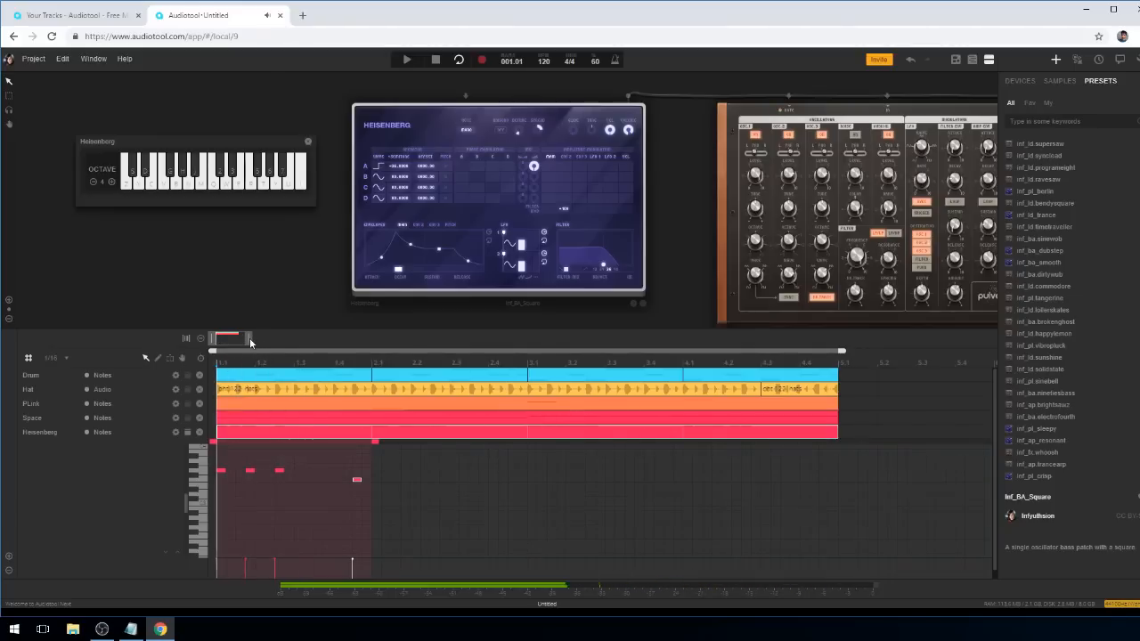
Close the Heisenberg's software keyboard and extend the loop range to about bar 19.
drag(250, 338, 392, 337)
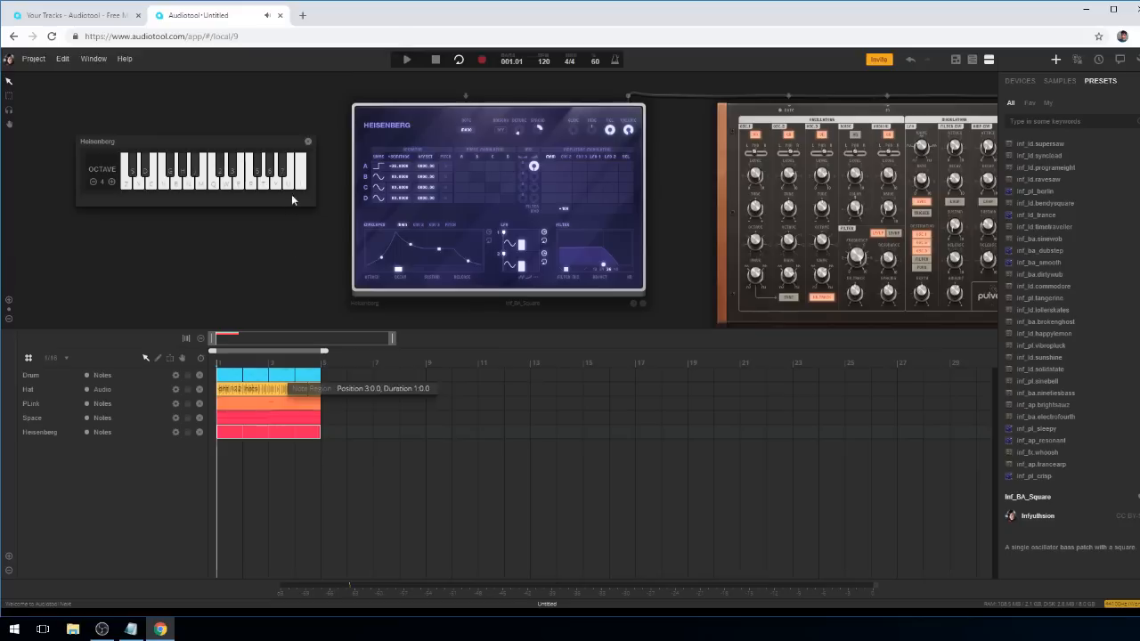
click(309, 141)
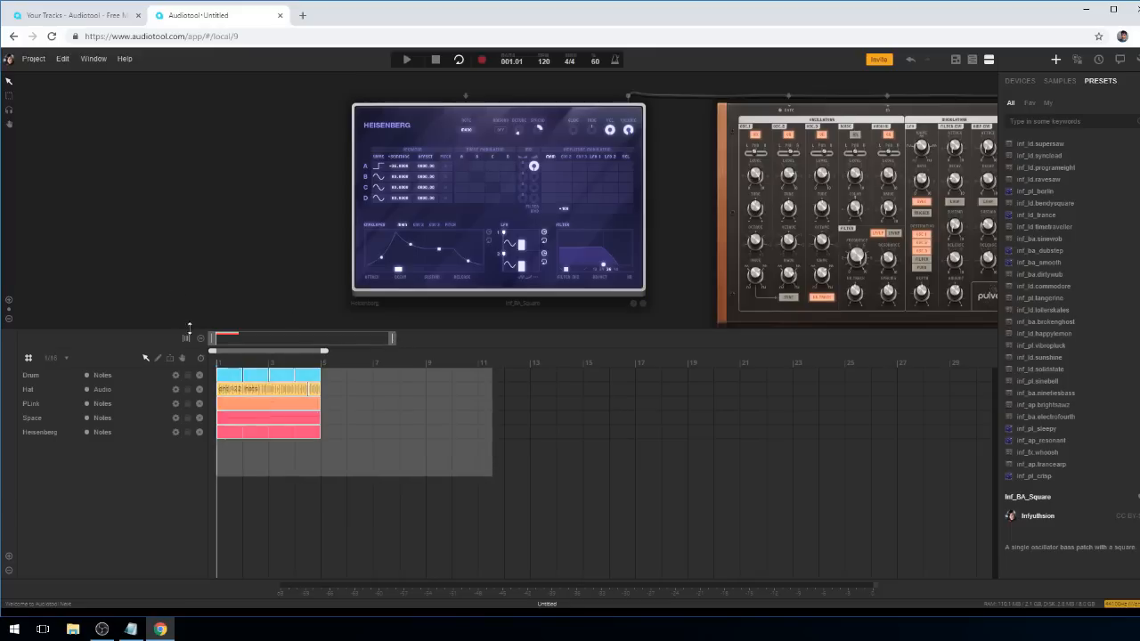
drag(324, 354, 697, 382)
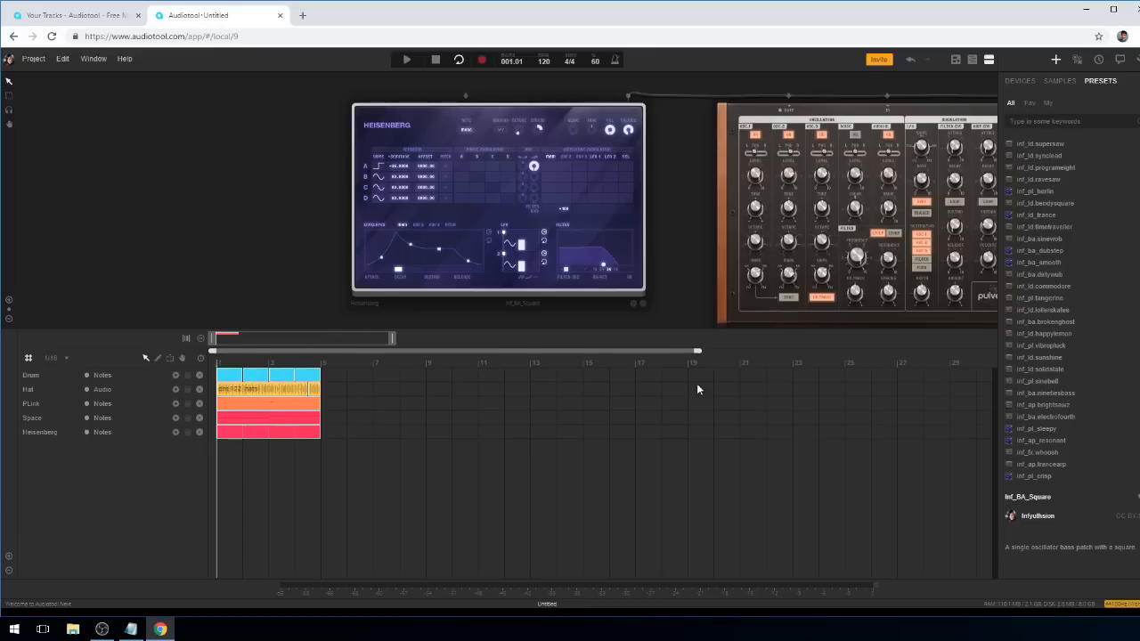
Set the timeline grid to Bar and move all regions so they start at bar 17.
drag(280, 393, 657, 399)
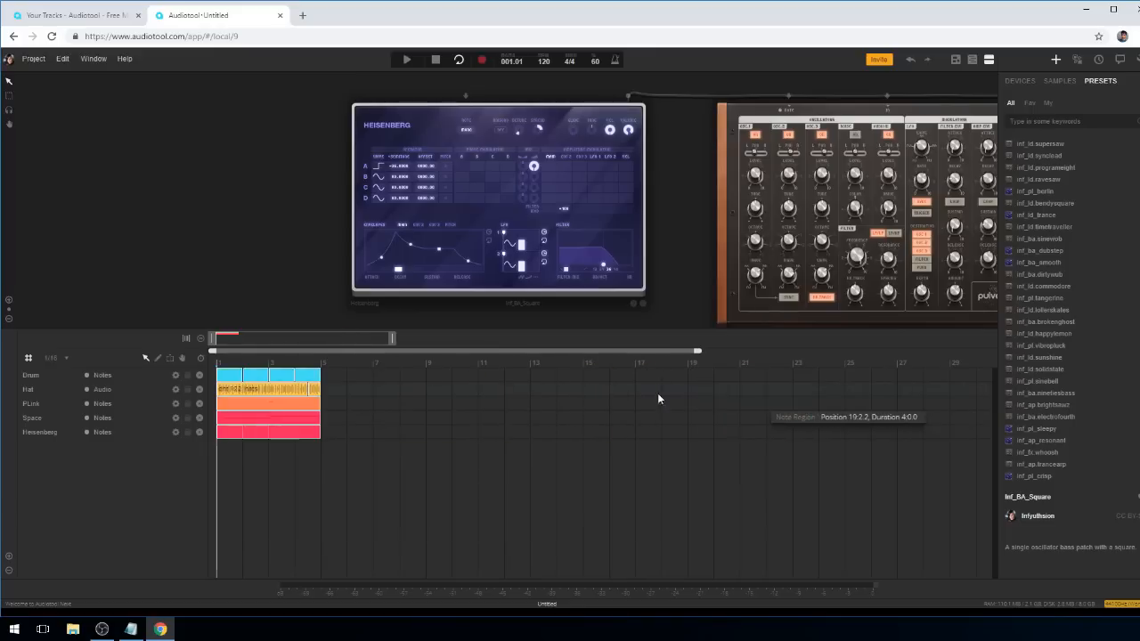
click(65, 359)
click(60, 385)
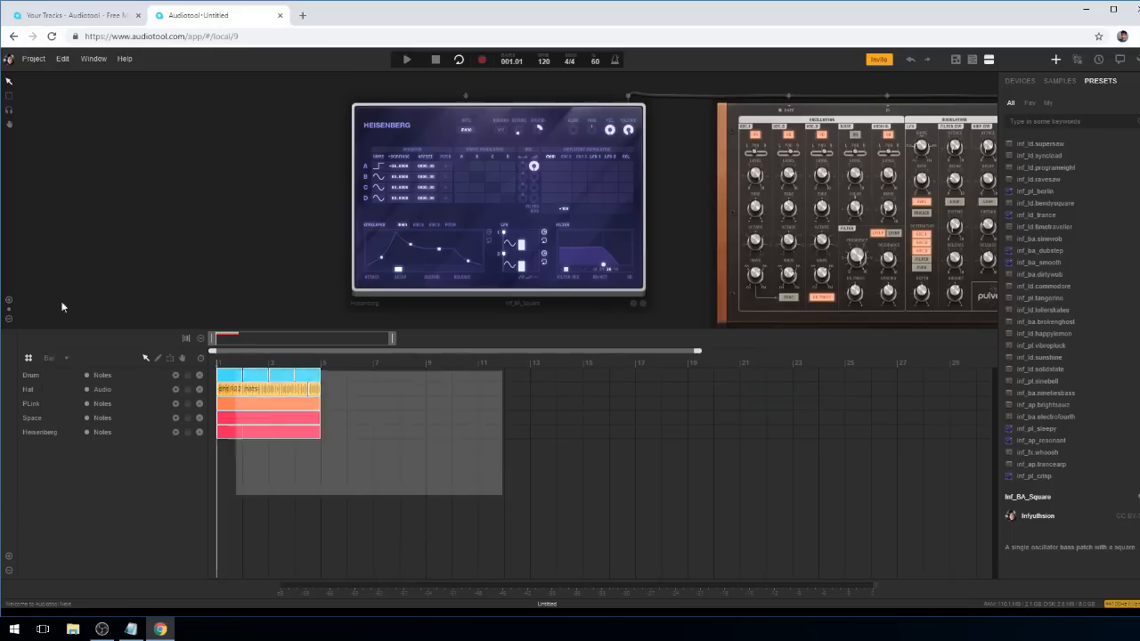
drag(227, 372, 646, 374)
Copy only the Hat and Space regions from bar 17 to bar 1 and start playback.
drag(836, 475, 595, 411)
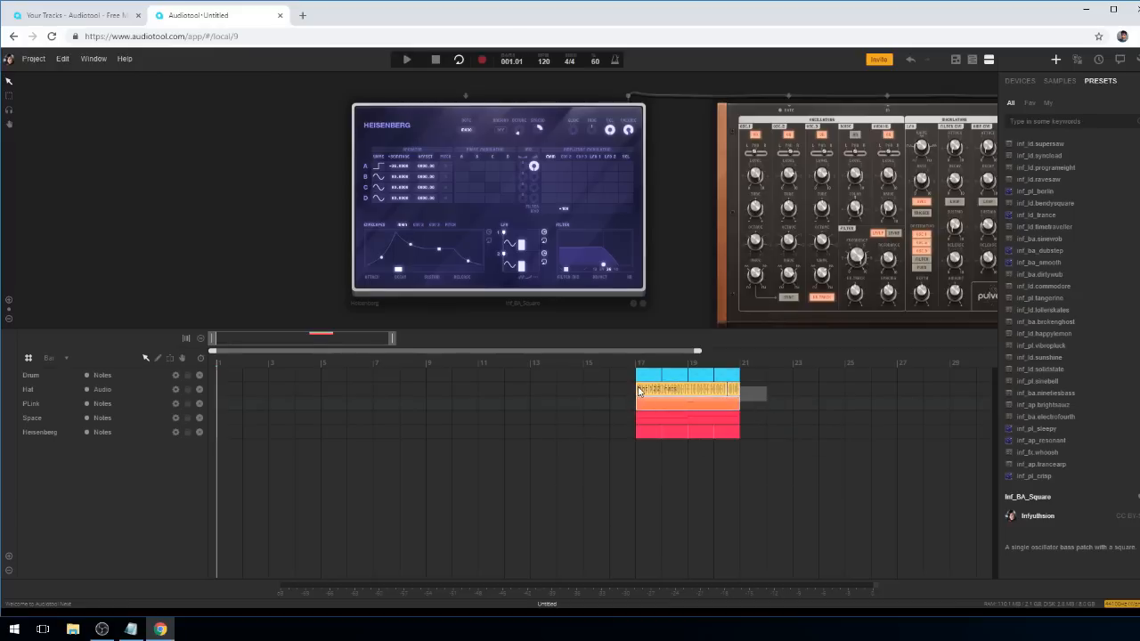
drag(656, 389, 239, 390)
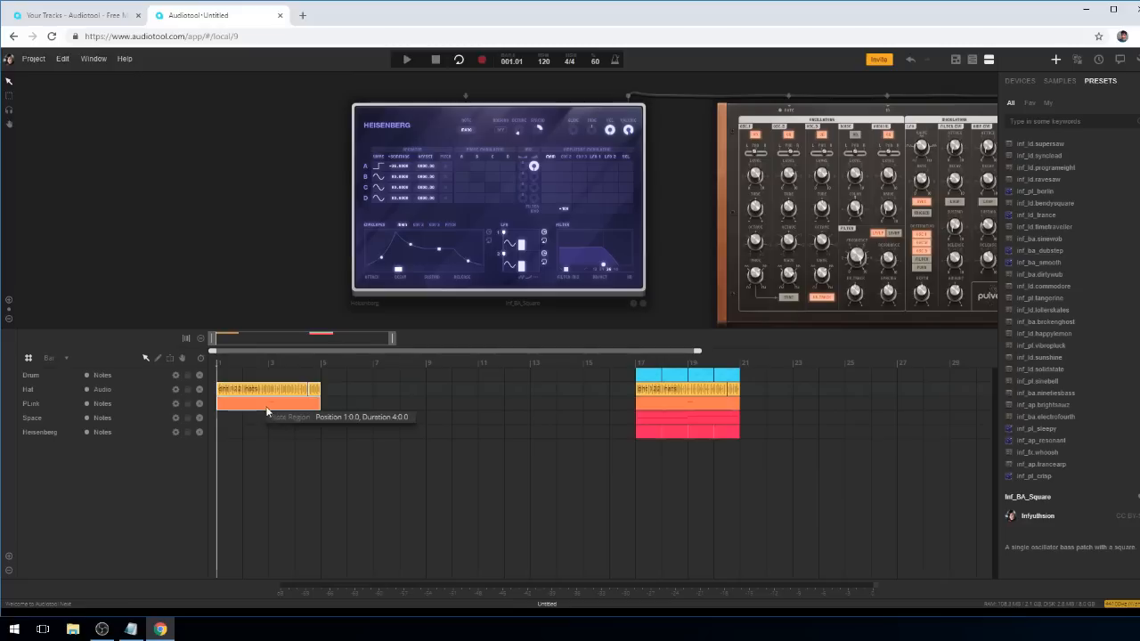
click(266, 410)
key(Delete)
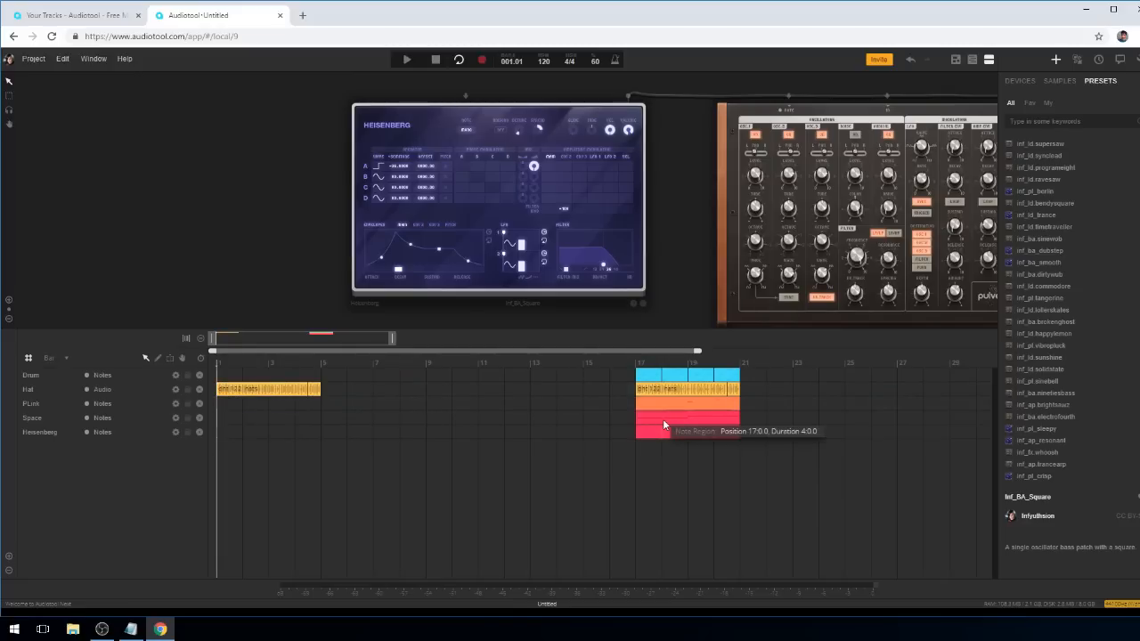
drag(662, 423, 205, 412)
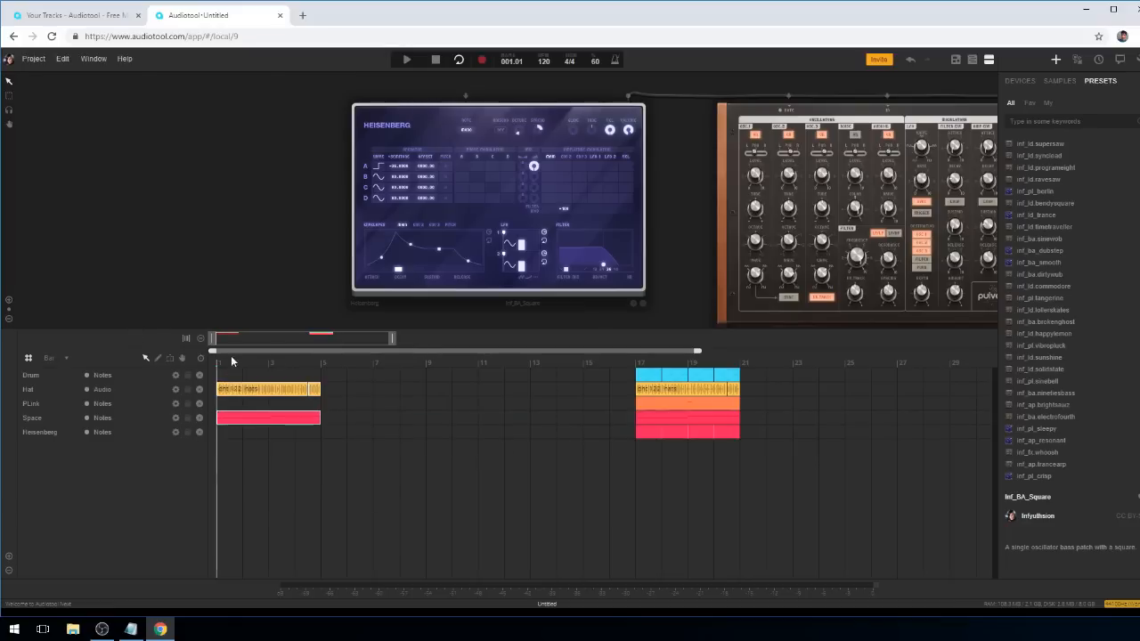
key(space)
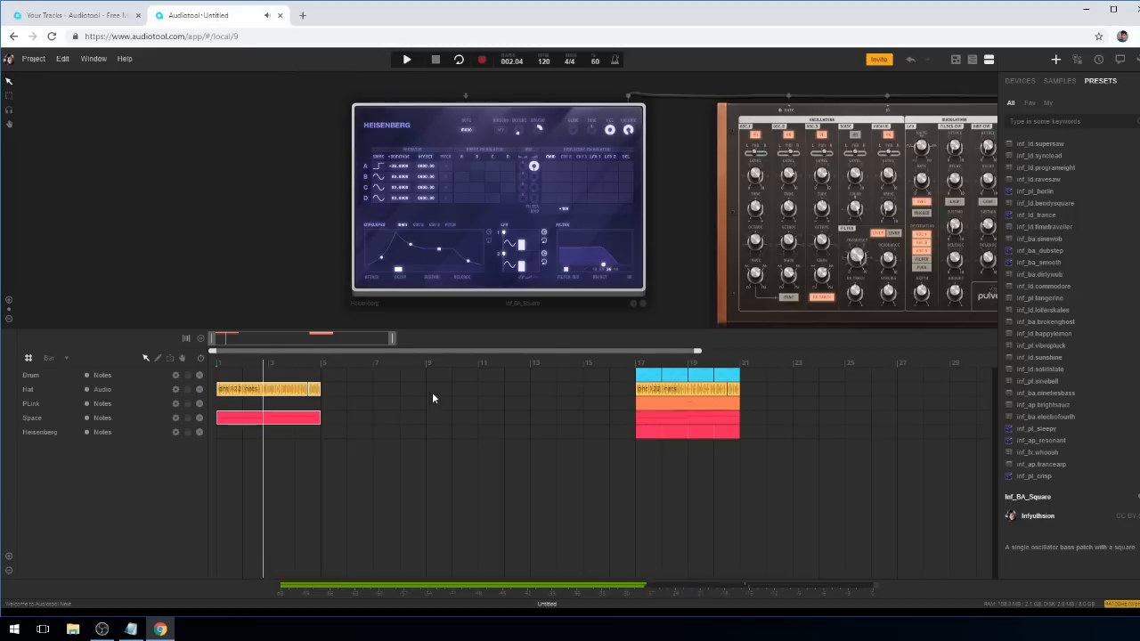
Move the PLink region to bar 5, copy Space and Hat regions there without the last half bar of hats, and stop playback.
drag(642, 403, 354, 403)
drag(673, 419, 370, 422)
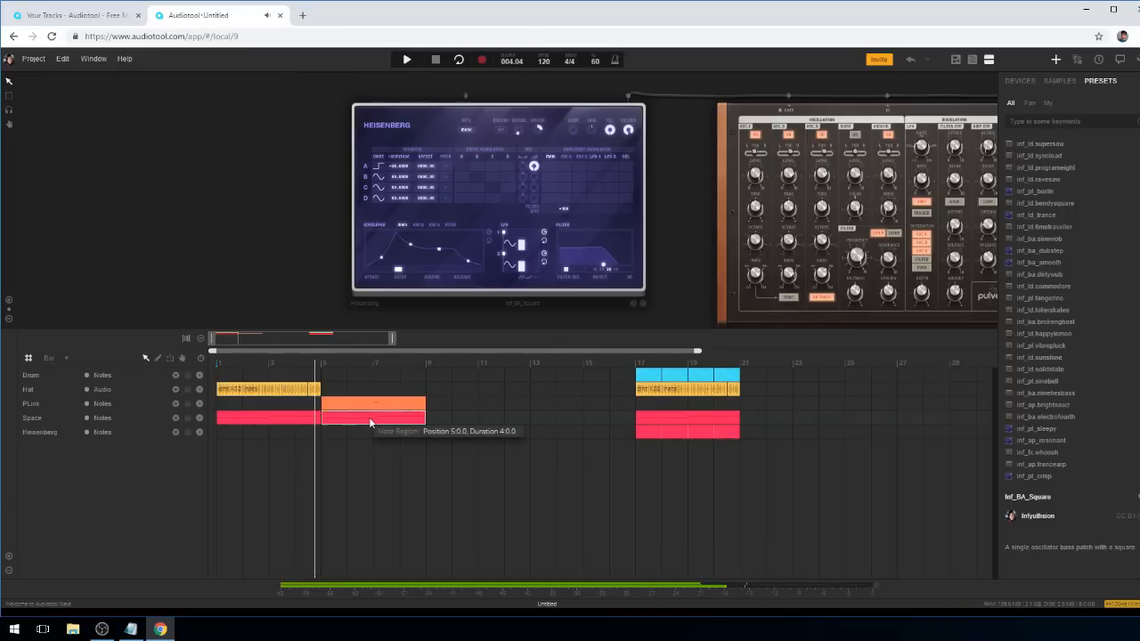
drag(224, 389, 338, 395)
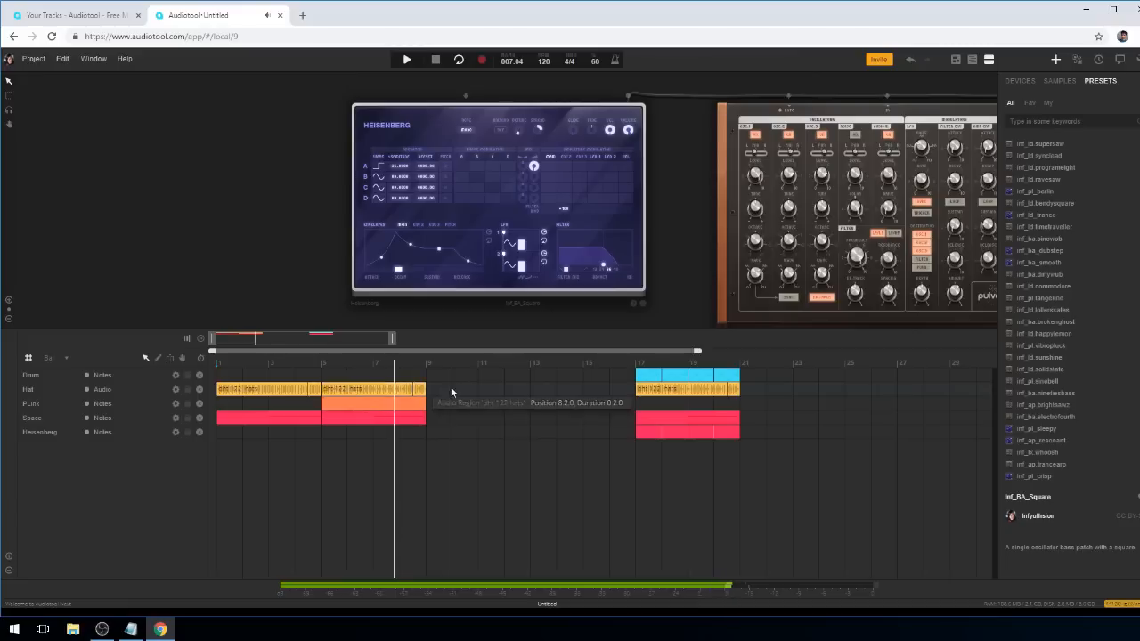
key(Delete)
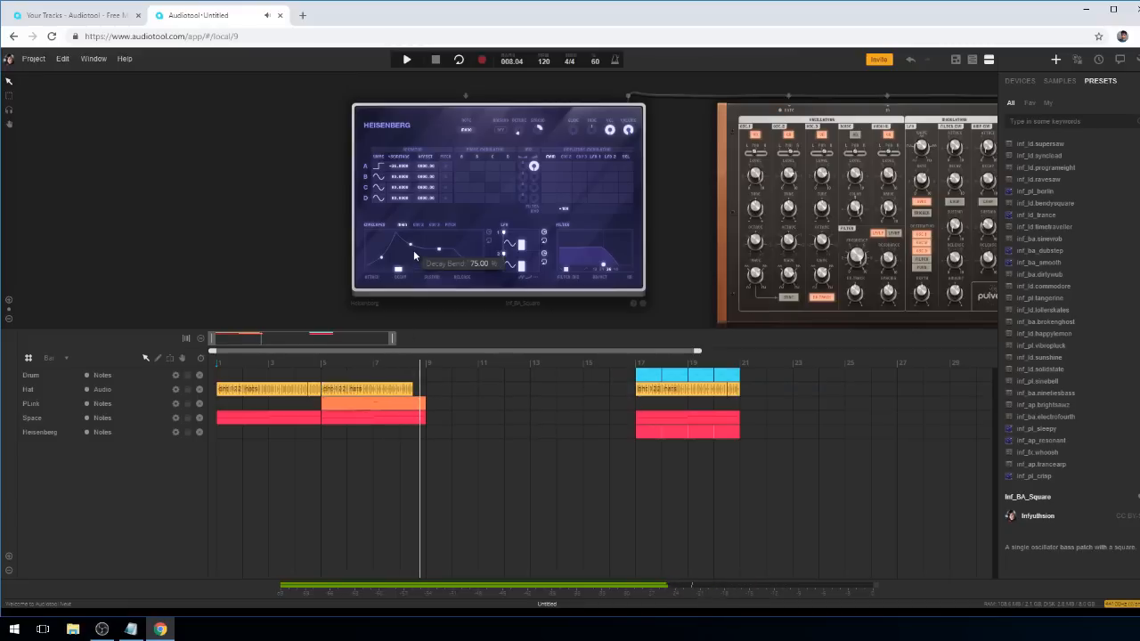
key(space)
Move the remaining bar 17 regions to bar 9, duplicate them at bar 13, and copy the PLink region to both bars.
key(ctrl+a)
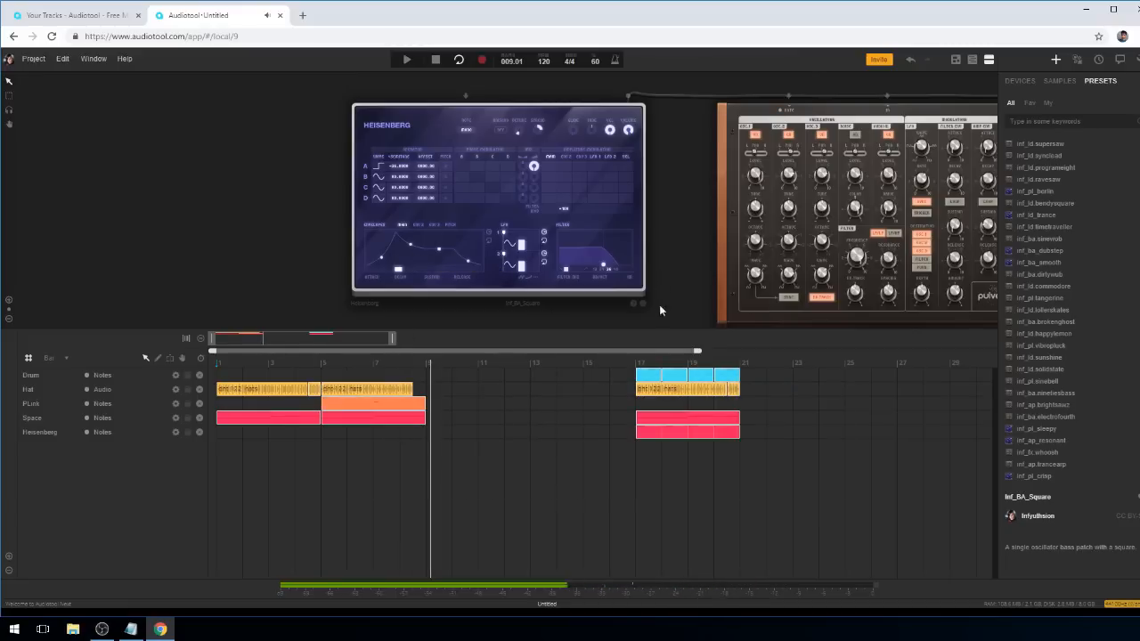
drag(746, 444, 588, 328)
drag(658, 395, 450, 397)
key(ctrl+d)
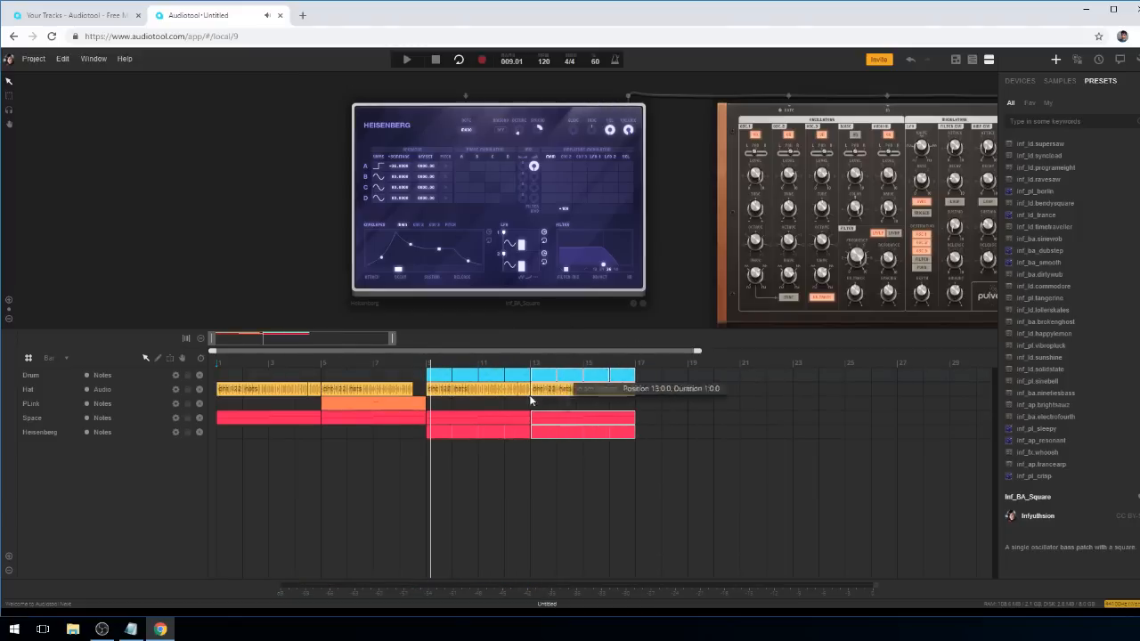
click(614, 405)
drag(384, 404, 579, 405)
While playing from bar 1, delete the Drum region at bar 16 and shorten the Hat part from bar 13 to three bars.
click(216, 361)
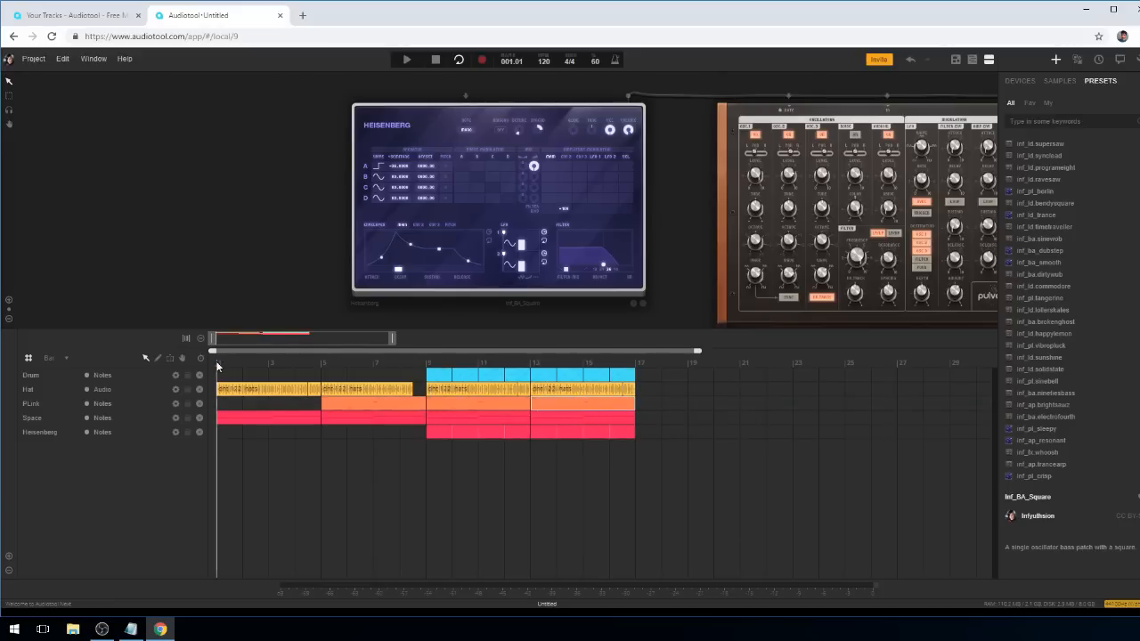
key(space)
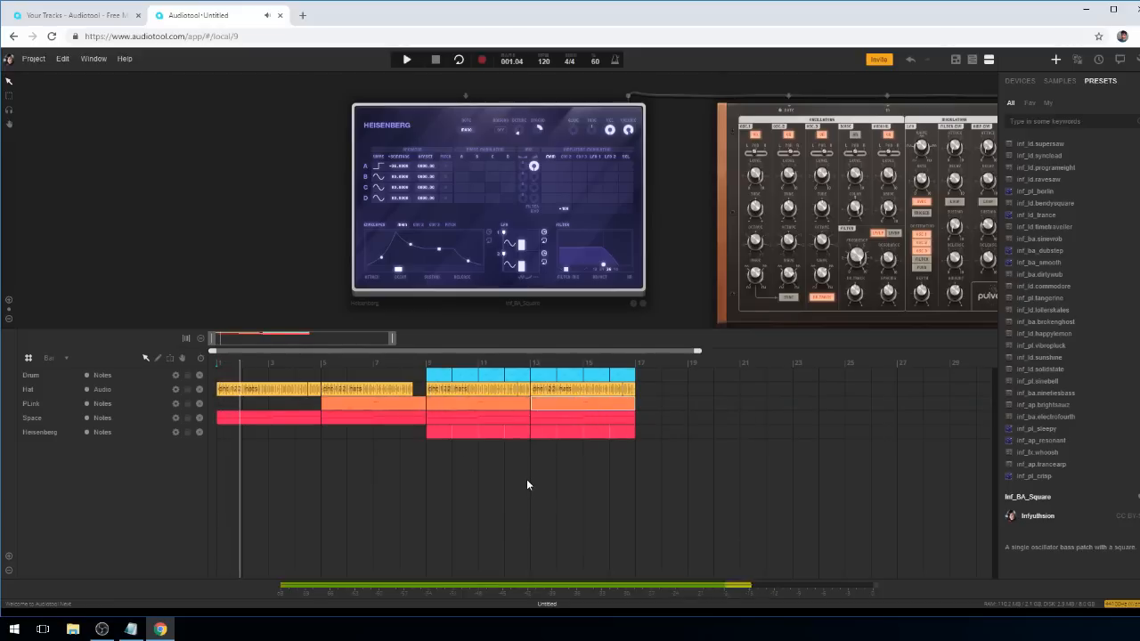
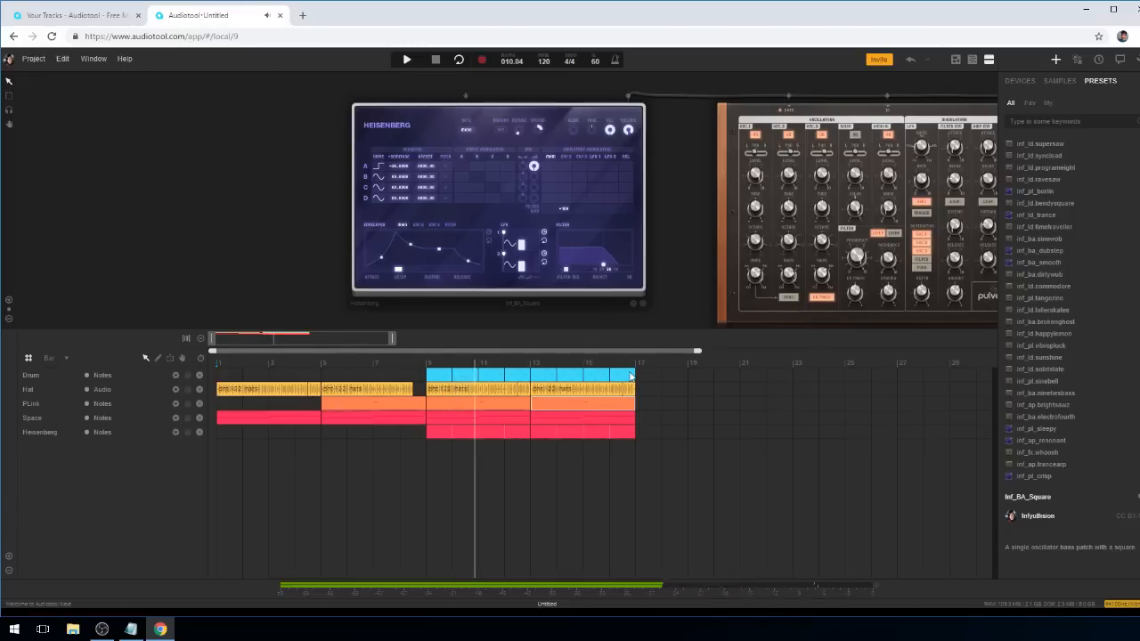
key(Delete)
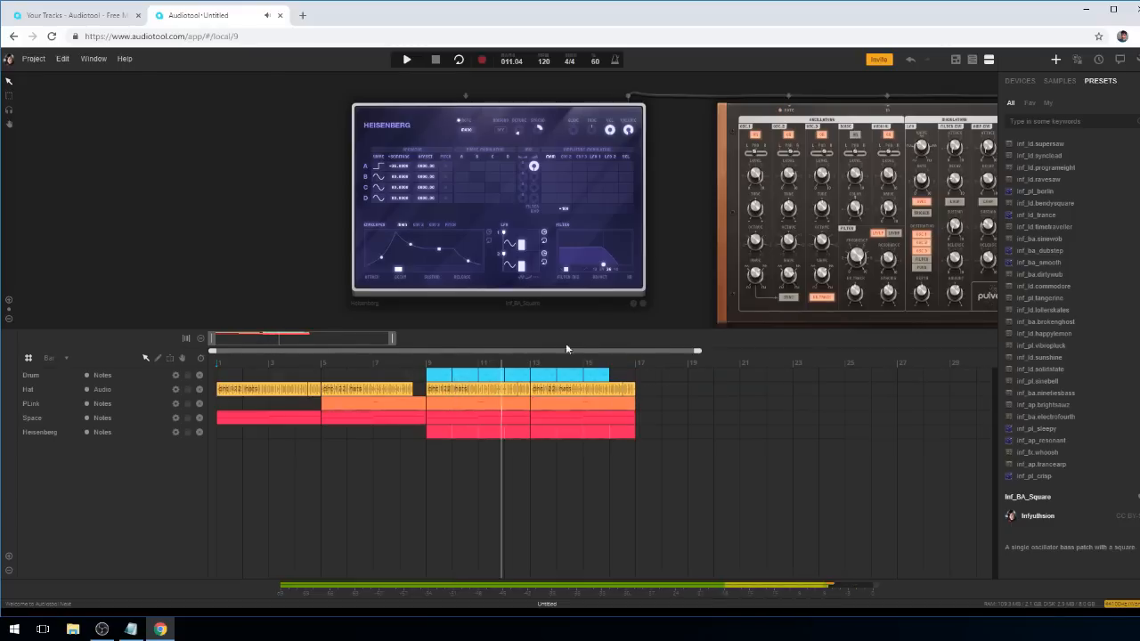
drag(637, 397, 609, 389)
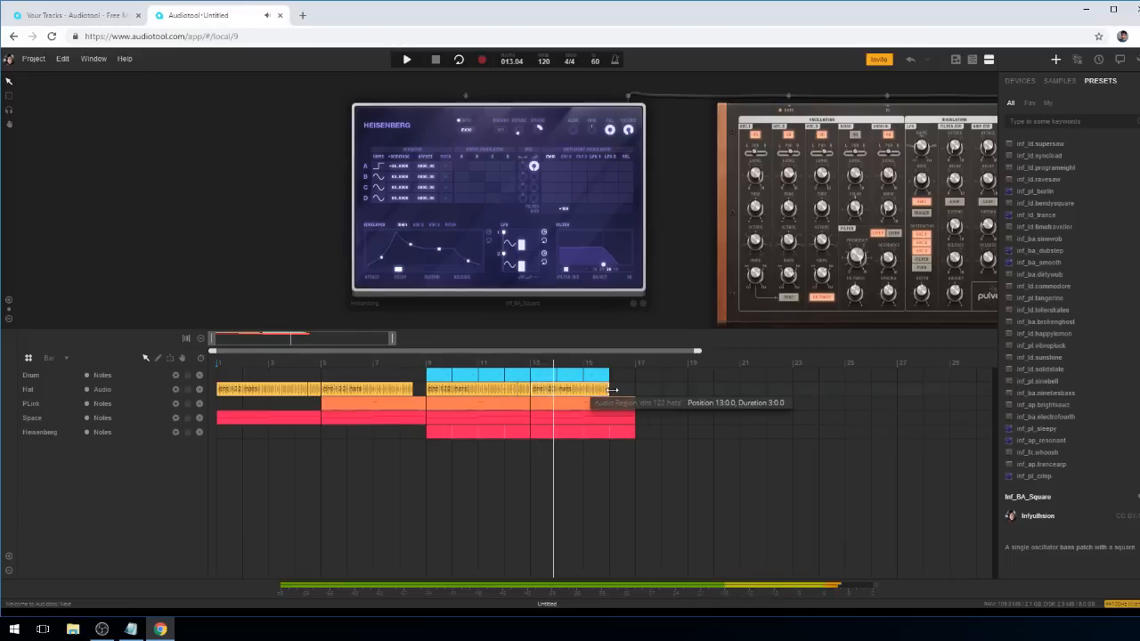
Copy the Space and Heisenberg regions to bars 17 and 21 and the seven Drum regions to bar 17, extending the loop to about bar 24.
drag(647, 470, 657, 425)
mouse_move(625, 381)
mouse_down()
mouse_move(428, 374)
mouse_move(642, 374)
mouse_up()
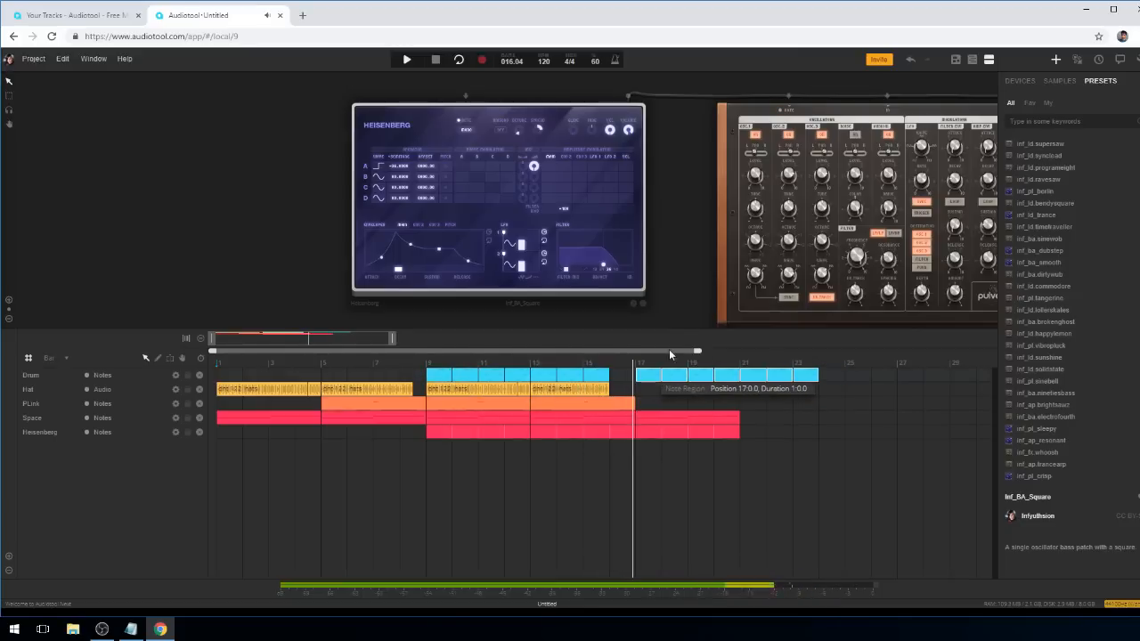
drag(698, 351, 815, 356)
drag(743, 458, 763, 423)
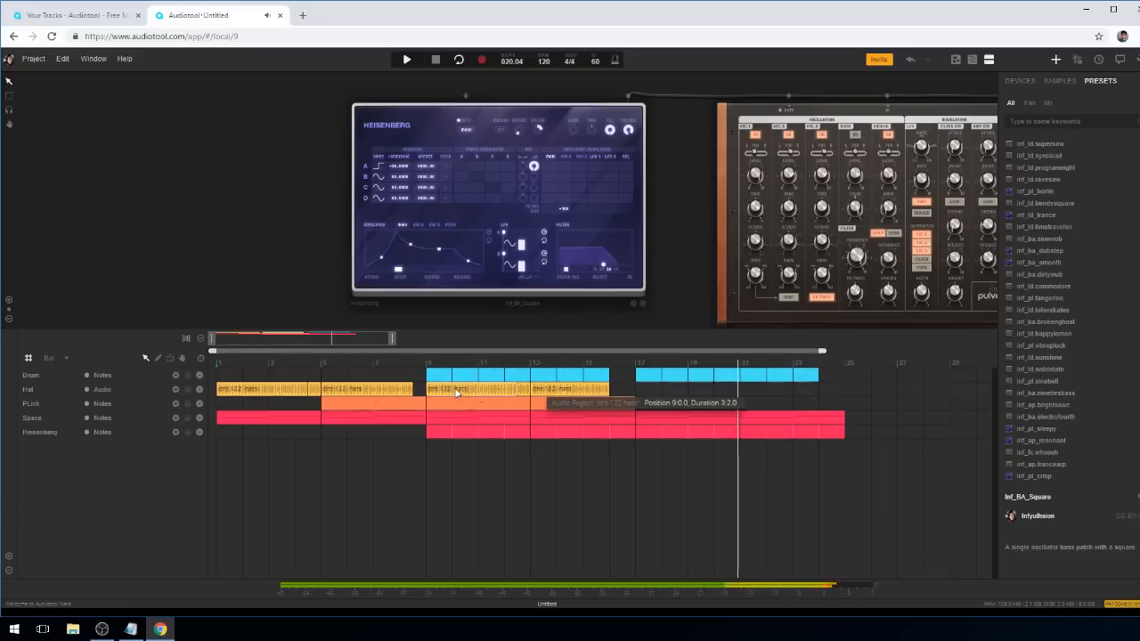
Copy the Hat region from bar 9 to bar 21 and extend the loop range to about bar 34.
drag(455, 392, 760, 394)
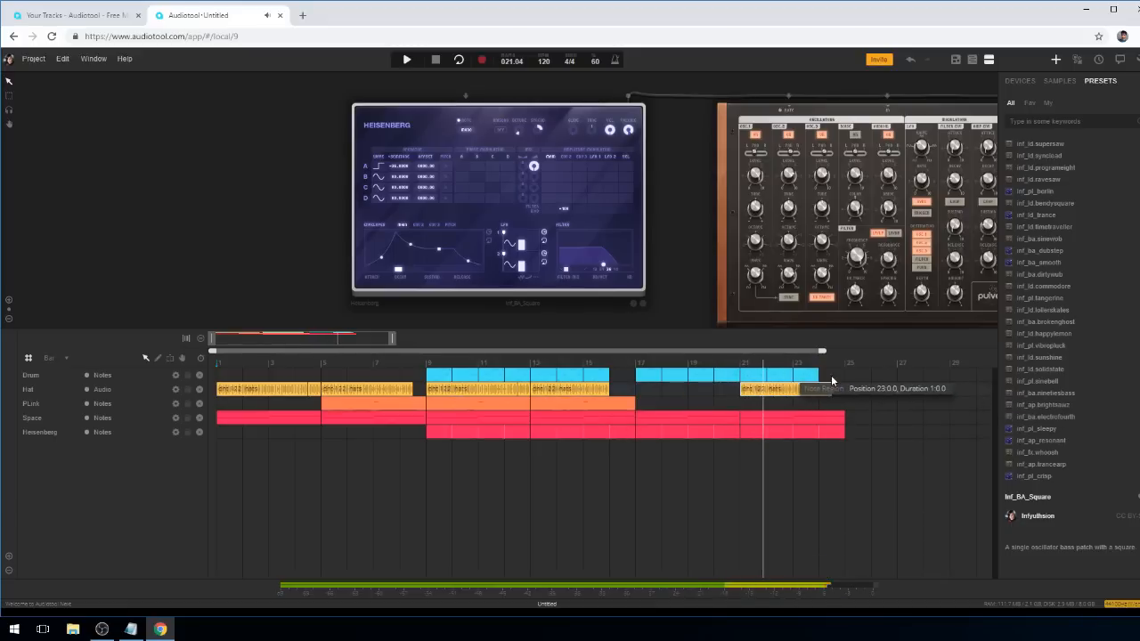
drag(819, 353, 1035, 348)
drag(405, 337, 462, 338)
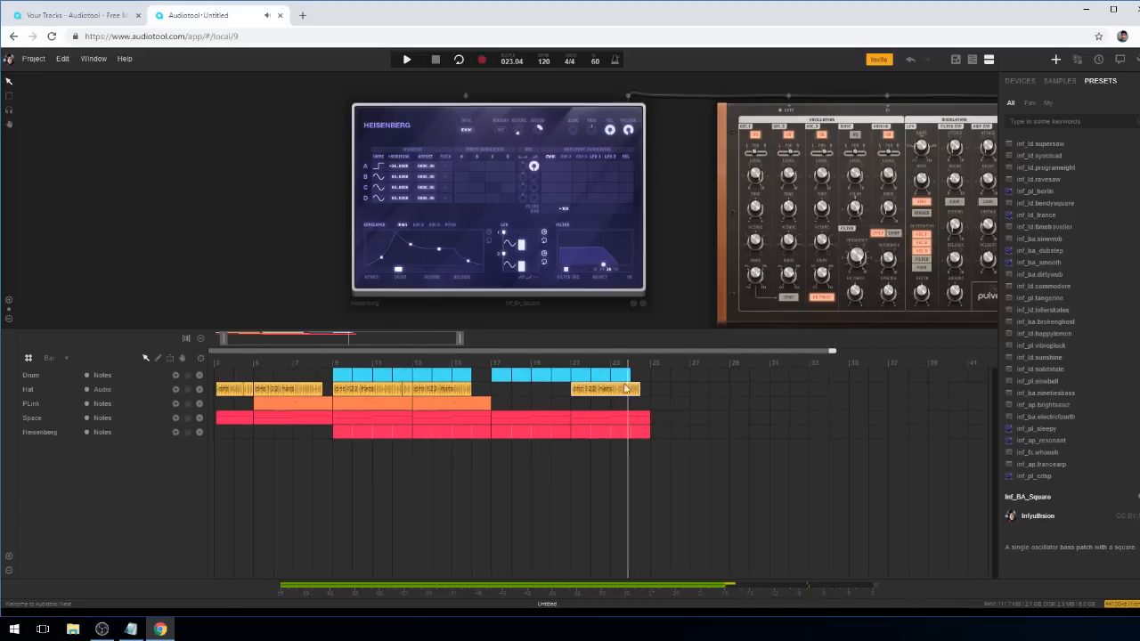
Duplicate the Drum, Hat and PLink regions of bars 9 to 16 and place the copies from bar 25.
drag(504, 406, 334, 373)
key(ctrl+d)
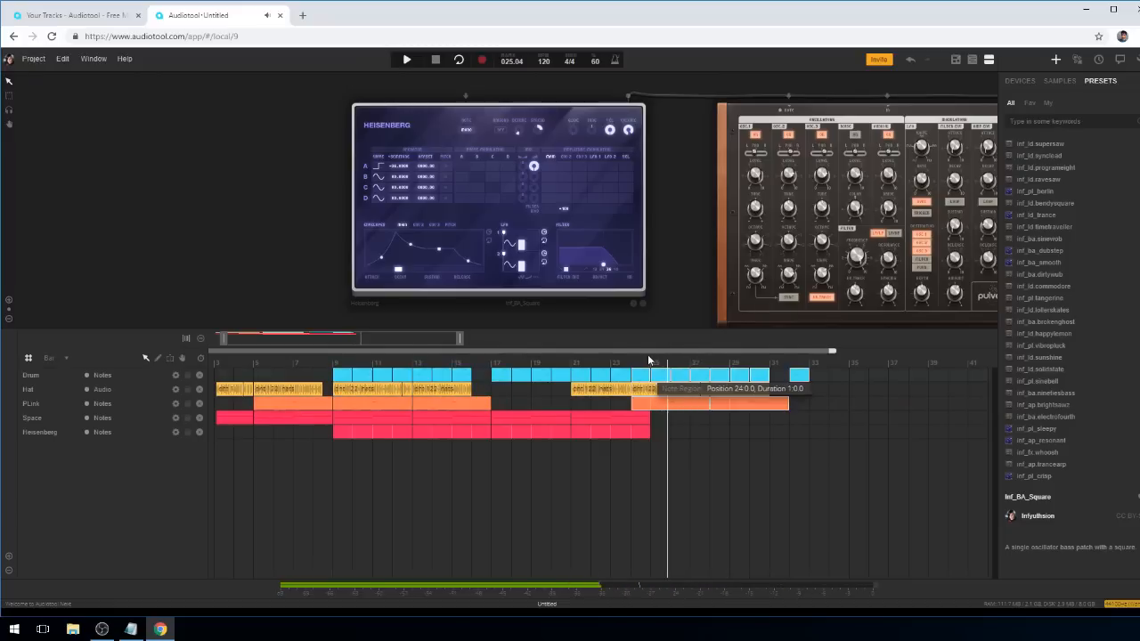
click(653, 363)
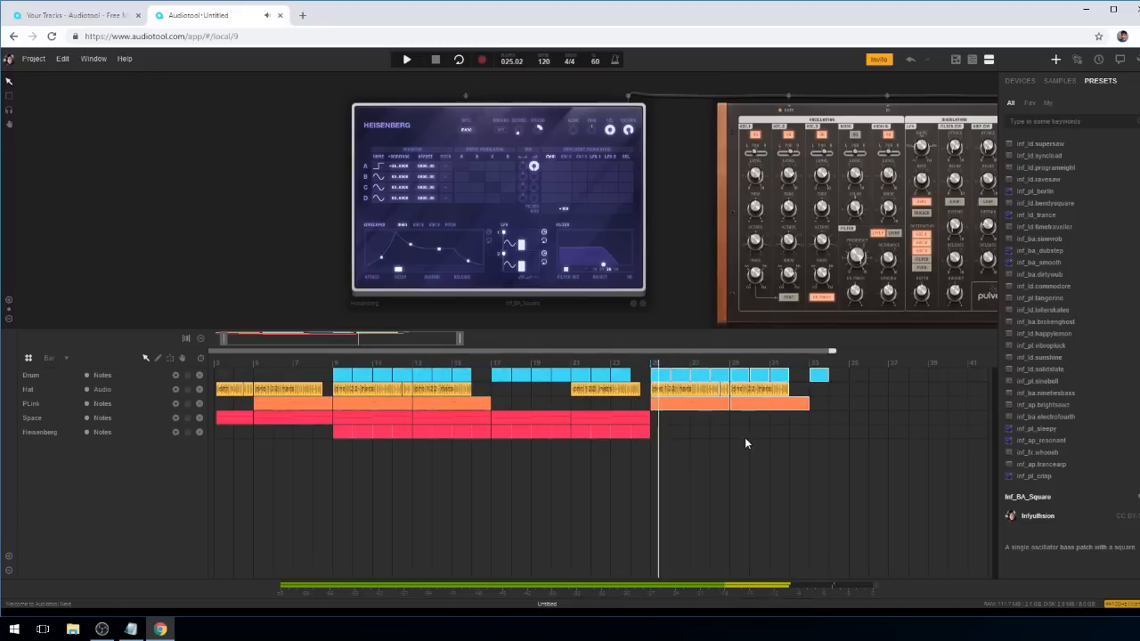
click(744, 437)
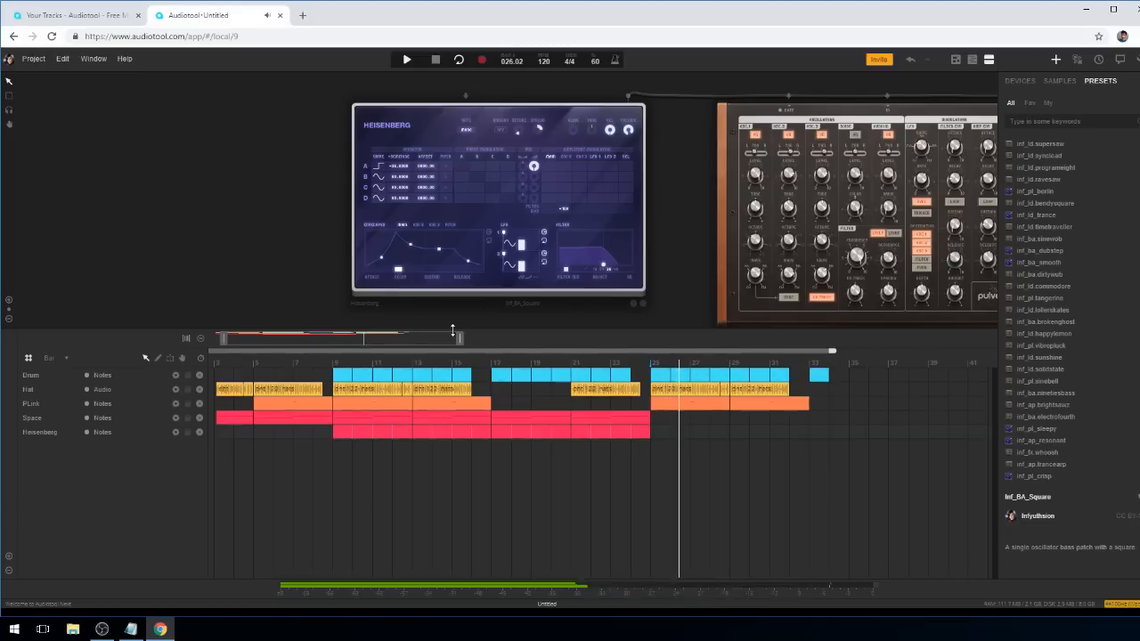
Delete the Drum, Hat and PLink regions from bar 29 onward.
drag(459, 335, 548, 335)
drag(704, 441, 599, 364)
key(Delete)
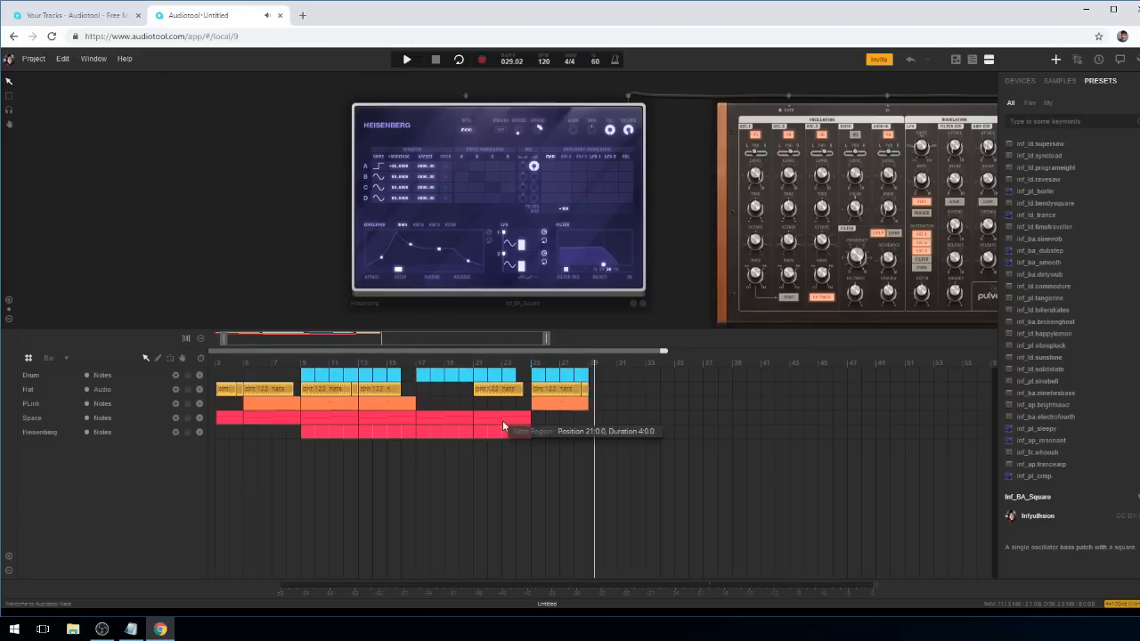
Duplicate the Drum, Hat and PLink regions of bars 25 to 28 at bar 29 and stop playback.
drag(606, 425, 445, 332)
key(ctrl+d)
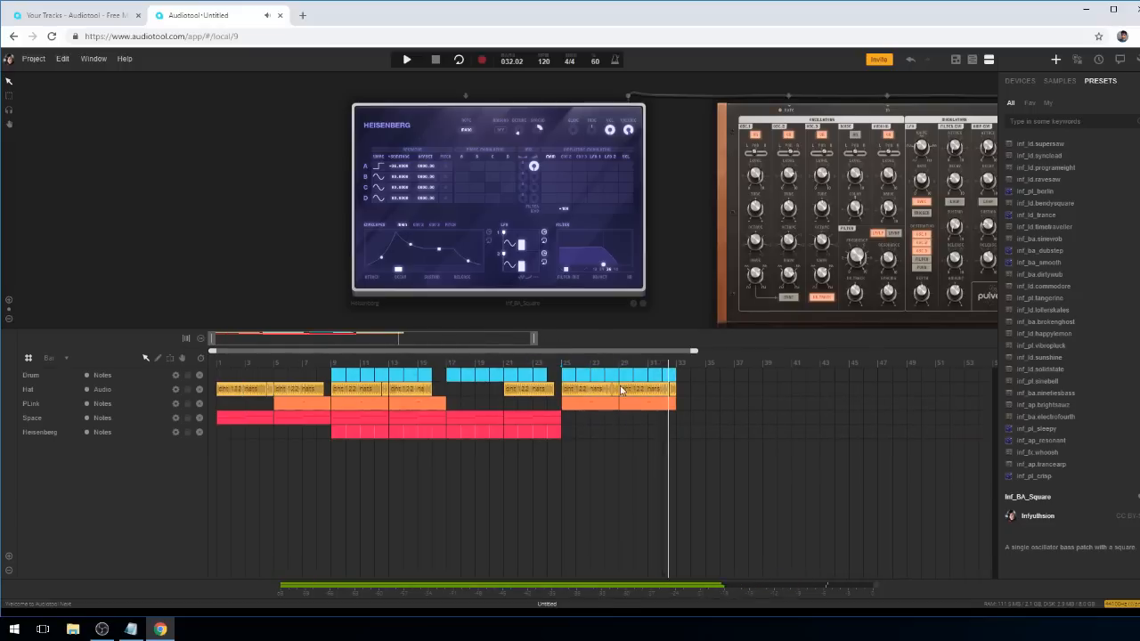
key(space)
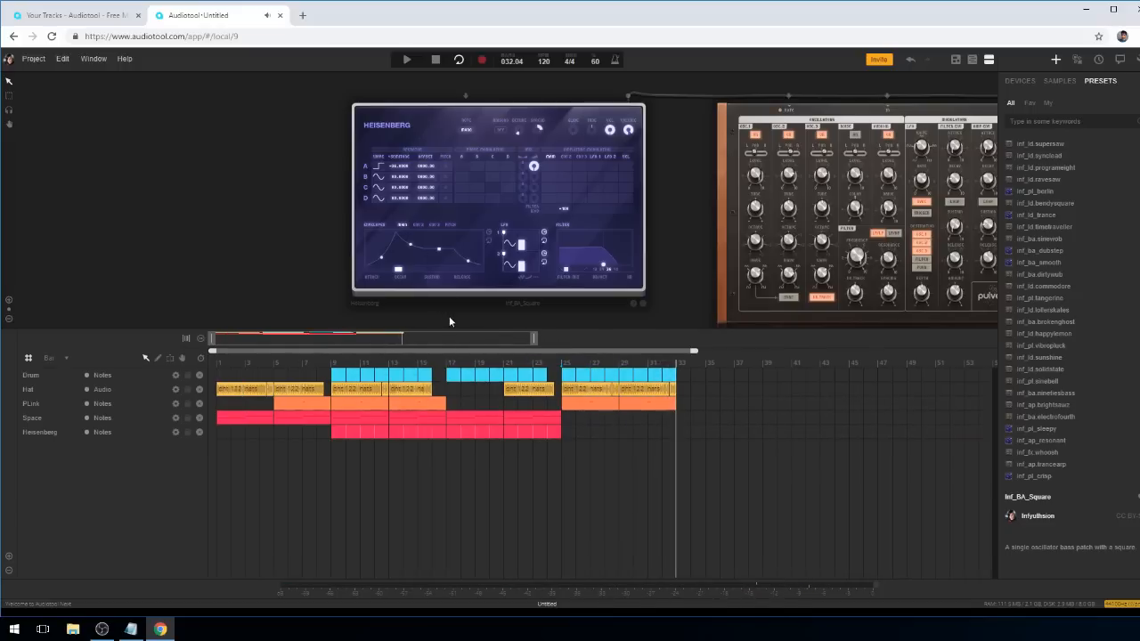
Return the playhead to bar 1 and examine the Centroid mixer's master level fader.
click(213, 362)
scroll(608, 246, down, 1)
scroll(607, 247, right, 1)
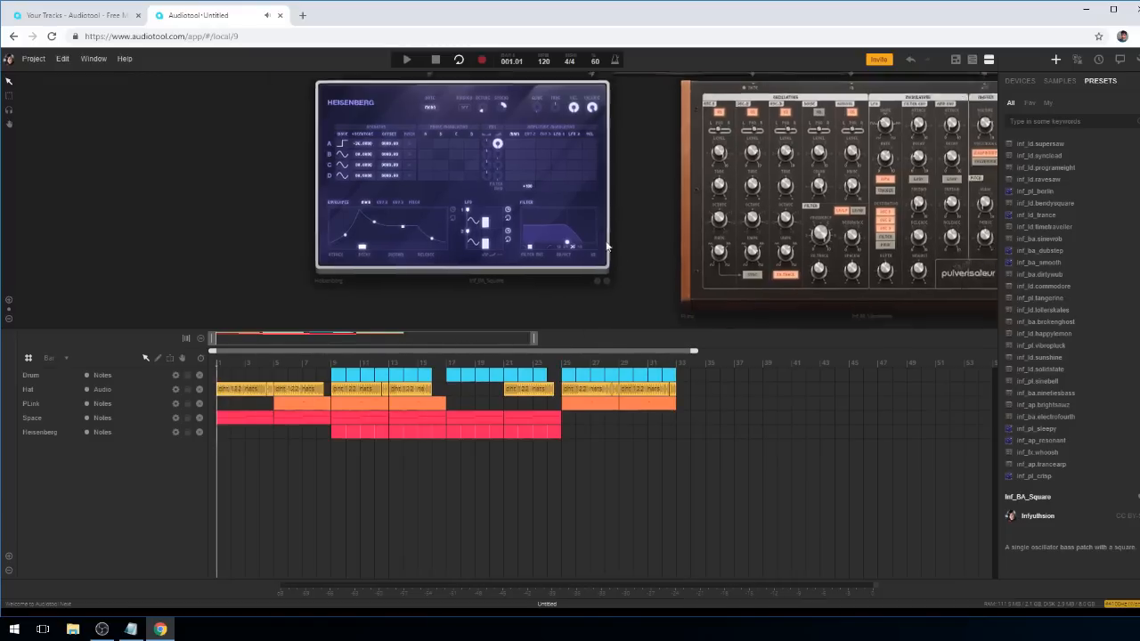
scroll(495, 244, down, 4)
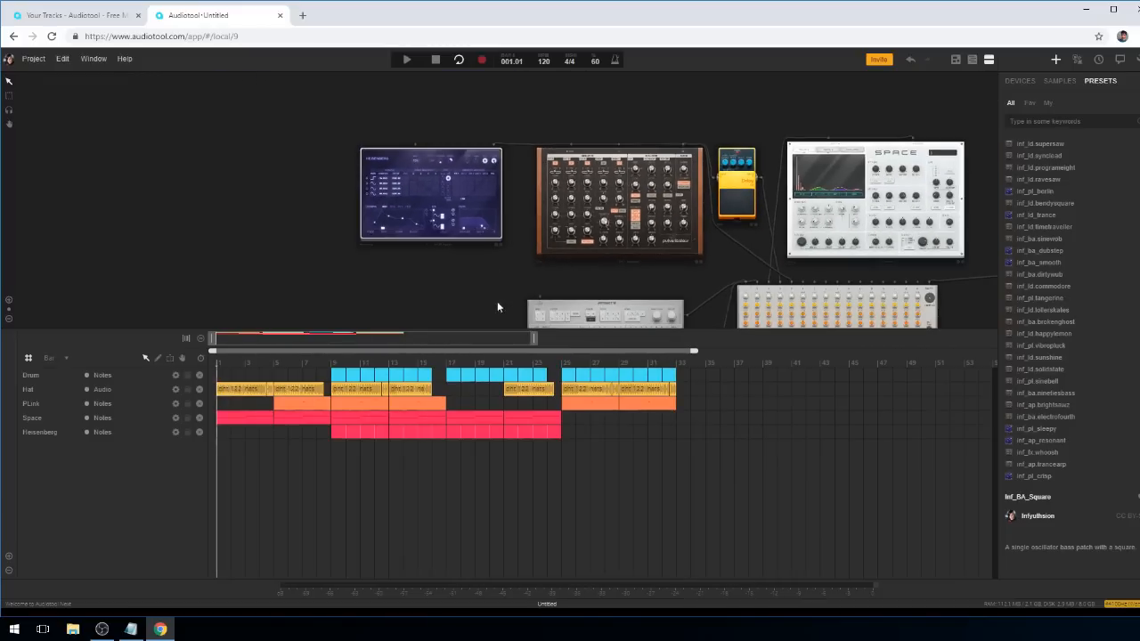
scroll(497, 301, down, 1)
scroll(497, 301, right, 3)
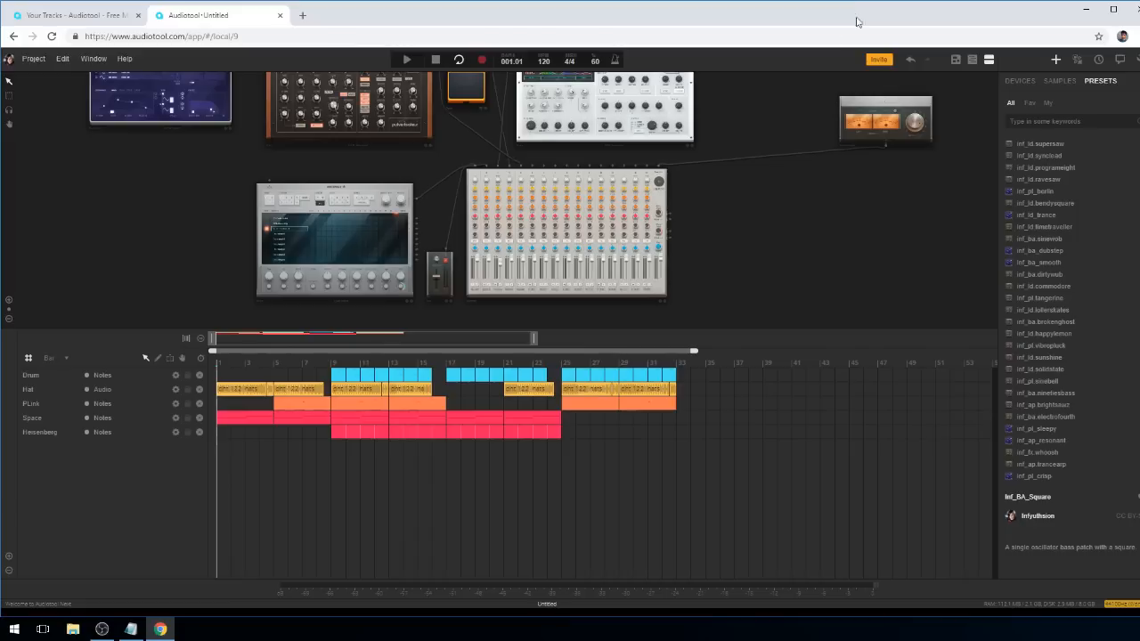
scroll(652, 299, up, 2)
scroll(670, 274, up, 3)
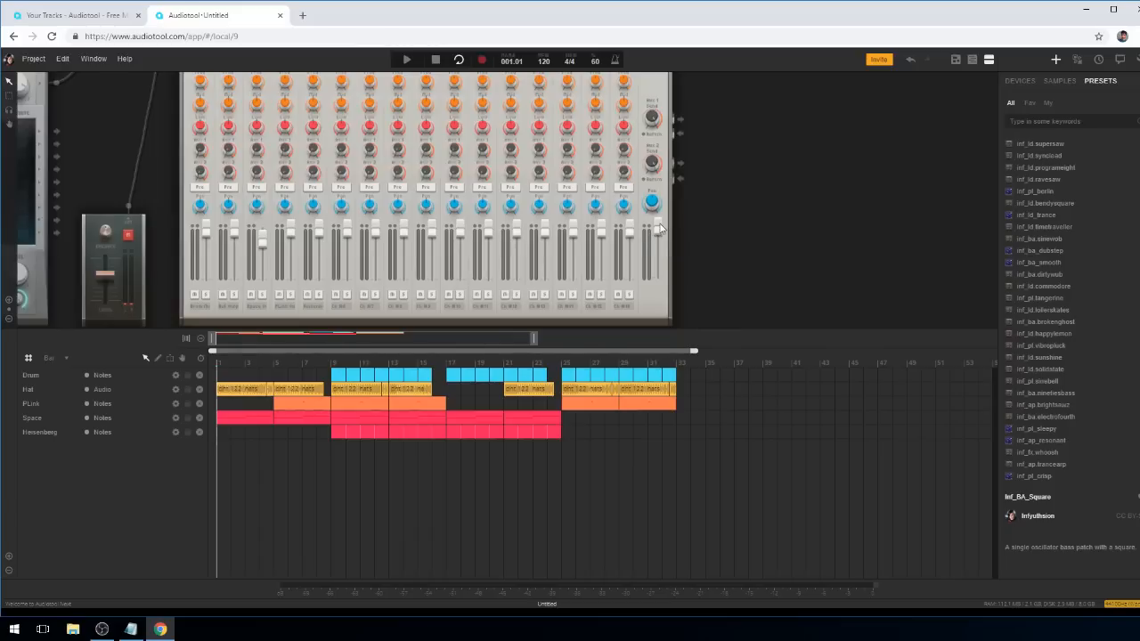
right_click(660, 229)
click(764, 178)
drag(766, 190, 762, 192)
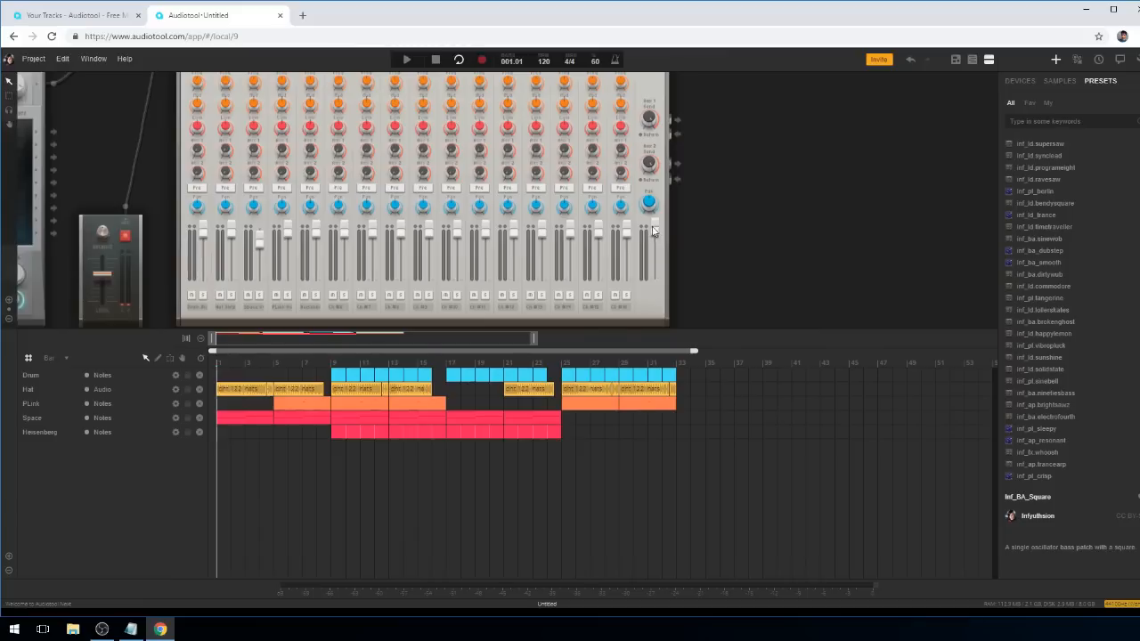
mouse_move(655, 227)
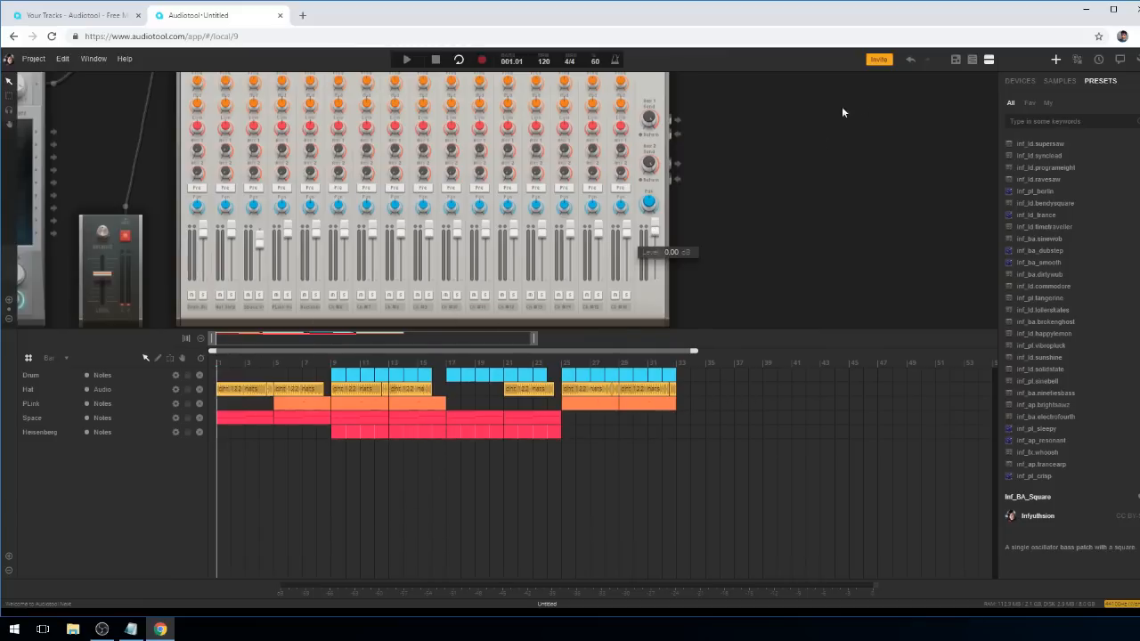
Play the song from bar 1 while trying out the Centroid's master level fader.
key(space)
mouse_move(656, 231)
mouse_down()
mouse_move(661, 292)
mouse_move(661, 229)
mouse_up()
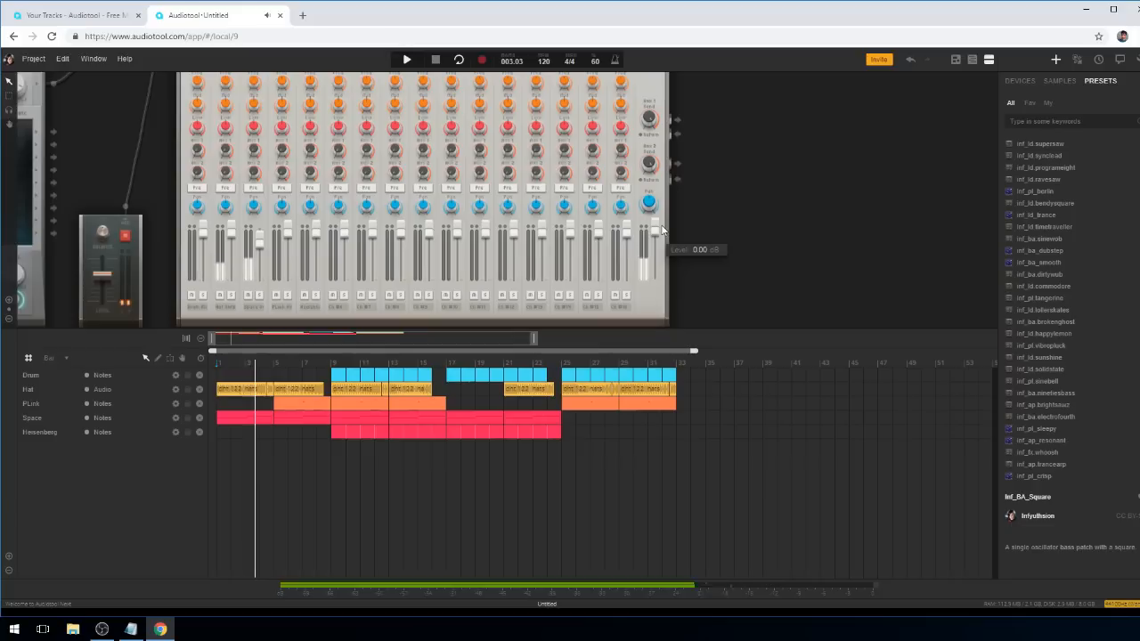
mouse_move(661, 230)
mouse_down()
mouse_move(653, 272)
mouse_move(657, 233)
mouse_up()
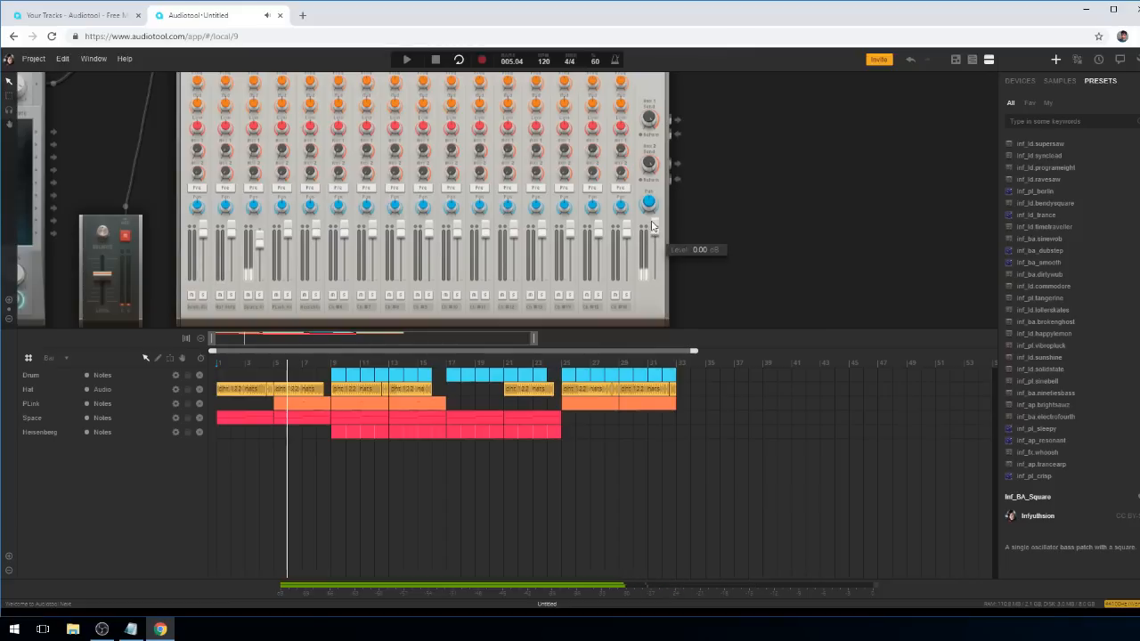
Create a timeline automation track for the Centroid's master level and draw an eight-bar region from bar 1.
right_click(652, 227)
click(686, 239)
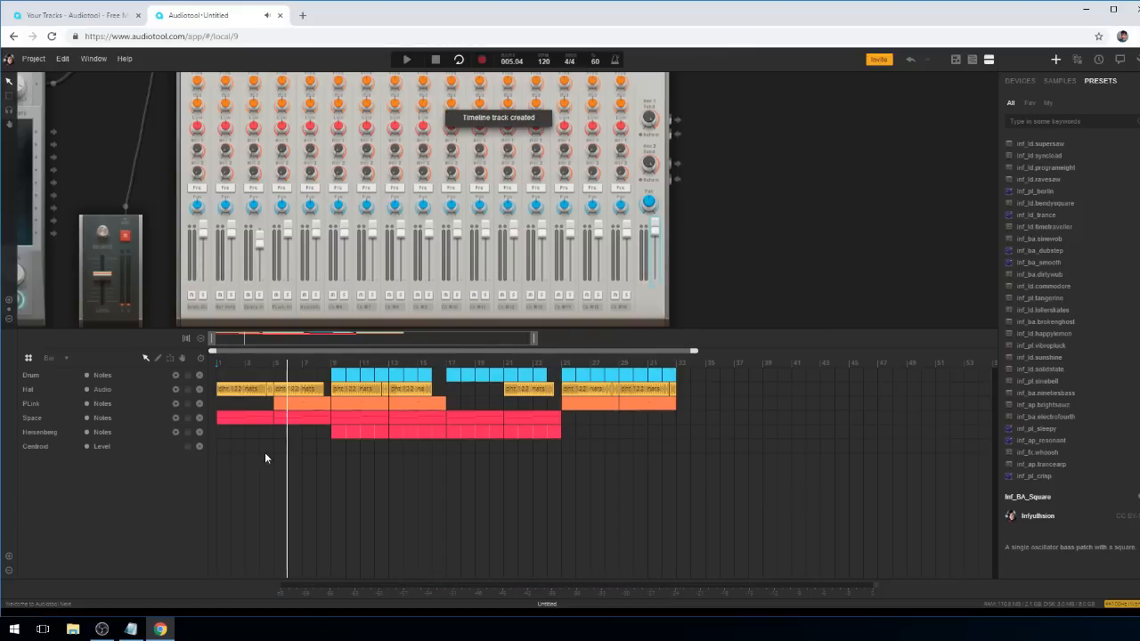
drag(223, 446, 330, 452)
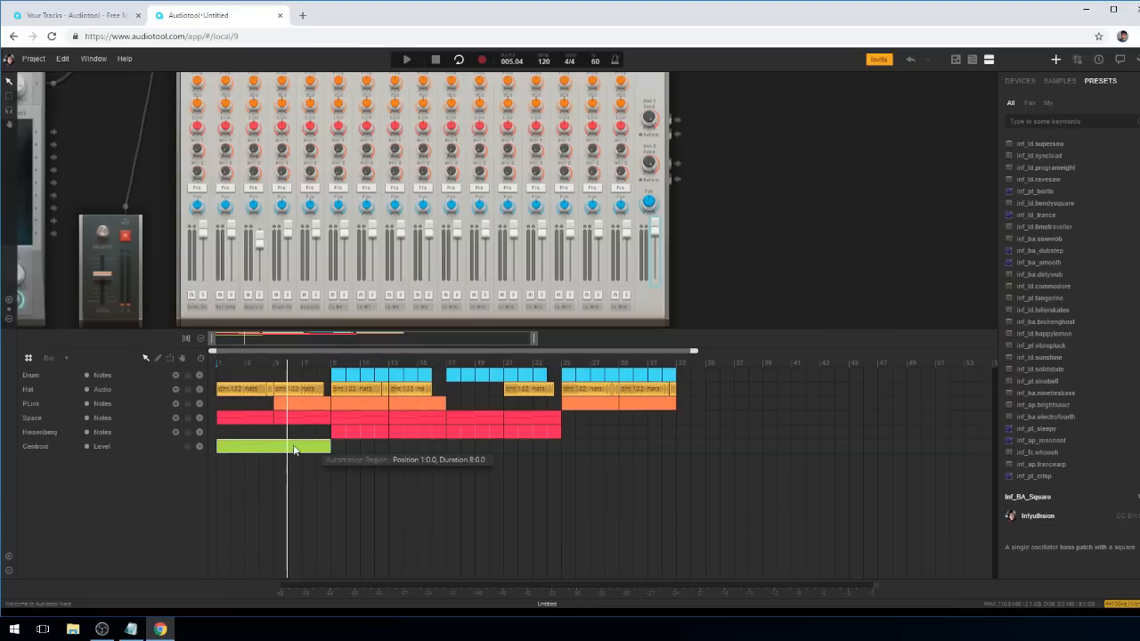
key(Delete)
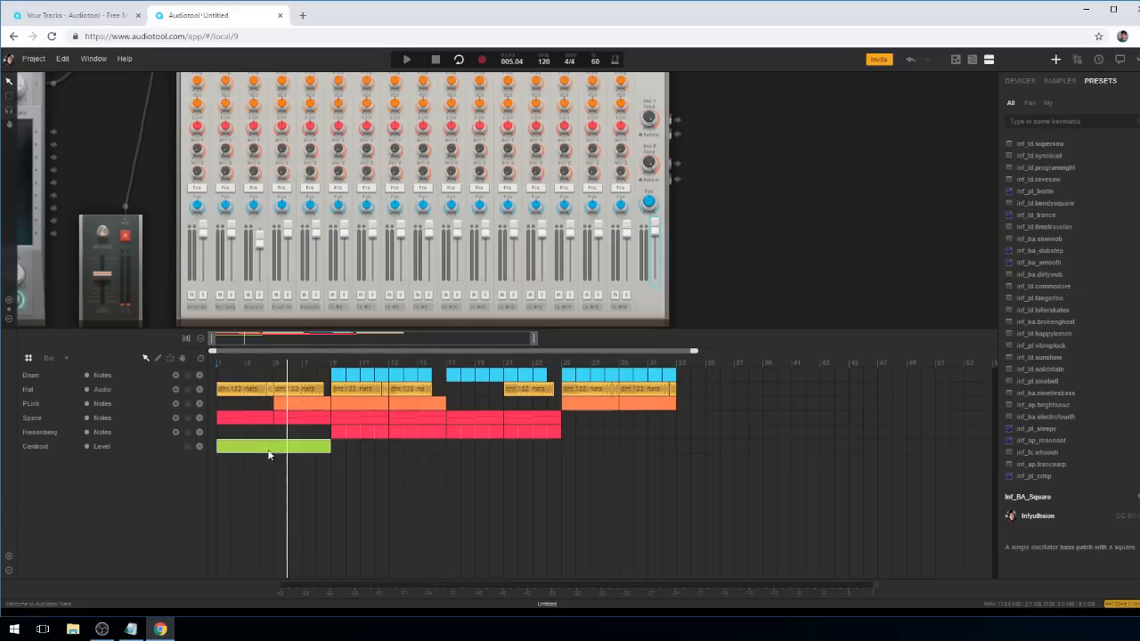
Shape the master level automation as a fade-in from silence at bar 1 to 0.00 dB at bar 9, and play it.
double_click(242, 448)
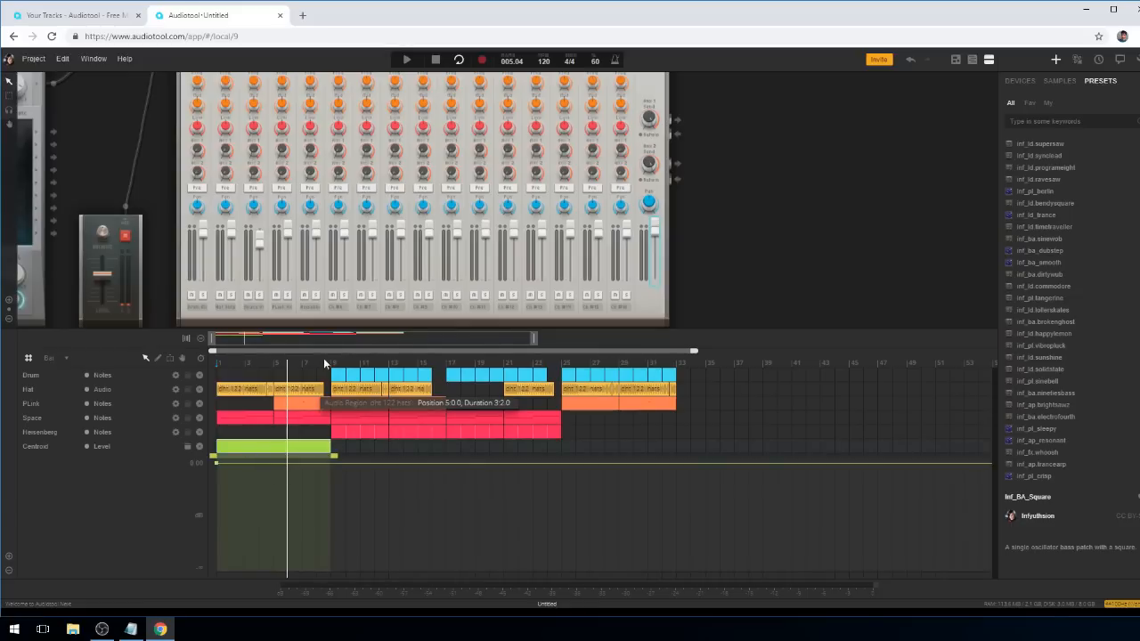
click(330, 463)
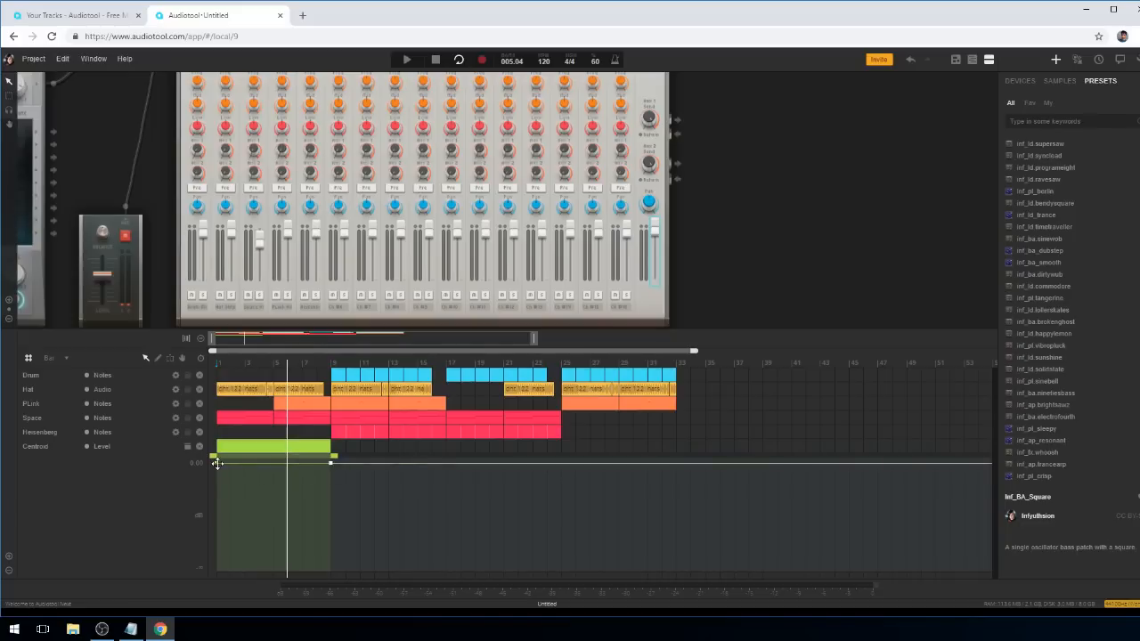
drag(217, 463, 214, 584)
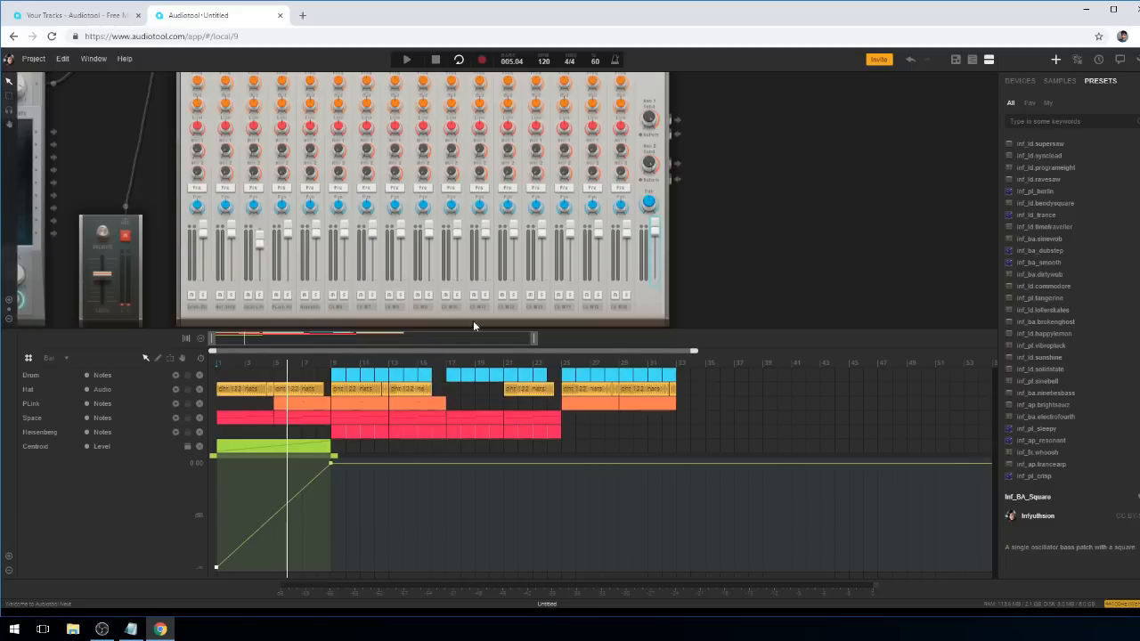
click(217, 360)
key(space)
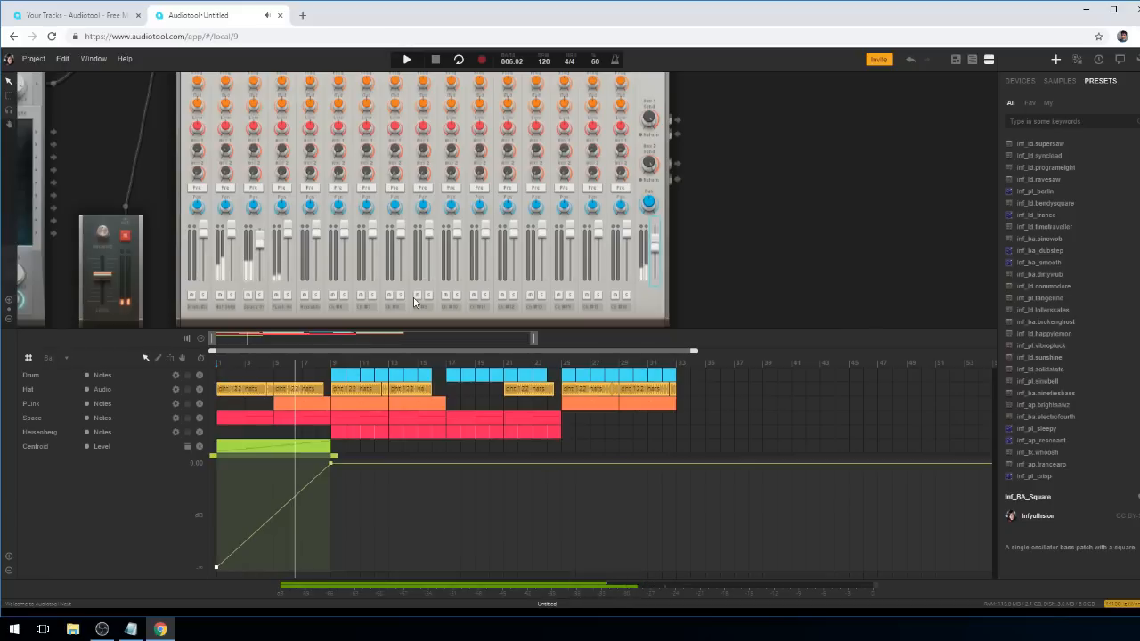
Play from bar 9 and lower the Heisenberg's filter cutoff to 807 Hz.
scroll(748, 169, down, 5)
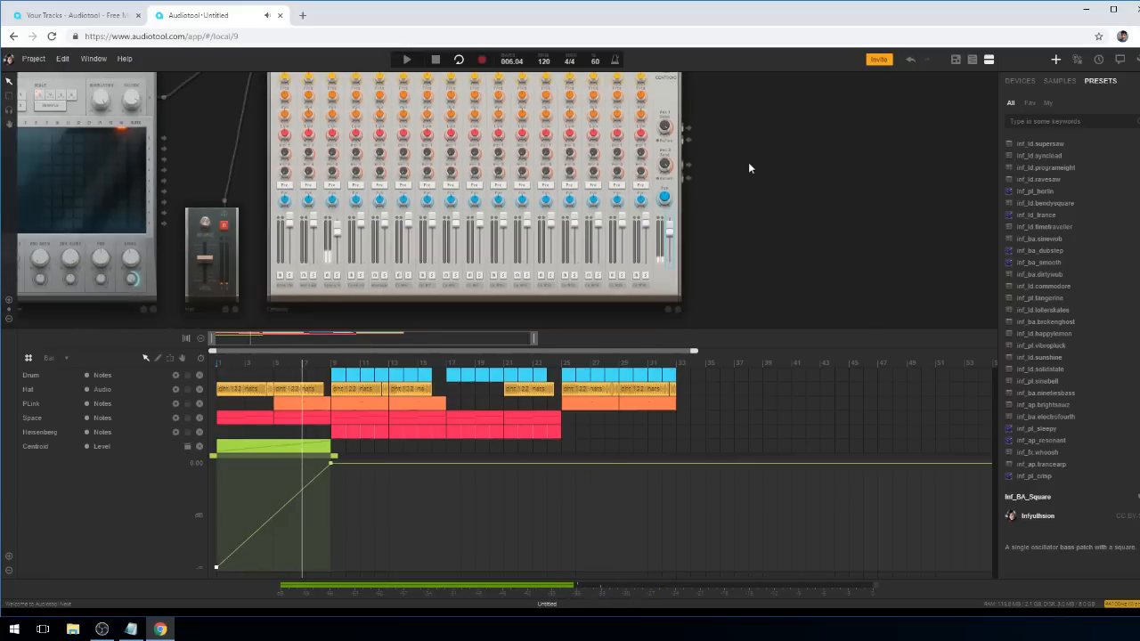
drag(752, 168, 900, 268)
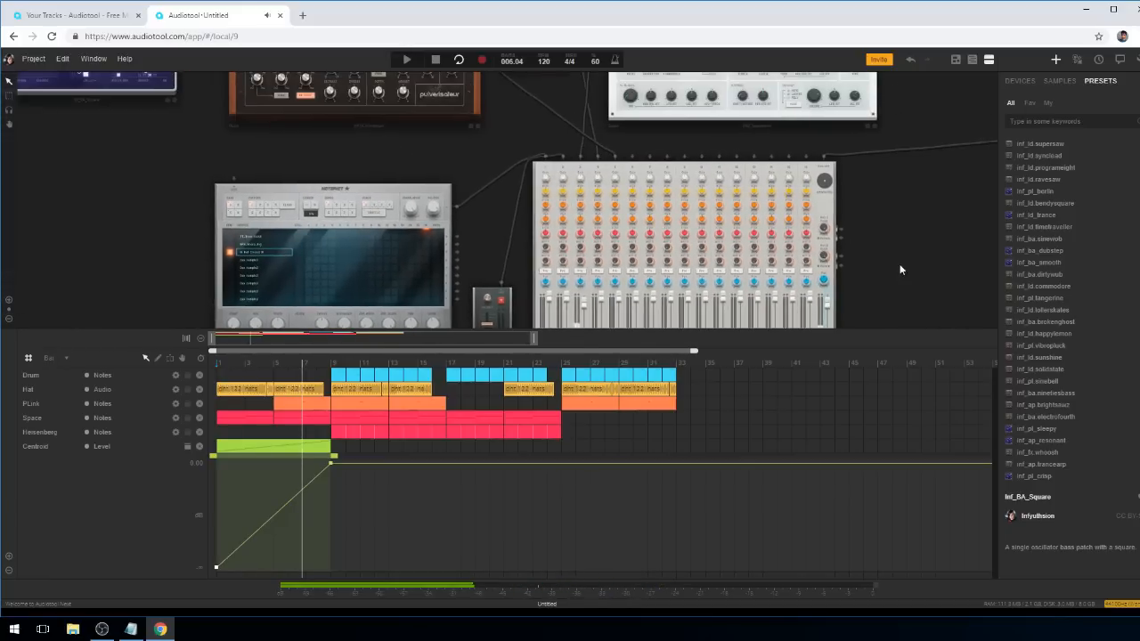
click(334, 364)
drag(138, 205, 452, 363)
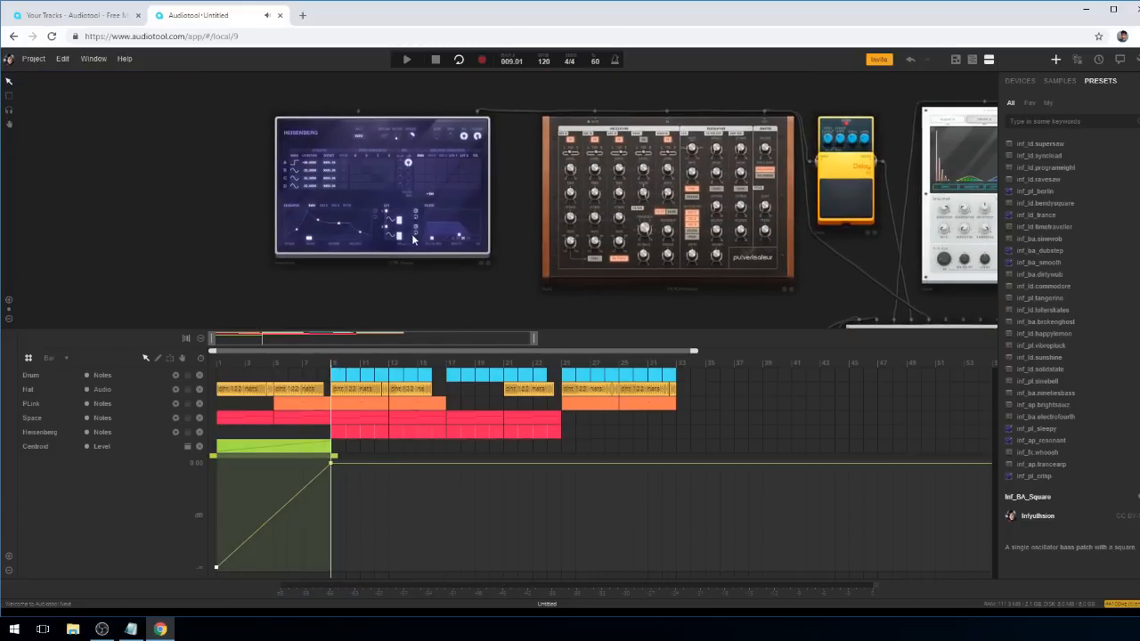
scroll(436, 238, up, 2)
scroll(441, 235, up, 1)
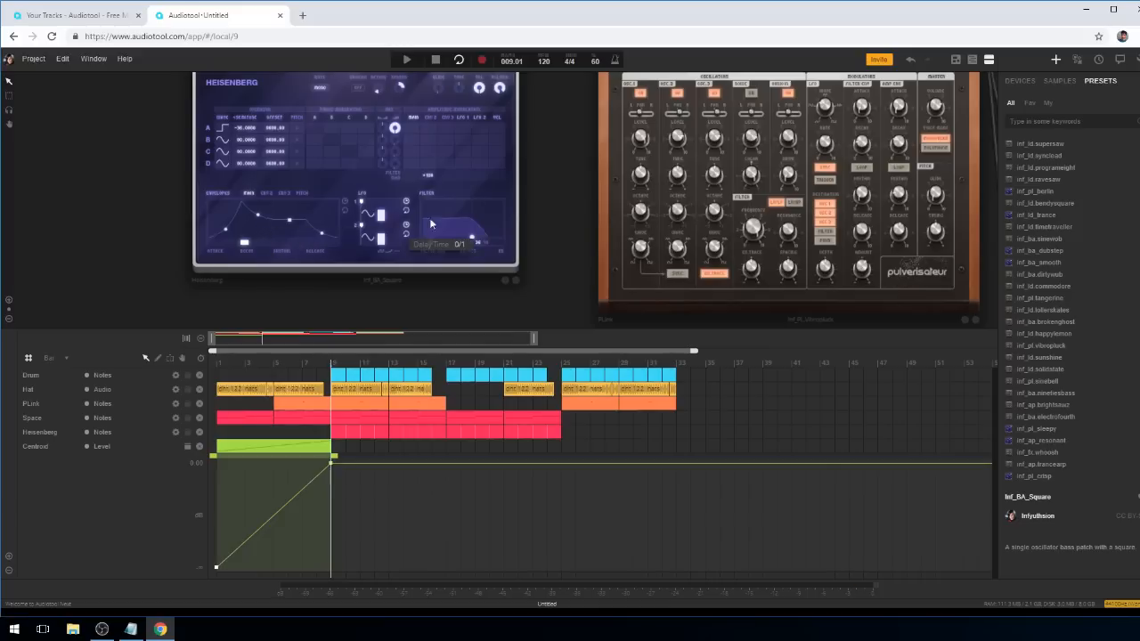
key(space)
mouse_move(466, 210)
mouse_down()
mouse_move(448, 228)
mouse_move(479, 226)
mouse_move(443, 233)
mouse_move(478, 231)
mouse_move(462, 231)
mouse_up()
key(space)
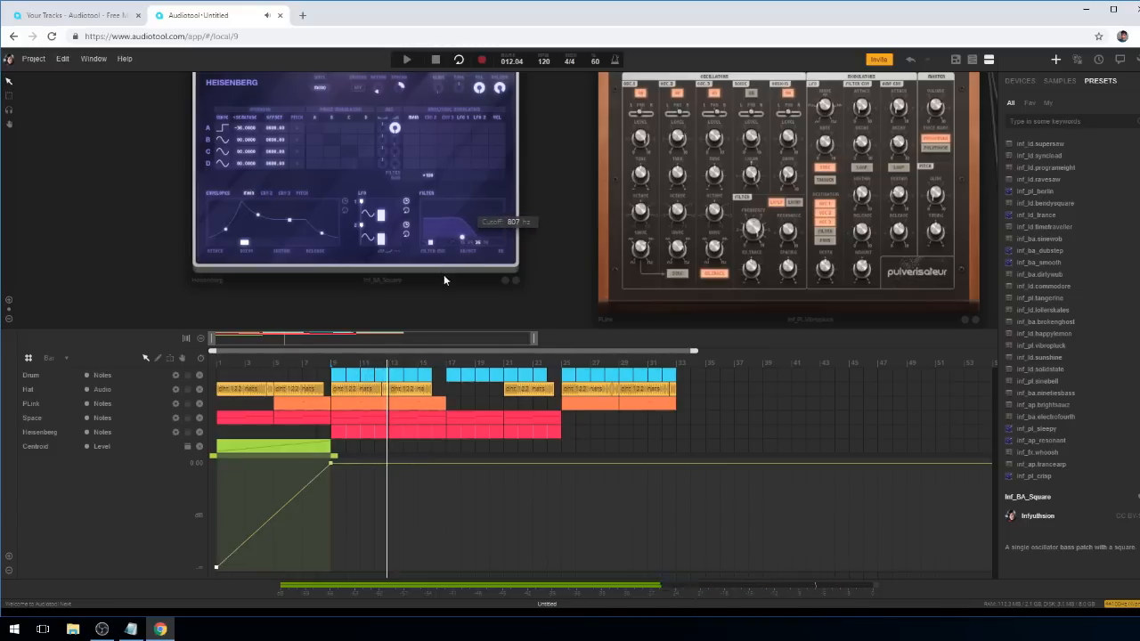
Set the loop range to bars 9 to 17 and record Heisenberg filter cutoff and resonance automation from bar 9.
click(332, 366)
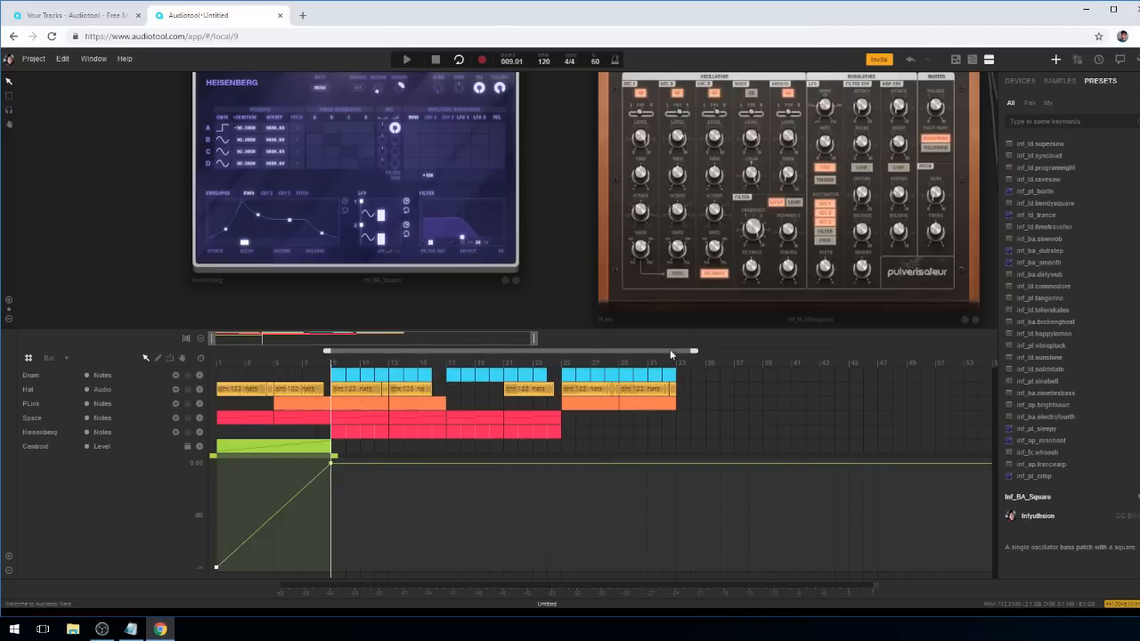
drag(693, 350, 479, 352)
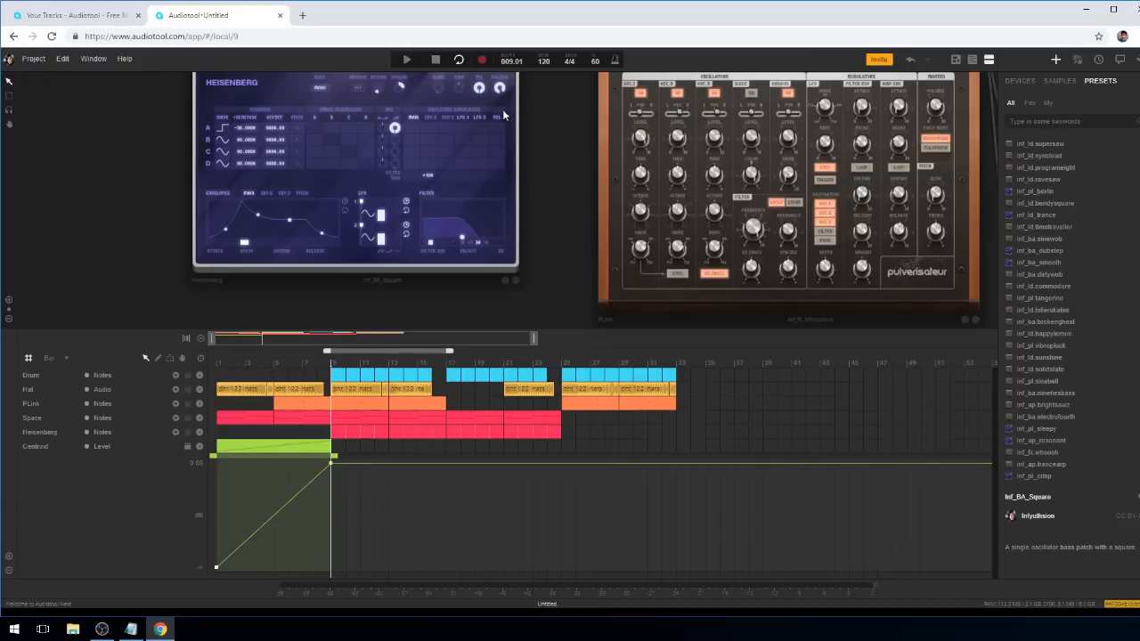
click(482, 60)
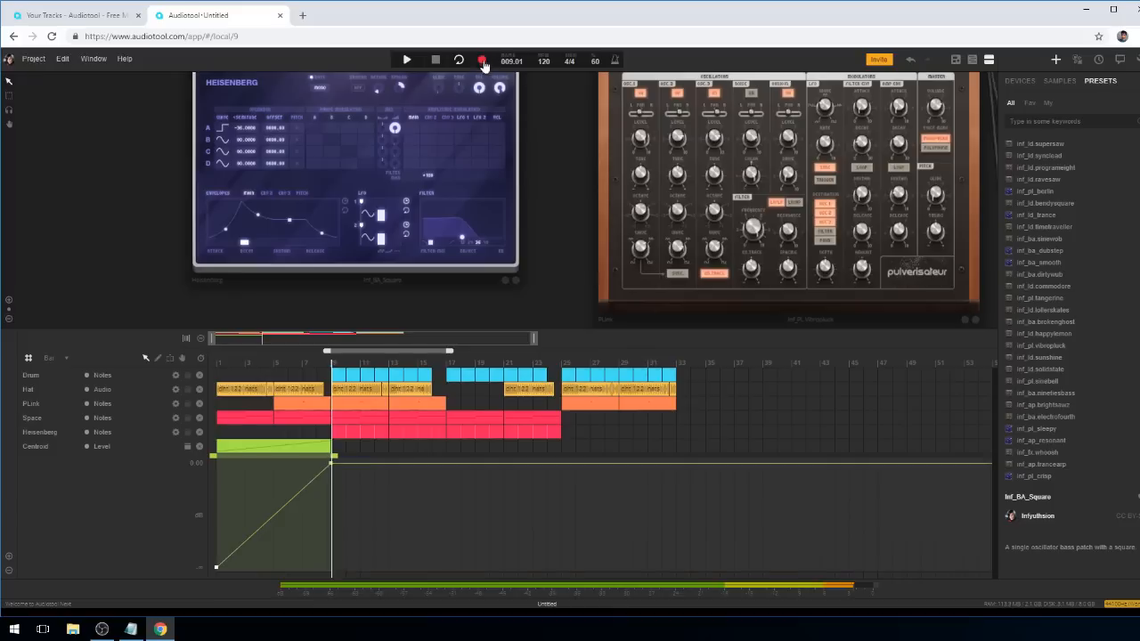
mouse_move(460, 235)
mouse_down()
mouse_move(480, 237)
mouse_move(482, 222)
mouse_move(488, 232)
mouse_move(468, 218)
mouse_move(484, 239)
mouse_move(456, 244)
mouse_move(486, 227)
mouse_move(467, 238)
mouse_move(480, 238)
mouse_up()
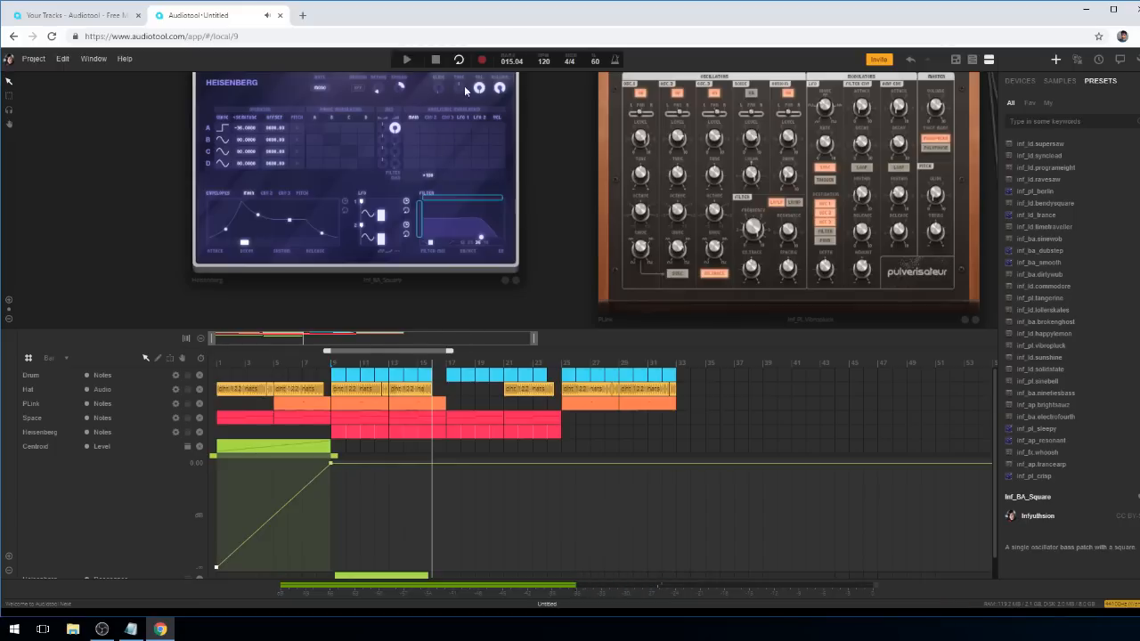
click(434, 61)
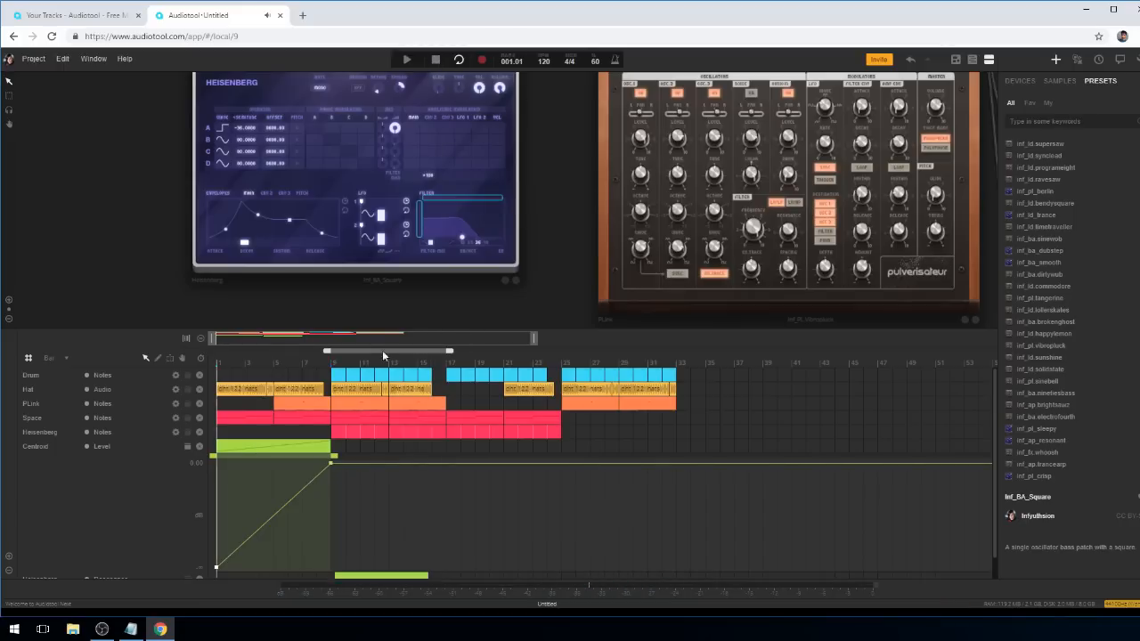
Close the master level automation editor, select the Heisenberg Resonance and Cutoff regions and play them from bar 9.
double_click(291, 440)
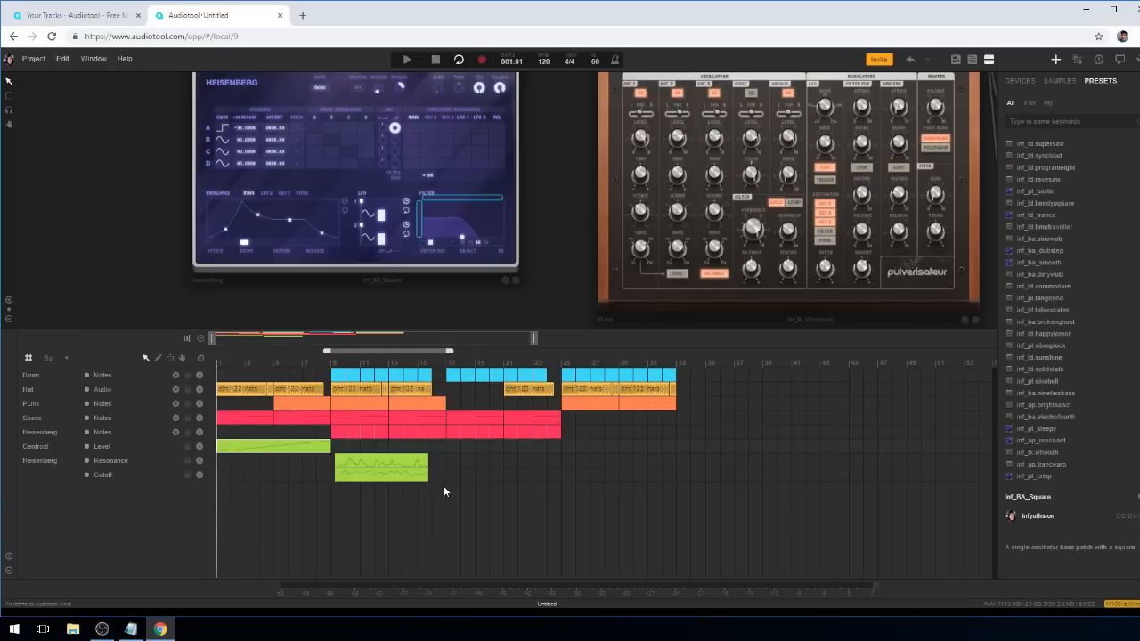
drag(450, 506, 420, 463)
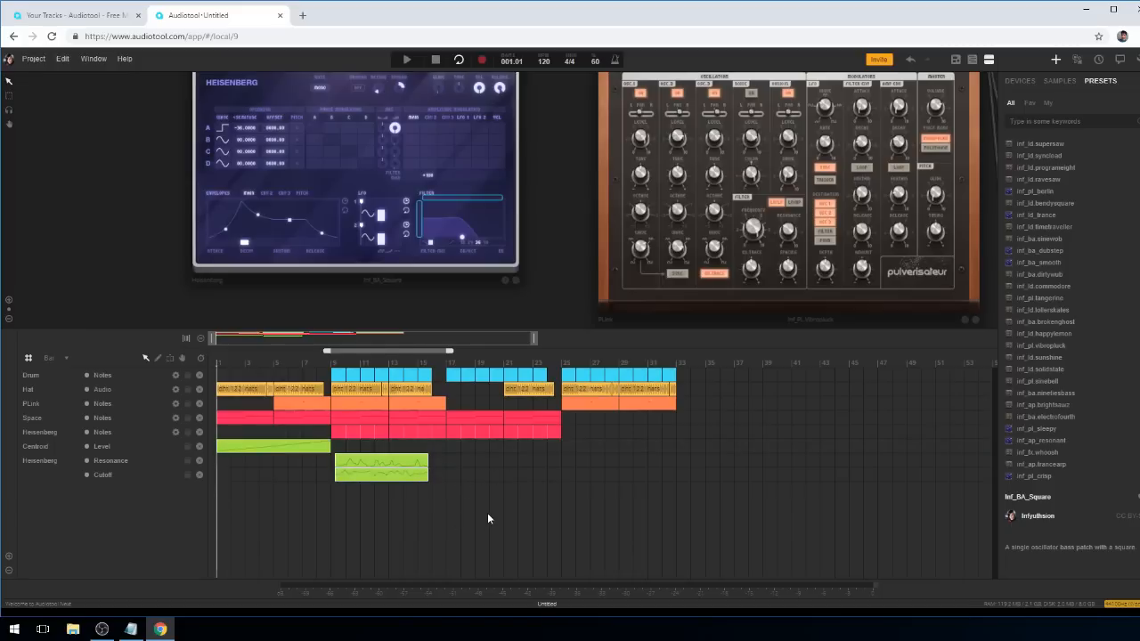
key(space)
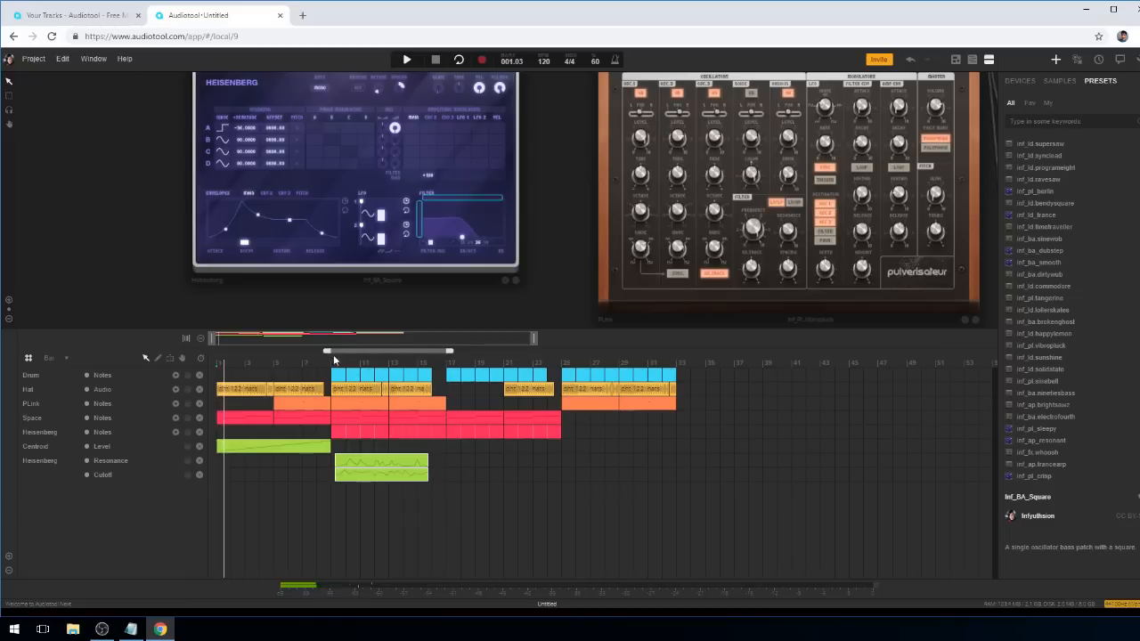
click(334, 364)
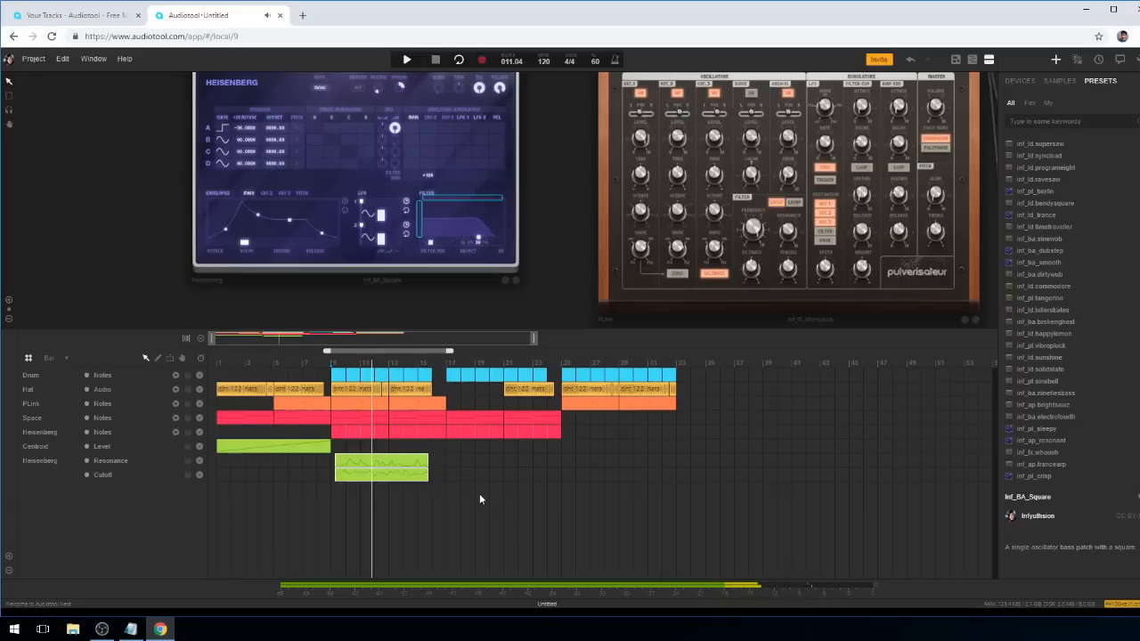
Copy the Centroid's eight-bar level automation region from bar 1 to bar 25.
scroll(300, 209, down, 5)
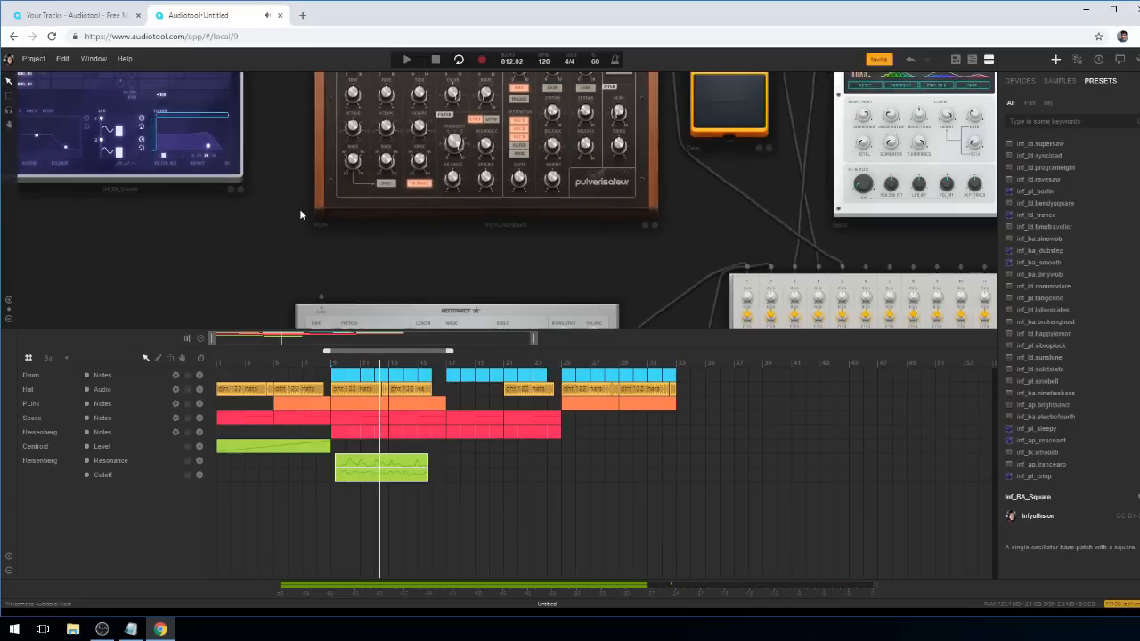
drag(590, 232, 414, 131)
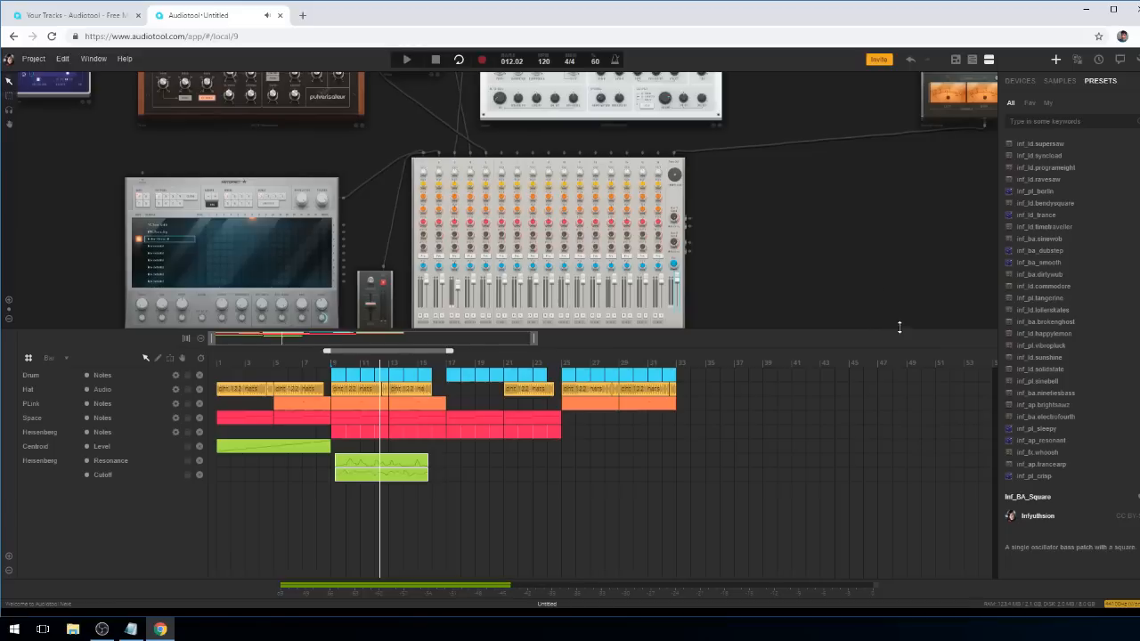
drag(898, 328, 890, 309)
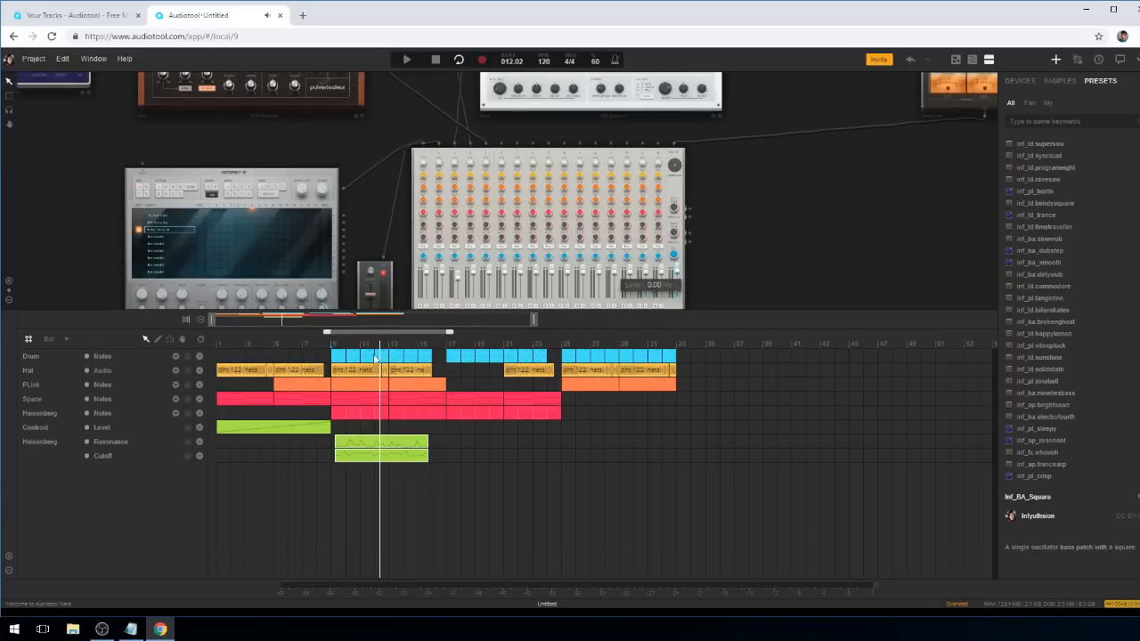
drag(250, 426, 594, 431)
Reshape the copied level automation as a fade-out from 0.00 dB at bar 25 to silence at bar 33, and play it.
double_click(591, 434)
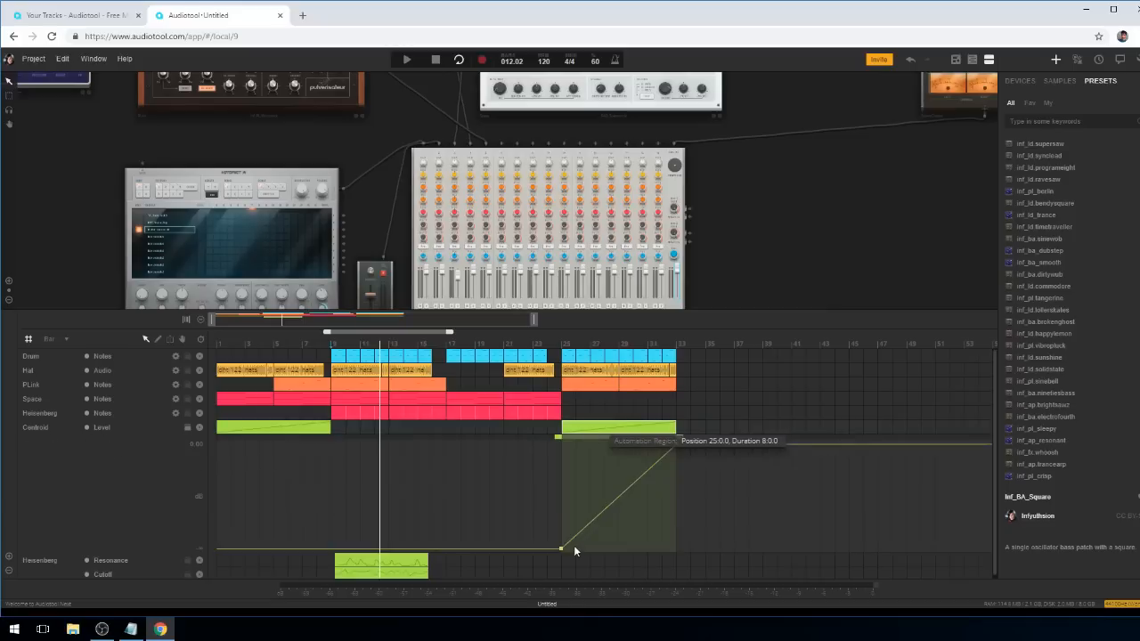
drag(562, 544, 558, 437)
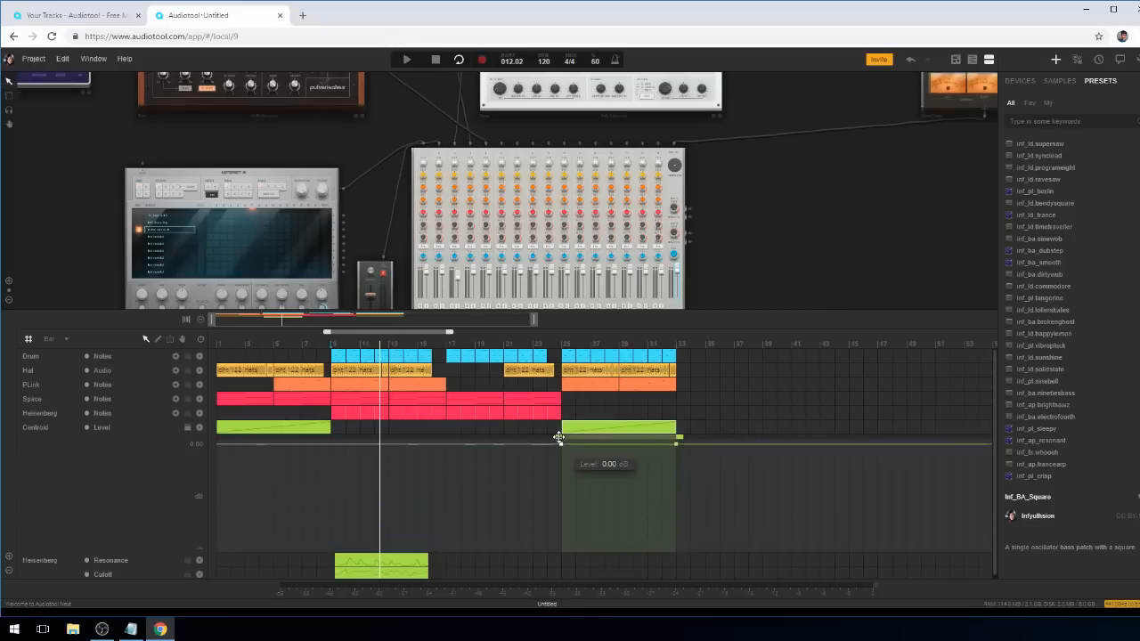
drag(677, 443, 676, 547)
click(563, 343)
key(space)
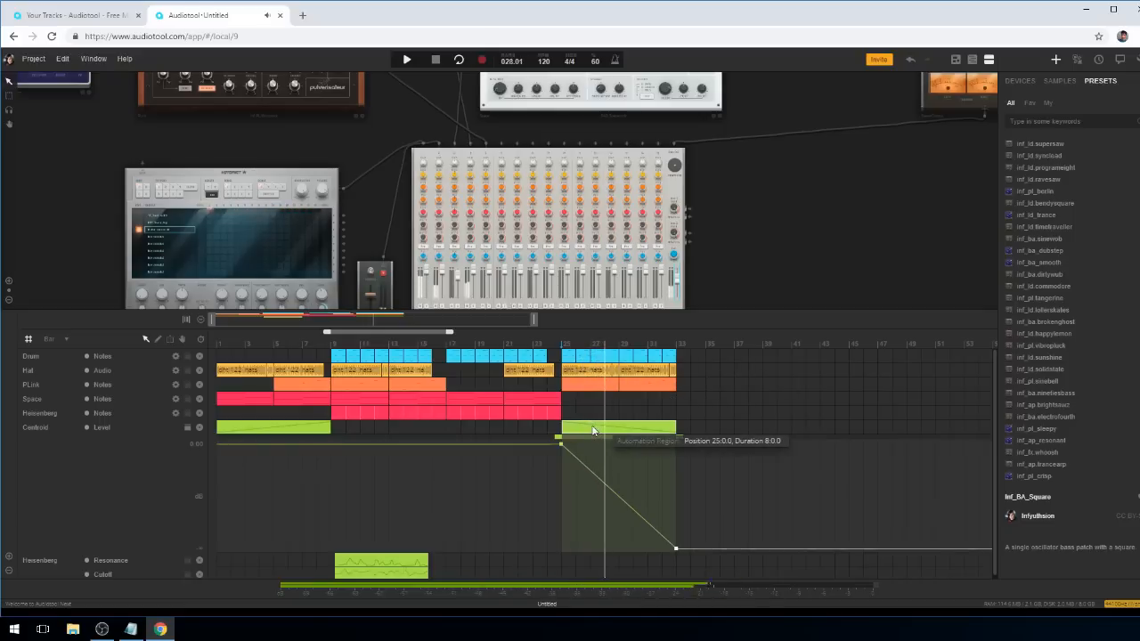
Return the playhead to bar 1 and move the song's end marker back to bar 33, where the last regions end.
click(215, 342)
drag(534, 319, 972, 318)
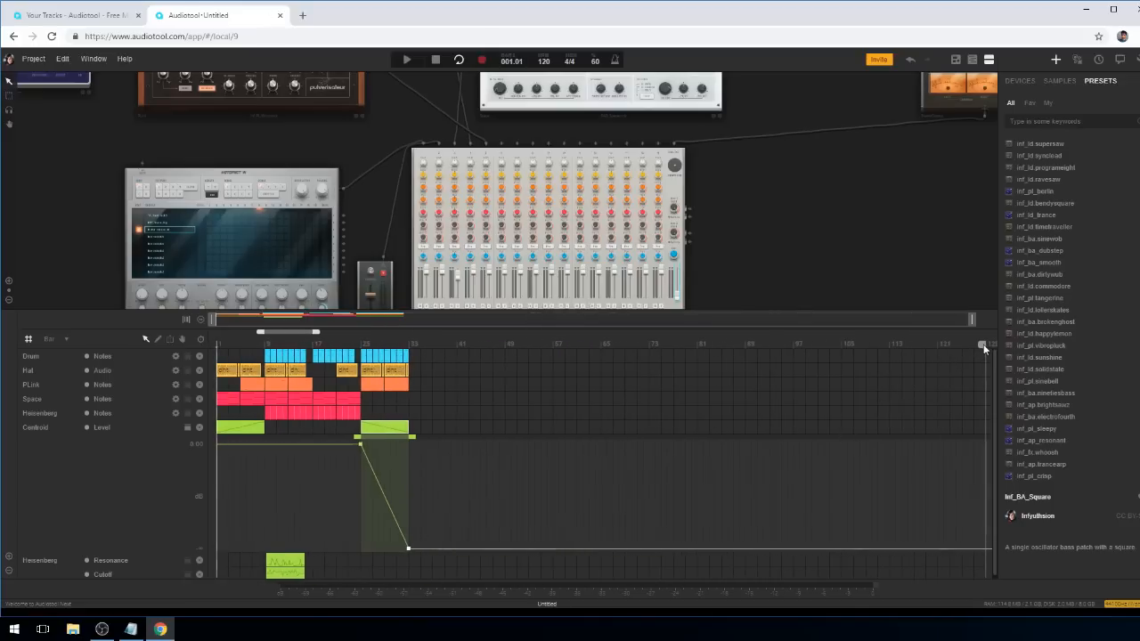
drag(973, 319, 361, 317)
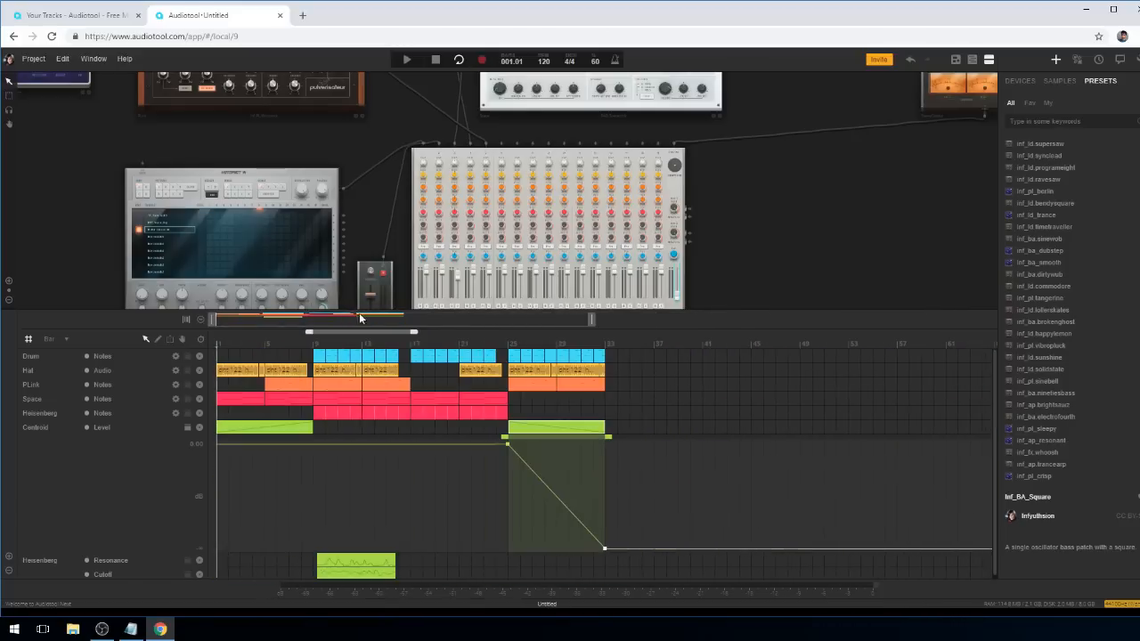
drag(593, 319, 973, 321)
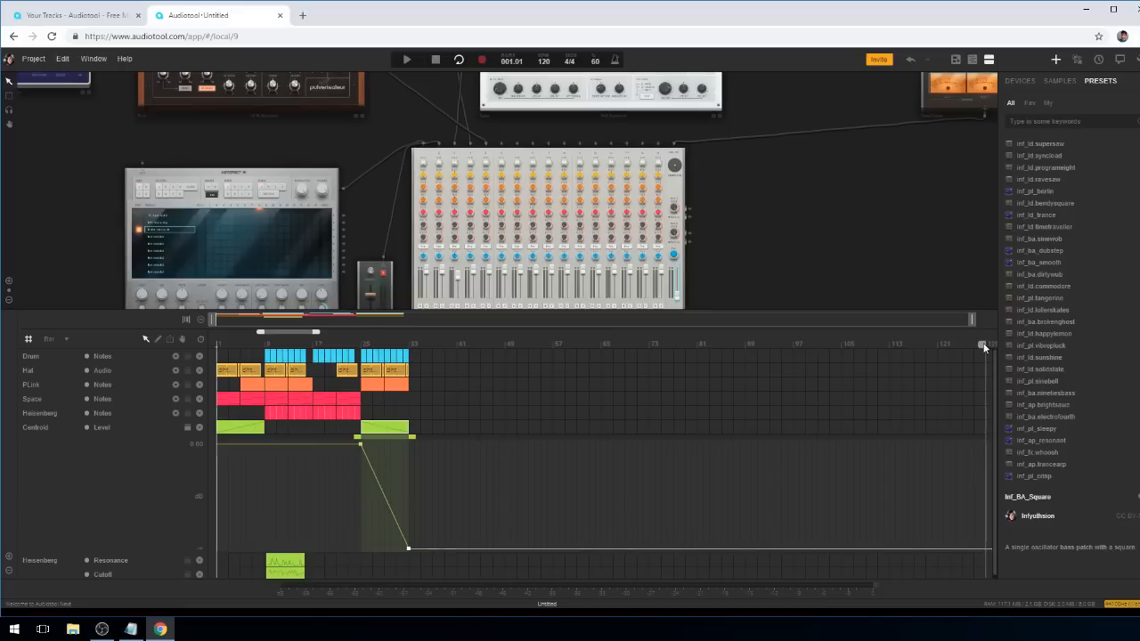
drag(983, 346, 351, 348)
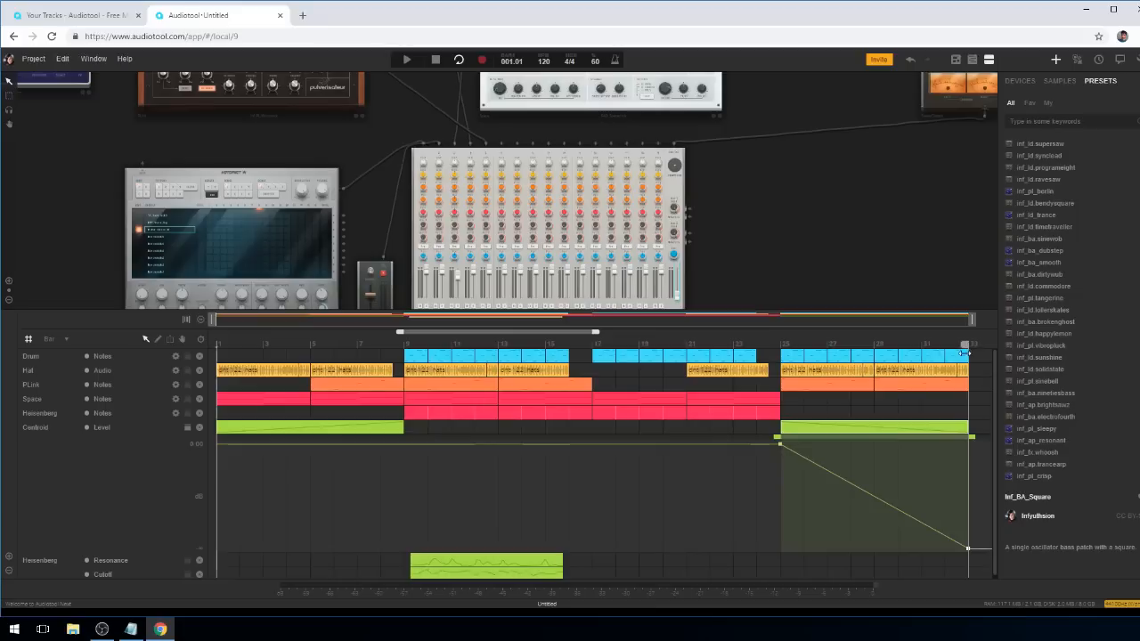
scroll(51, 164, down, 2)
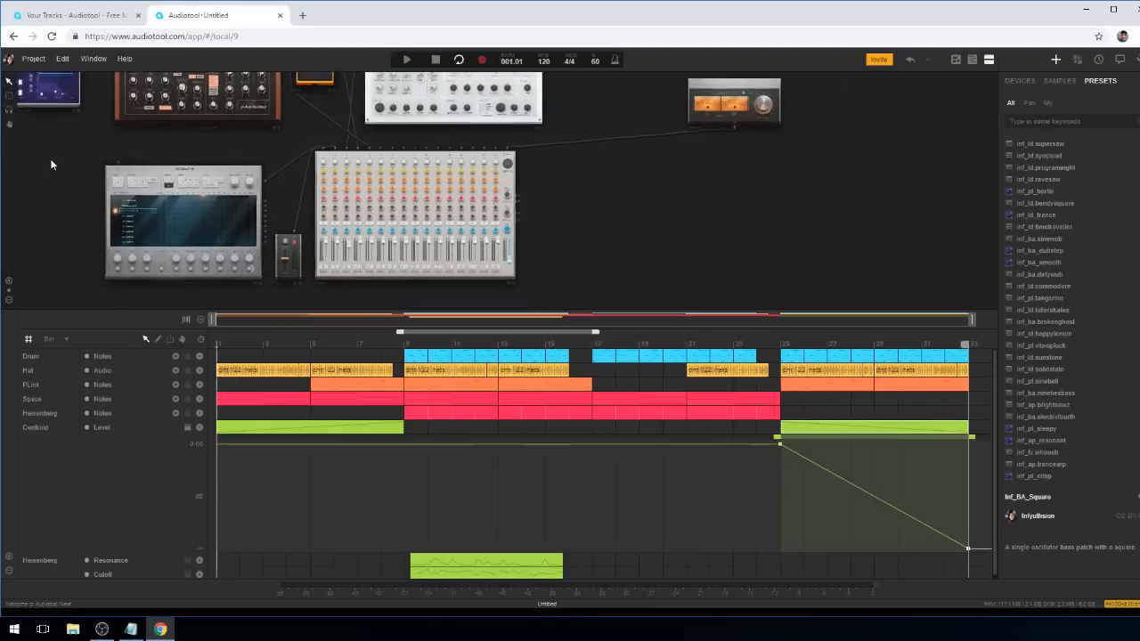
scroll(51, 164, down, 2)
drag(544, 177, 664, 184)
scroll(664, 184, down, 1)
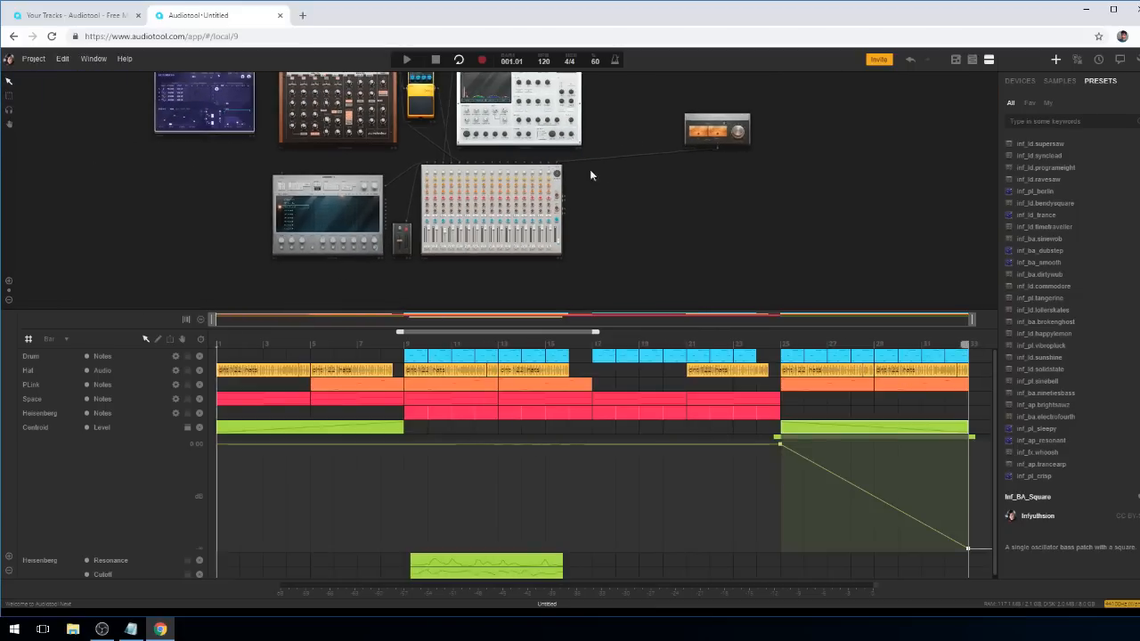
Update the project properties with the name Cool Song and the genre Downtempo.
click(35, 60)
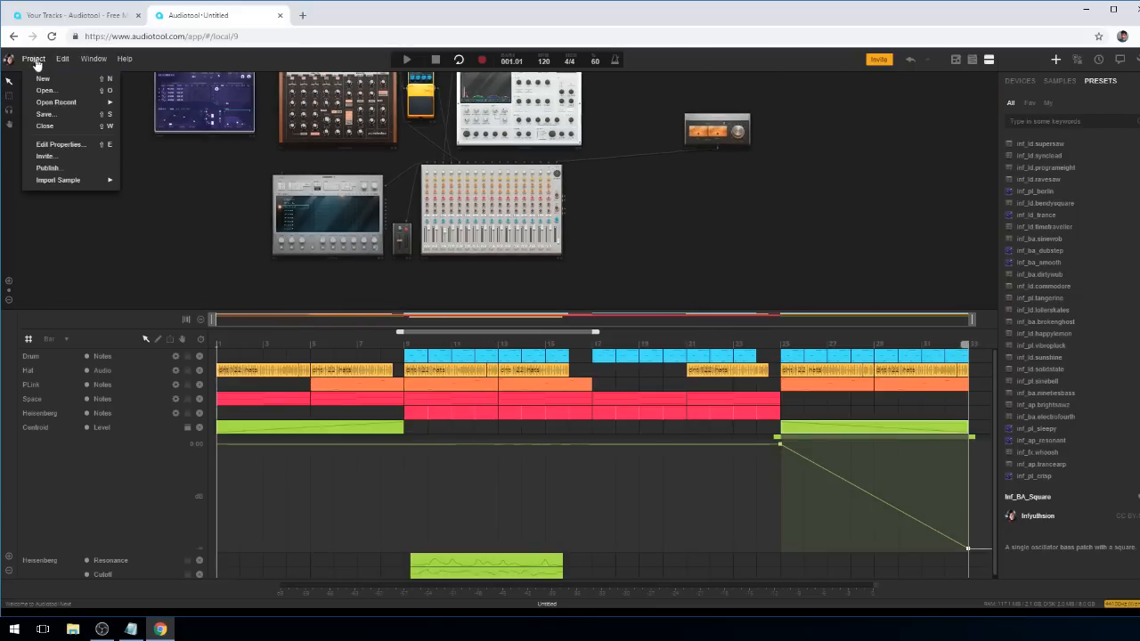
click(52, 145)
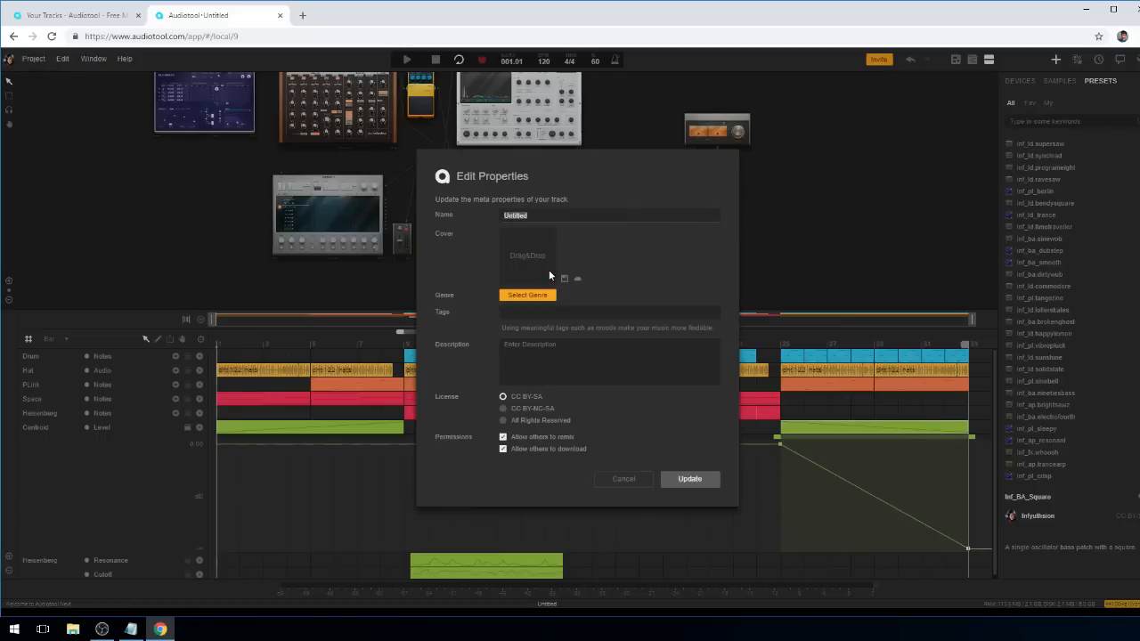
text(Cool SOn)
key(BackSpace)
key(BackSpace)
click(518, 299)
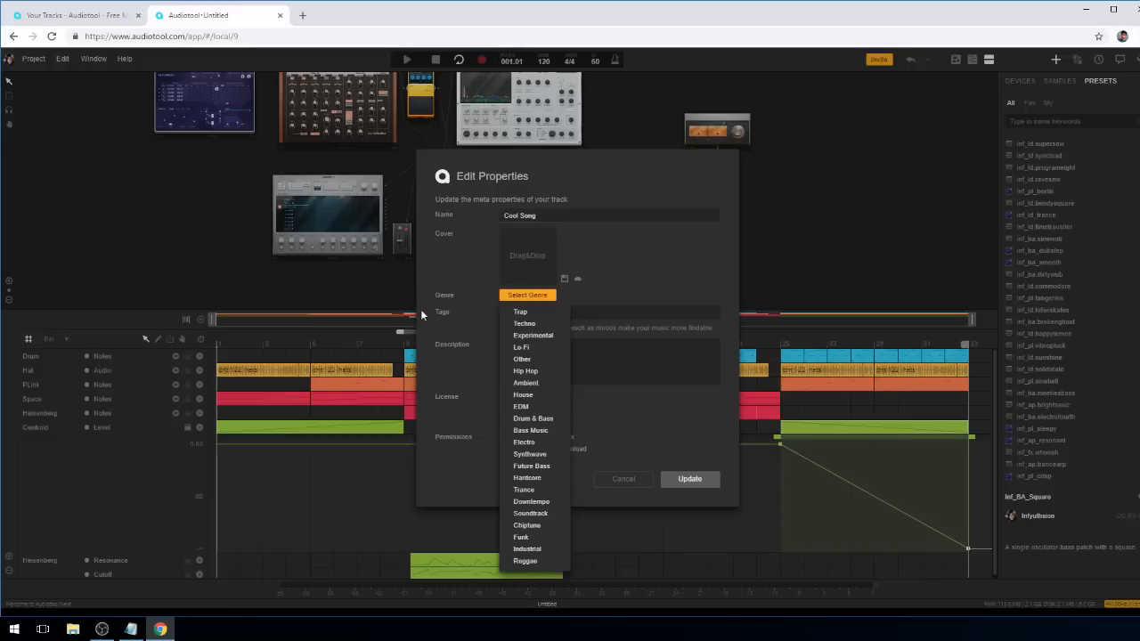
click(526, 502)
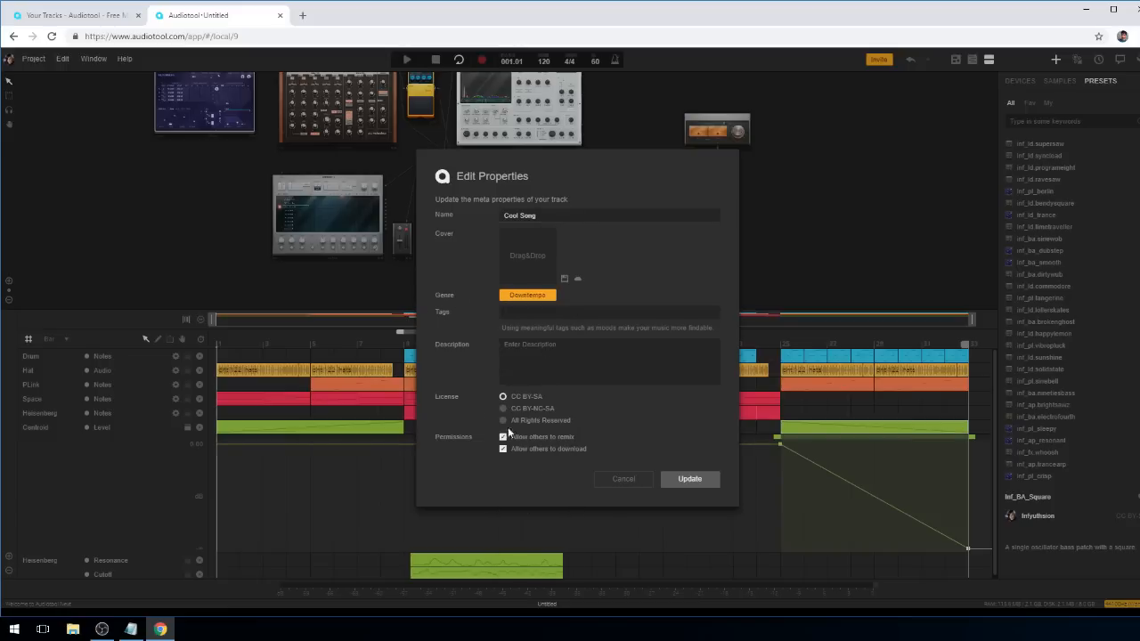
click(688, 481)
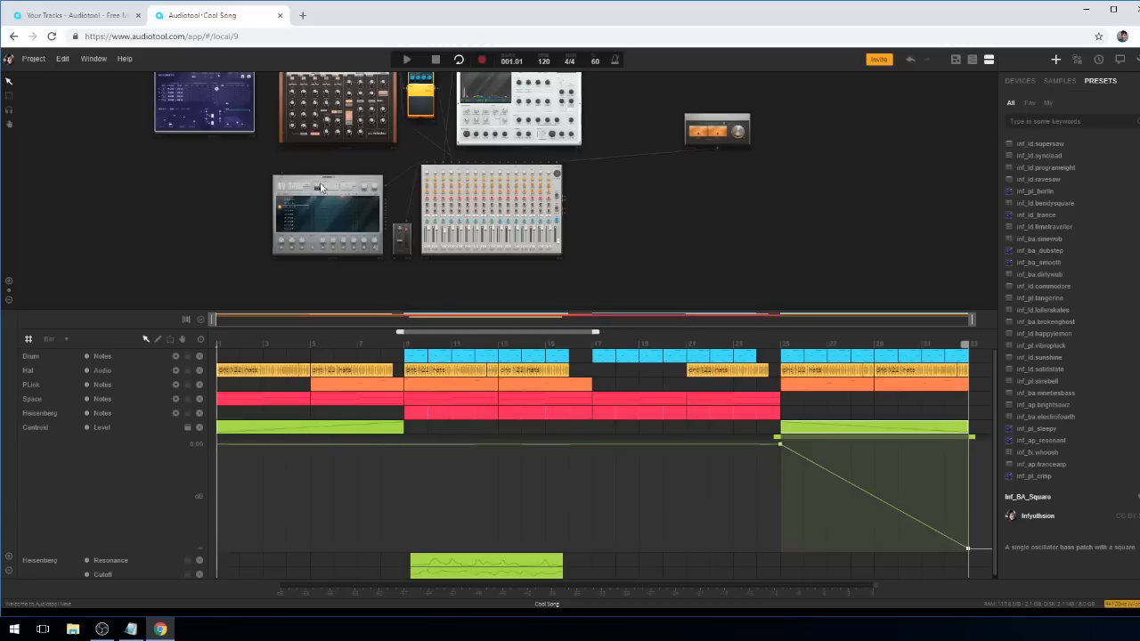
Review the track's publishing details and close them without publishing.
click(32, 61)
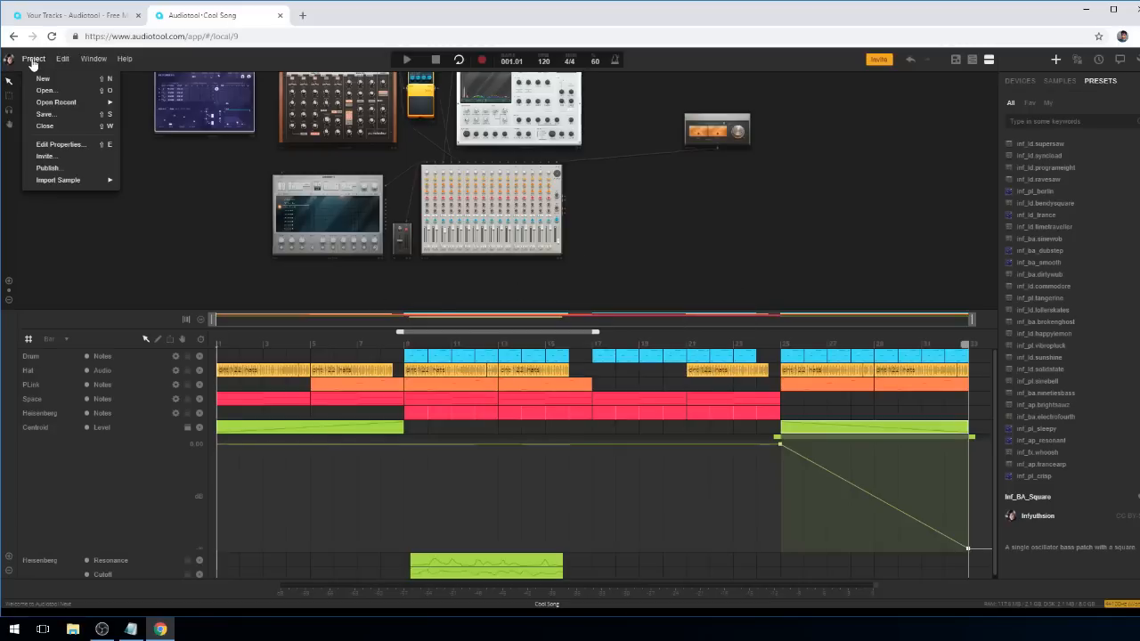
click(59, 170)
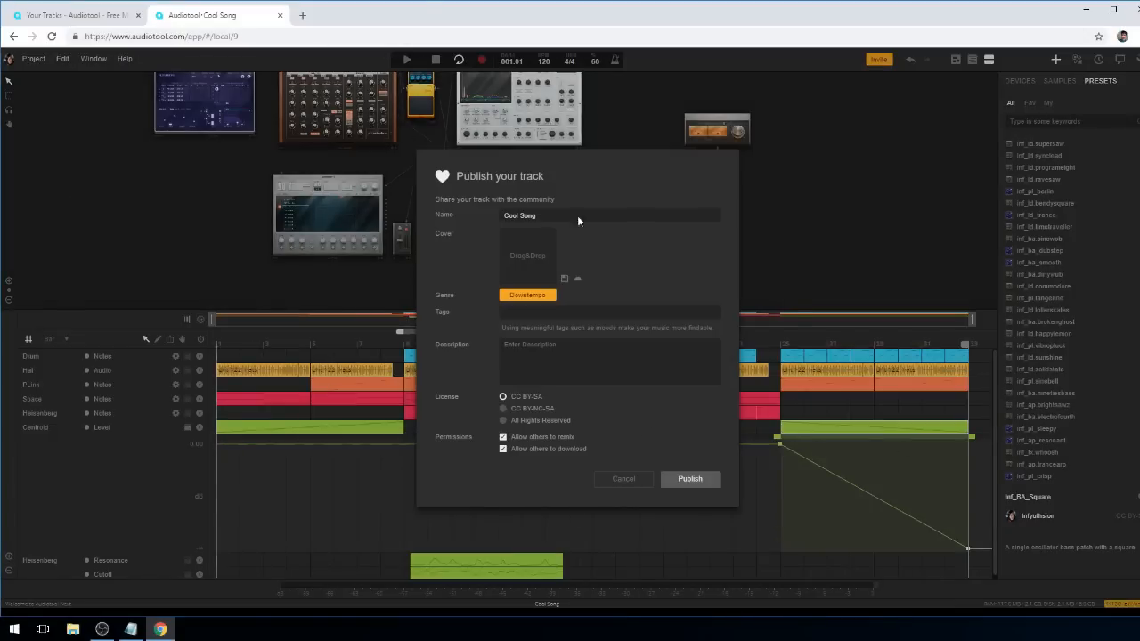
click(624, 482)
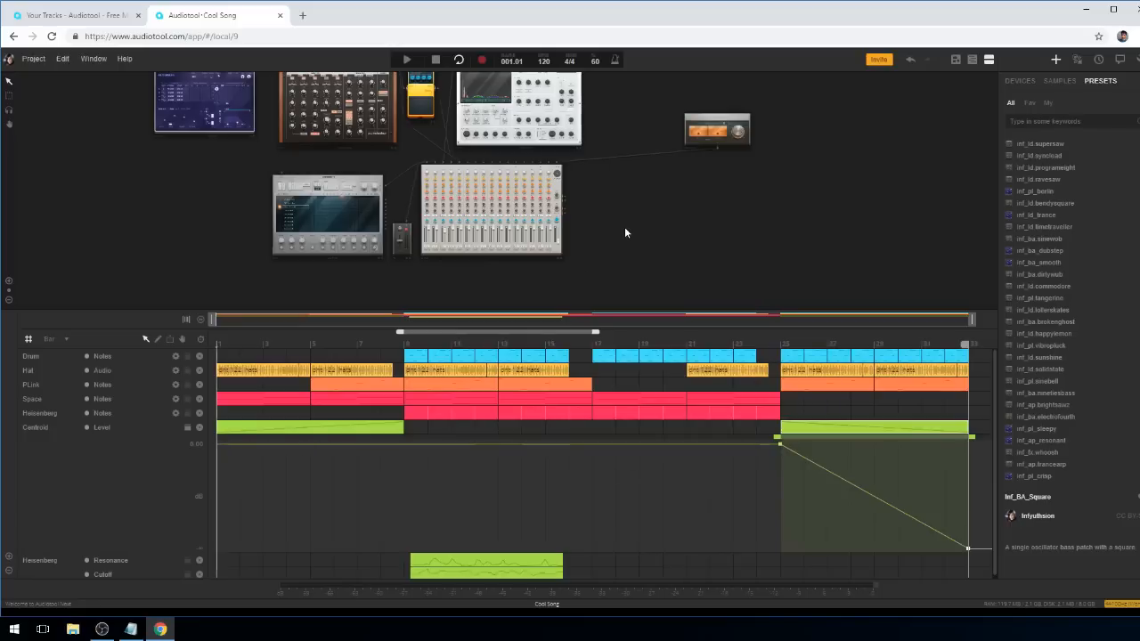